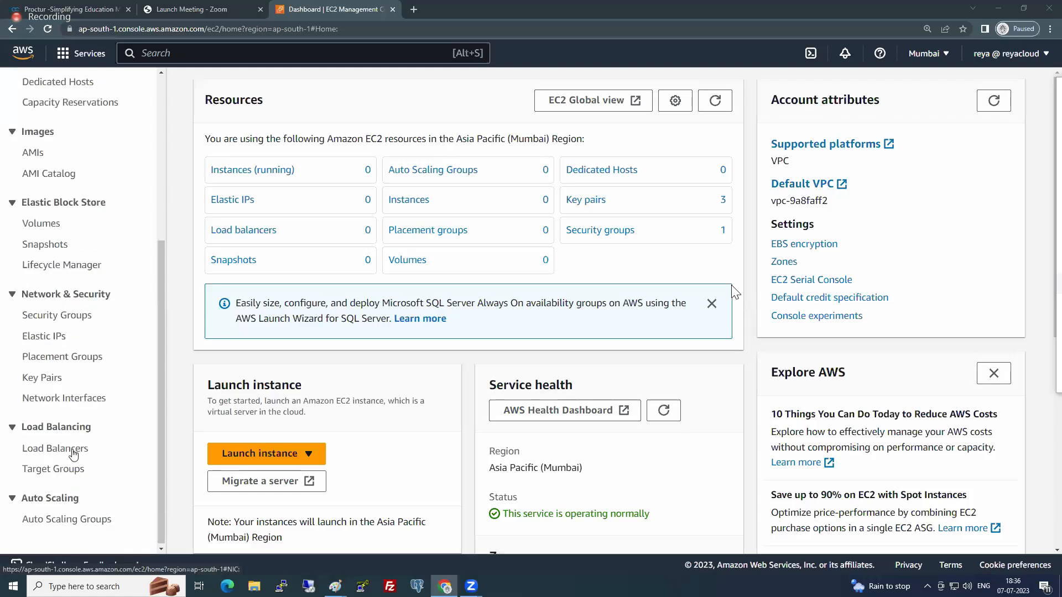
- Open the EC2 load balancers list and start creating an Application Load Balancer in the old console experience
click(73, 448)
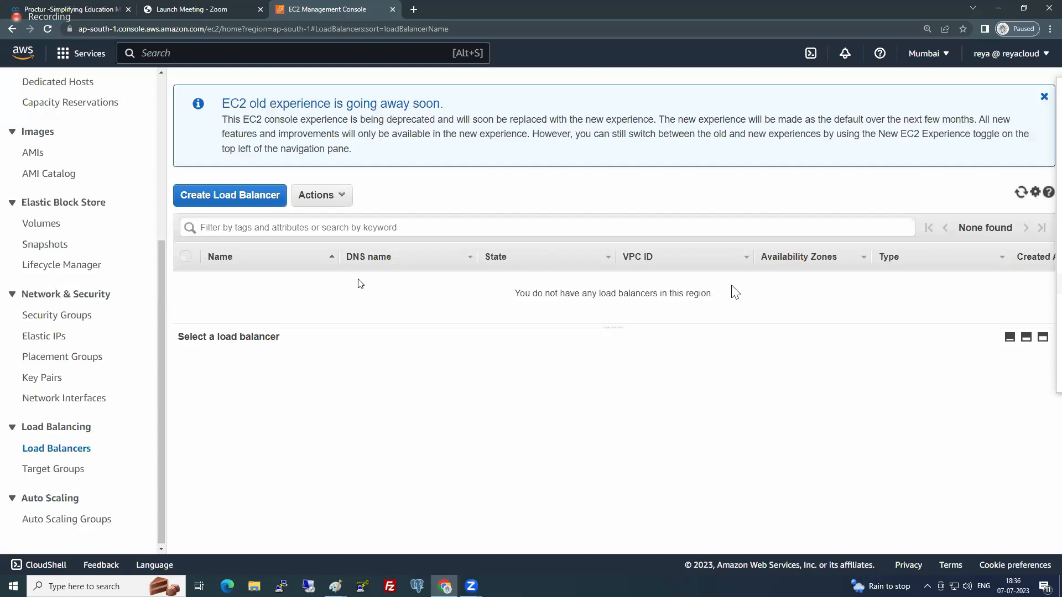
scroll(74, 177, up, 5)
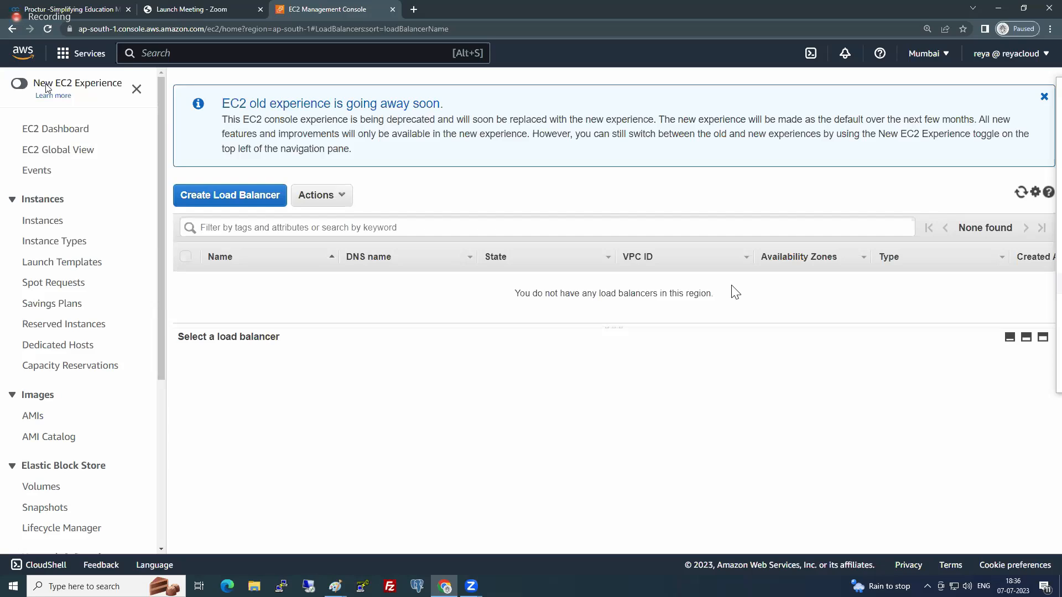
click(20, 83)
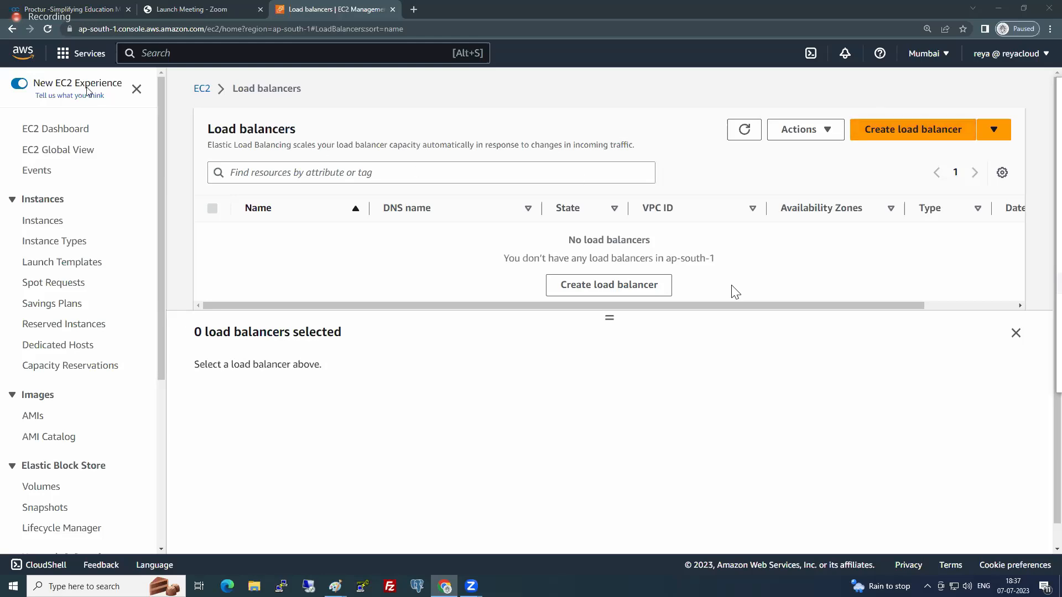
click(20, 86)
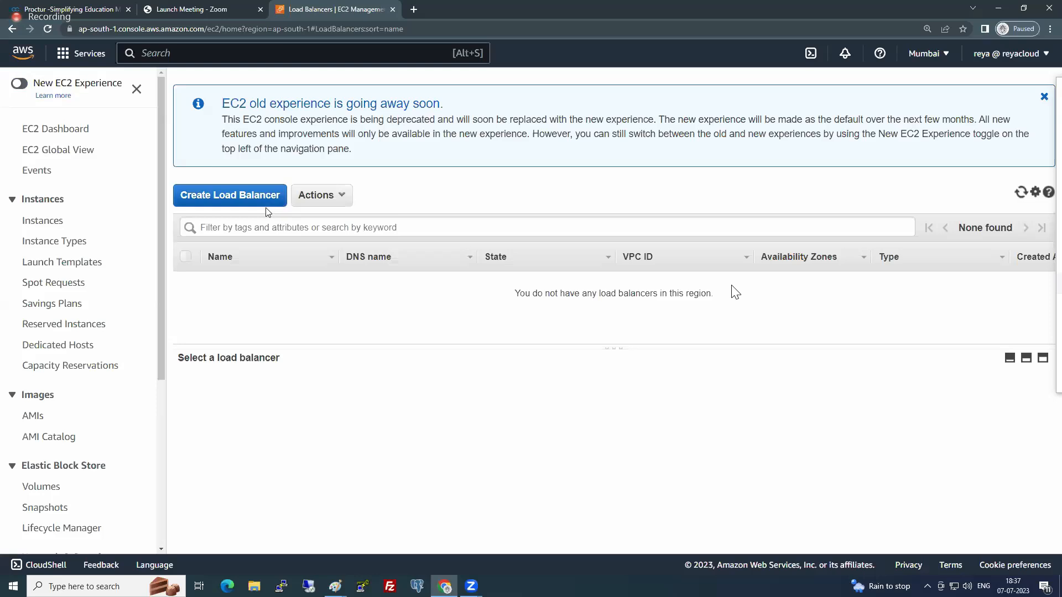
click(253, 195)
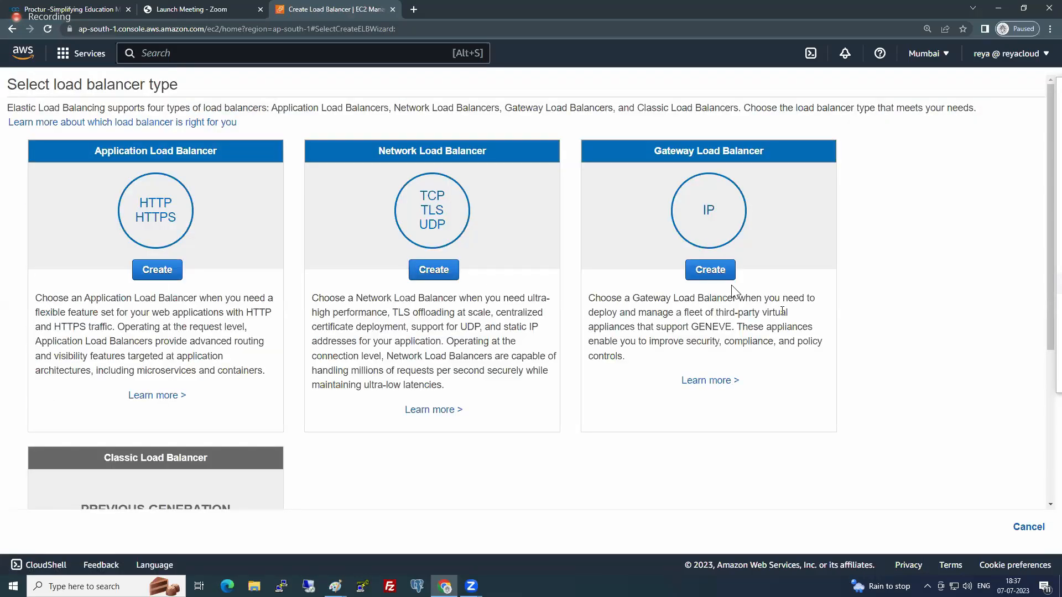
click(161, 271)
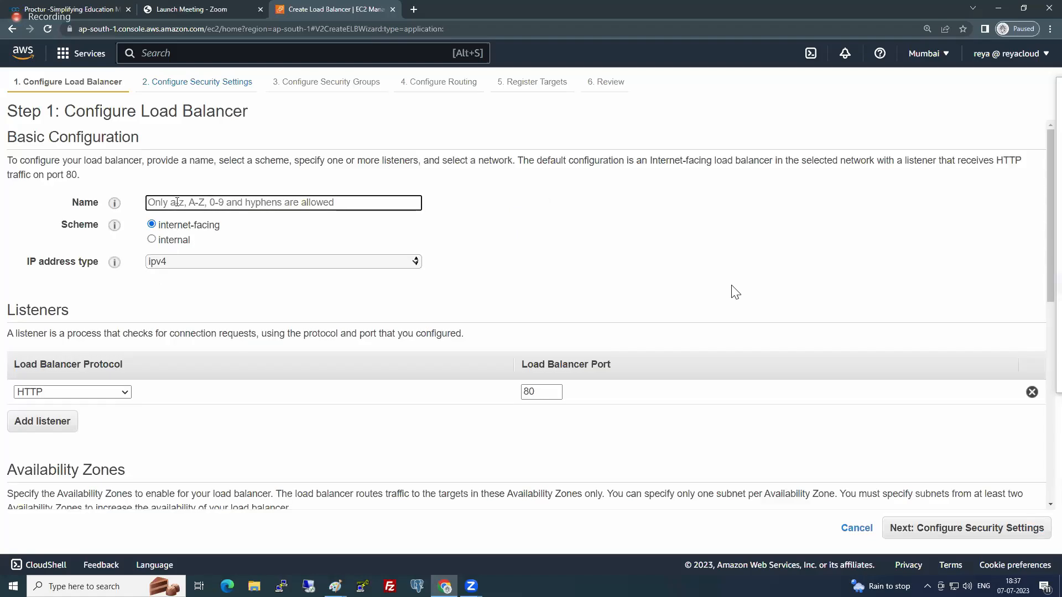
- Name the load balancer auto-elb and enable the availability zones ap-south-1a and ap-south-1b
text(auto-elb)
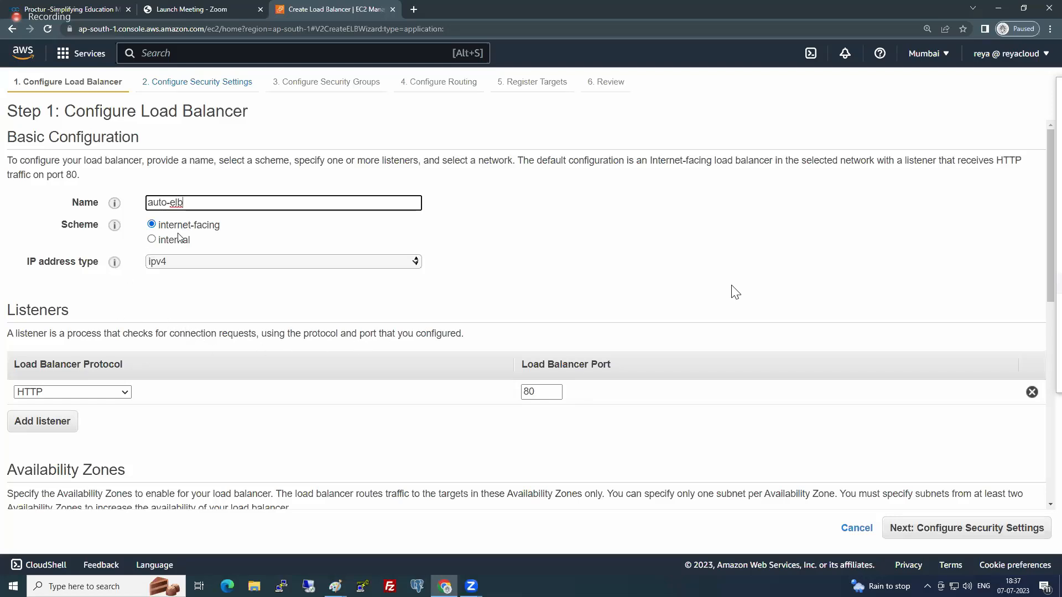
scroll(163, 268, down, 3)
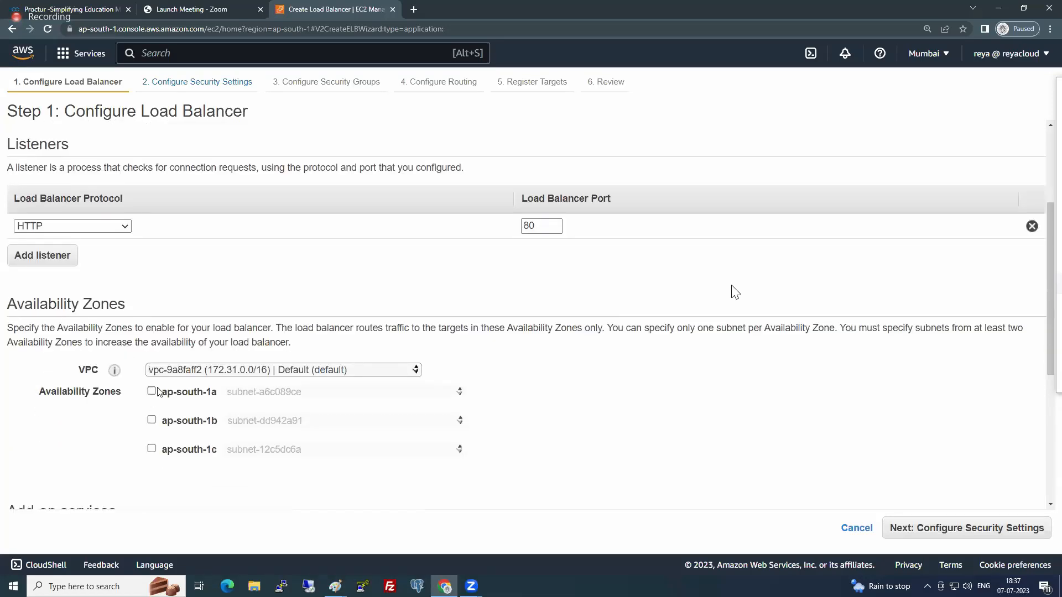
click(151, 391)
click(151, 442)
scroll(190, 386, down, 5)
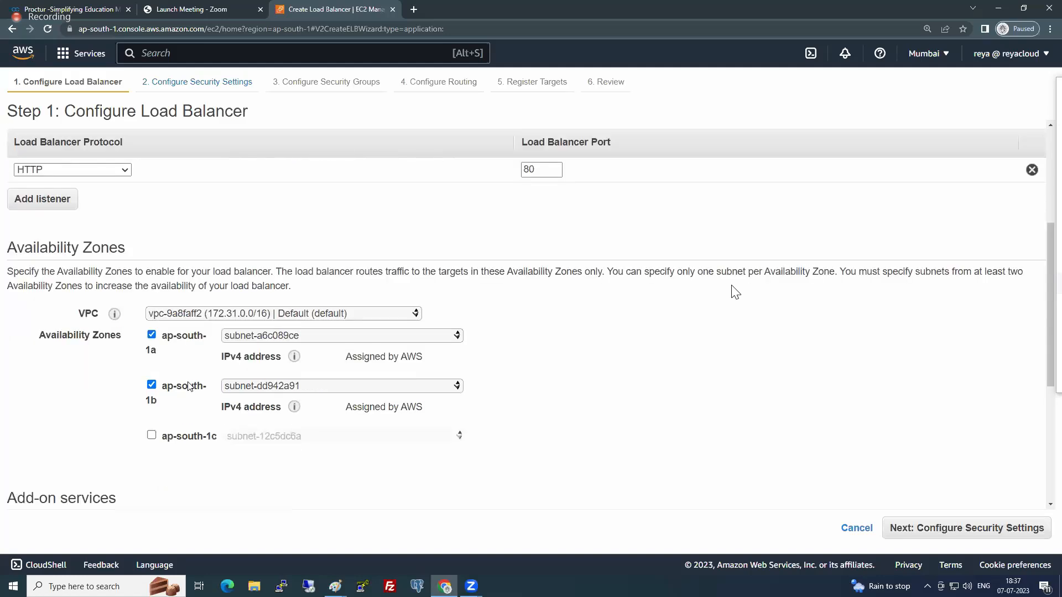
scroll(190, 386, down, 1)
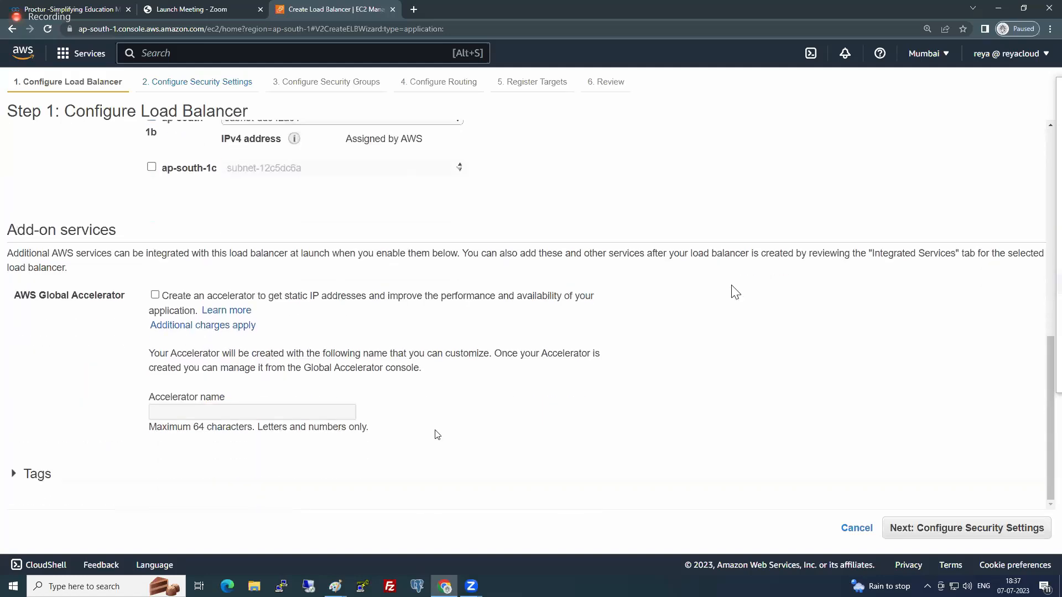
- Continue without a secure listener and keep the existing default security group to reach the routing configuration
click(936, 528)
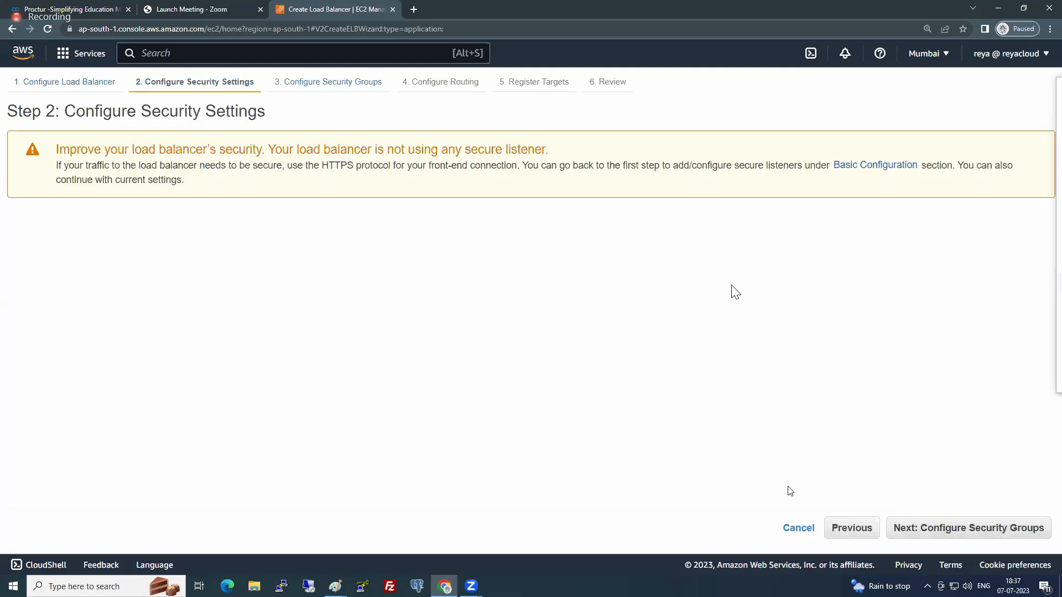
click(950, 530)
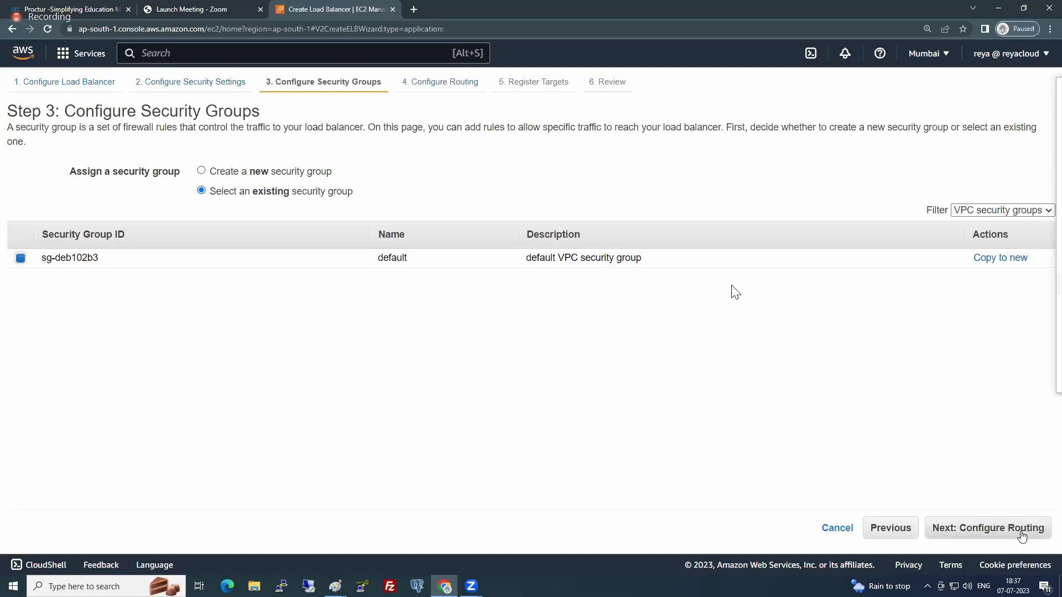
click(1002, 531)
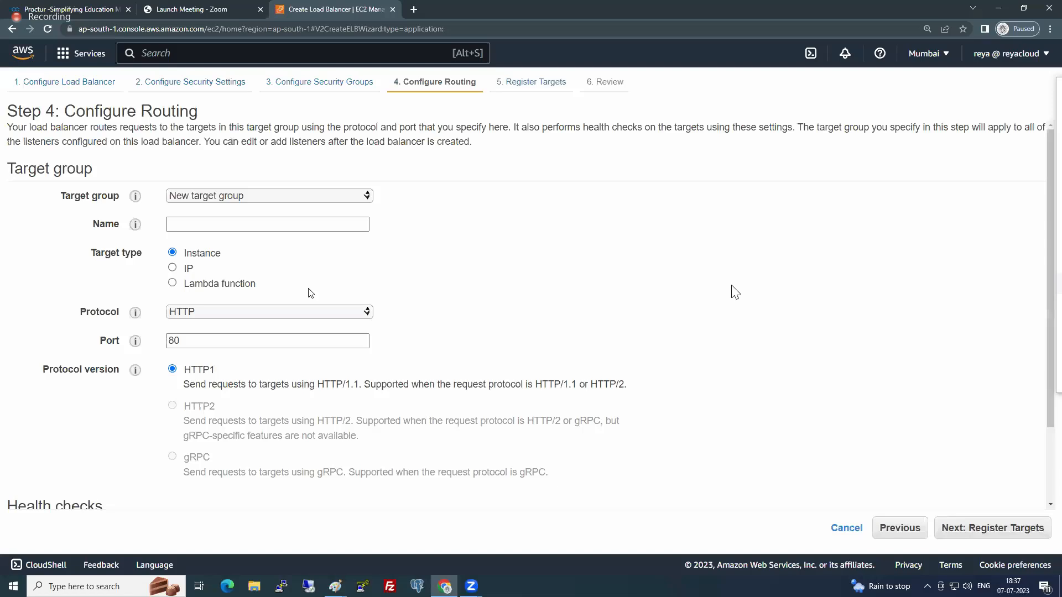
- Name the new target group APP-TG and set its health check path to /index.html
click(225, 226)
text(APP-)
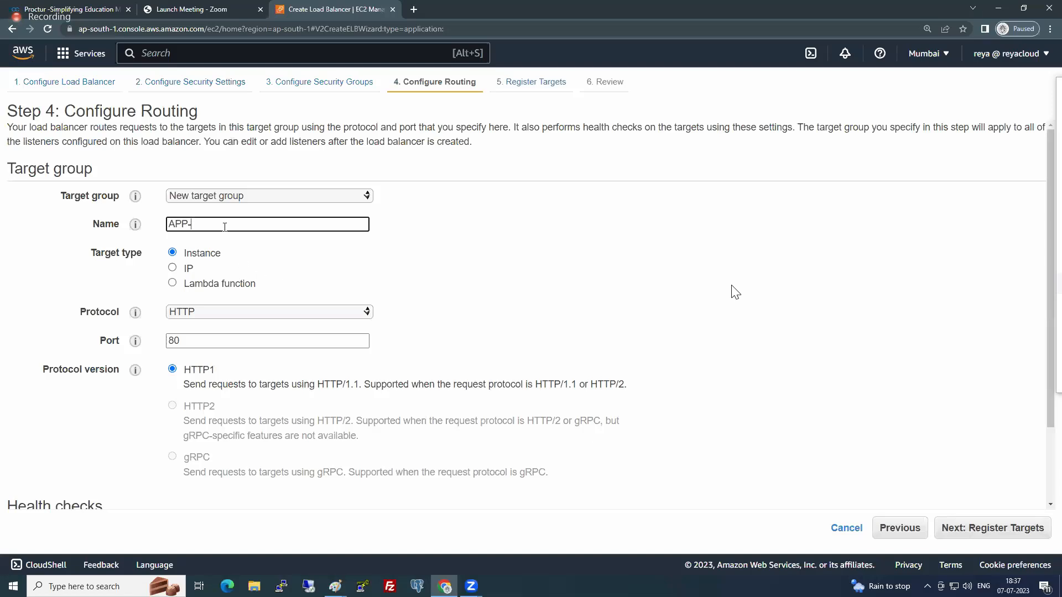
text(TG)
scroll(230, 341, down, 2)
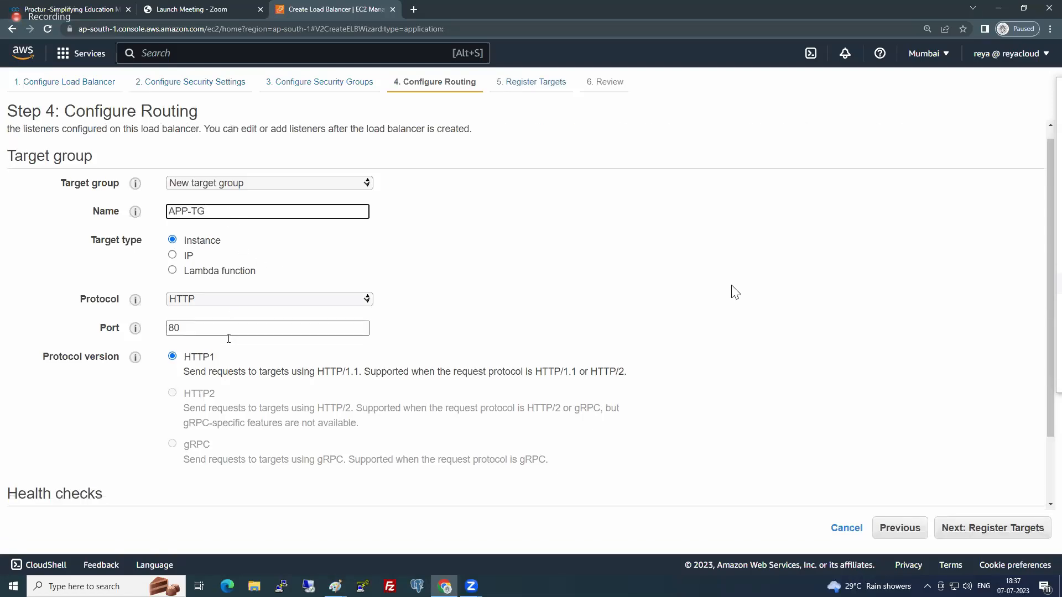
click(200, 463)
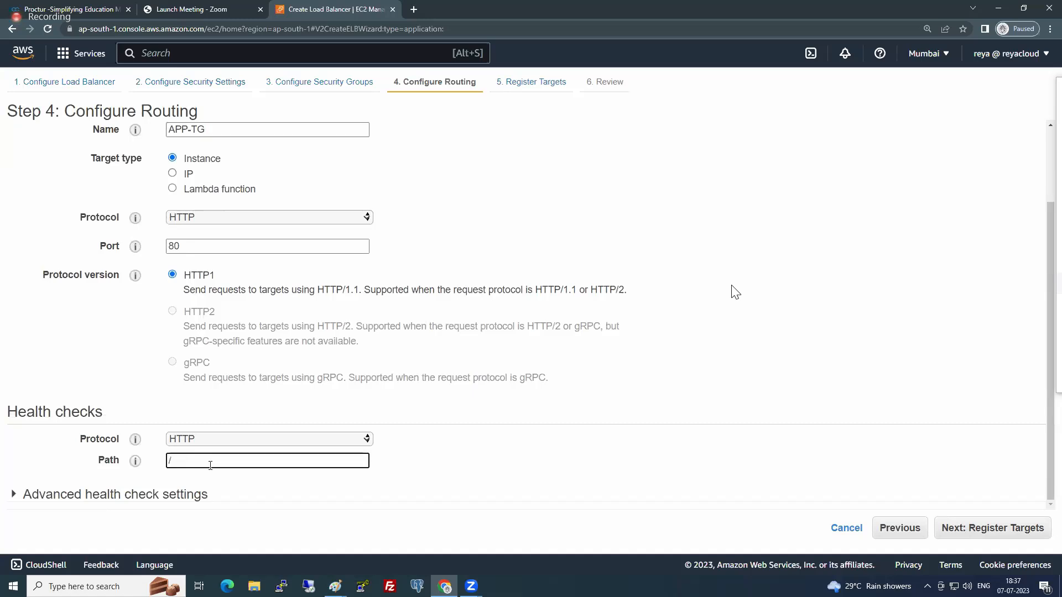
text(index.html)
- Continue without registering any targets and create the load balancer from the review page
click(967, 534)
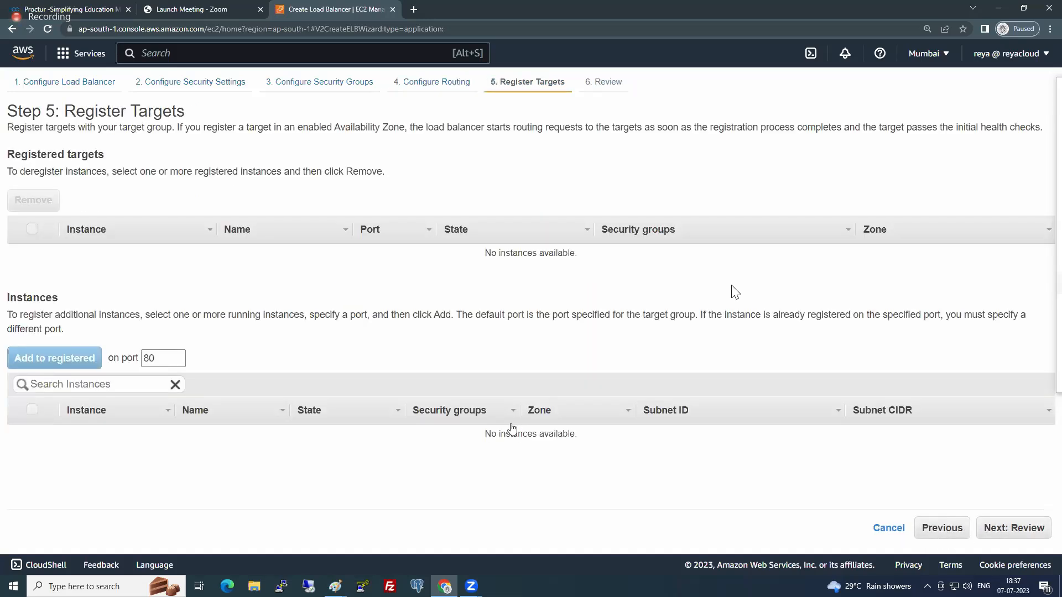
click(1012, 529)
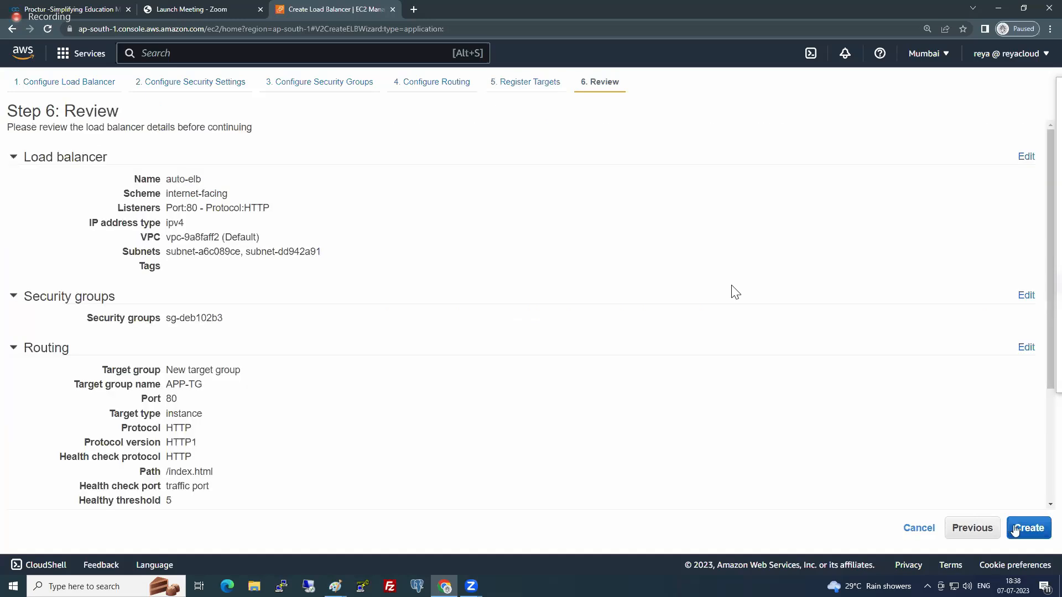
click(1023, 529)
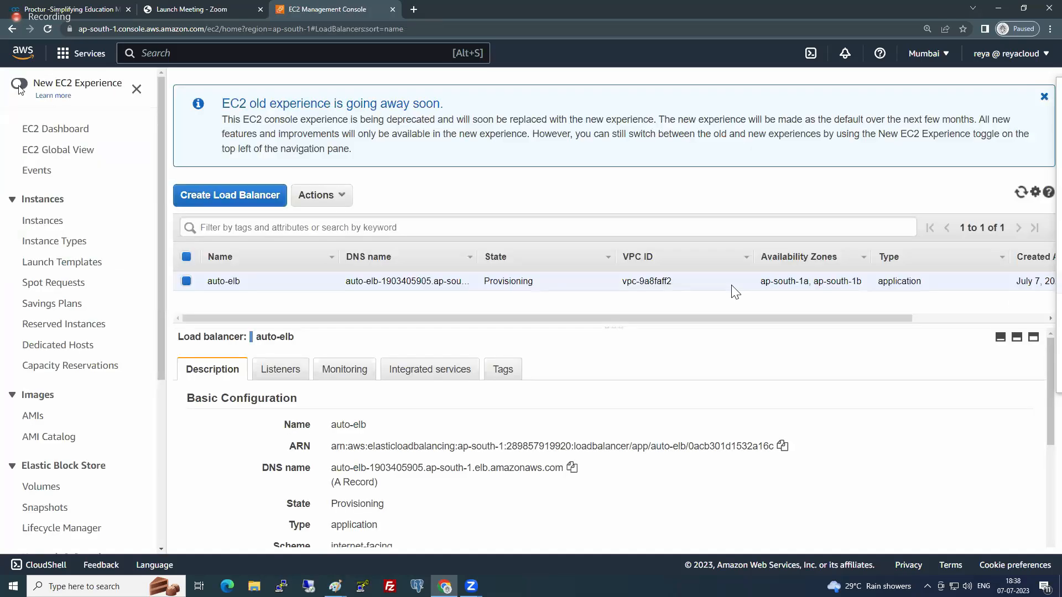
- Switch to the new EC2 experience, compare the load balancer types and start creating an Application Load Balancer
click(19, 84)
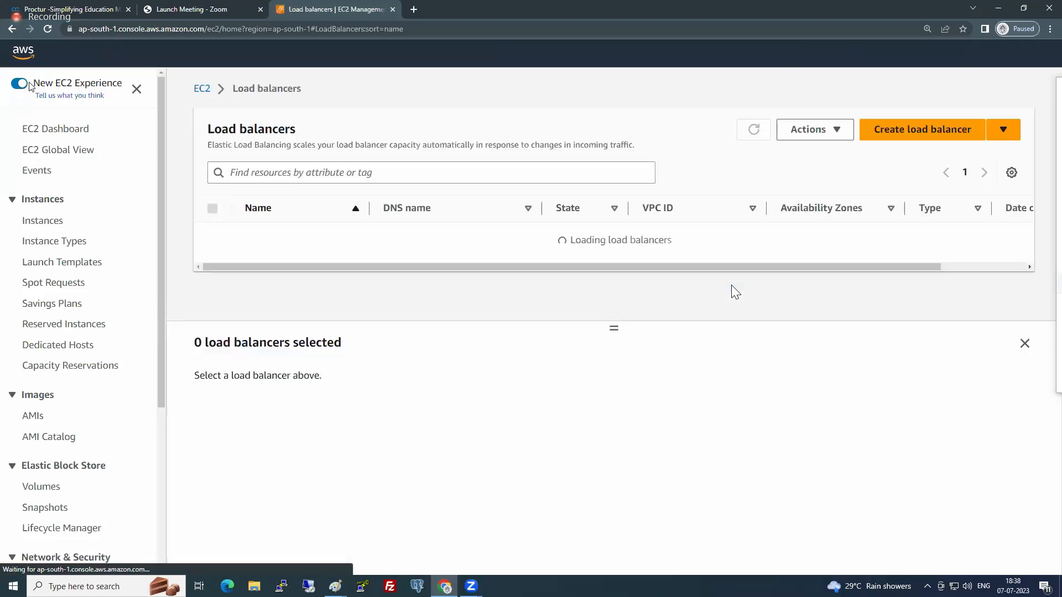
click(891, 138)
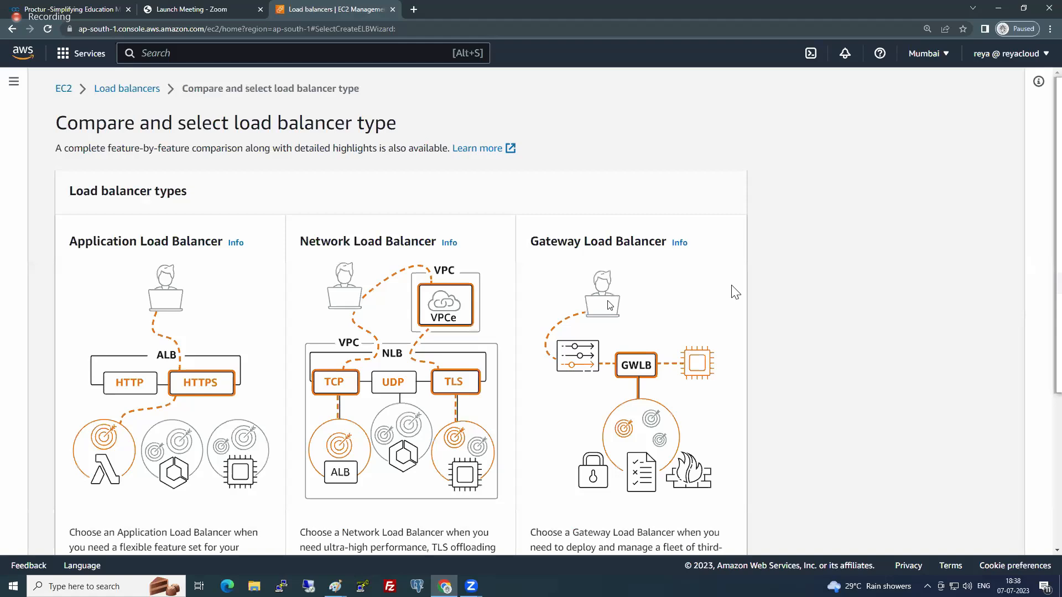
scroll(735, 292, down, 2)
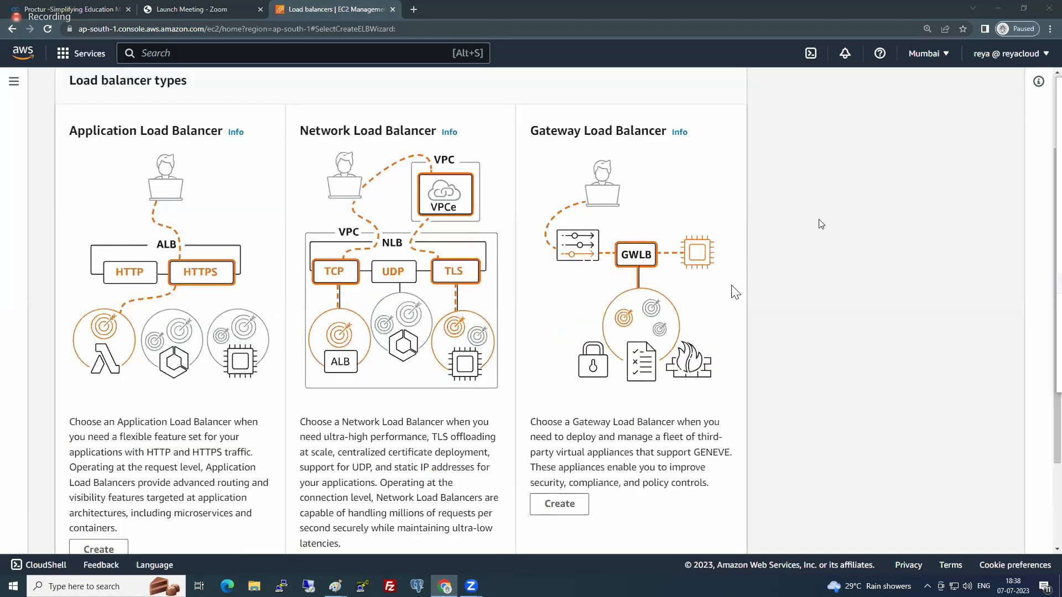
scroll(820, 223, down, 2)
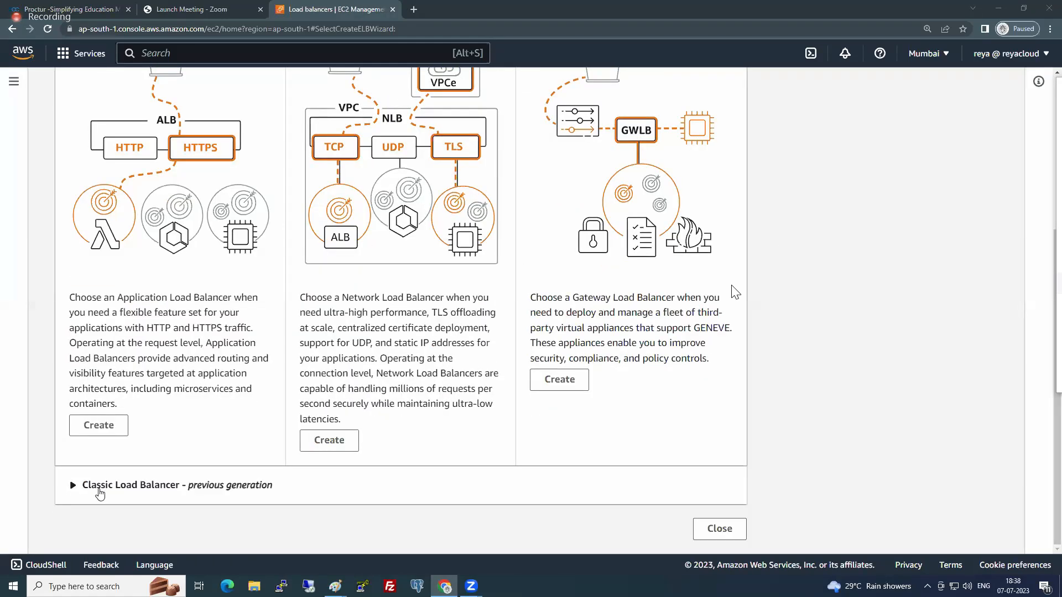
scroll(142, 486, up, 2)
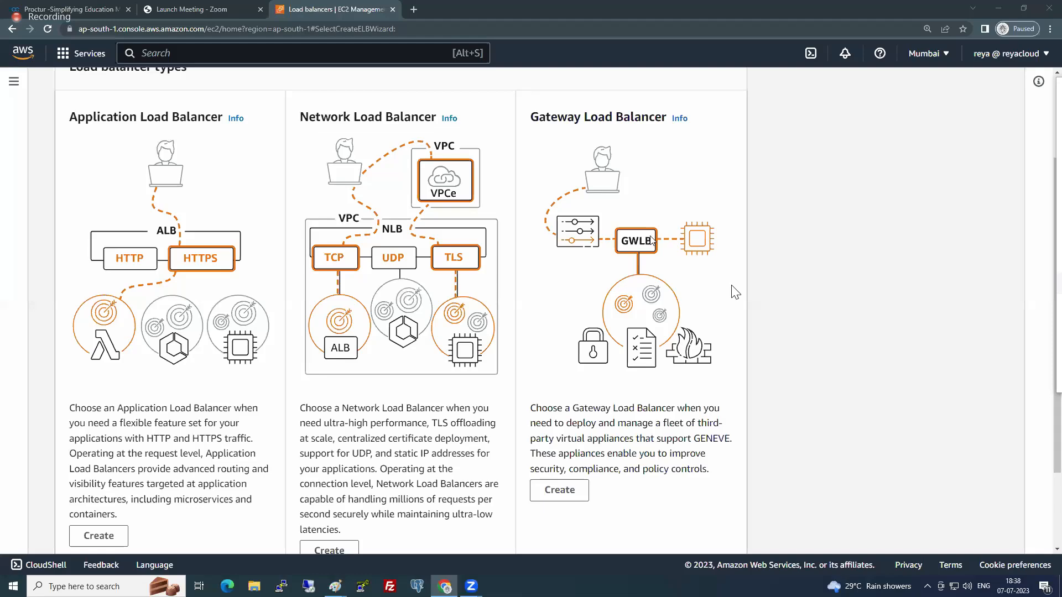
scroll(332, 379, down, 2)
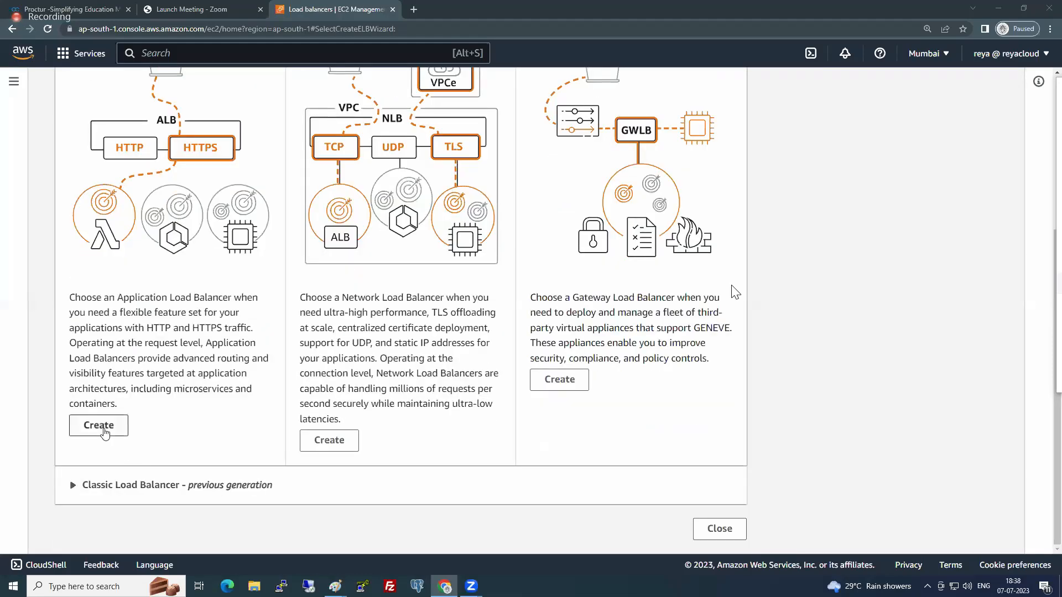
click(103, 425)
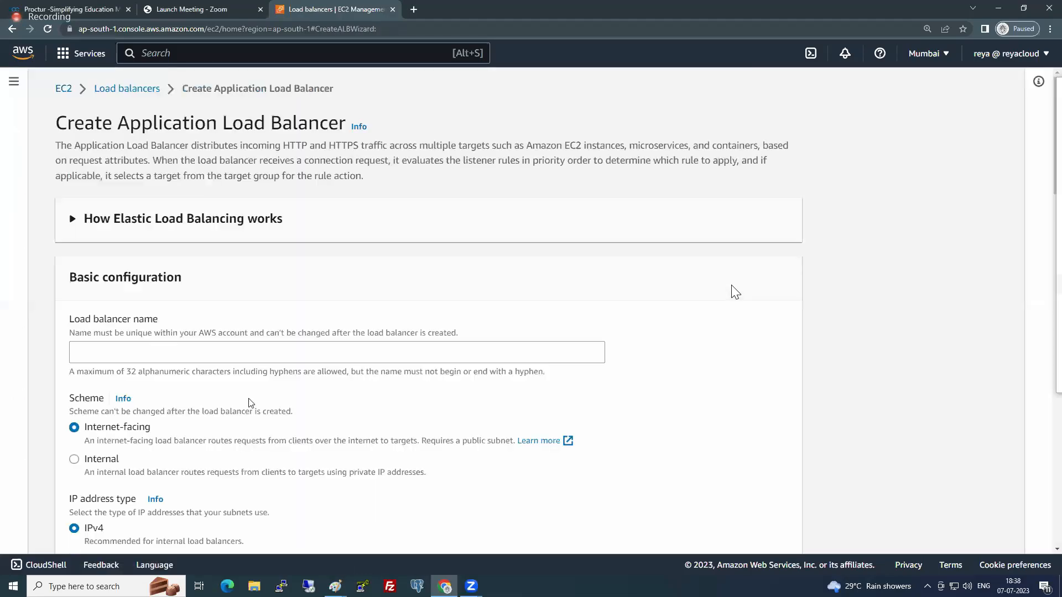
- Name the new Application Load Balancer Test
scroll(363, 308, down, 2)
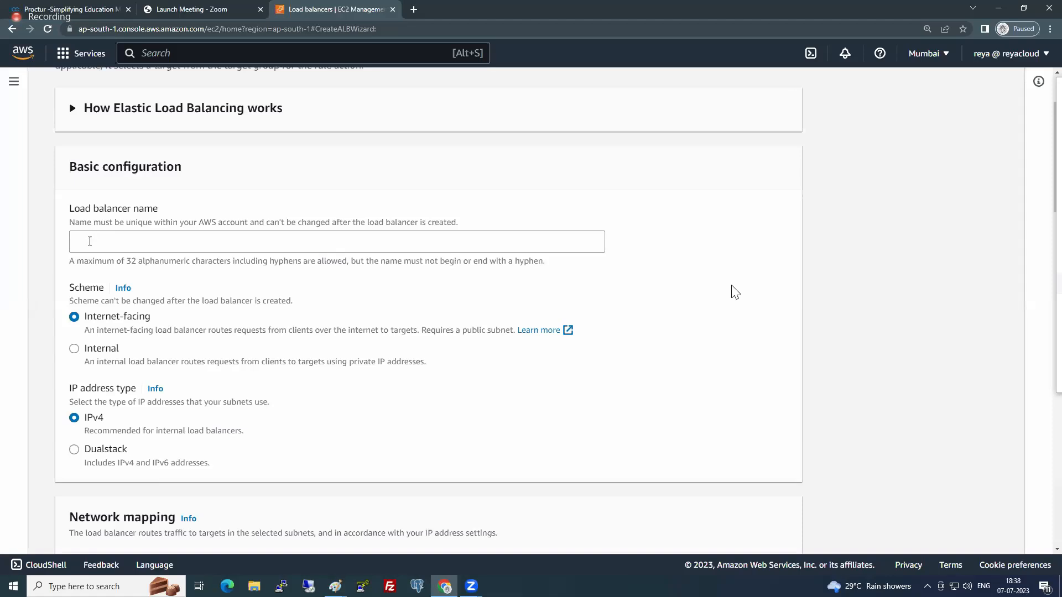
click(90, 243)
text(Test)
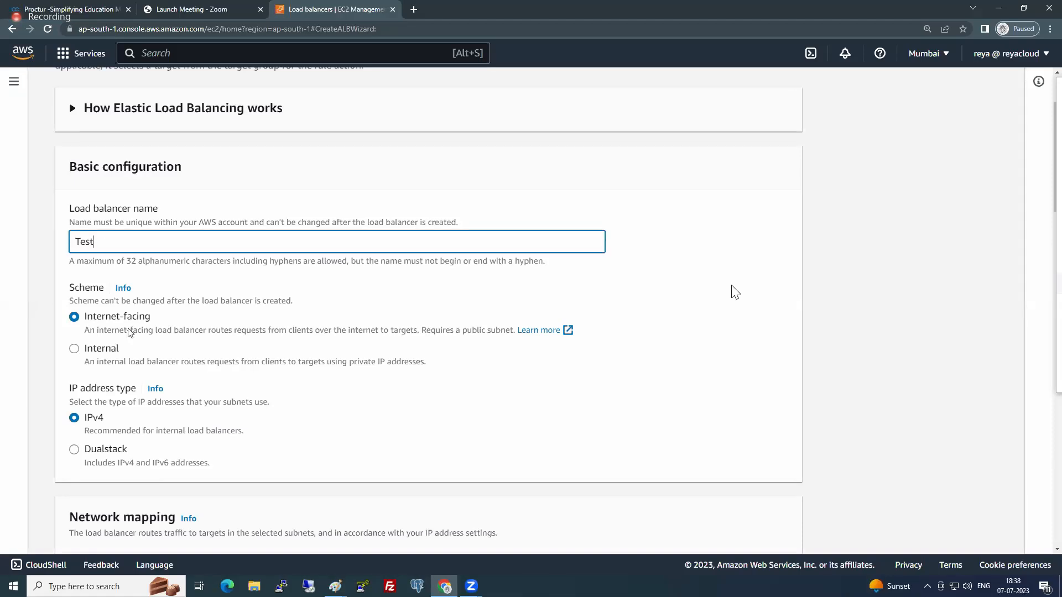
- Map the load balancer to the availability zones ap-south-1a and ap-south-1b in the default VPC
scroll(128, 332, down, 2)
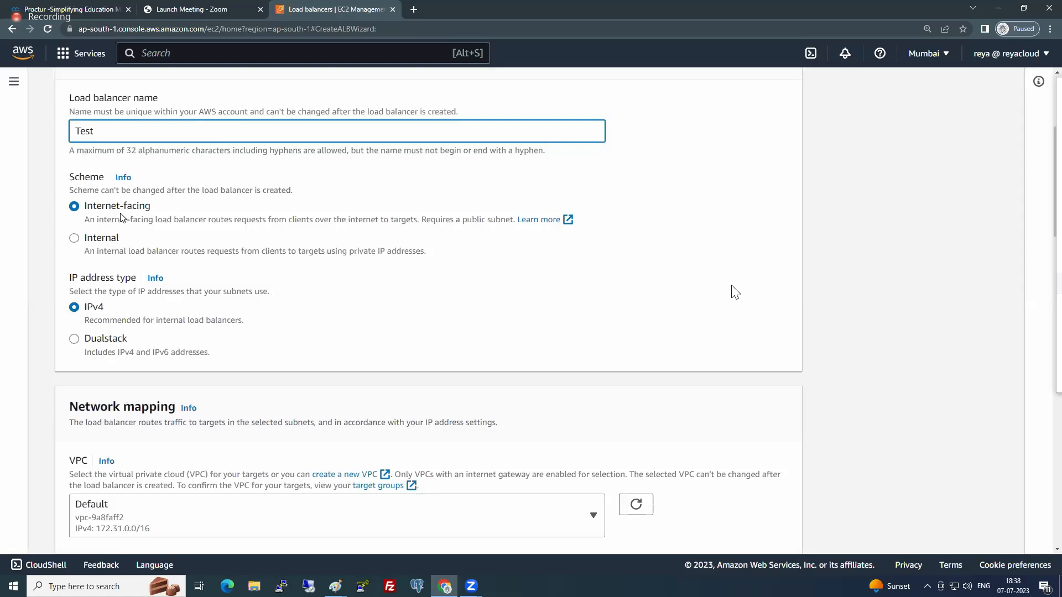
scroll(118, 236, down, 1)
scroll(105, 263, down, 2)
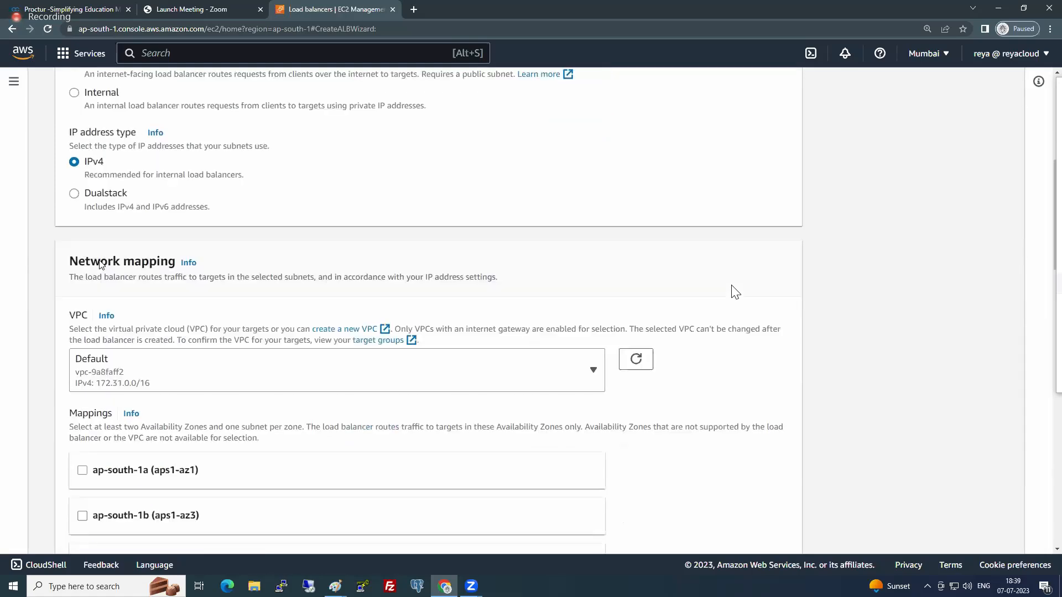
scroll(144, 240, down, 2)
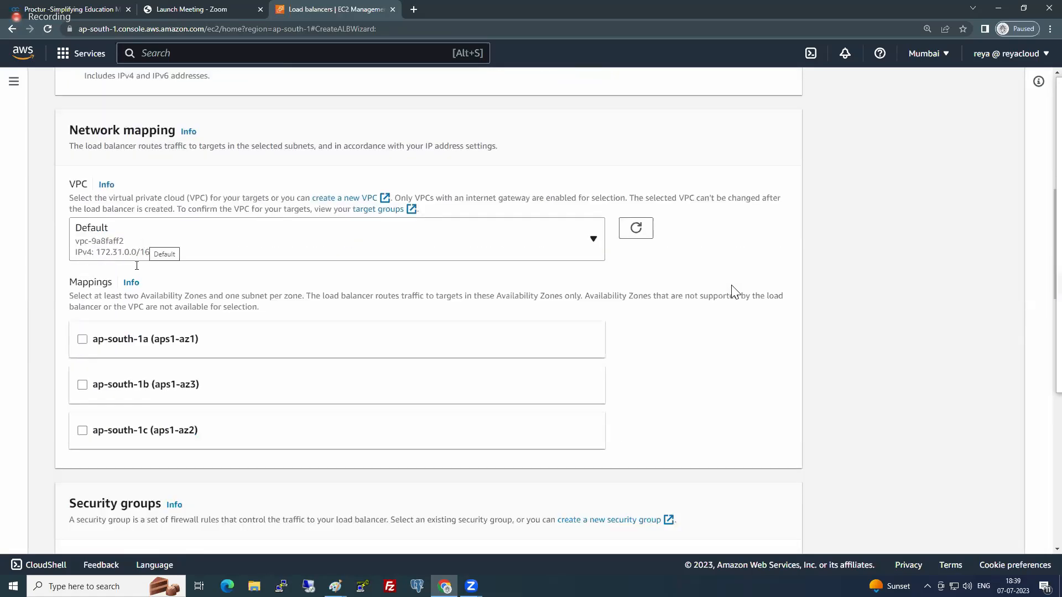
click(83, 339)
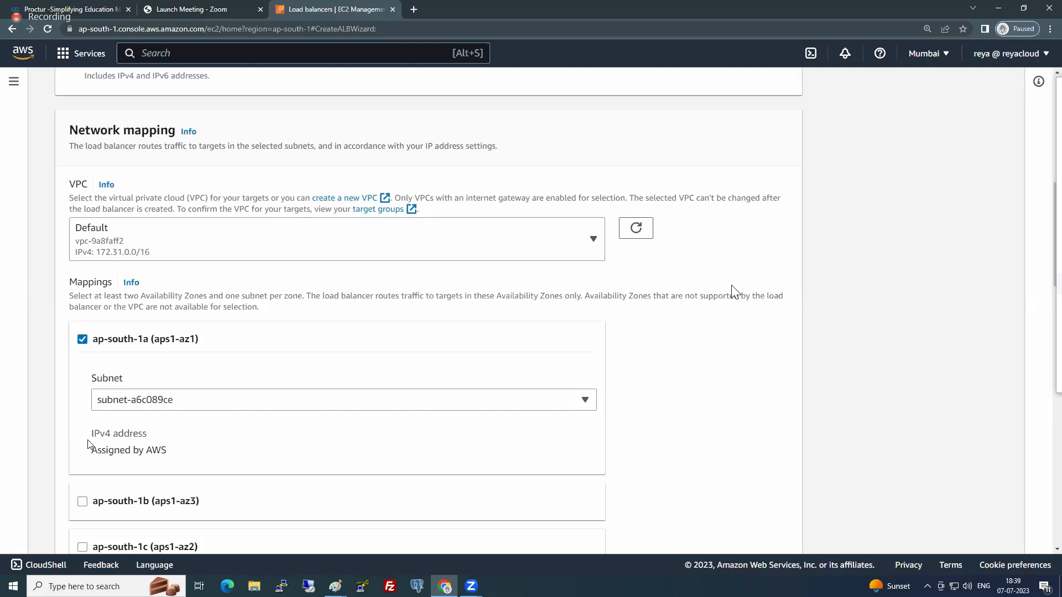
scroll(88, 442, down, 4)
click(83, 283)
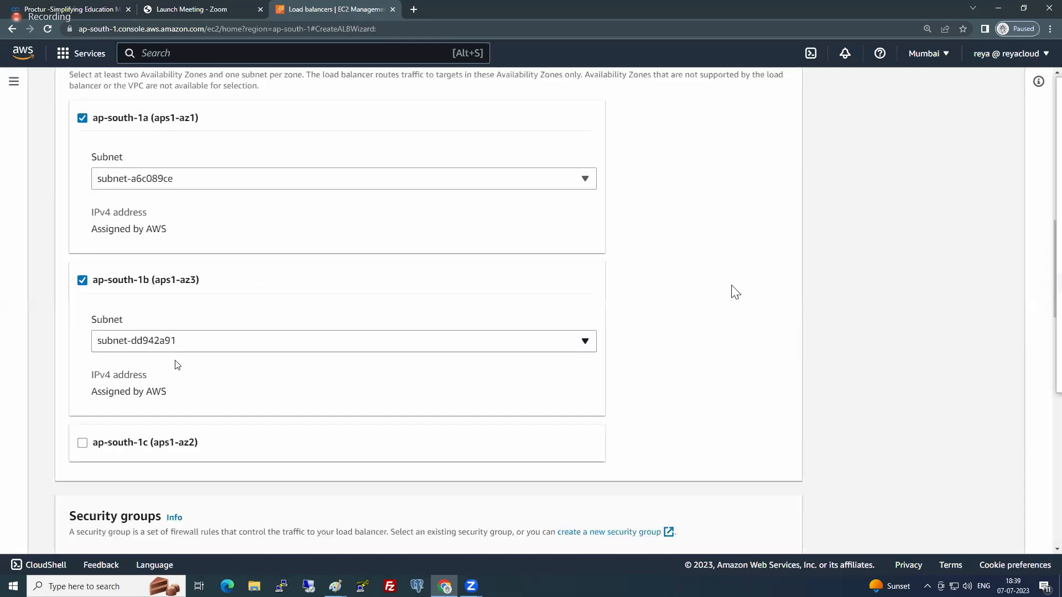
- Examine the load balancer's default security group, HTTP:80 listener and optional add-on services
scroll(172, 365, down, 6)
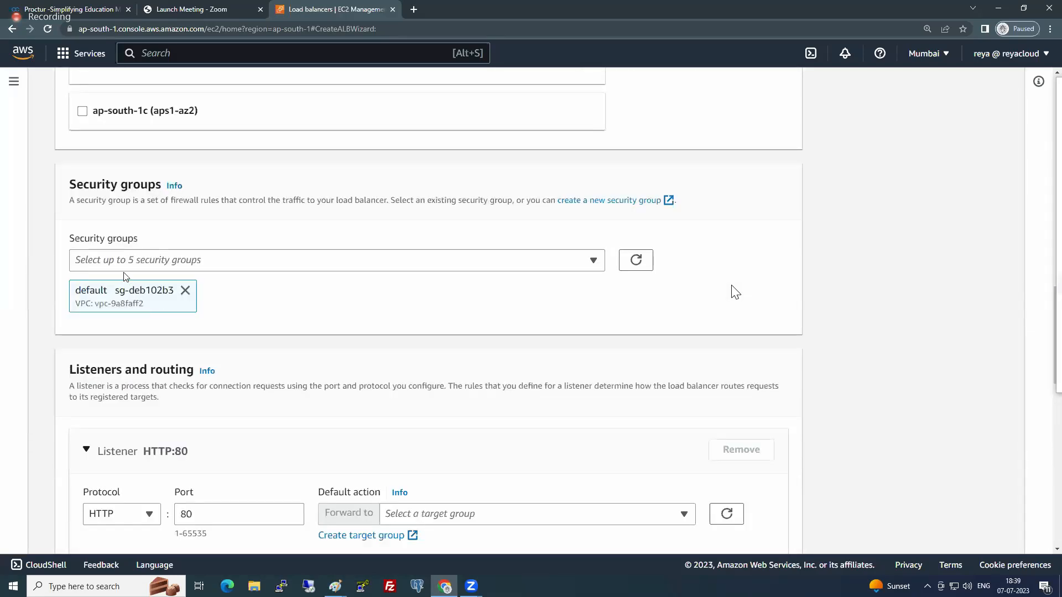
drag(82, 290, 159, 292)
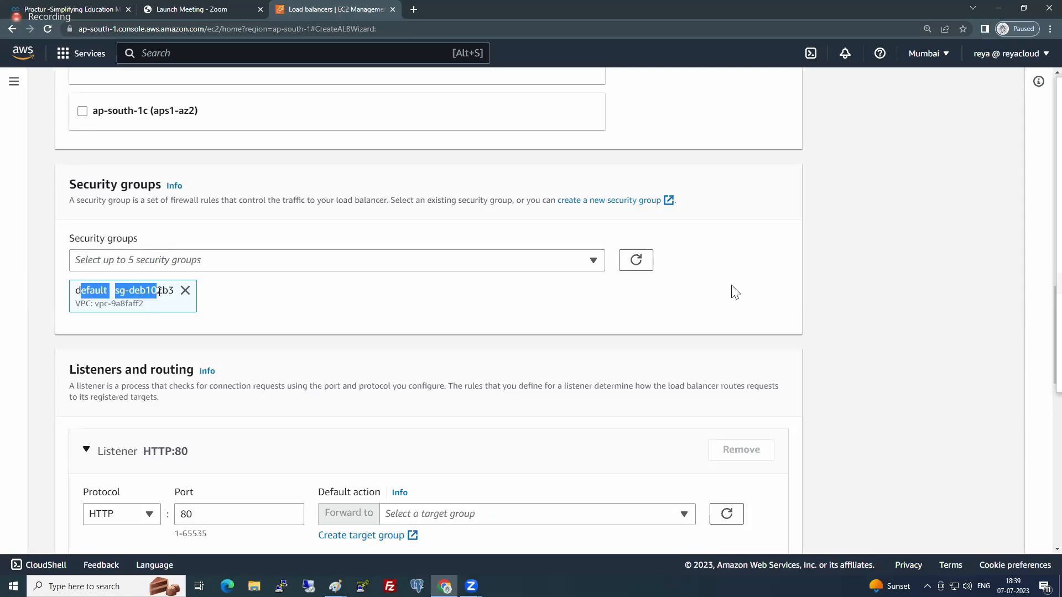
click(129, 300)
scroll(208, 405, down, 4)
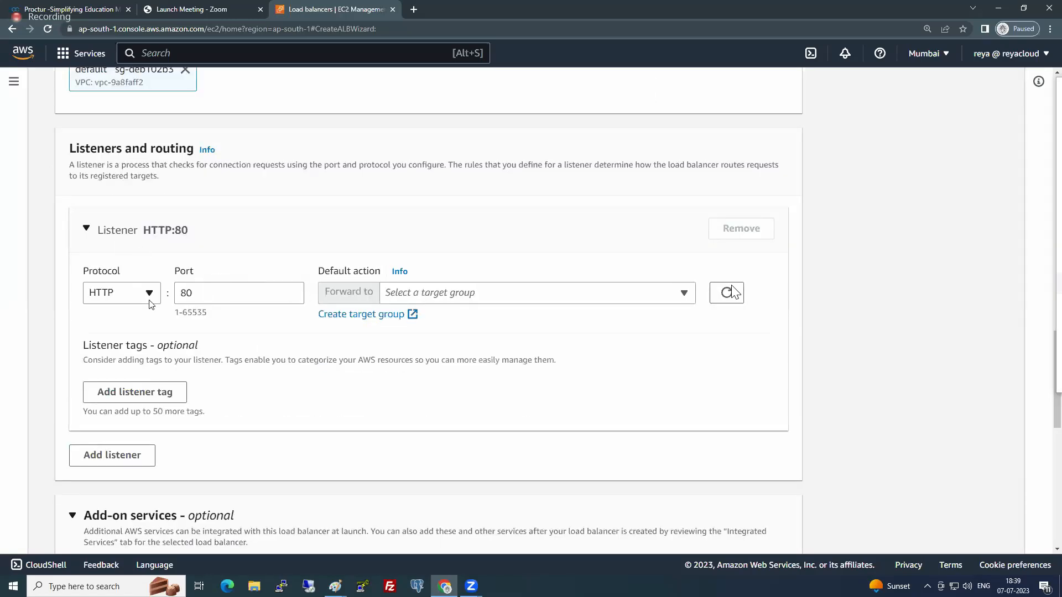
click(553, 299)
click(554, 299)
scroll(224, 411, down, 2)
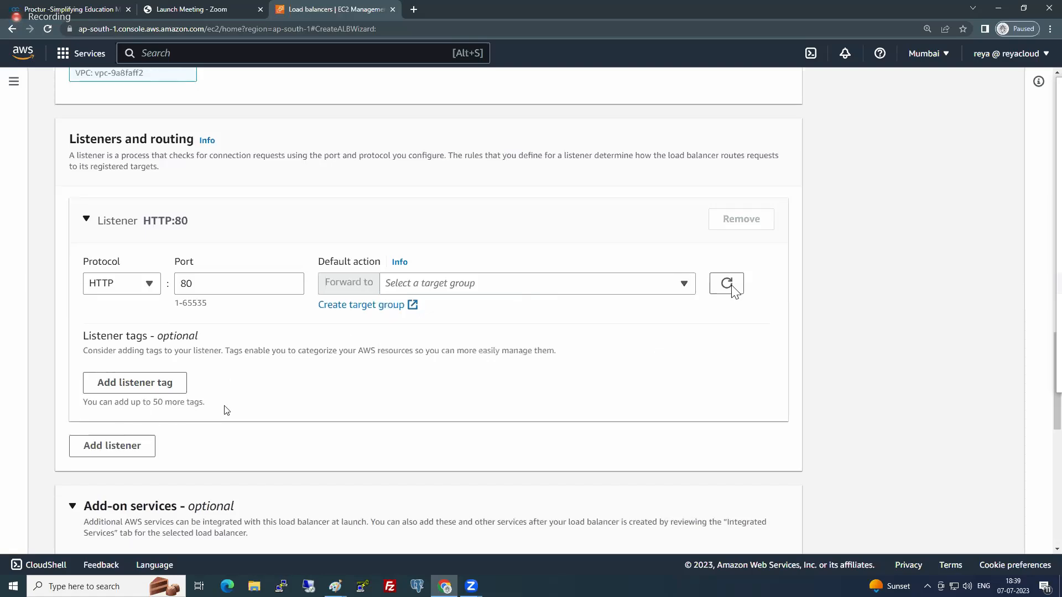
scroll(225, 410, down, 3)
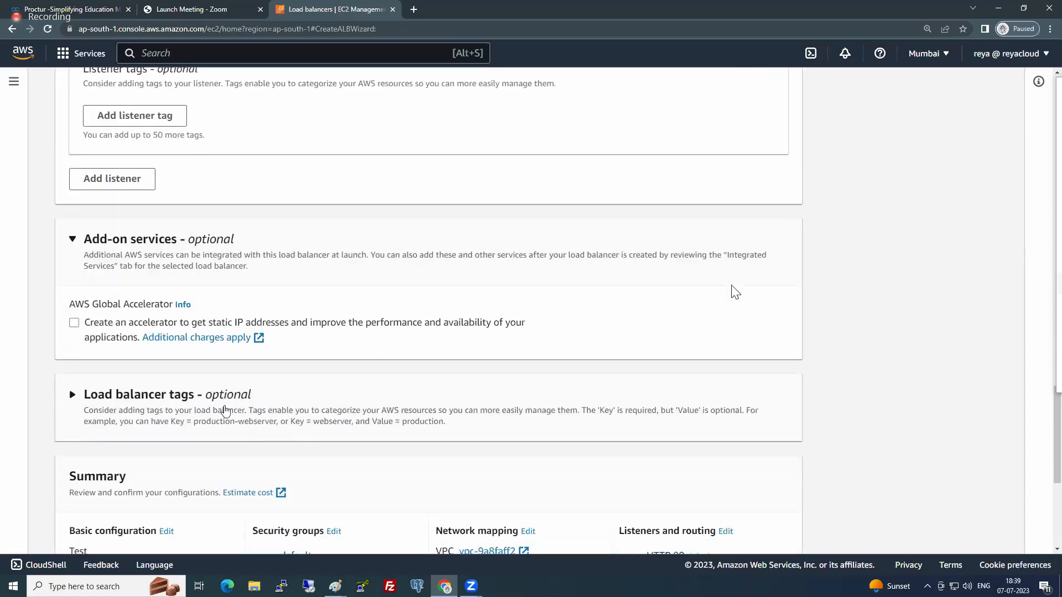
scroll(225, 412, up, 5)
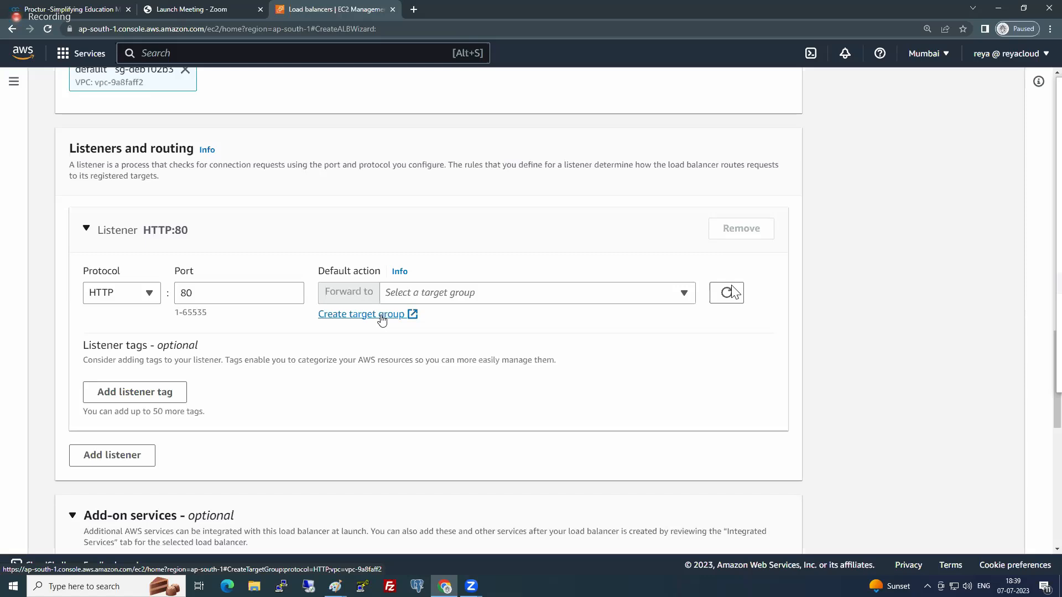
- Check which target groups the HTTP:80 listener can forward to and review the load balancer's configuration summary
click(469, 301)
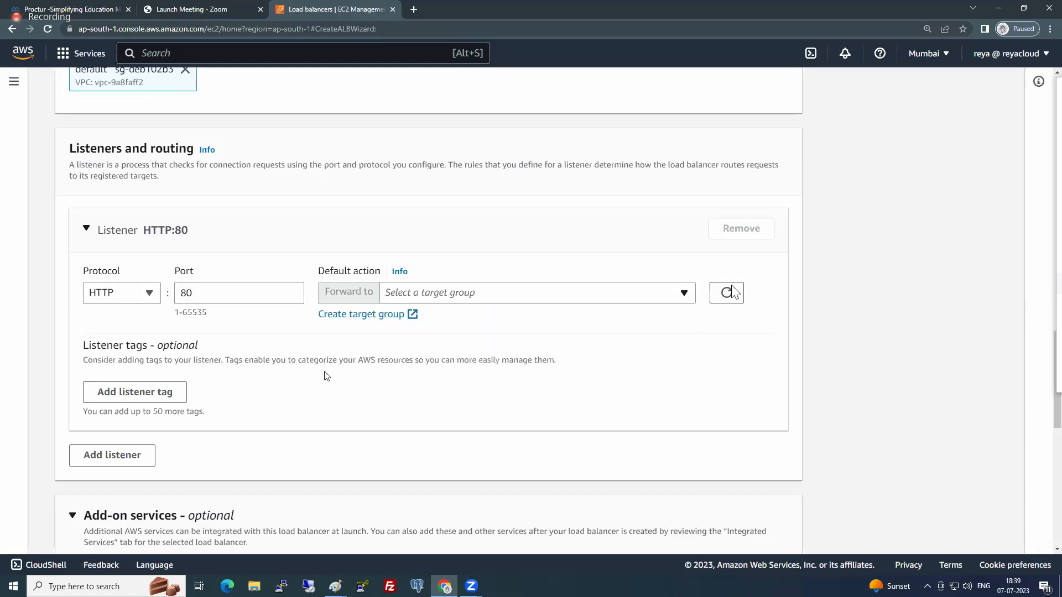
click(482, 303)
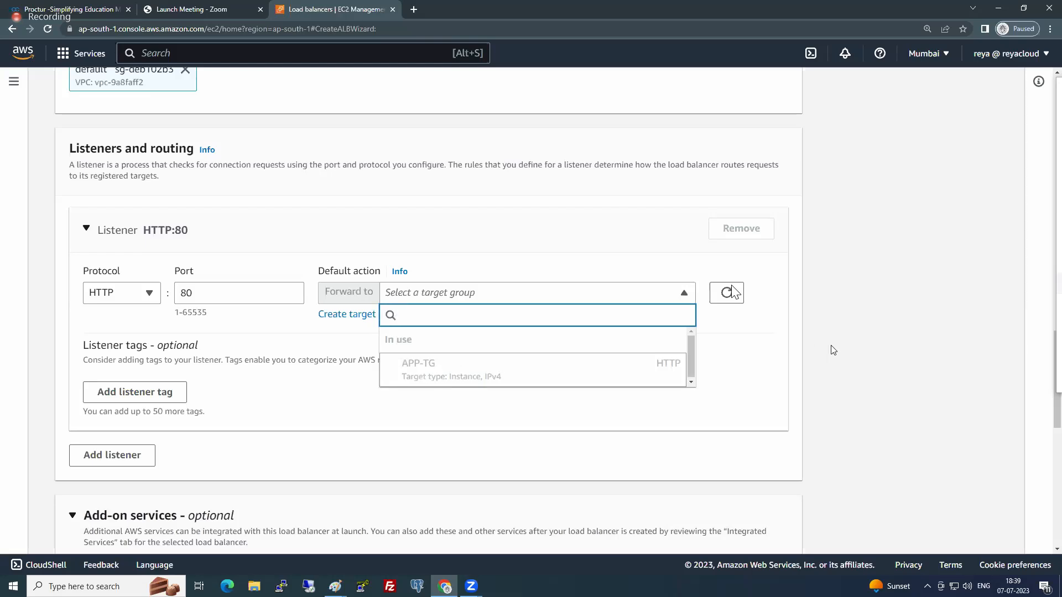
click(713, 379)
scroll(517, 422, down, 3)
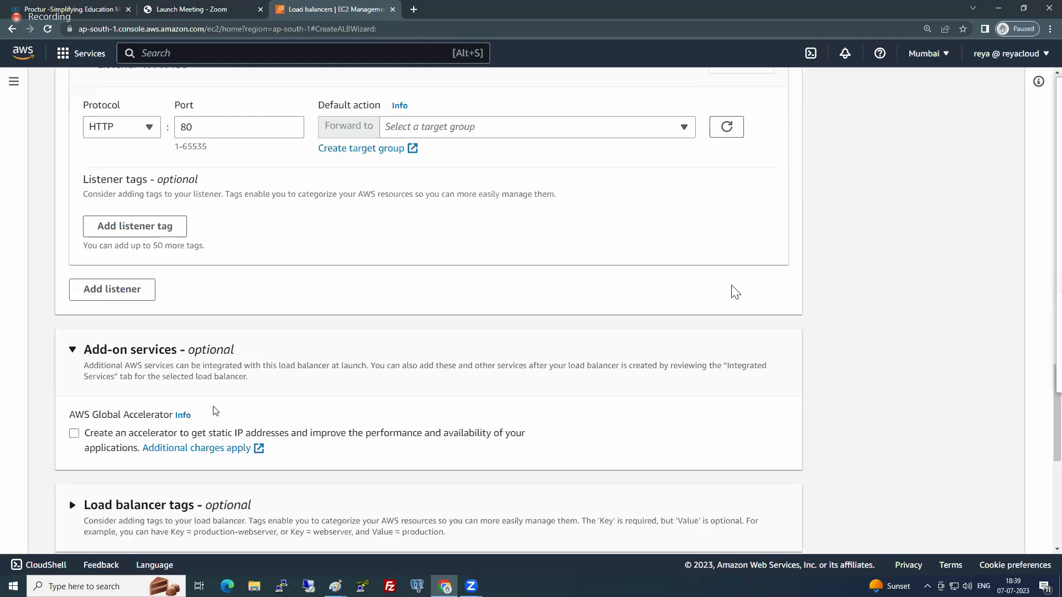
scroll(133, 352, down, 1)
scroll(133, 351, down, 6)
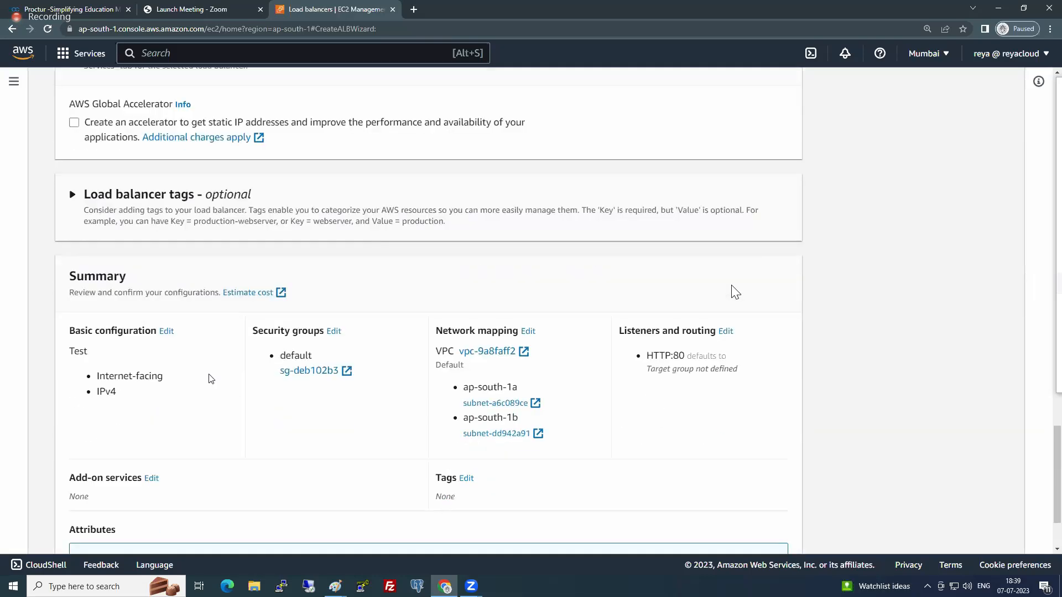
scroll(181, 363, down, 1)
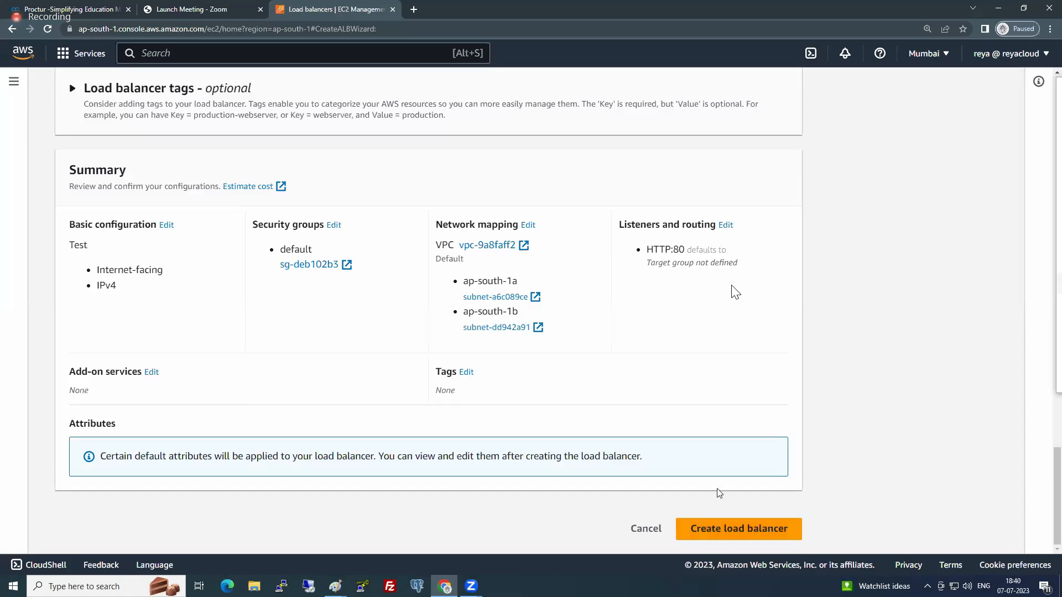
- Abandon the load balancer creation without saving and switch back to the old EC2 experience
click(647, 529)
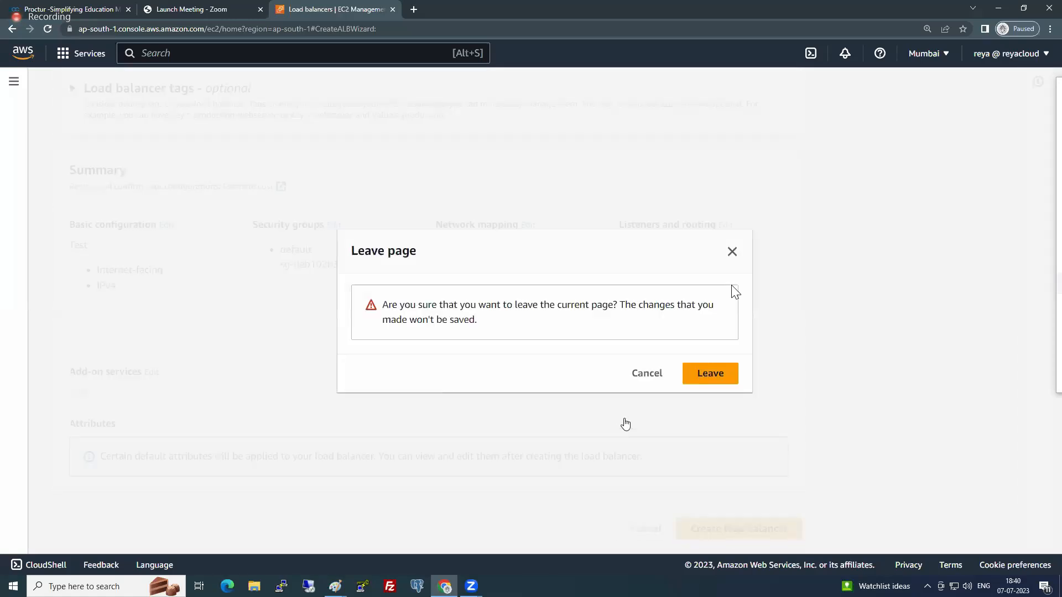
click(731, 372)
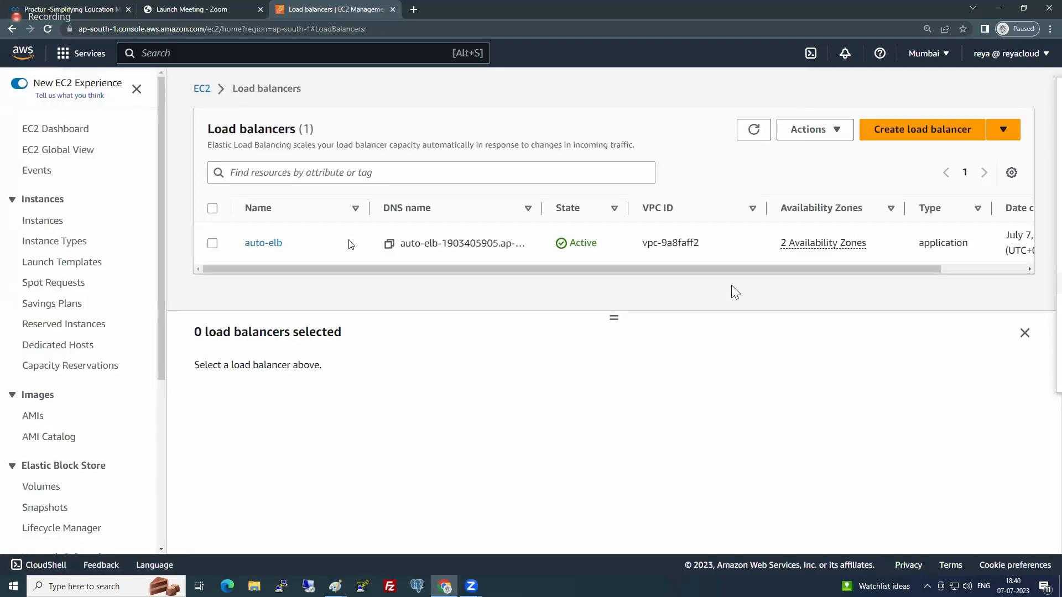
click(28, 87)
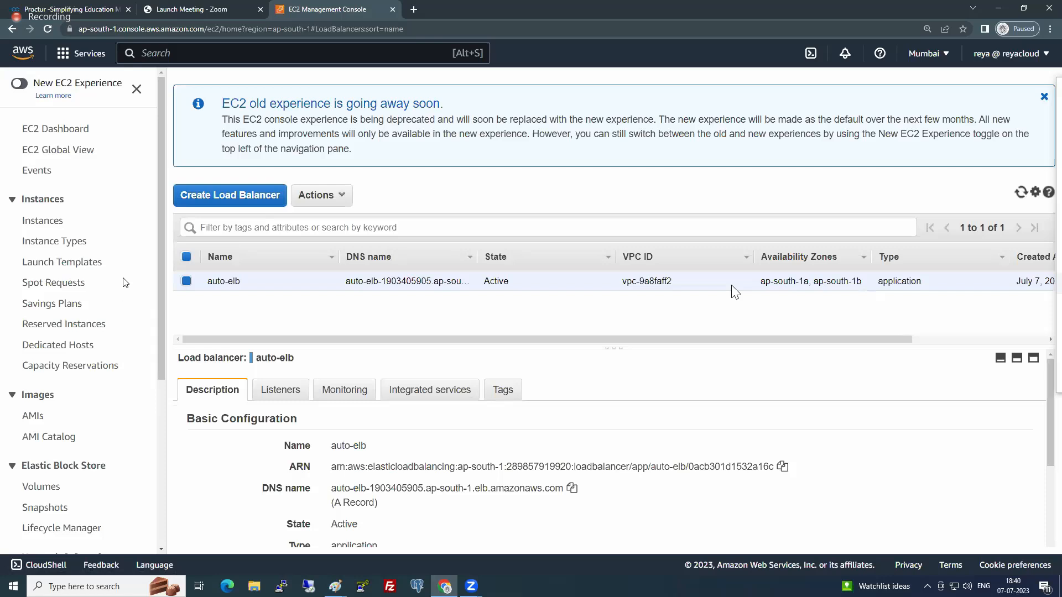
- Go to the EC2 launch templates and start creating a new launch template
scroll(114, 287, down, 5)
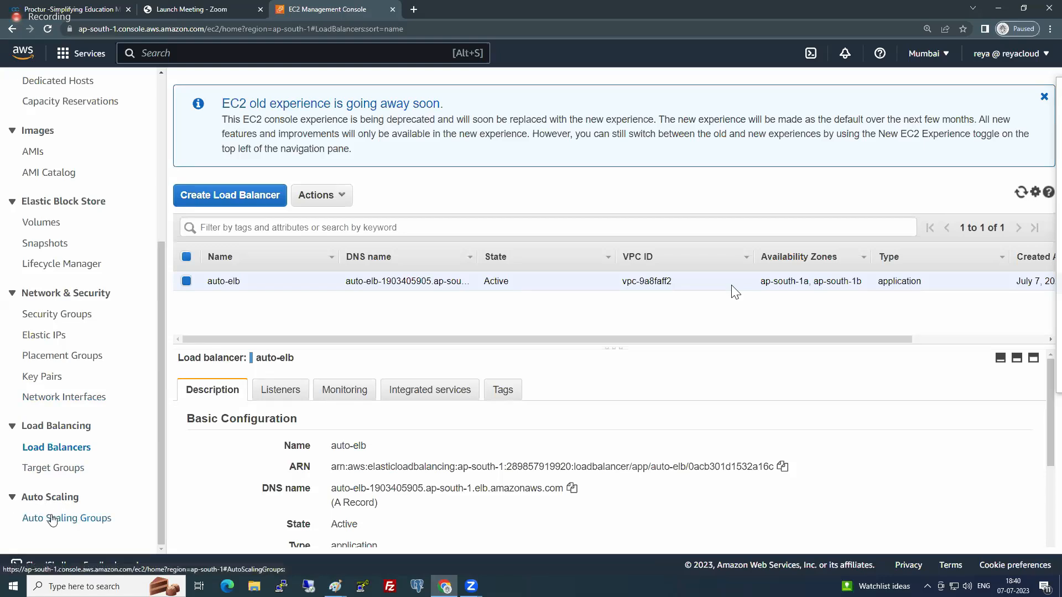
scroll(85, 445, up, 3)
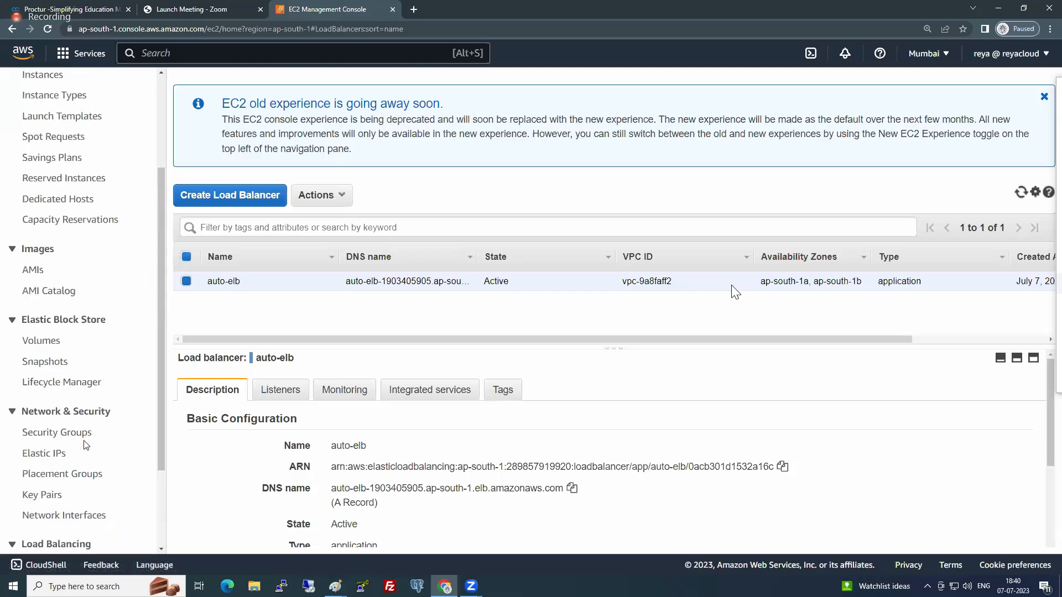
click(75, 166)
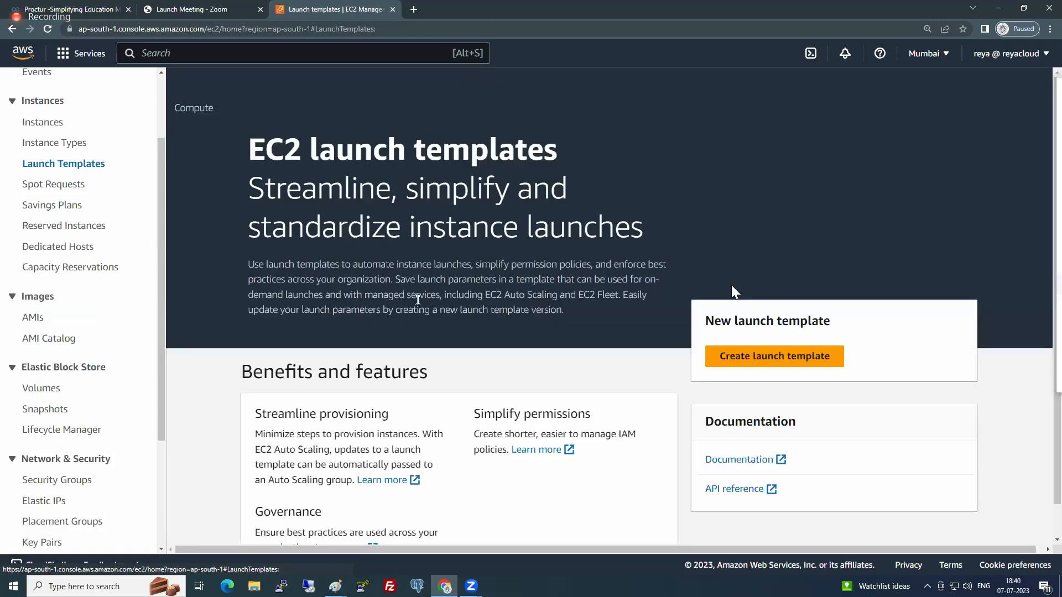
click(817, 360)
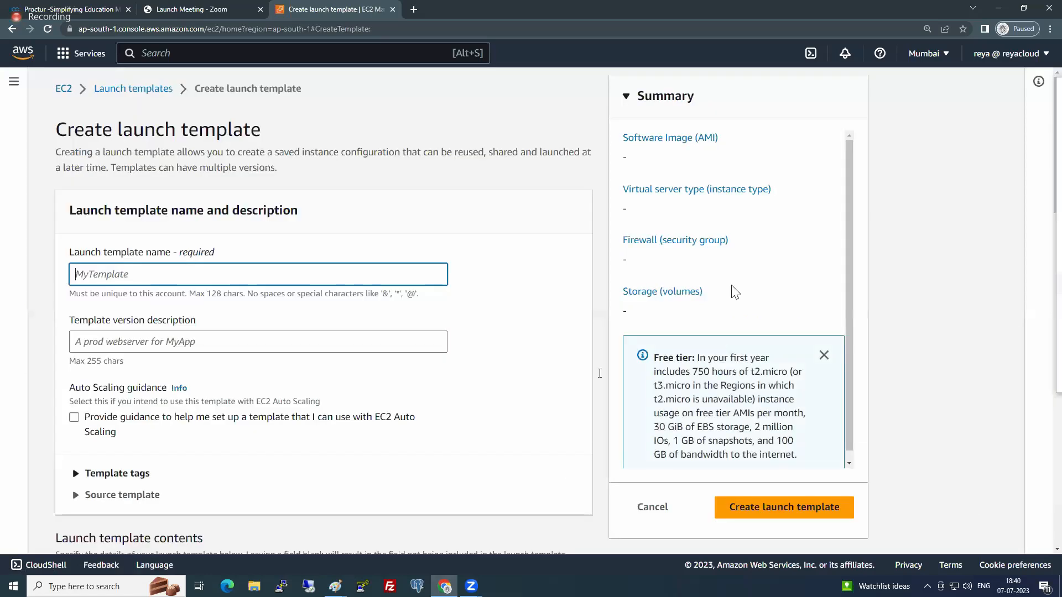
- Name the launch template MylaunchTemplate
text(MyL:)
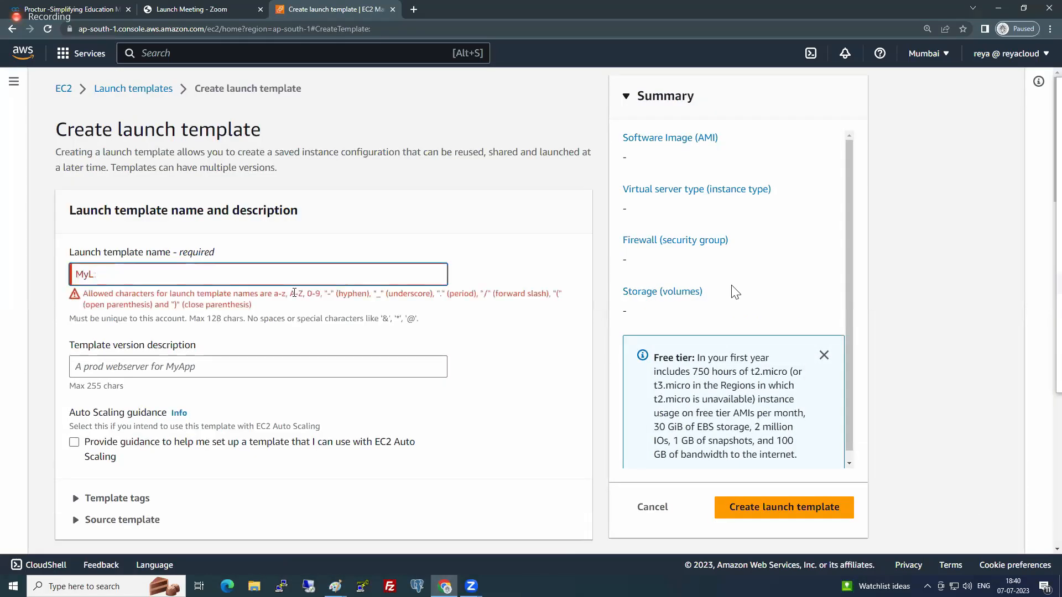
key(BackSpace)
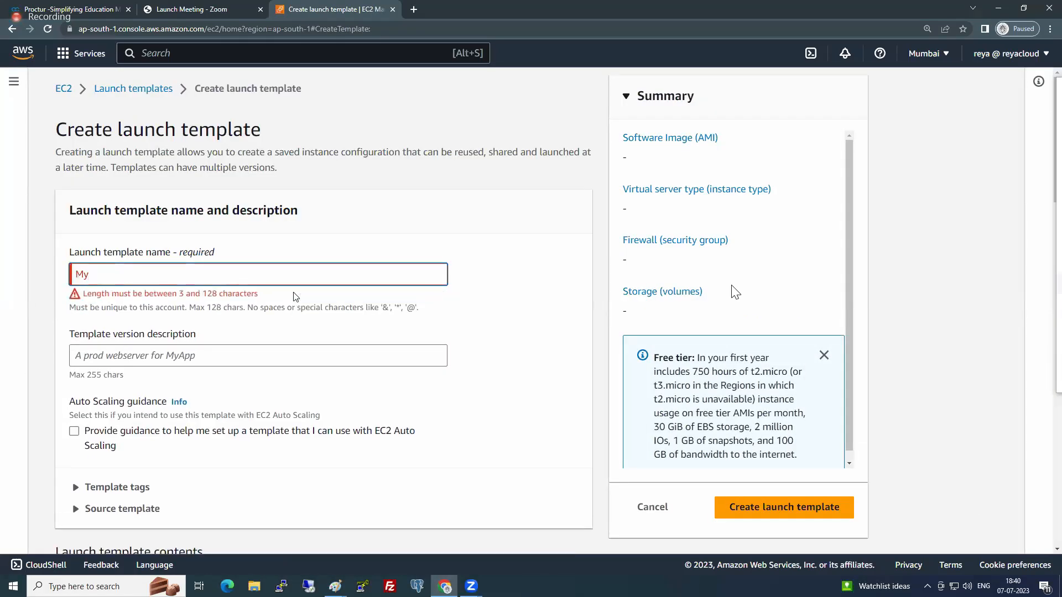
text(launchTemplate)
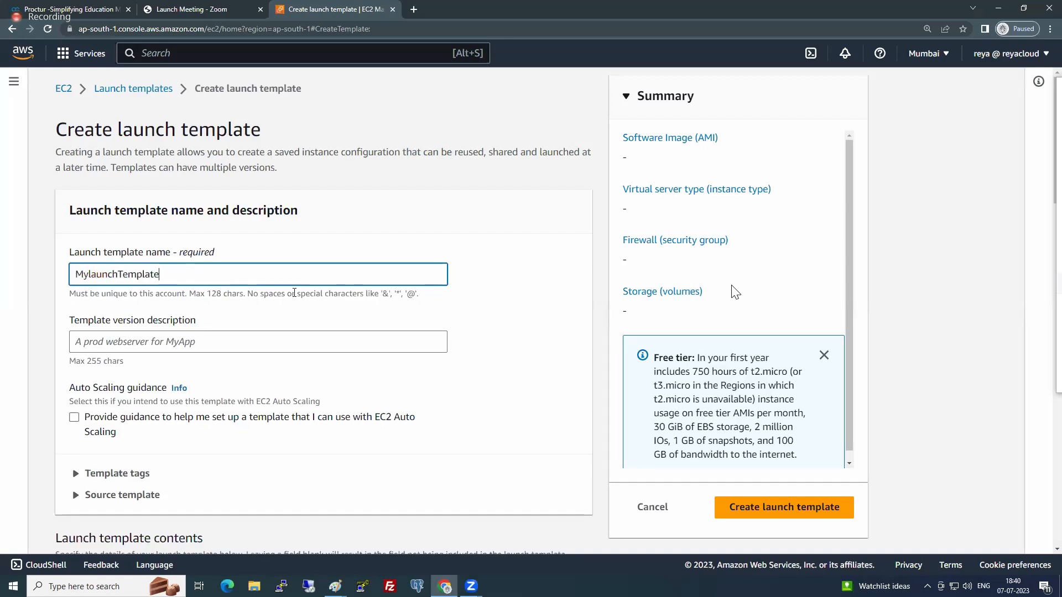
click(552, 303)
- Try the EC2 Auto Scaling guidance option for the template and leave it turned off
scroll(246, 356, down, 2)
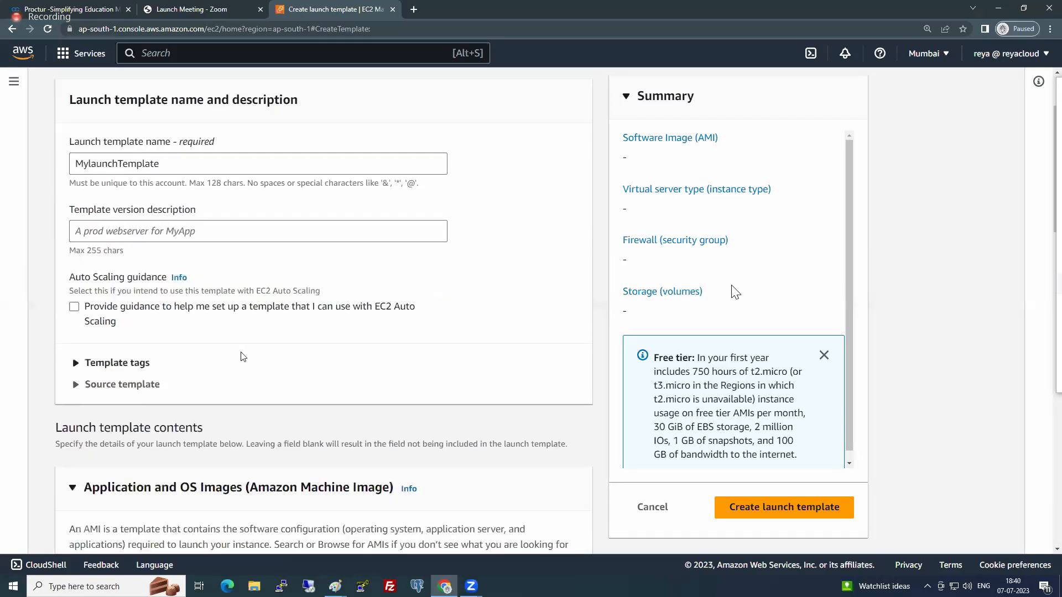
click(75, 308)
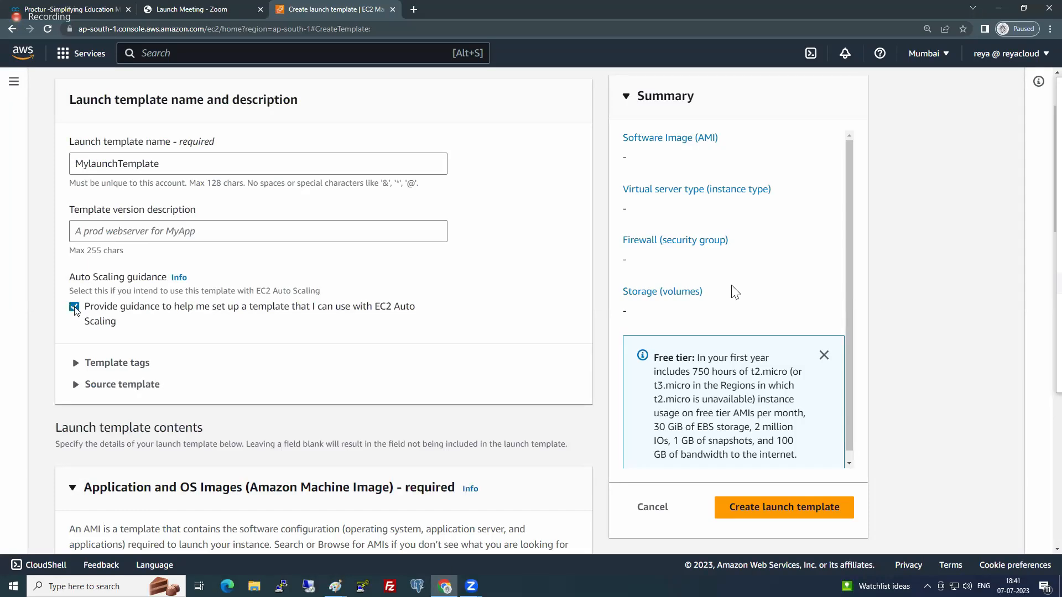
click(75, 308)
key(space)
scroll(410, 504, down, 3)
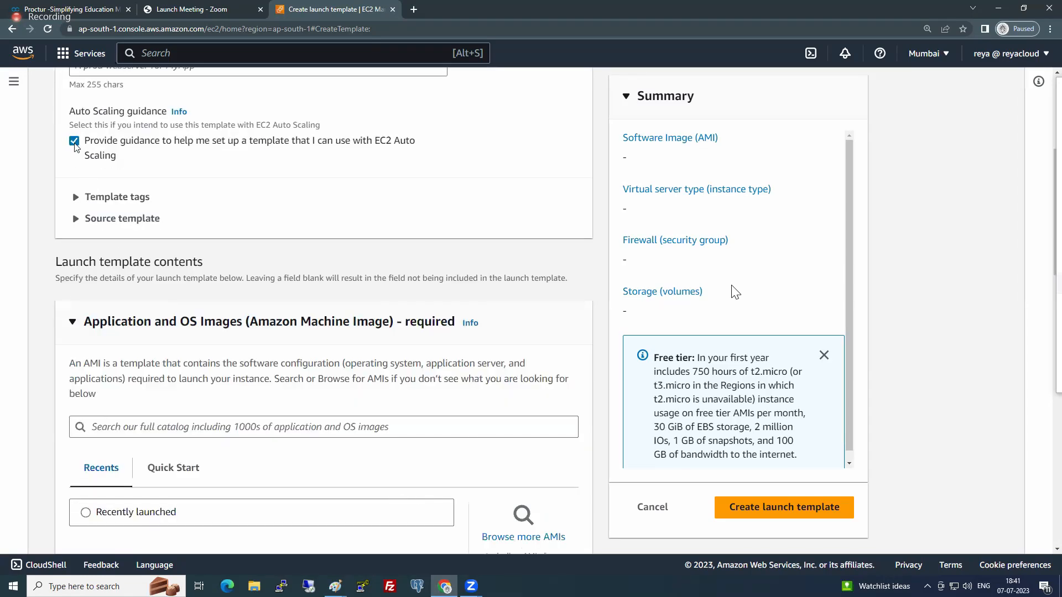
key(space)
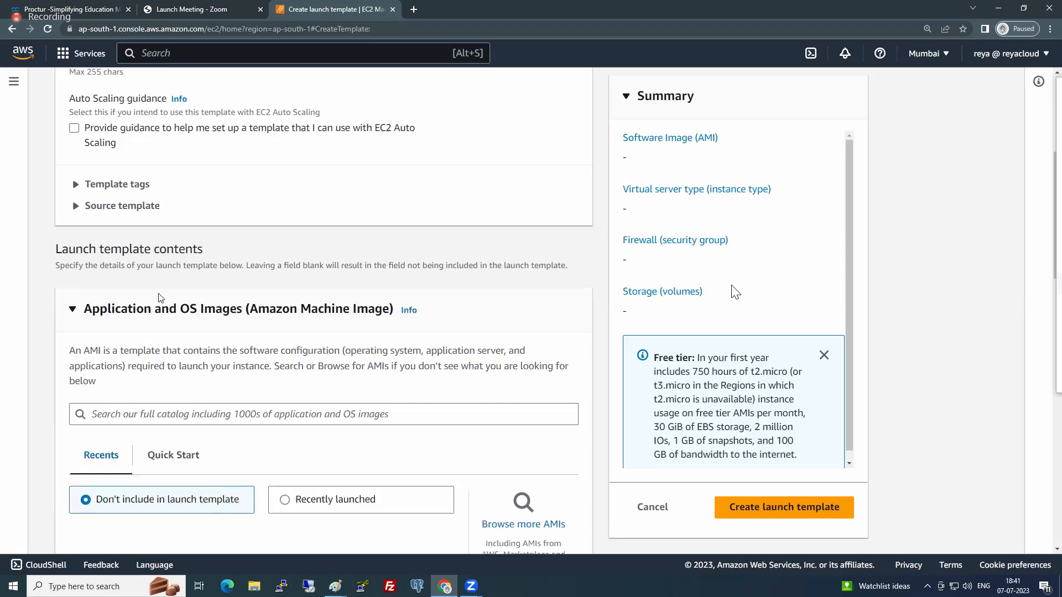
- Browse the AMI catalog limited to free tier images and select the Red Hat Enterprise Linux 9 (HVM) 64-bit (x86) image
scroll(161, 297, down, 3)
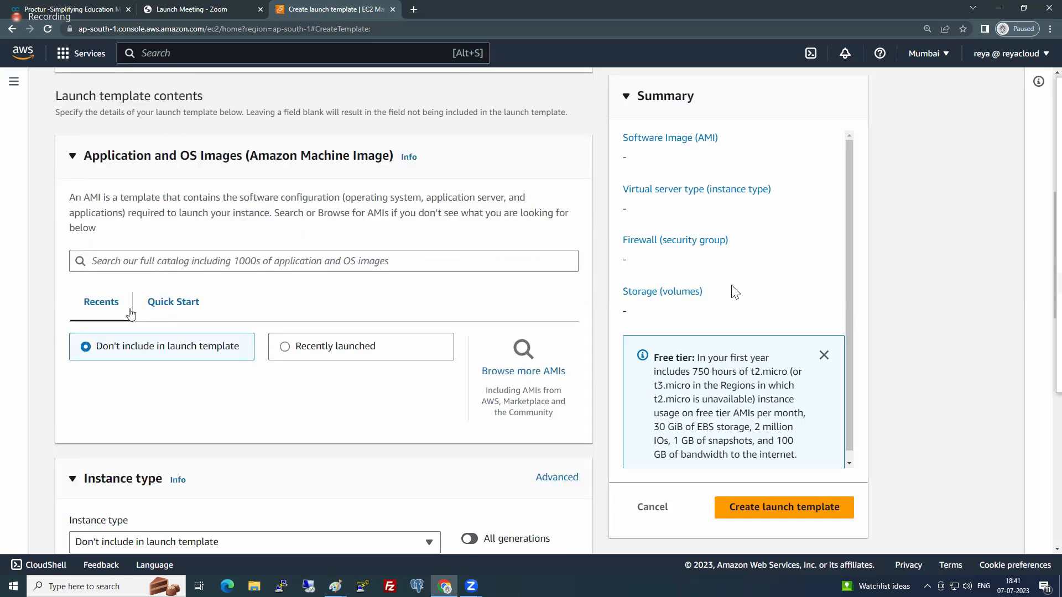
click(539, 377)
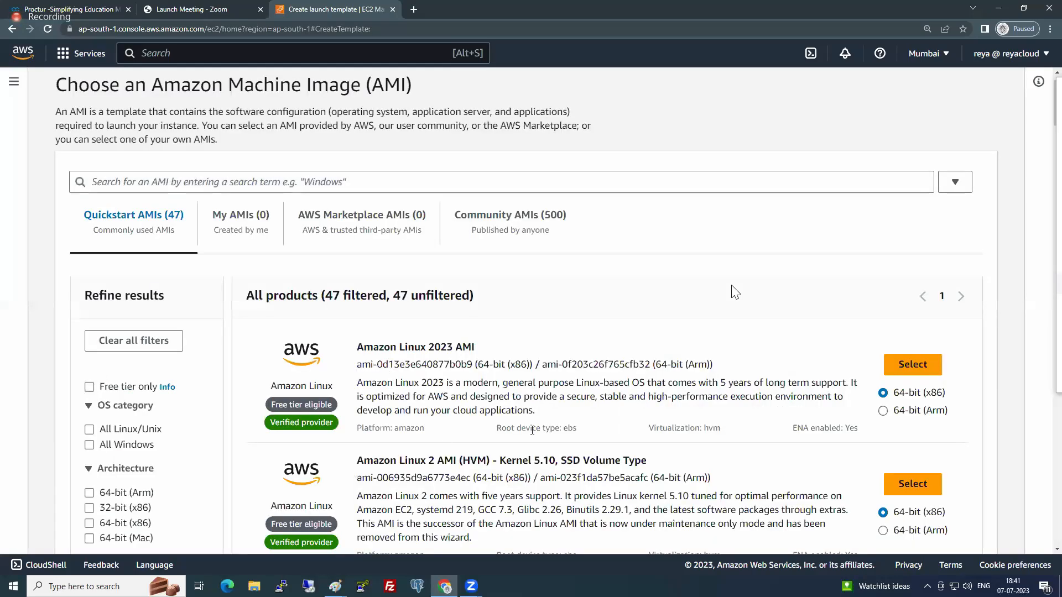
scroll(752, 452, down, 3)
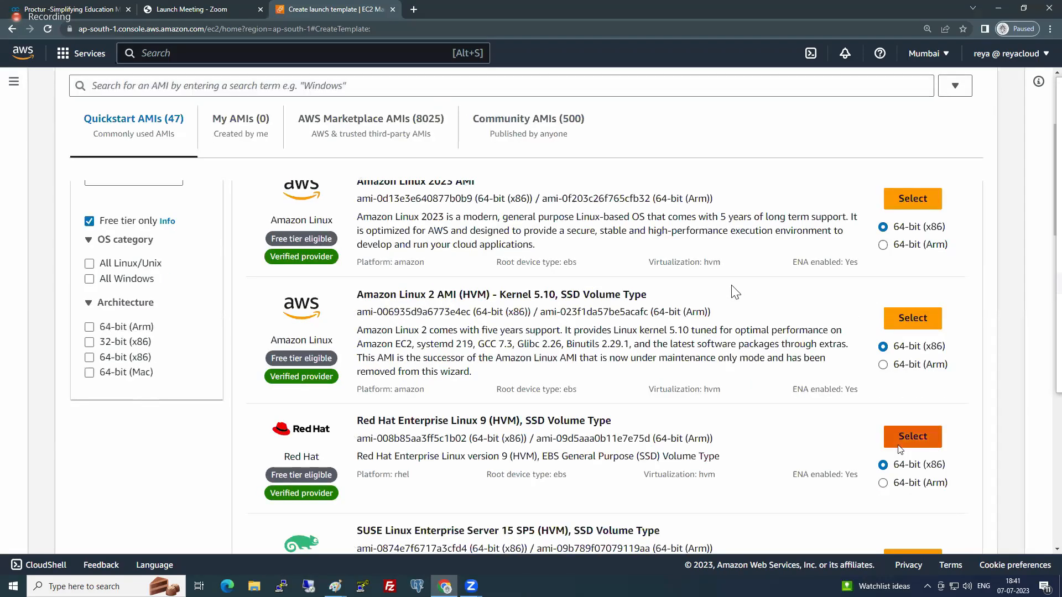
click(900, 445)
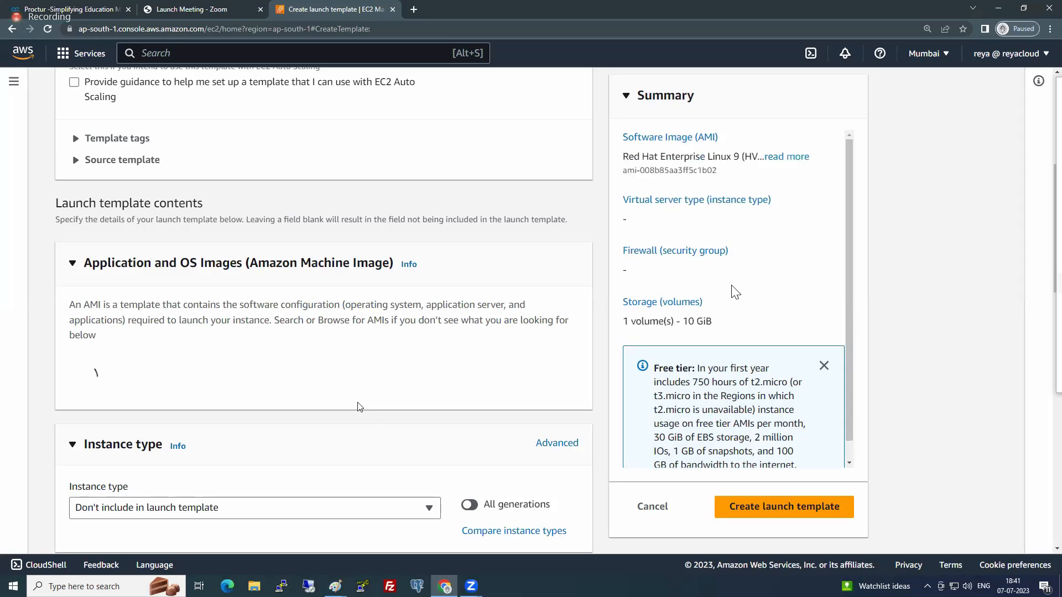
- Set the launch template's instance type to t2.micro
scroll(354, 403, down, 7)
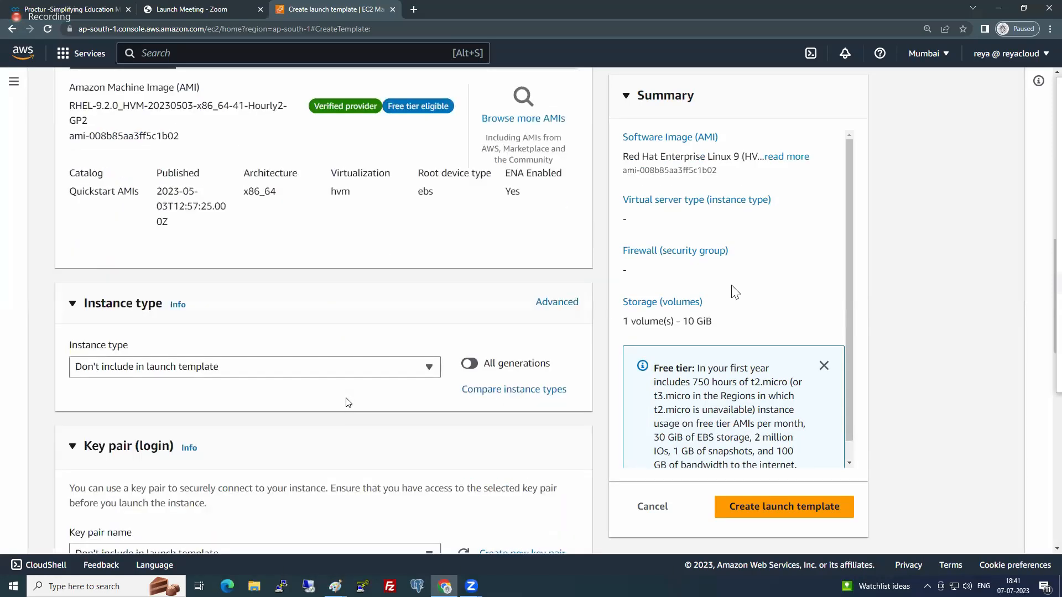
click(267, 345)
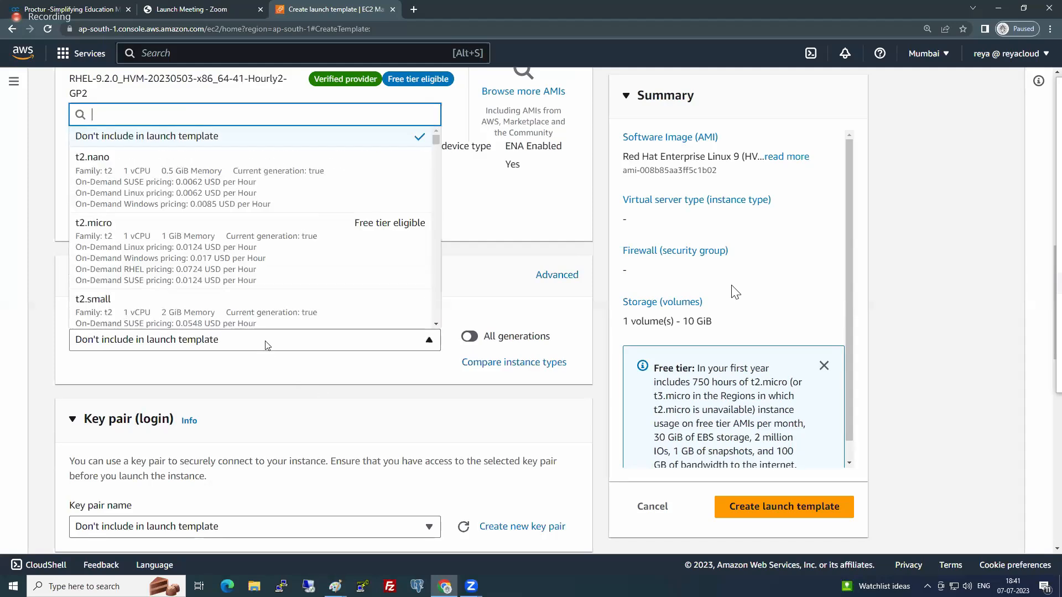
click(152, 249)
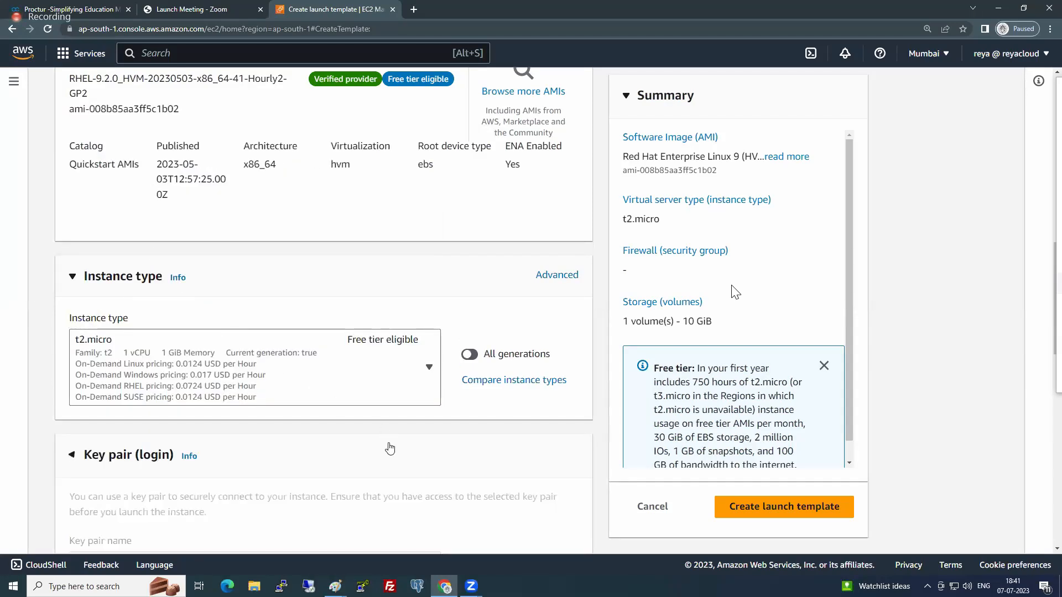
- Assign the existing key pair 6PMBATCH to the launch template
scroll(389, 448, down, 3)
click(275, 397)
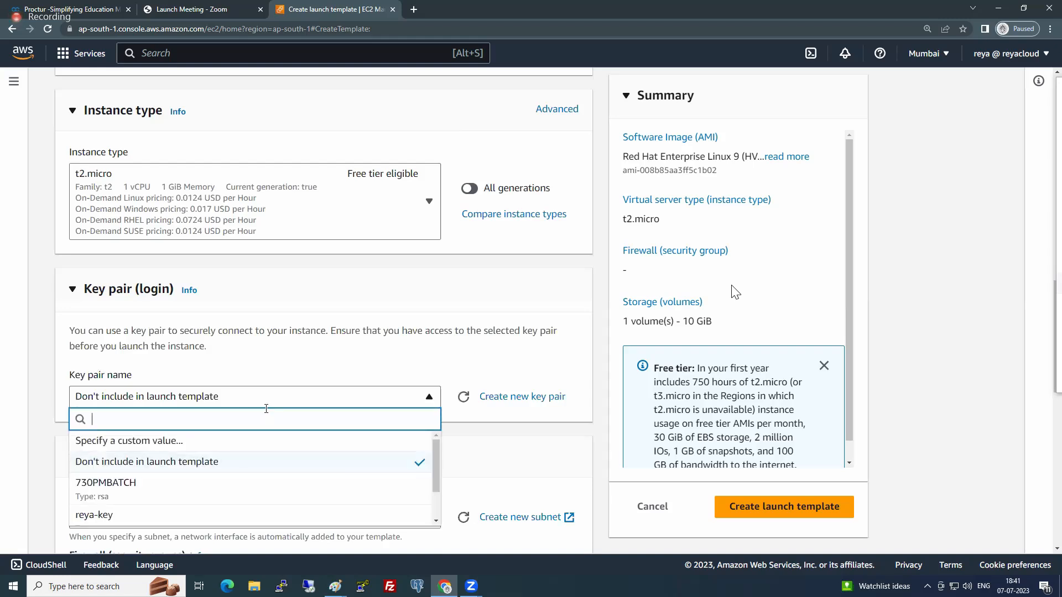
scroll(199, 493, down, 1)
click(130, 505)
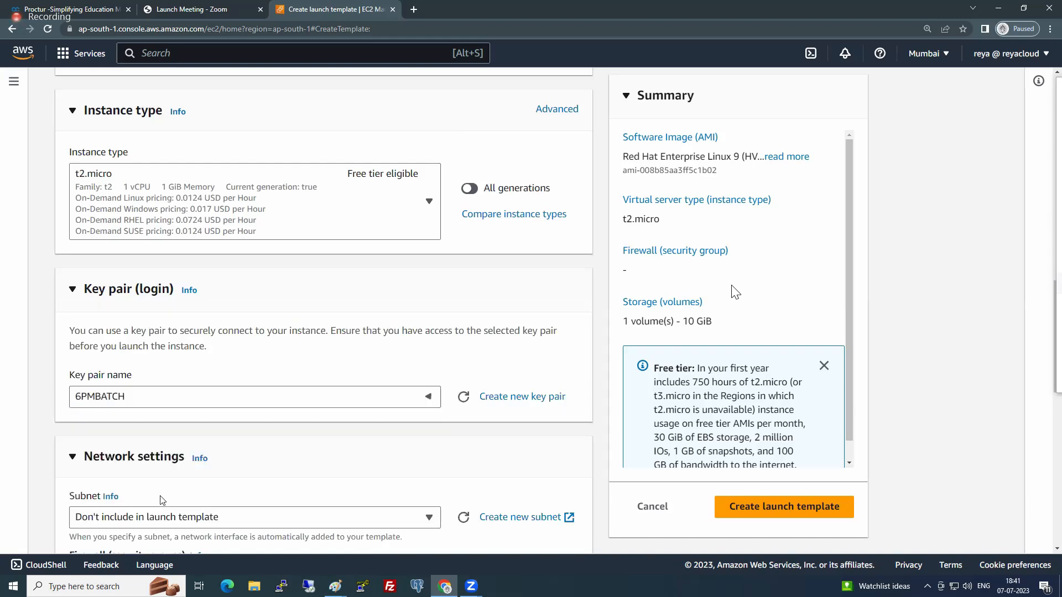
scroll(597, 365, down, 4)
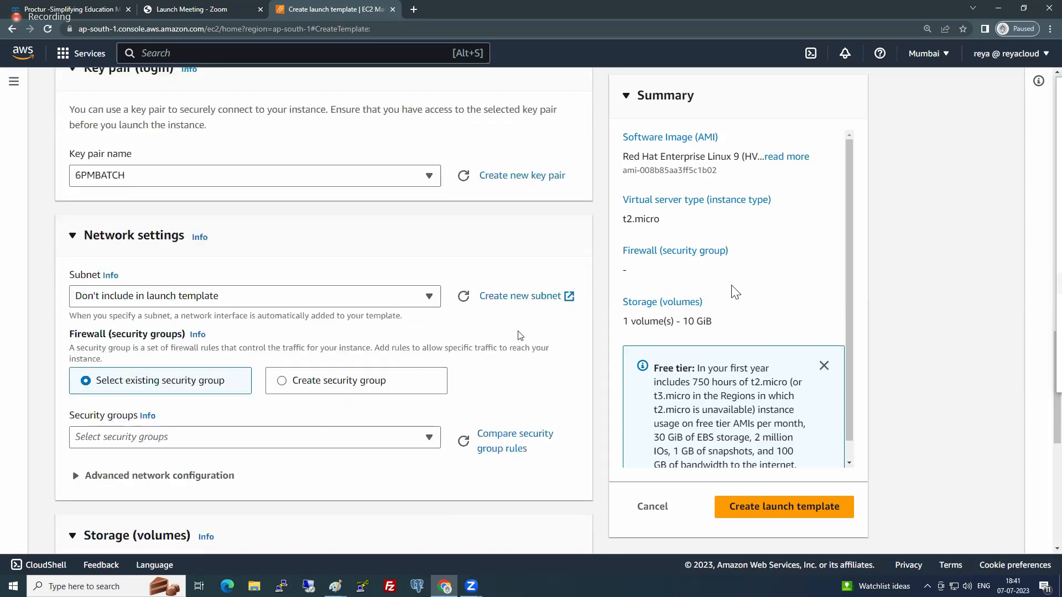
- Set the launch template's subnet to subnet-a6c089ce in ap-south-1a and its common security group to default
click(354, 306)
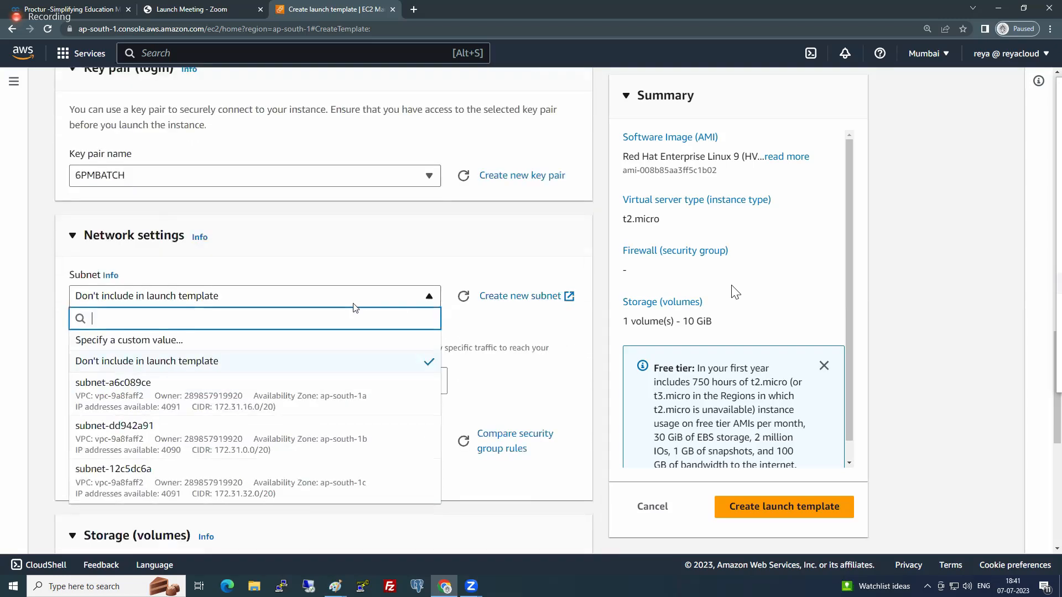
click(332, 393)
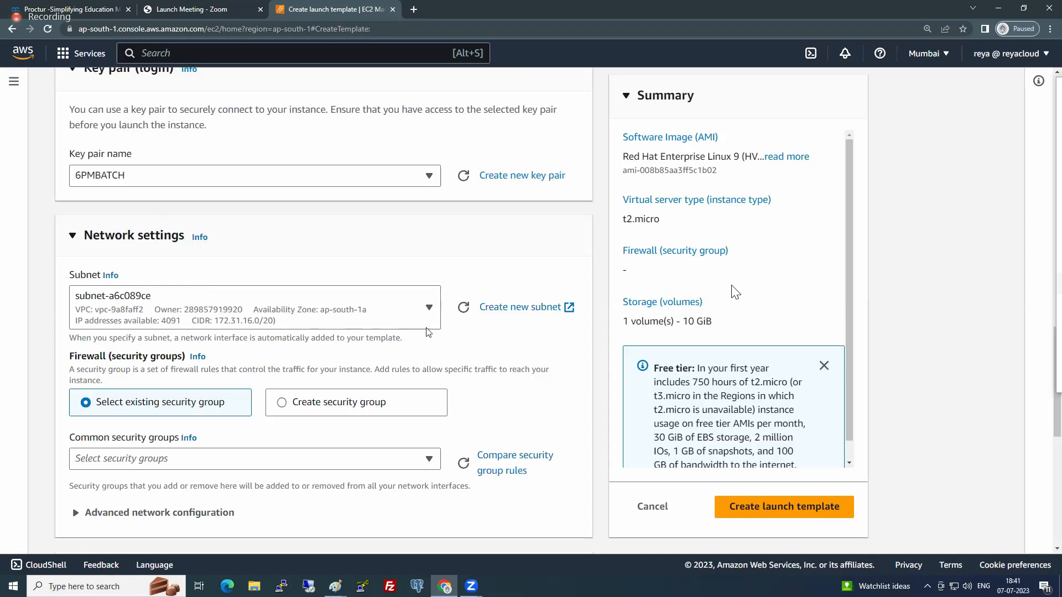
scroll(431, 340, down, 1)
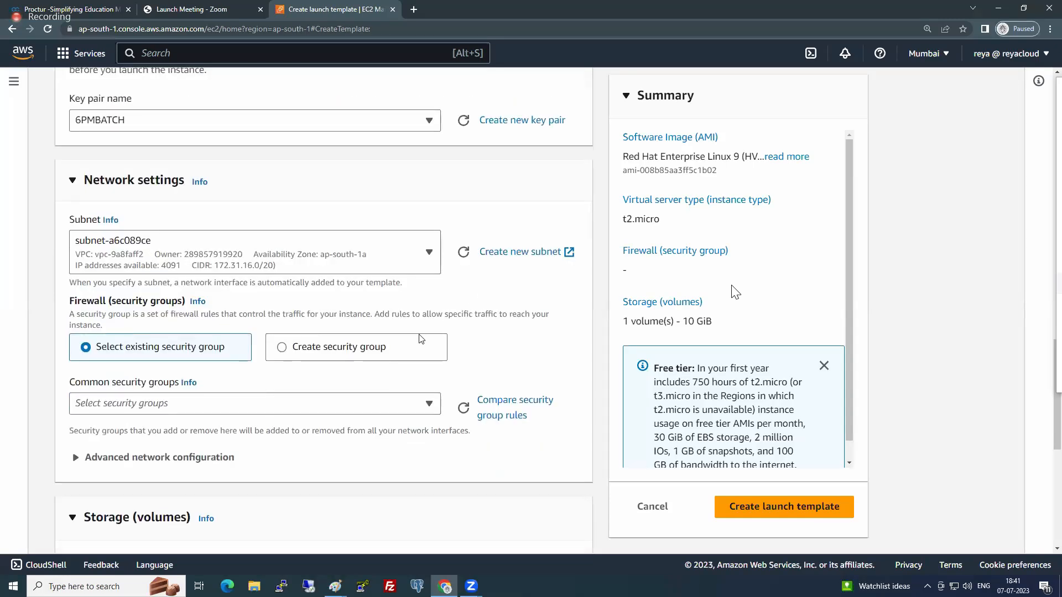
click(177, 404)
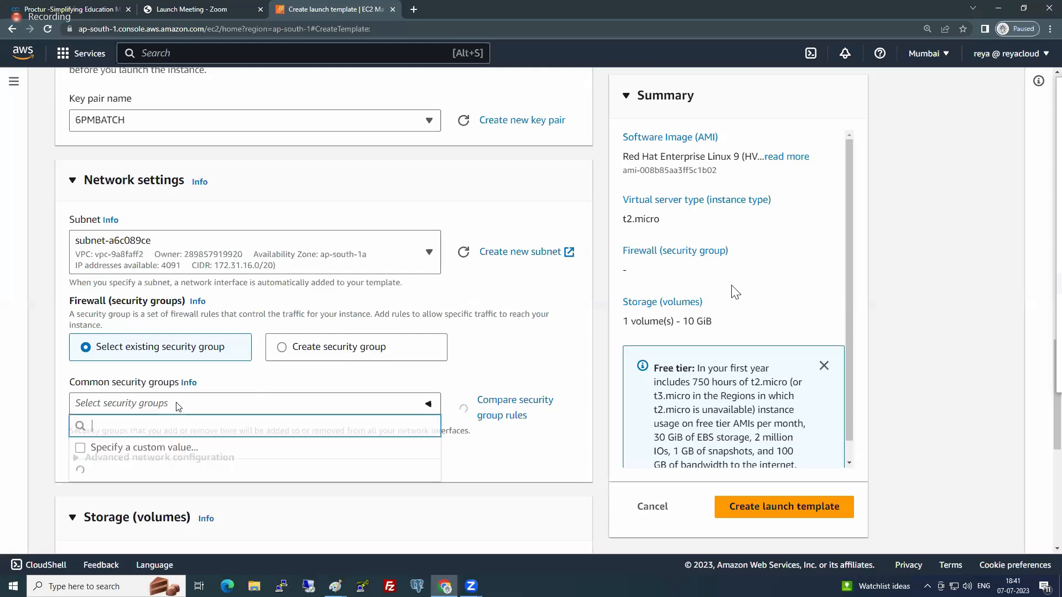
click(128, 475)
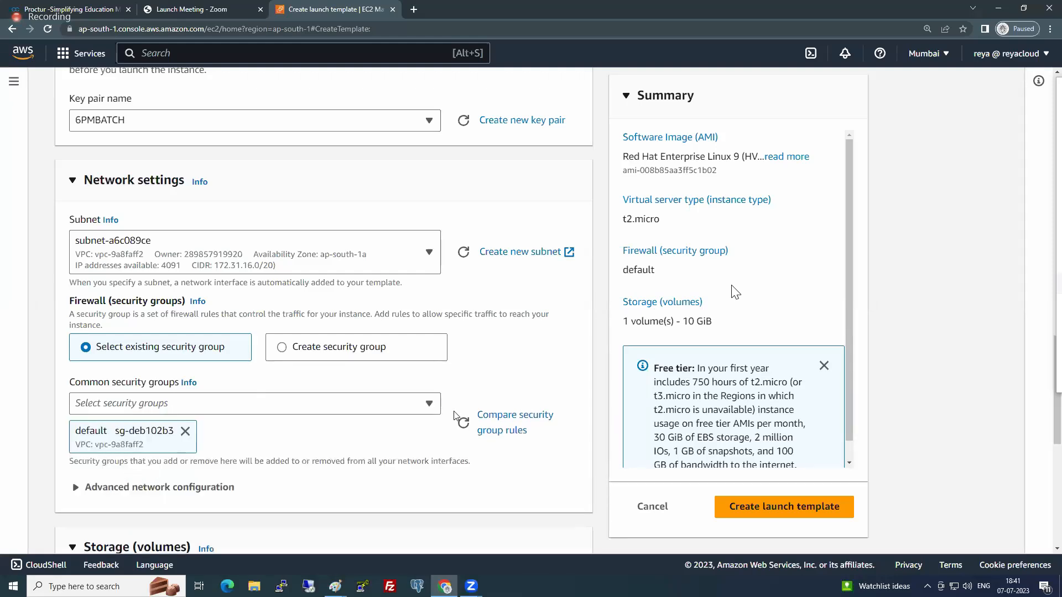
scroll(209, 340, down, 3)
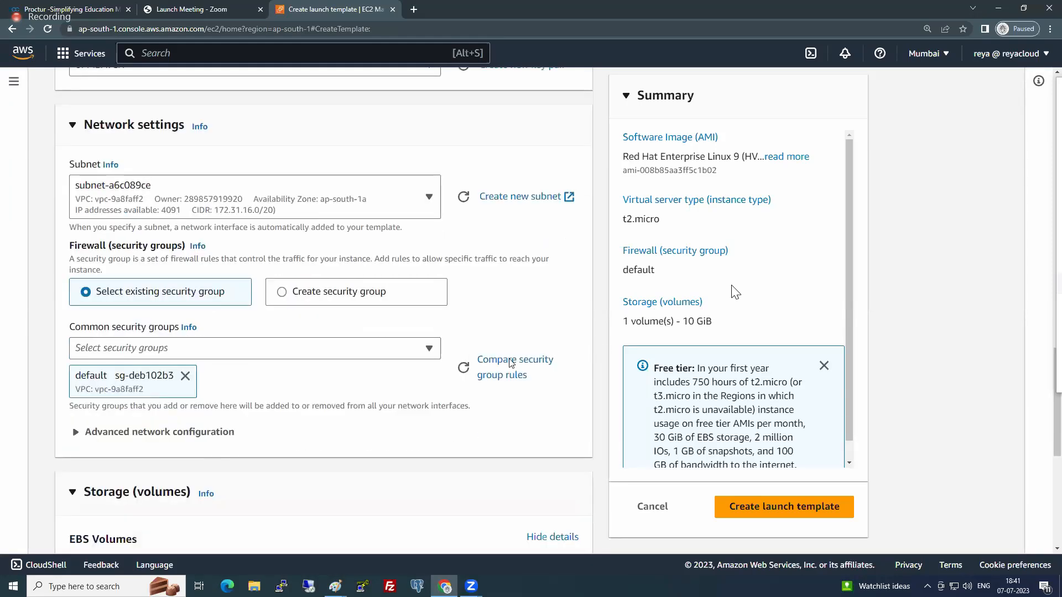
- Look over the Advanced network configuration settings for the network interface and collapse the section
click(194, 324)
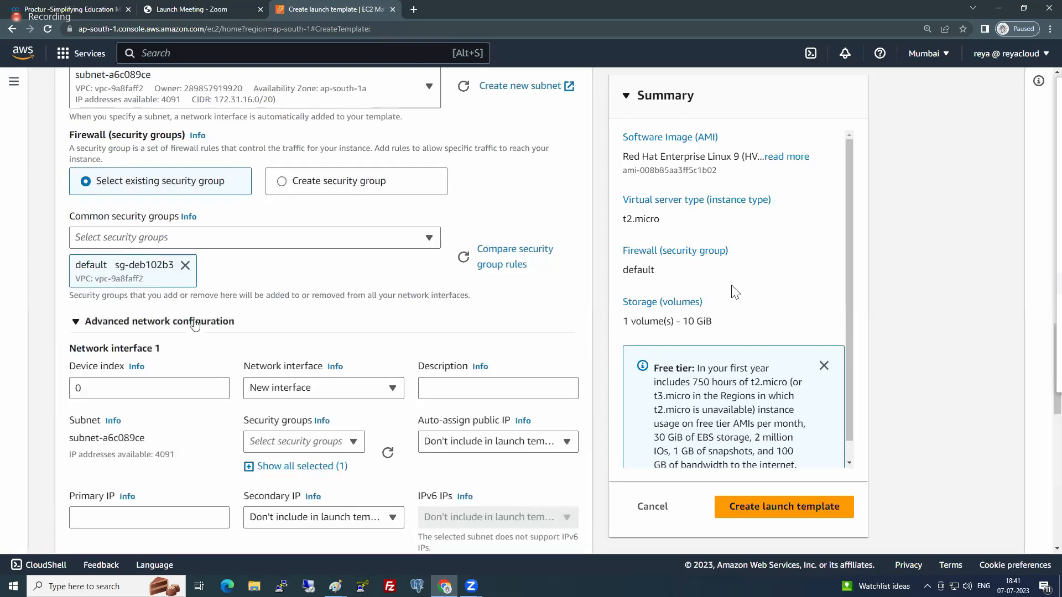
click(195, 324)
click(195, 324)
scroll(194, 323, down, 3)
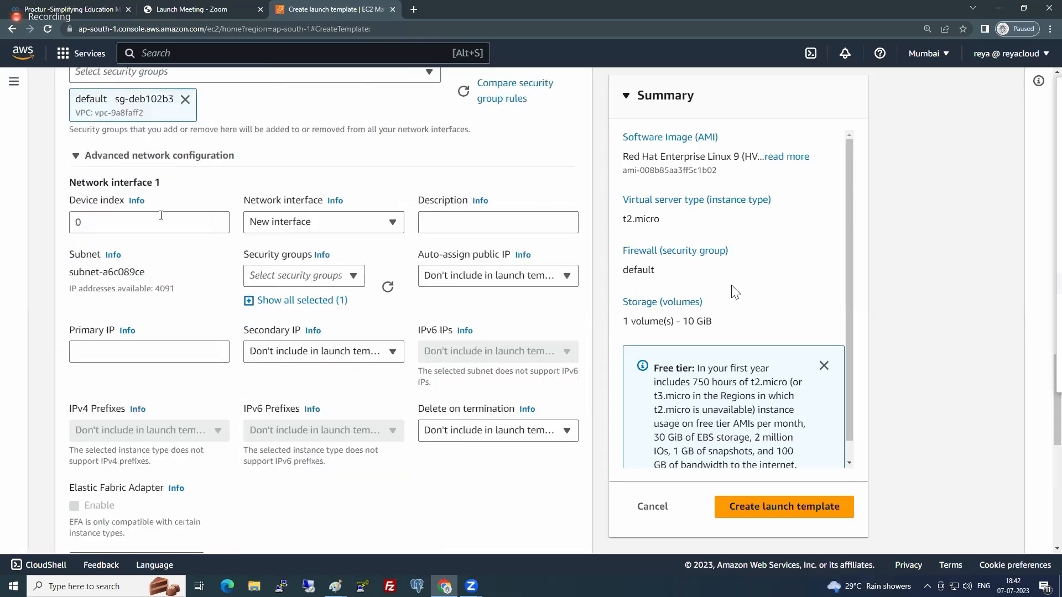
click(159, 155)
- Expand the template's Advanced details and go to the optional User data field
scroll(157, 352, down, 1)
scroll(157, 351, down, 1)
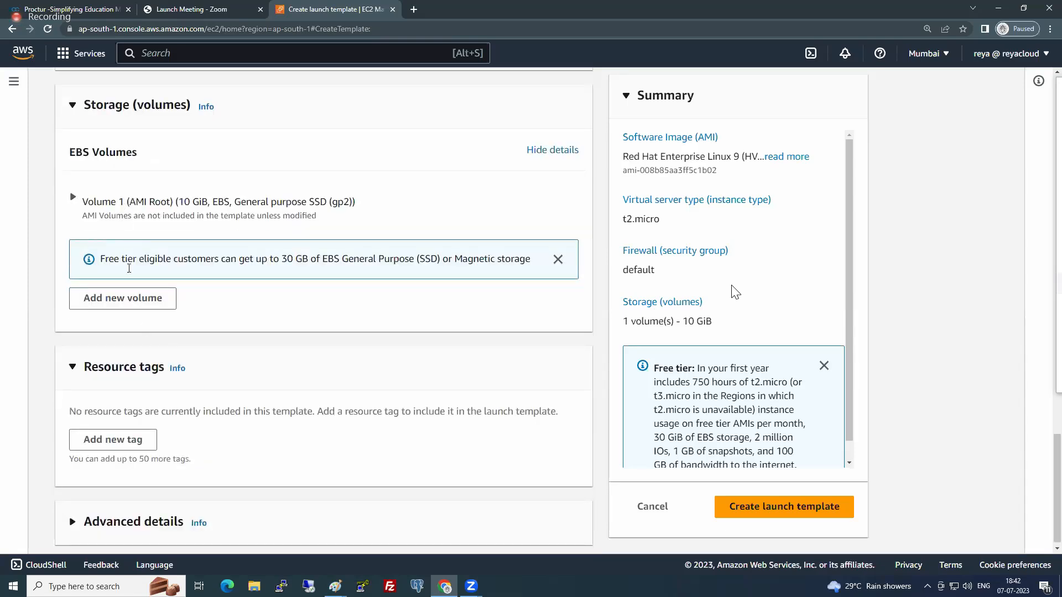
scroll(136, 340, down, 1)
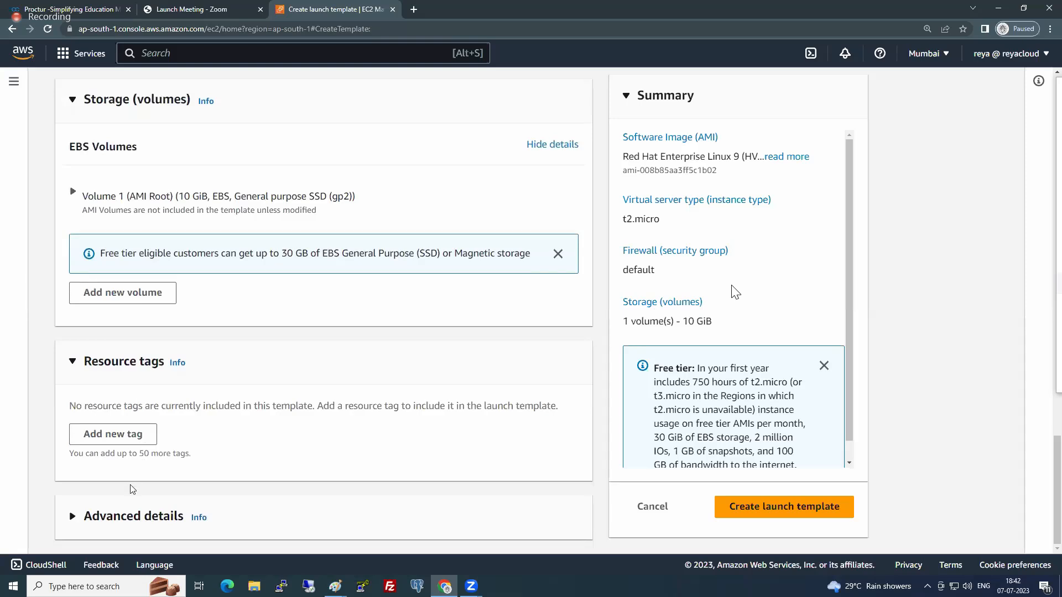
click(130, 518)
scroll(210, 437, down, 4)
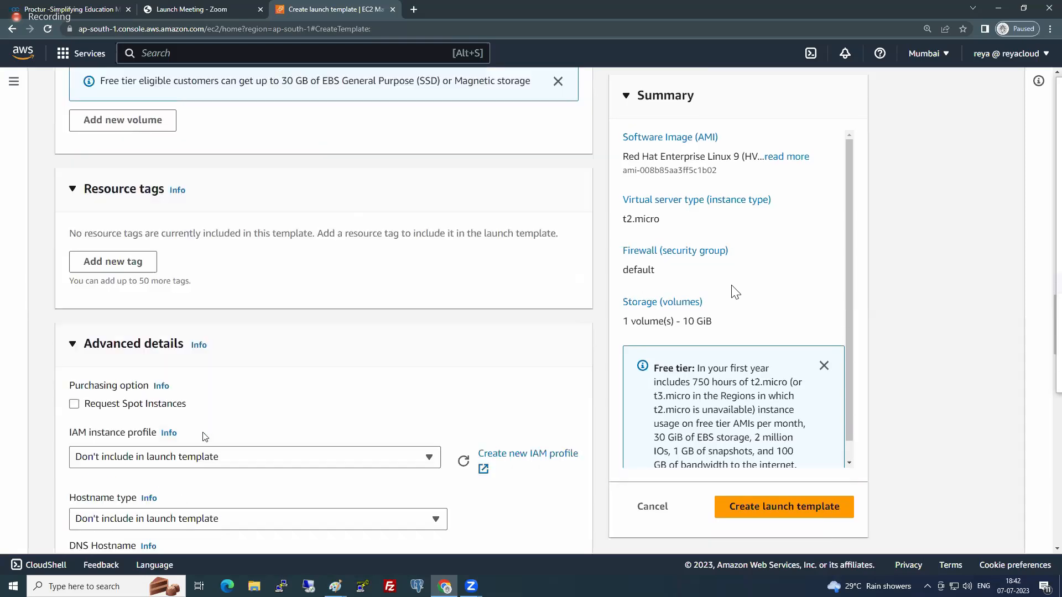
scroll(209, 423, down, 6)
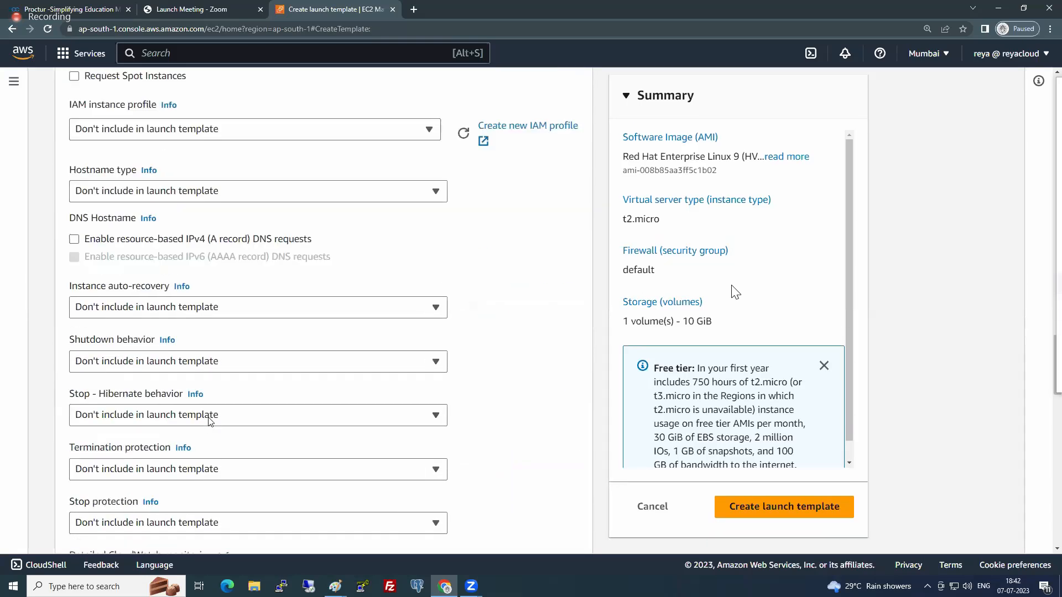
scroll(210, 422, down, 17)
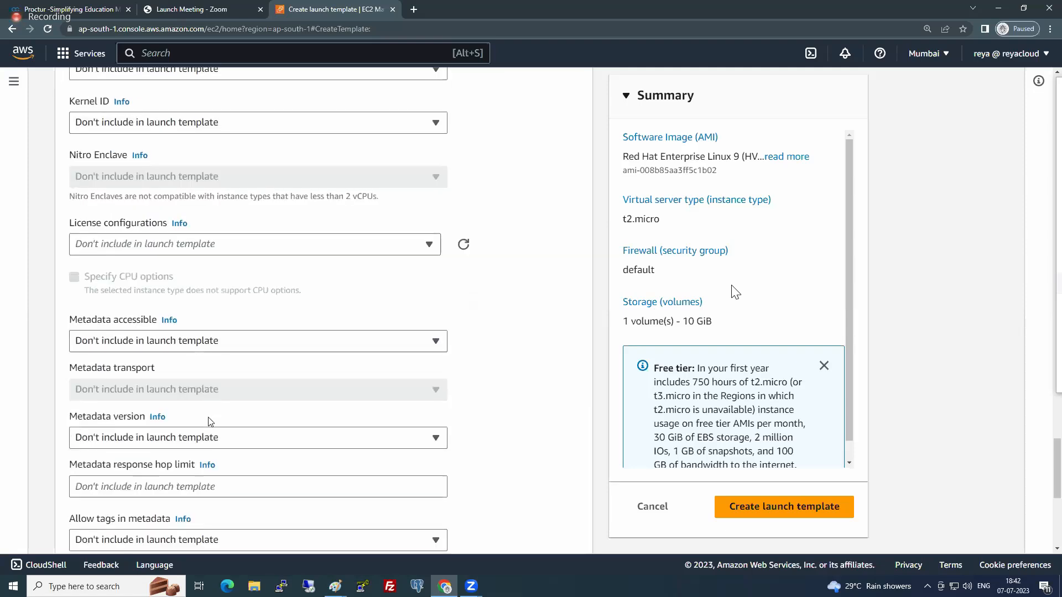
scroll(210, 422, down, 3)
click(267, 338)
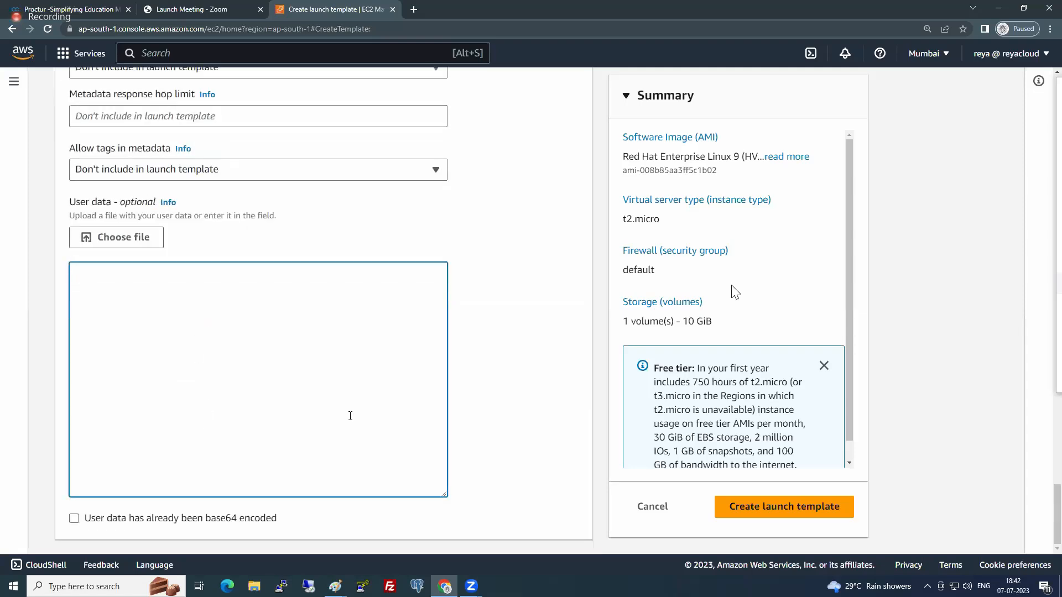
- Copy the #!/bin/bash script that installs and starts httpd from the Scripts text file and paste it into the template's User data
click(253, 586)
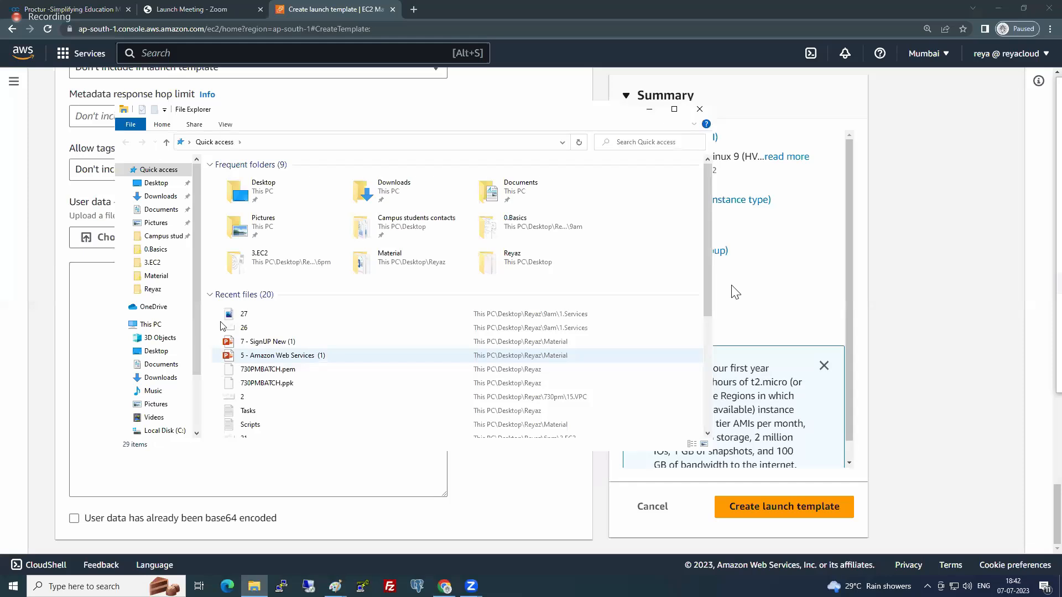
double_click(250, 424)
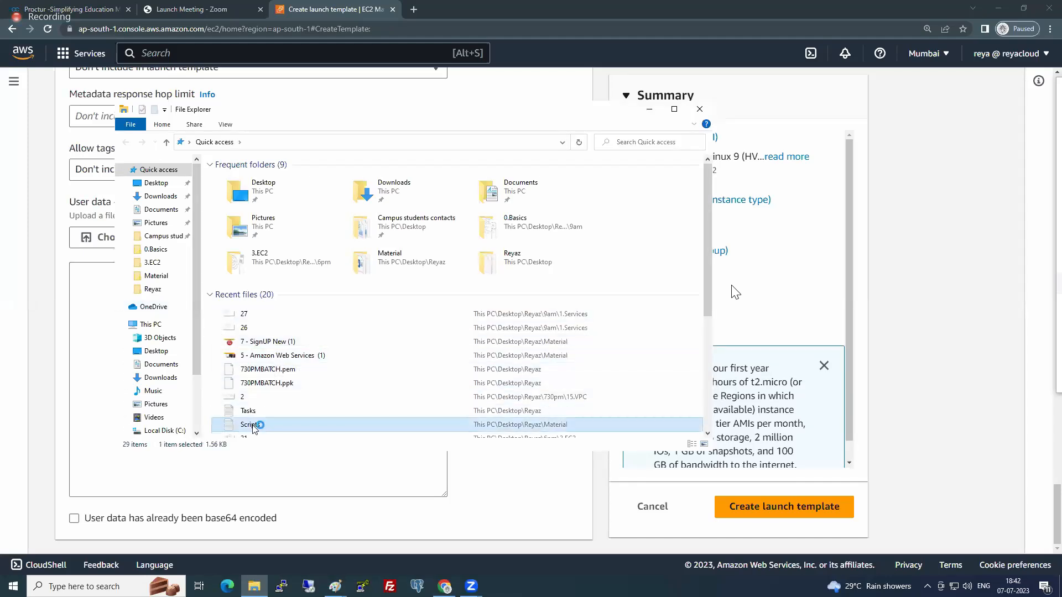
scroll(405, 317, down, 5)
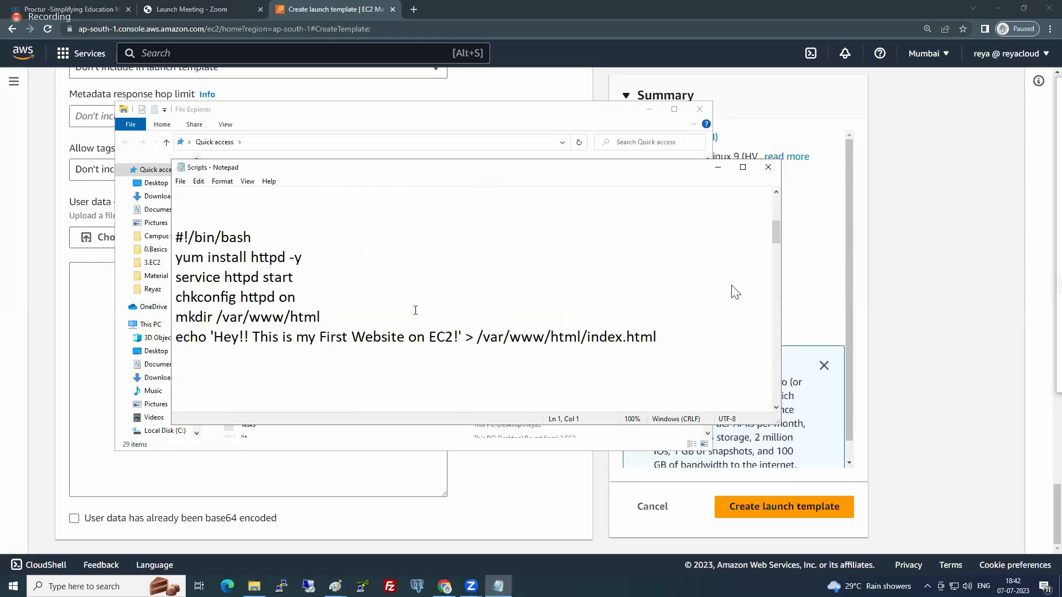
drag(662, 341, 195, 249)
key(ctrl+c)
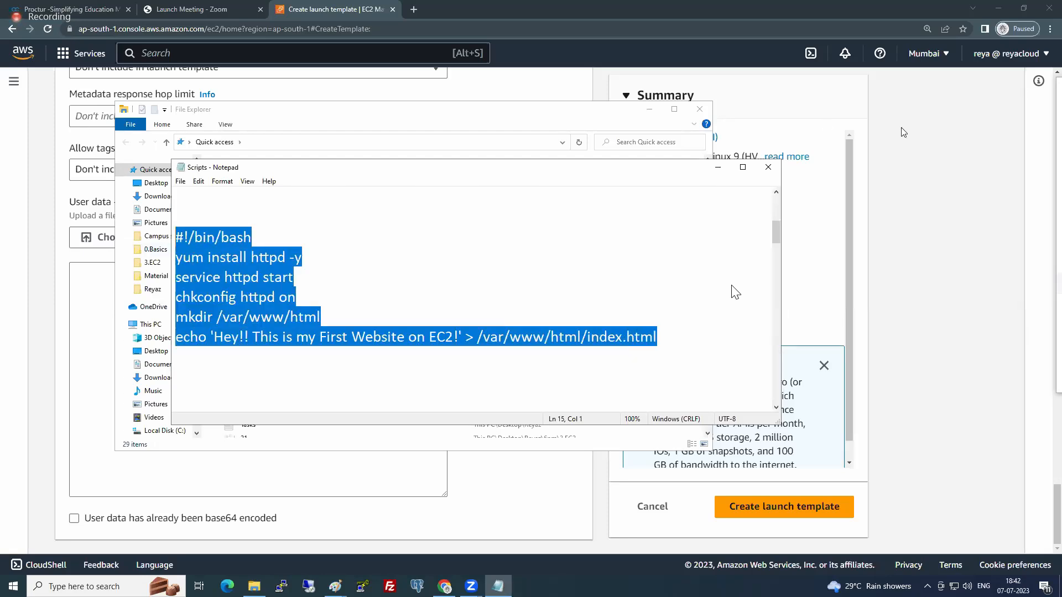
key(alt+Tab)
click(165, 376)
key(ctrl+v)
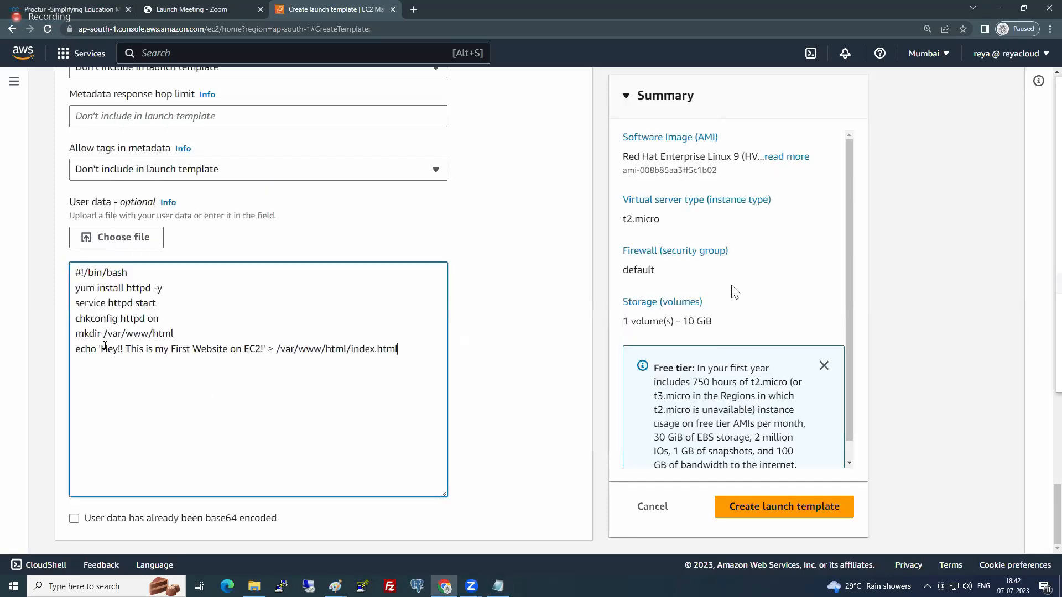
- Change the script's echo message to 'Hey!! This is our Website on EC2 with ASG !!'
double_click(128, 349)
double_click(160, 349)
key(Delete)
key(Delete)
key(Delete)
key(Delete)
key(Delete)
key(Delete)
key(Delete)
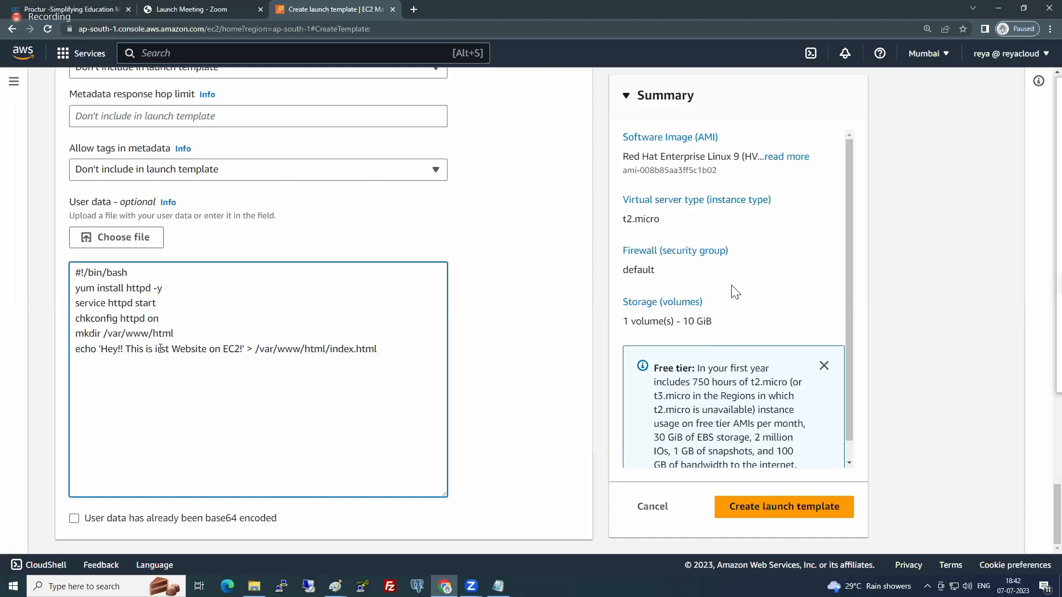
key(Delete)
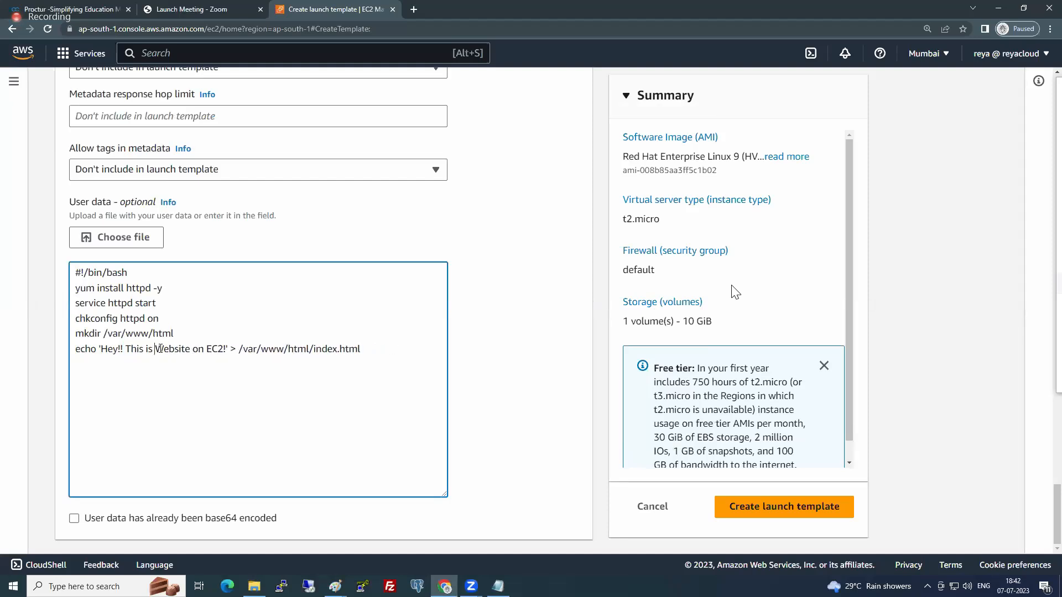
text(our Website)
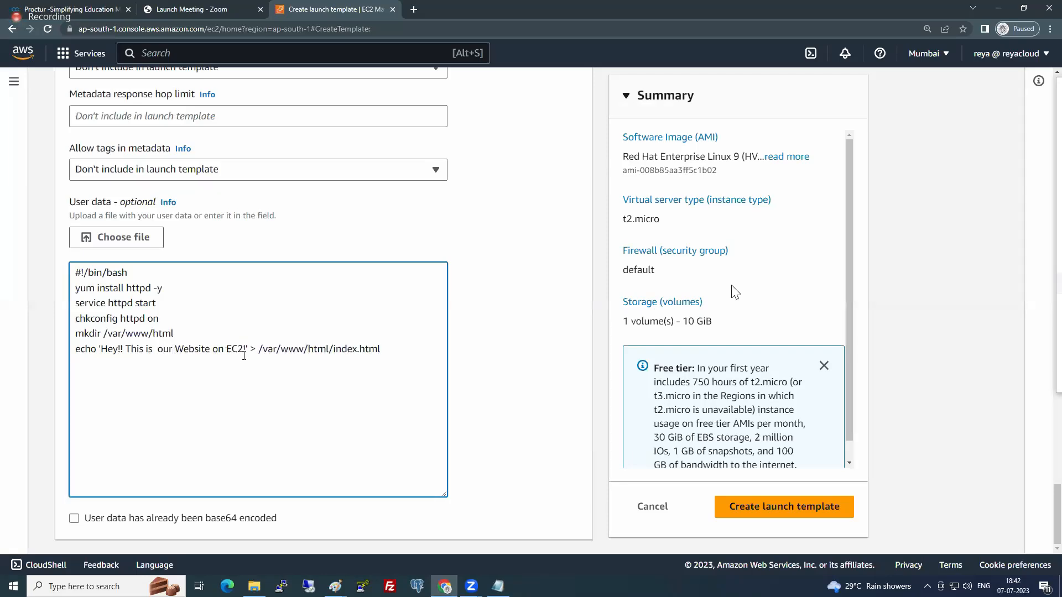
text( on EC2 with AS)
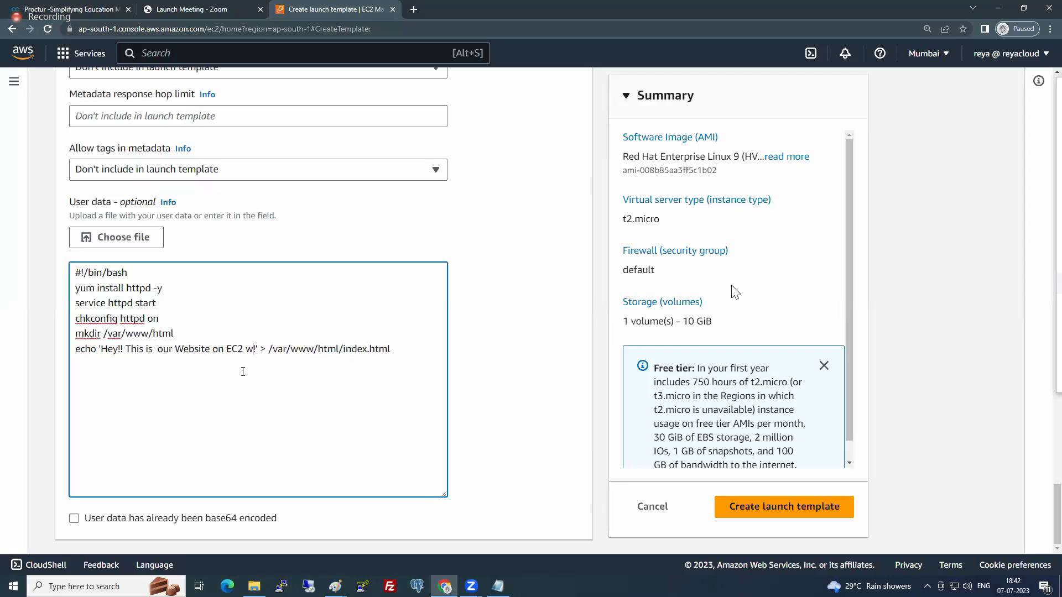
text(G )
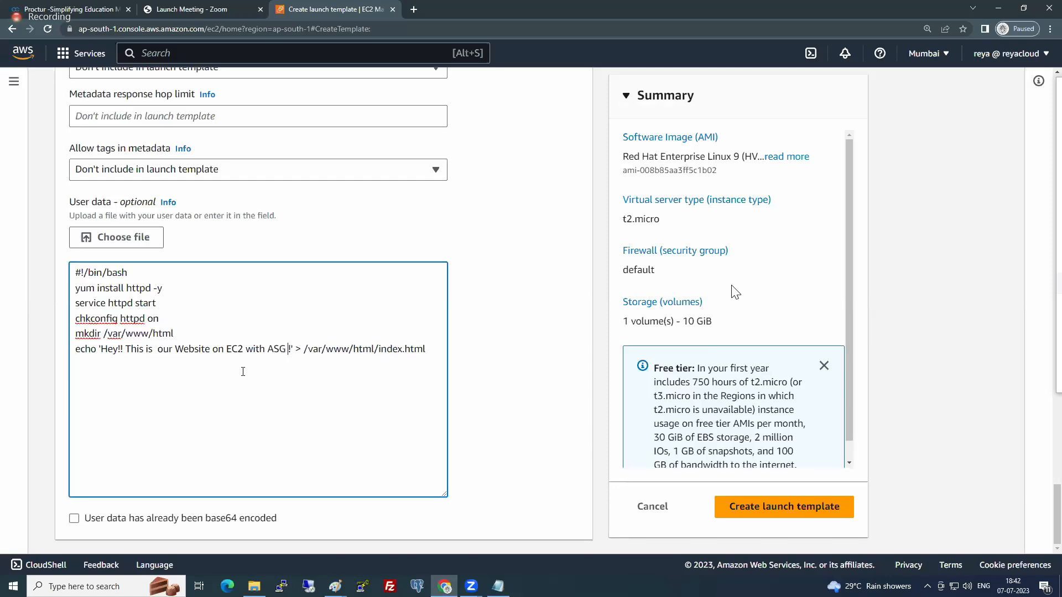
text(!)
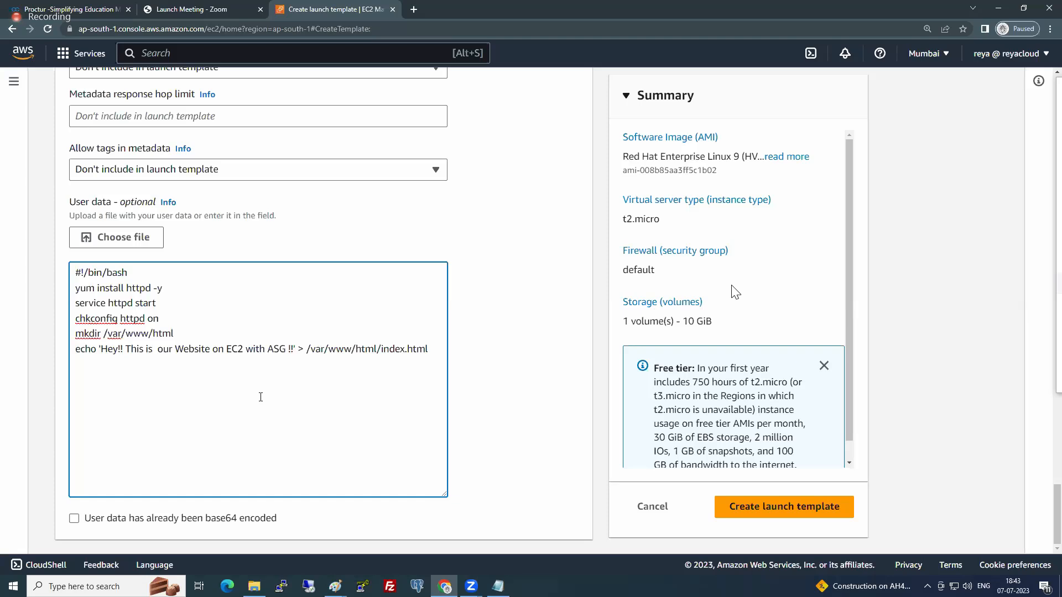
scroll(266, 361, up, 6)
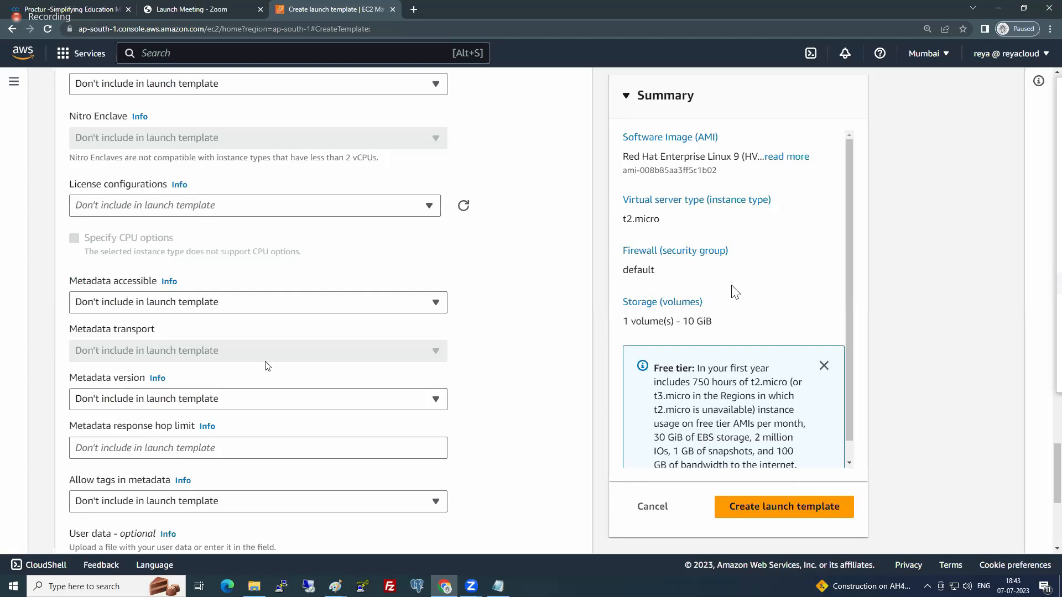
scroll(267, 365, down, 2)
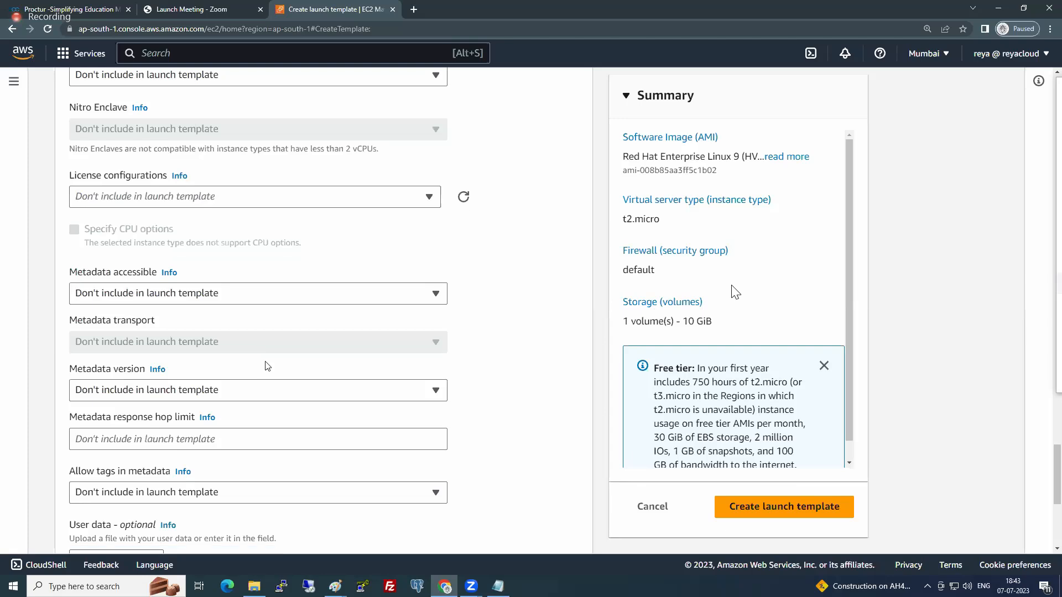
scroll(267, 366, down, 1)
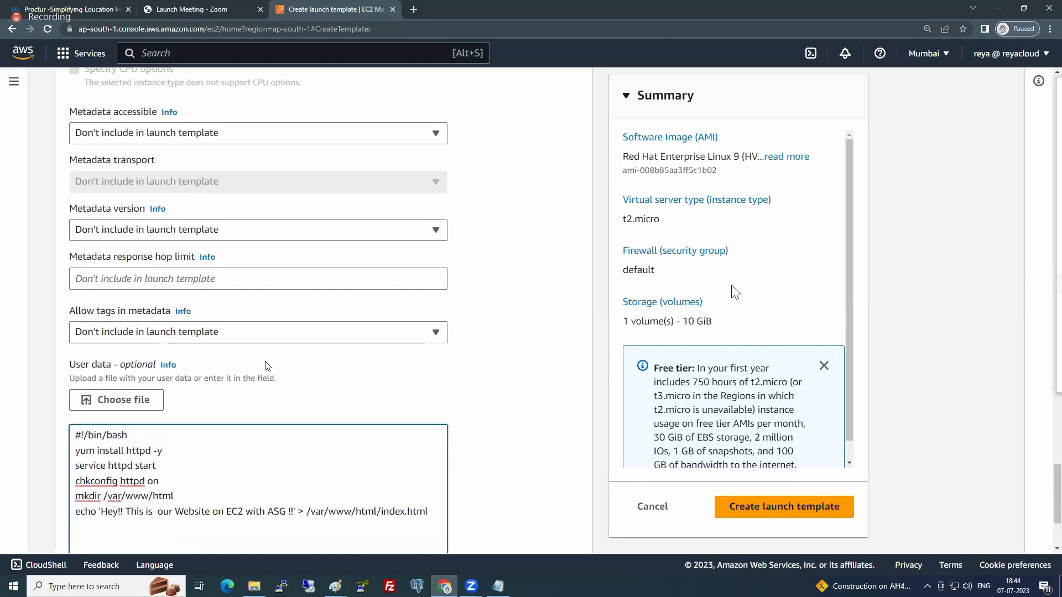
scroll(267, 365, down, 1)
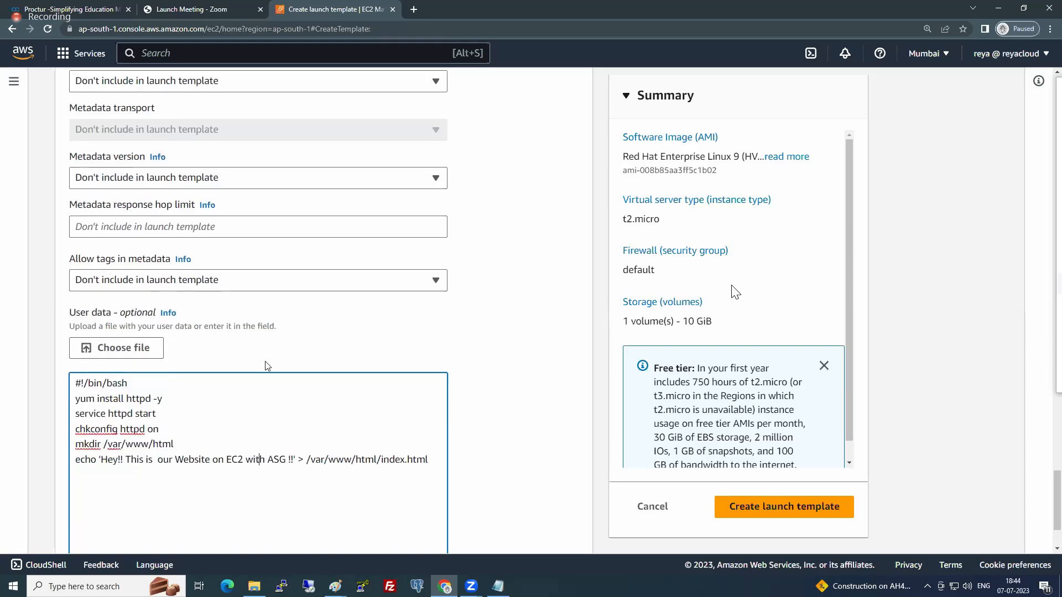
click(388, 477)
- Open a new Notepad document and begin a note with "If you want to have a big application"
click(72, 587)
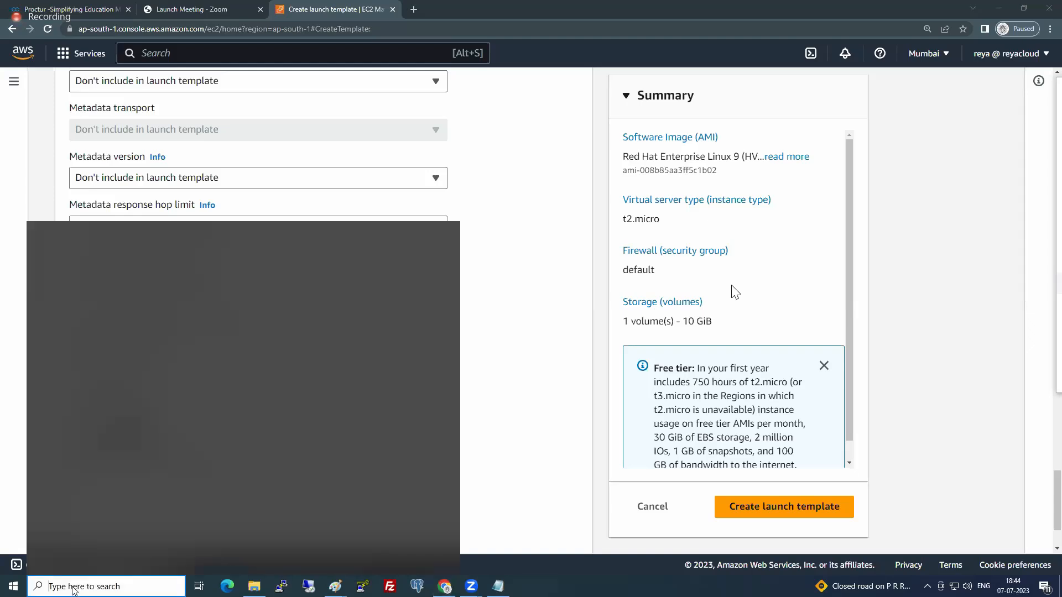
text(notepad)
key(Return)
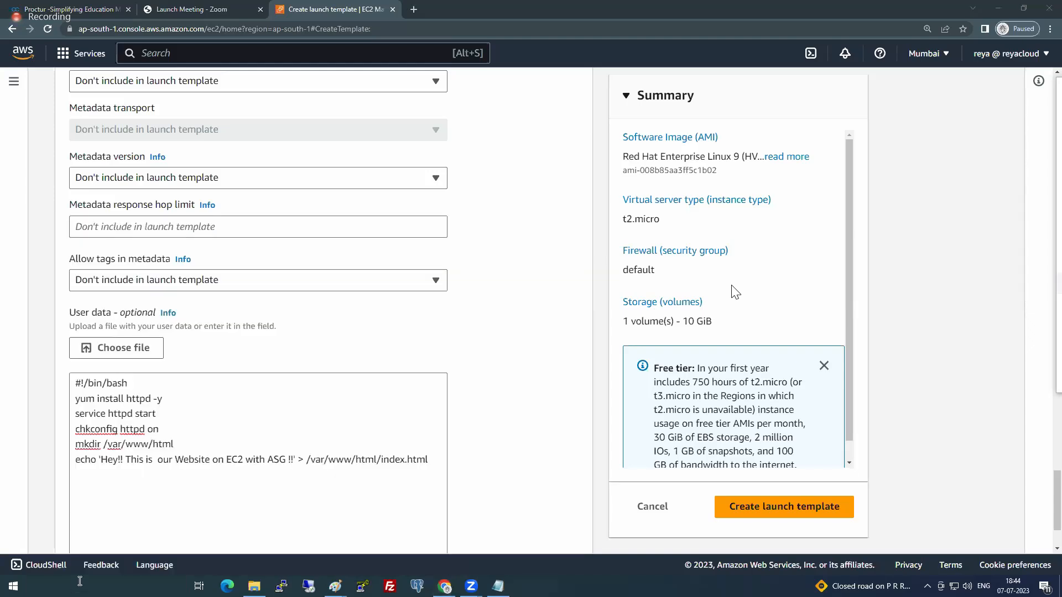
text(If you wan)
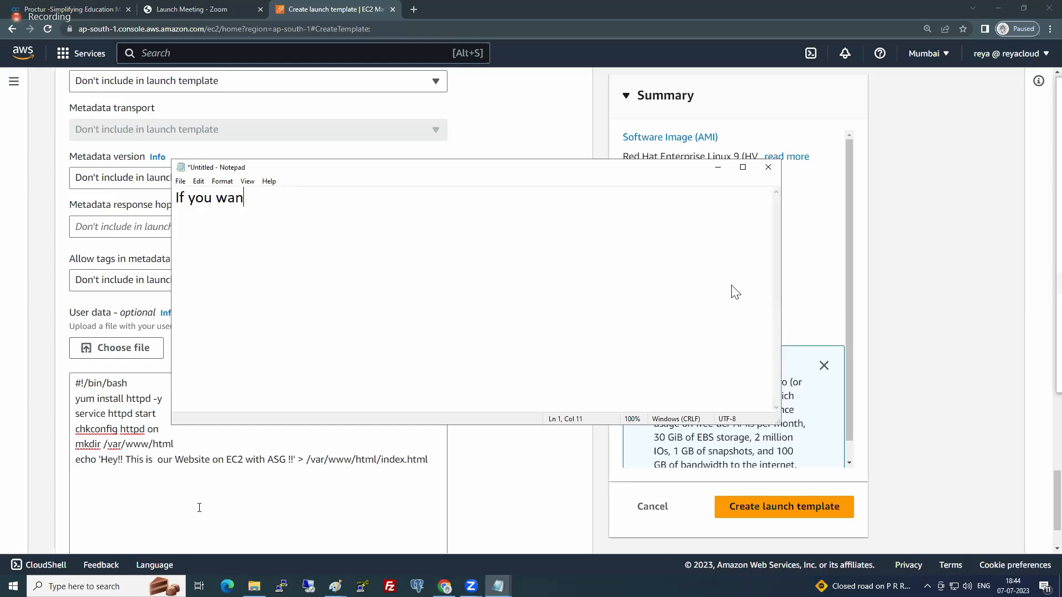
text(t to have a big ap)
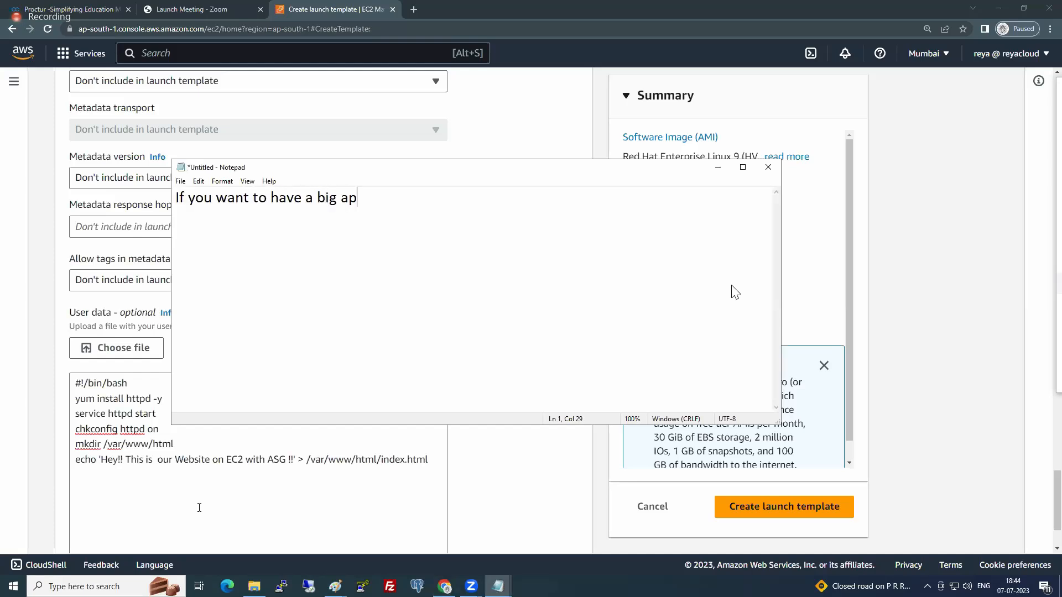
text(plication (tomcat, h))
- Add the parenthesised examples "(tomcat, python etc)" after "big application" in the note
key(Left)
text(tomcat, hav)
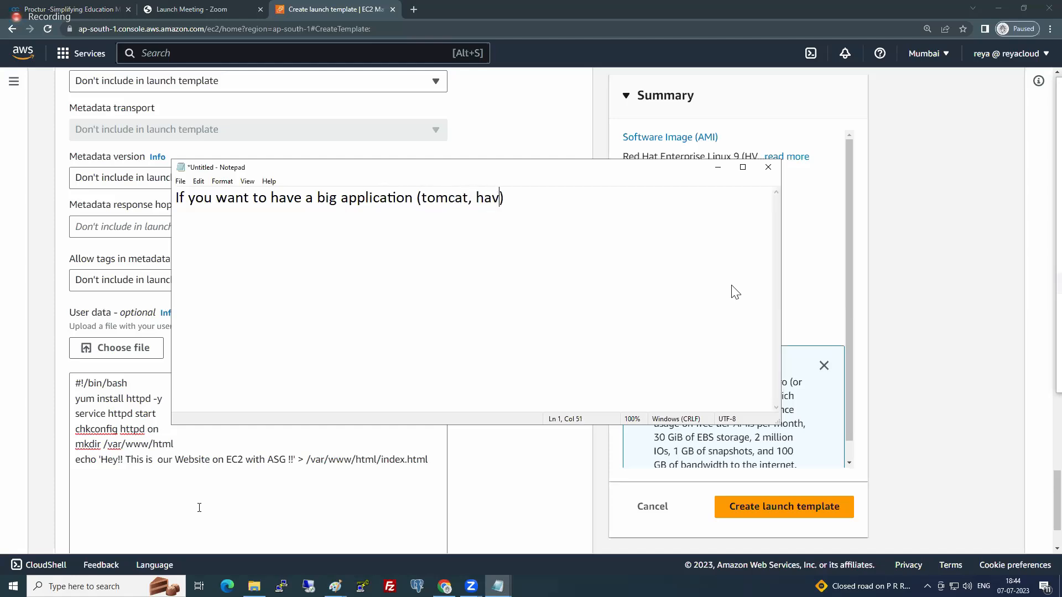
key(BackSpace)
key(BackSpace)
key(BackSpace)
text(python etc)
- Complete the note's first line with "on EC2 instances(ASG)"
key(End)
text(i)
key(BackSpace)
text(on EC2 instances,)
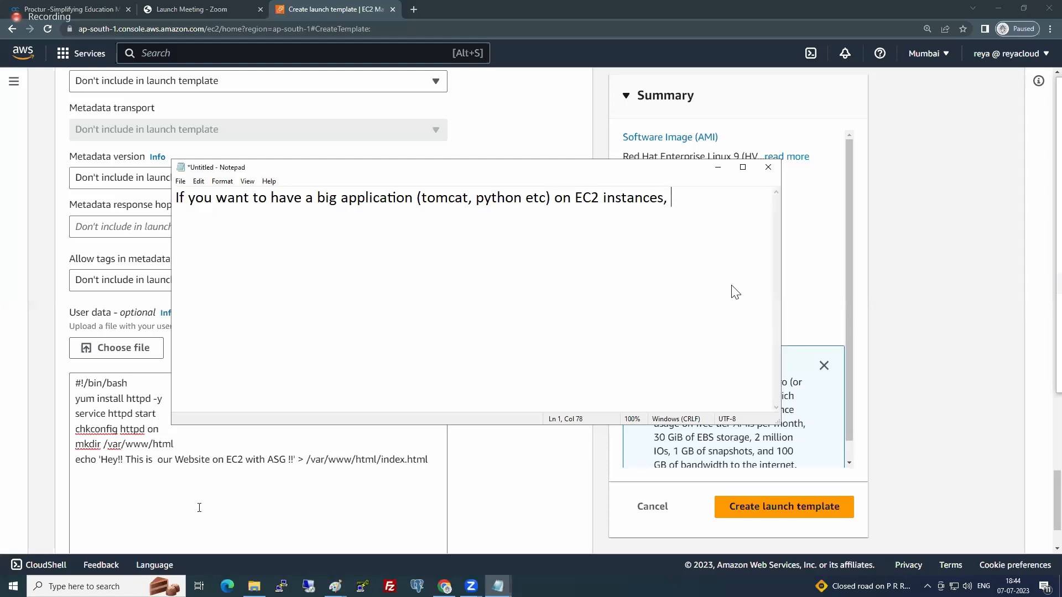
key(BackSpace)
key(BackSpace)
text(()ASG)
- Begin a second line in the note reading "Create a EC2 instance first,"
key(Return)
text(Create a EC2 inatanc)
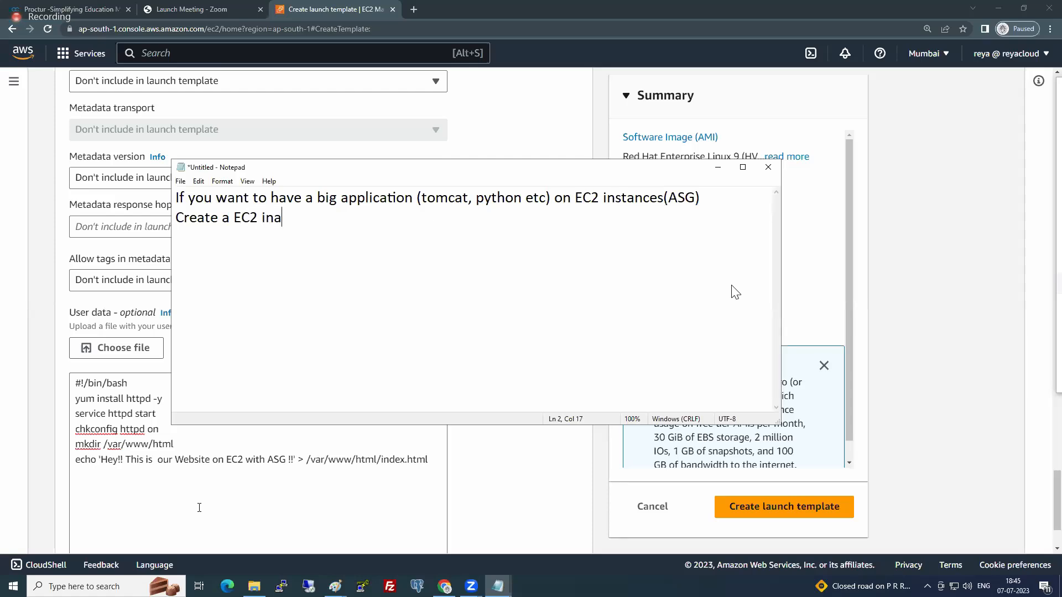
key(BackSpace)
key(BackSpace)
key(BackSpace)
key(BackSpace)
text(s)
key(BackSpace)
key(BackSpace)
text(stance first, install the)
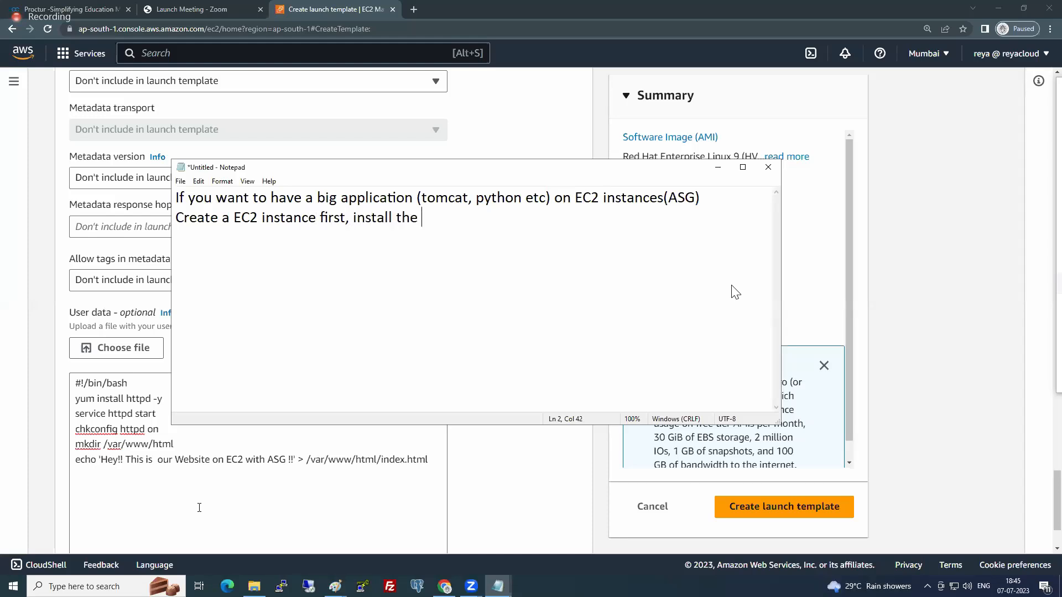
- Finish the second line of the note with "Deploy the application and create a AMI"
key(BackSpace)
key(BackSpace)
key(BackSpace)
key(BackSpace)
key(BackSpace)
key(BackSpace)
key(BackSpace)
key(BackSpace)
key(BackSpace)
key(BackSpace)
key(BackSpace)
text(Deploy the applica)
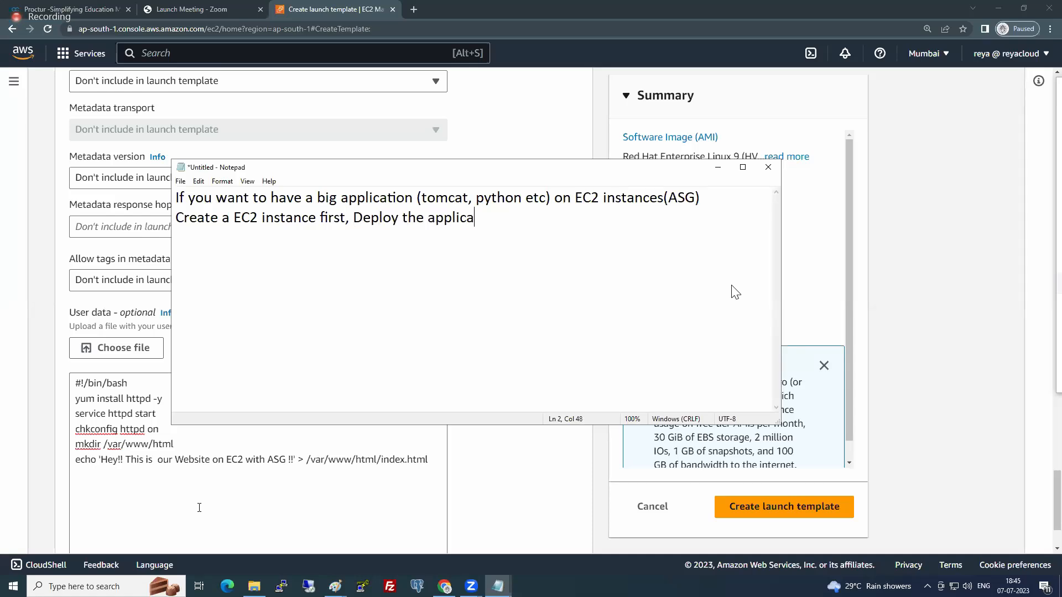
text(tion and create a AMI)
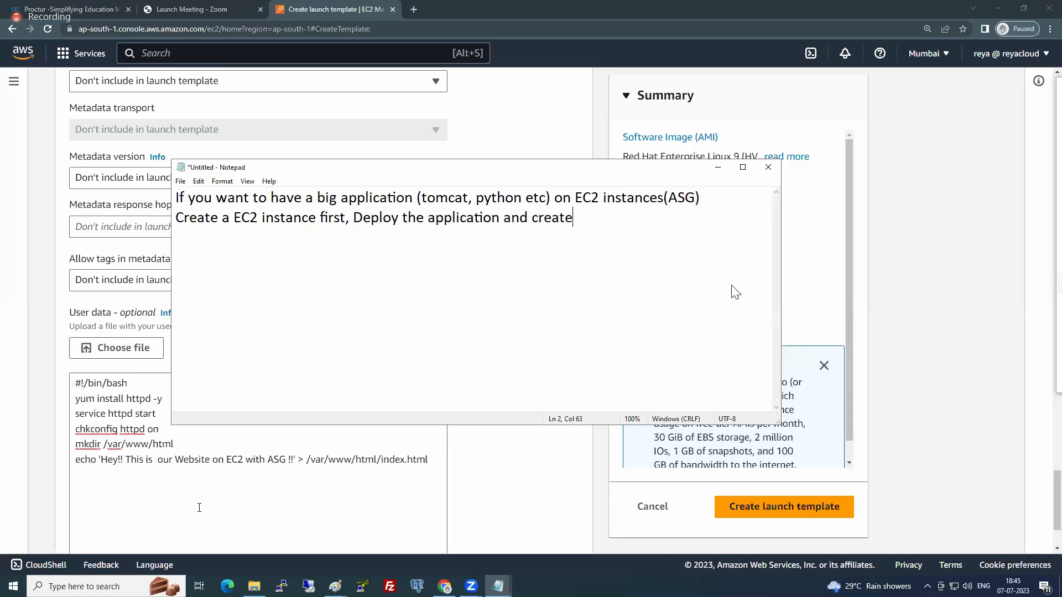
- Leave a blank line and write "use this Custom AMI in Launch Template instead on Redhat and create LT" in the note
key(Return)
key(Return)
text(use this Cus)
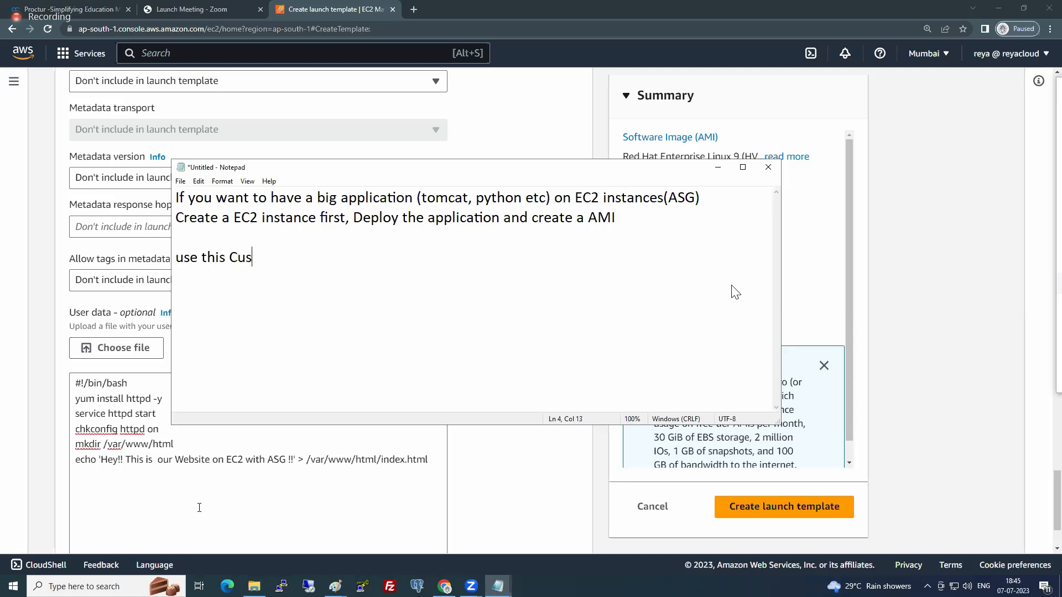
text(tom AMI in Launch Templat)
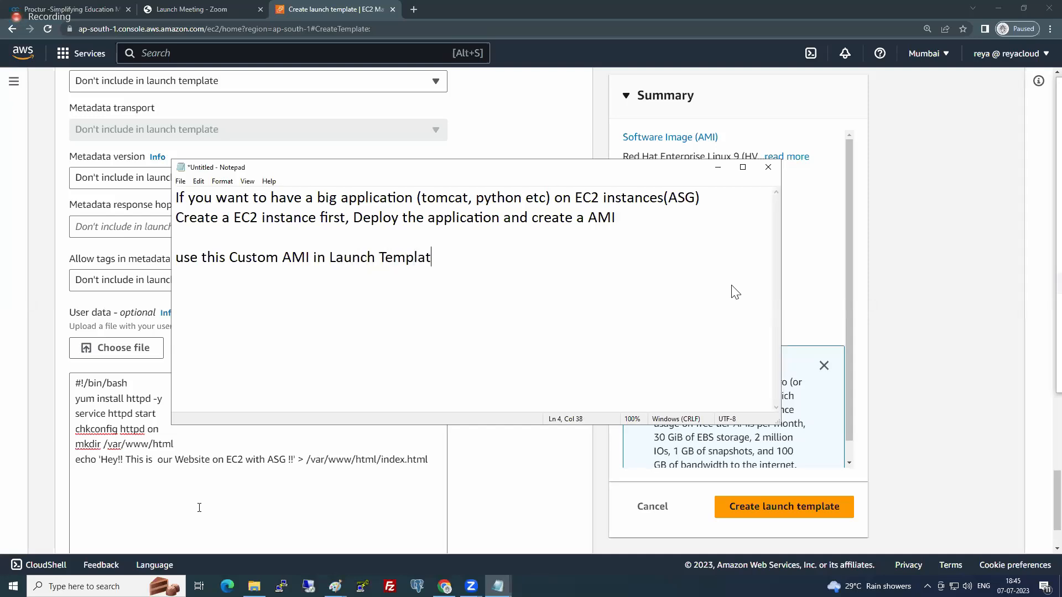
text(e instead on Rea)
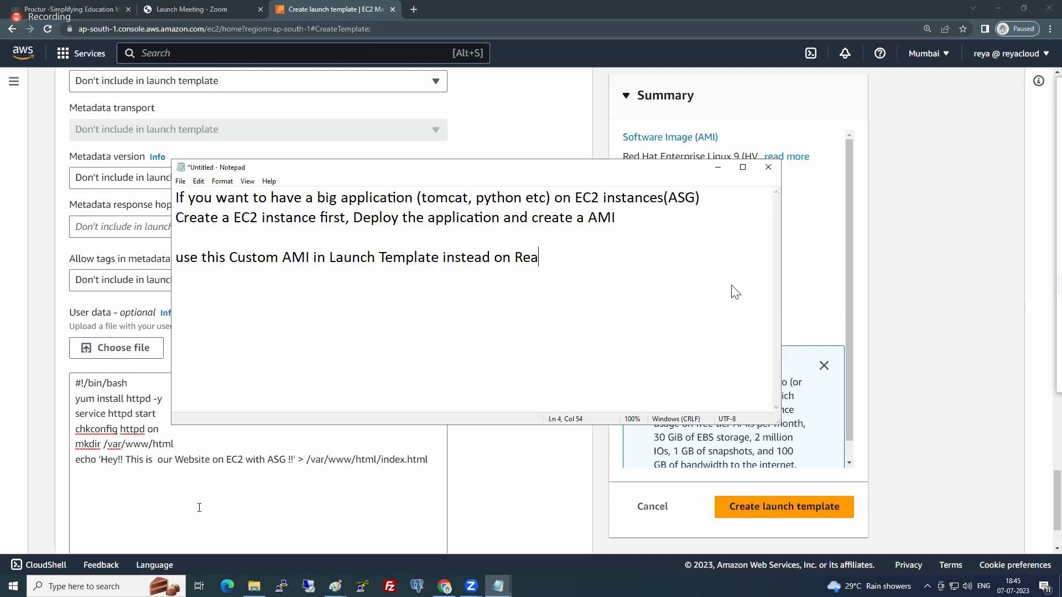
key(BackSpace)
text(dhat and create )
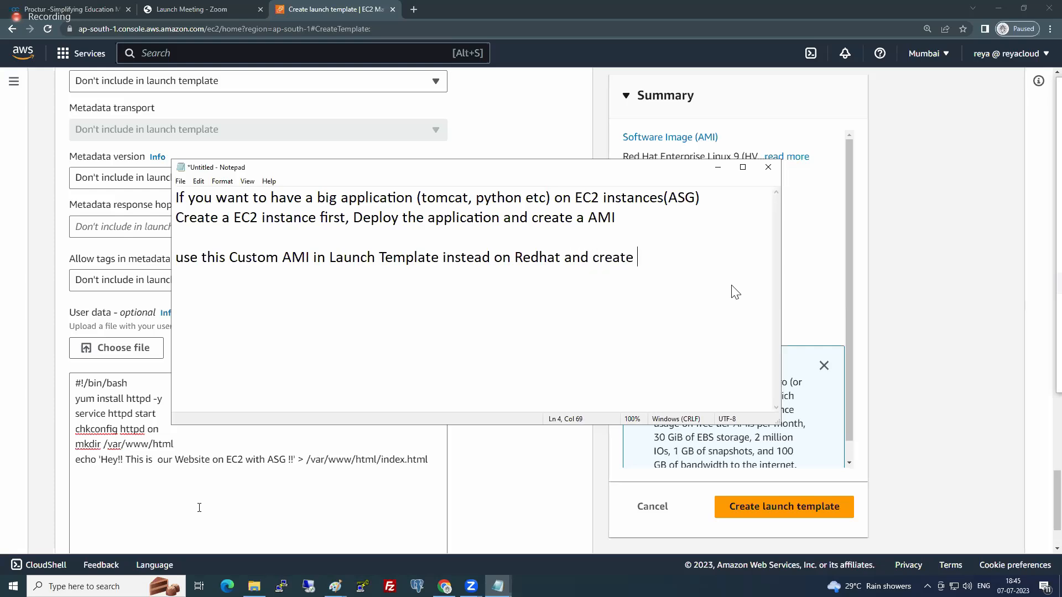
text(LT)
- Return to the AWS console in the browser and create the launch template with the entered user data script
click(886, 178)
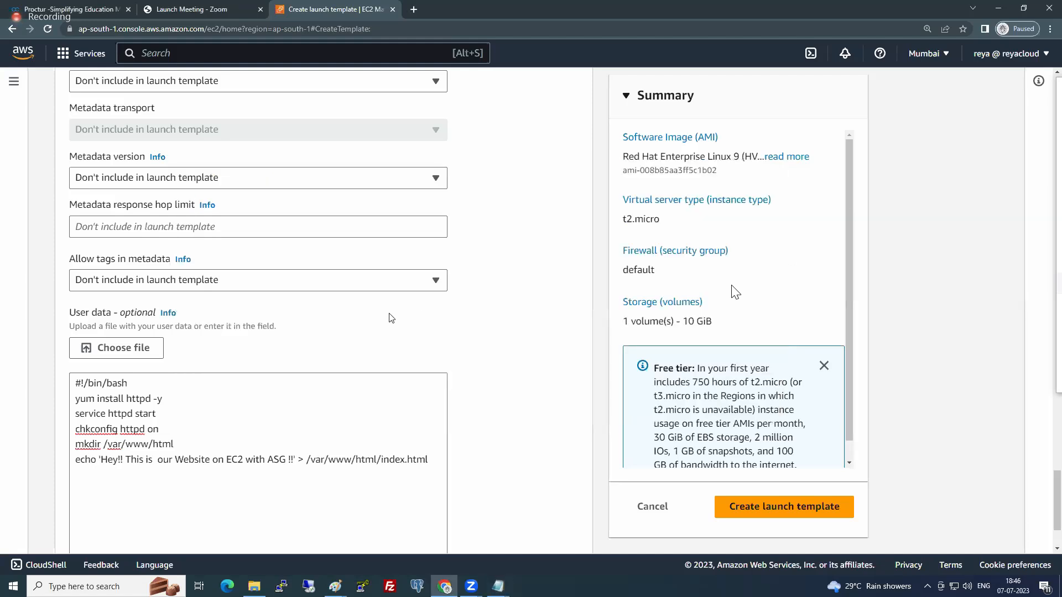
scroll(392, 319, down, 1)
scroll(391, 318, down, 1)
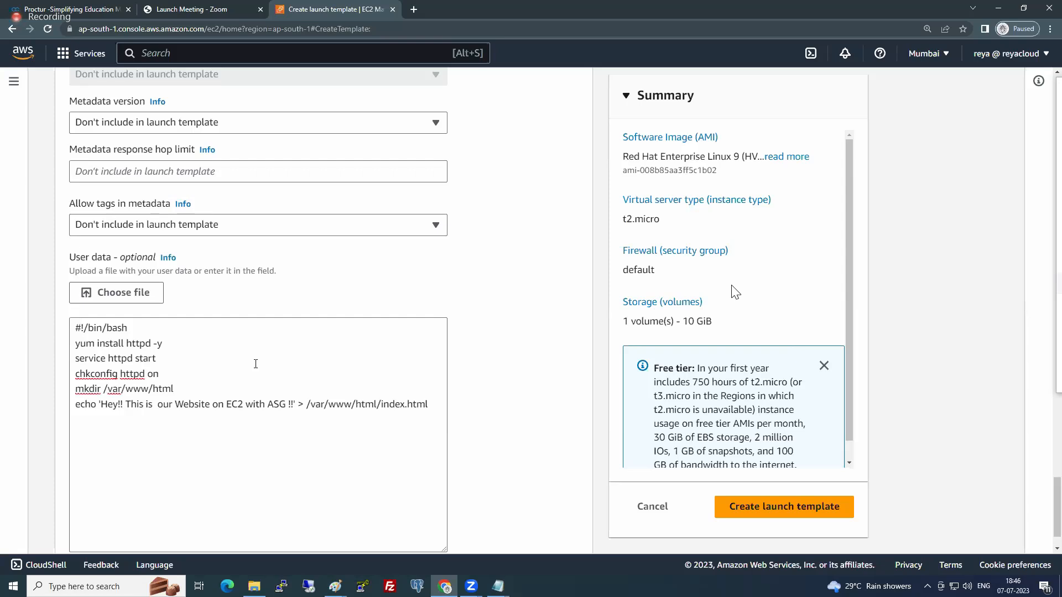
scroll(255, 364, down, 1)
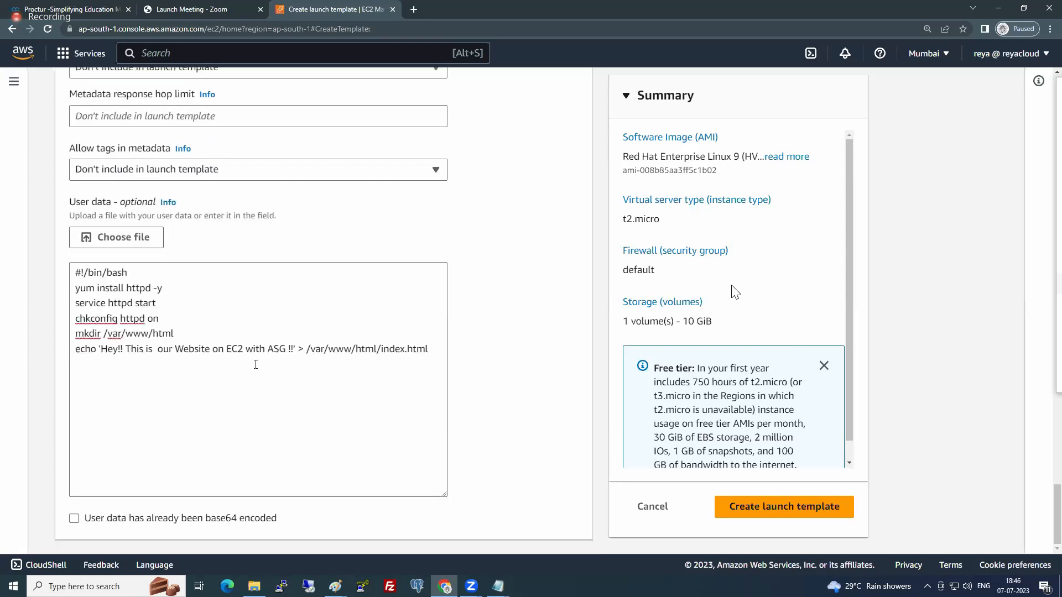
click(768, 508)
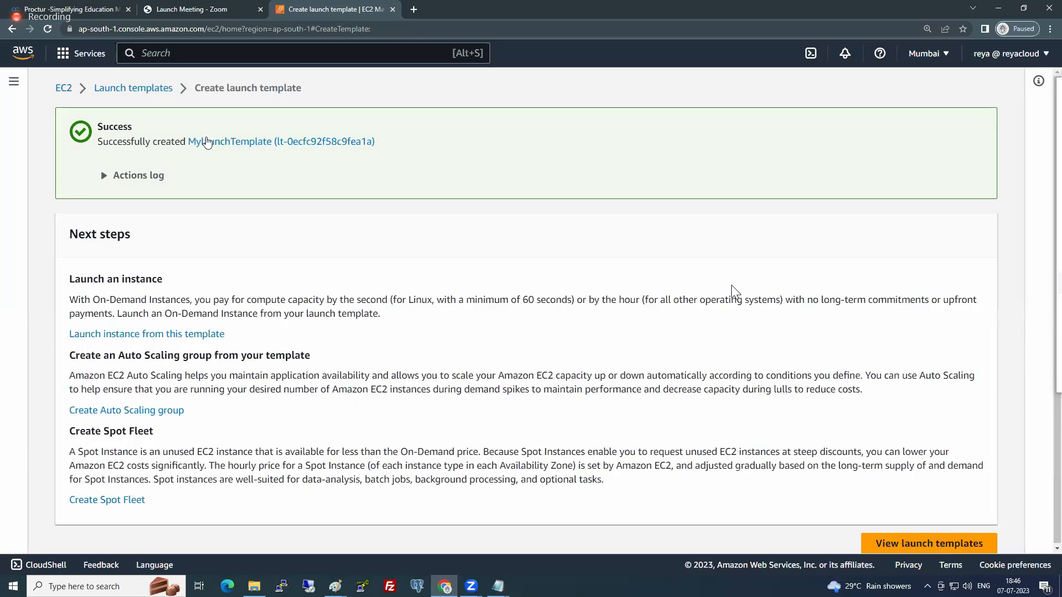
- Open the launch templates list, and from there go to the EC2 Auto Scaling Groups page
click(167, 90)
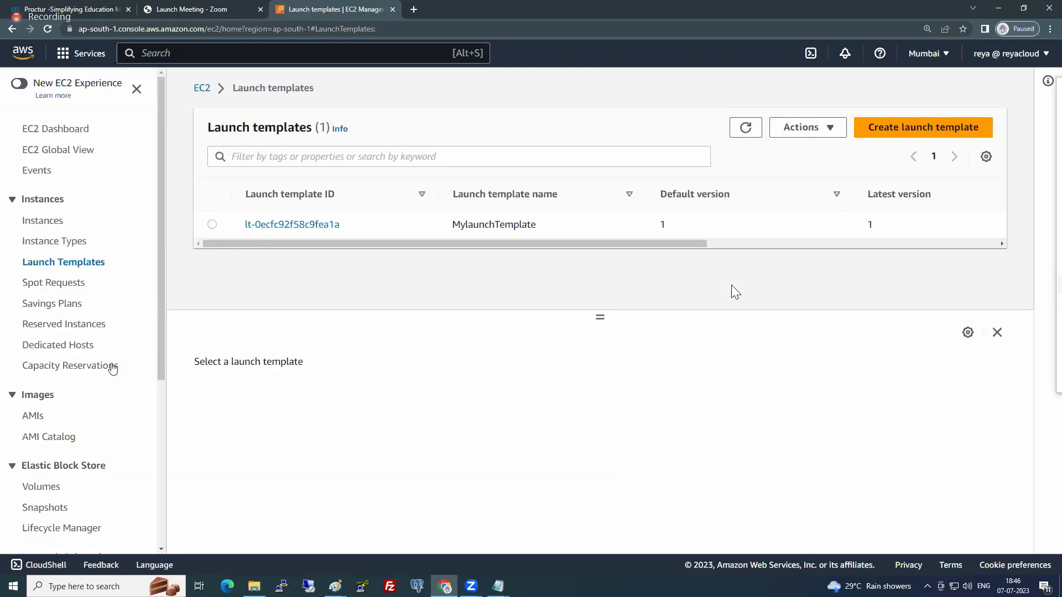
scroll(108, 367, down, 5)
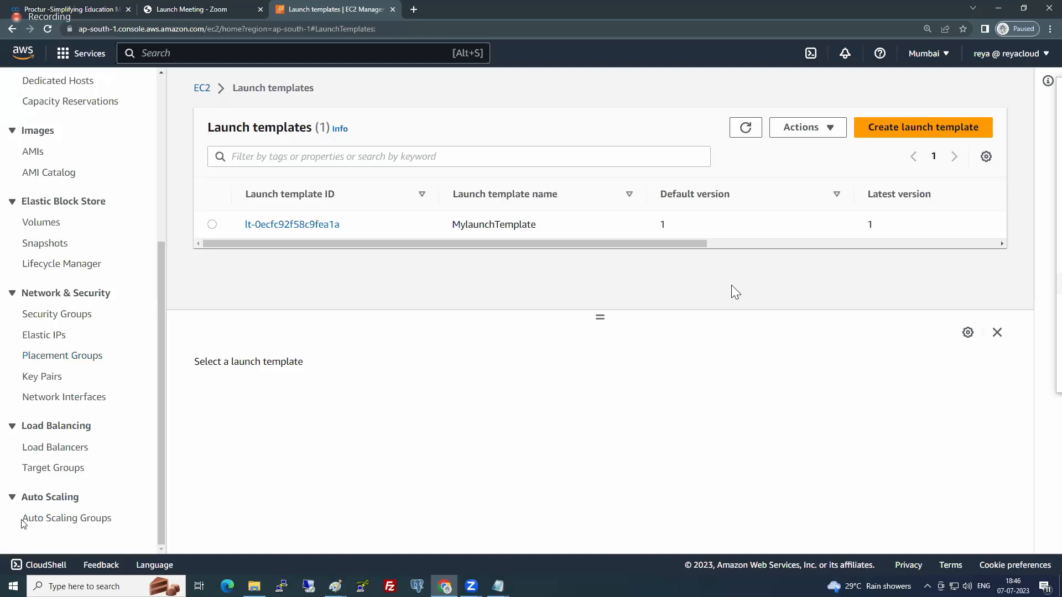
click(76, 524)
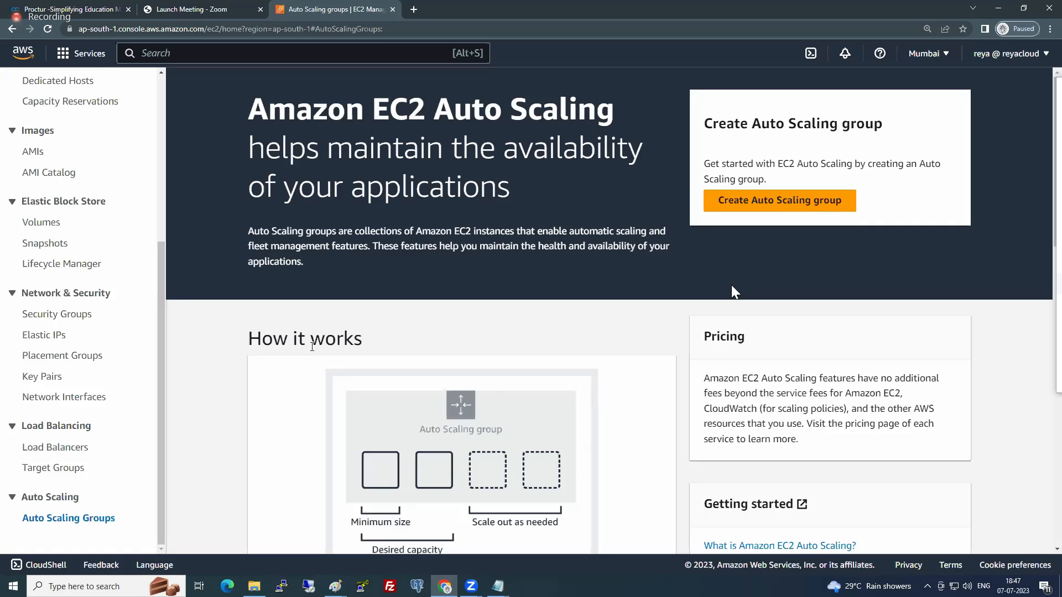
- Start creating an Auto Scaling group and name it MyAutoGRP
click(782, 202)
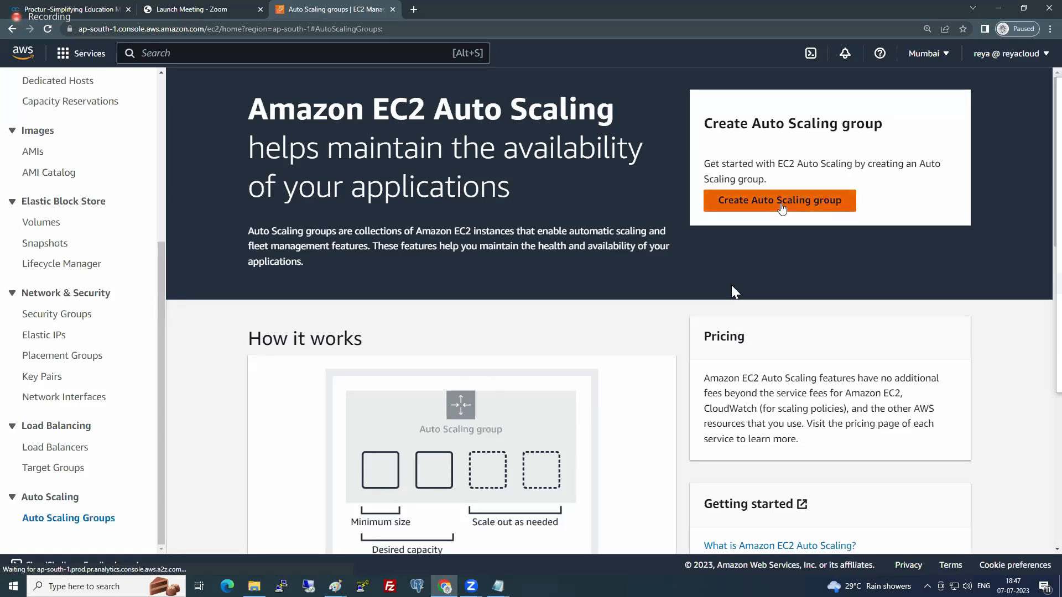
click(391, 280)
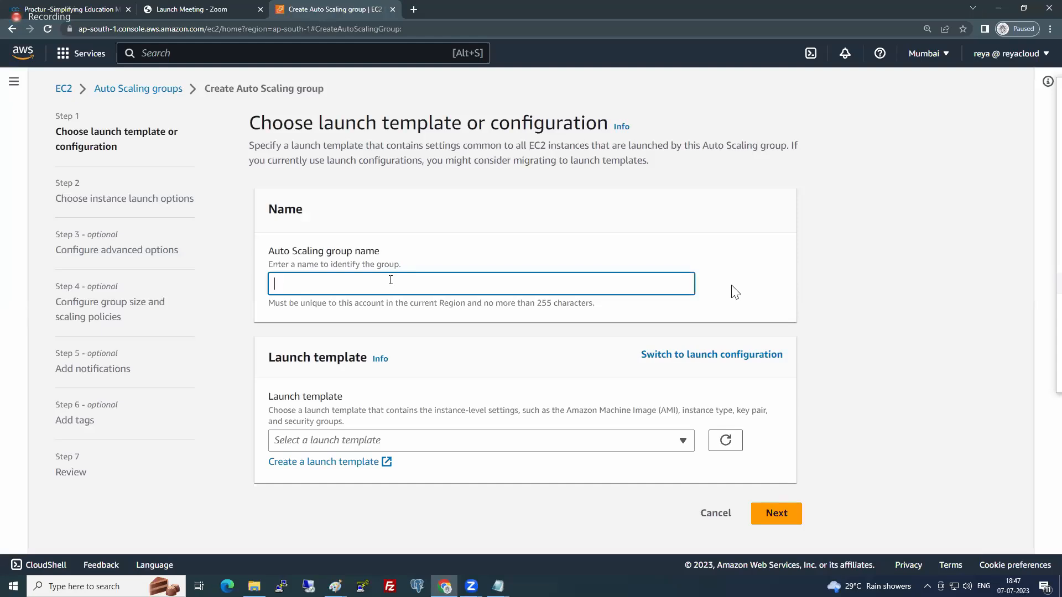
text(MyAutoGRP)
click(311, 283)
- Choose MylaunchTemplate as the group's launch template, review its details and continue to the instance launch options
click(348, 442)
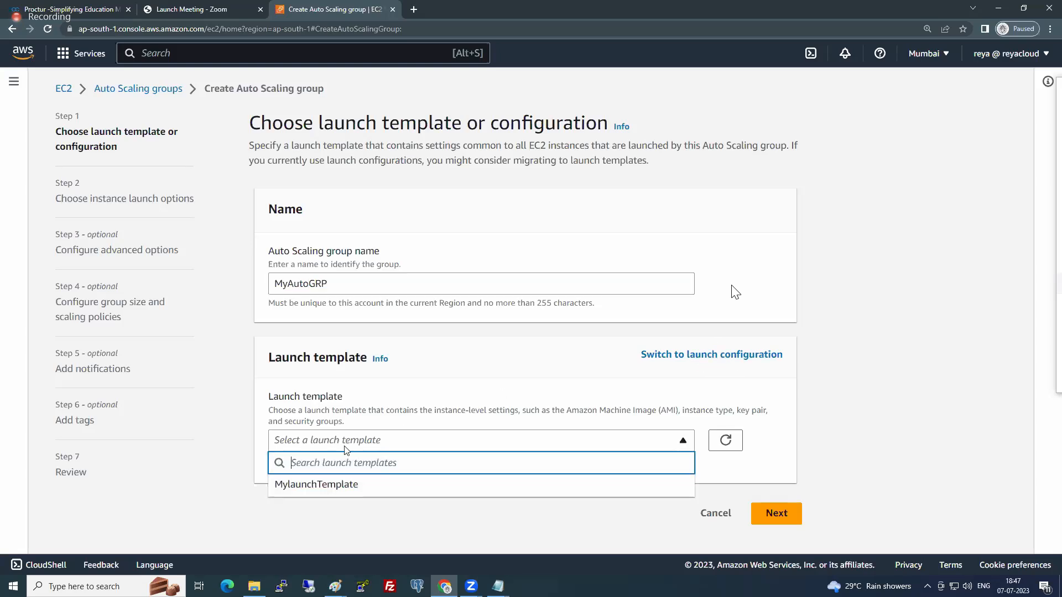
click(312, 486)
scroll(214, 439, down, 1)
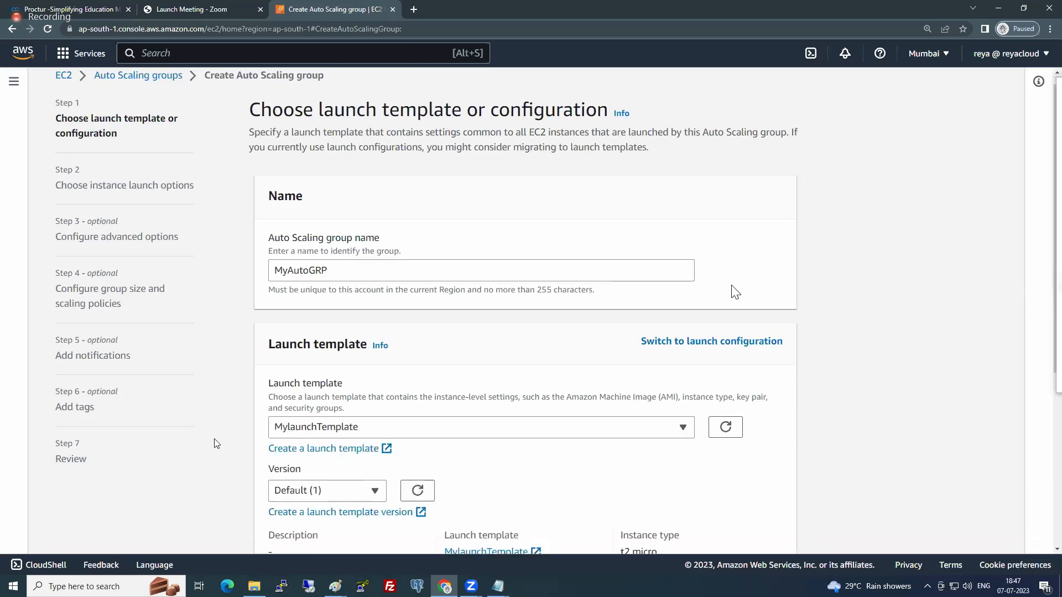
scroll(214, 439, down, 4)
scroll(399, 354, down, 1)
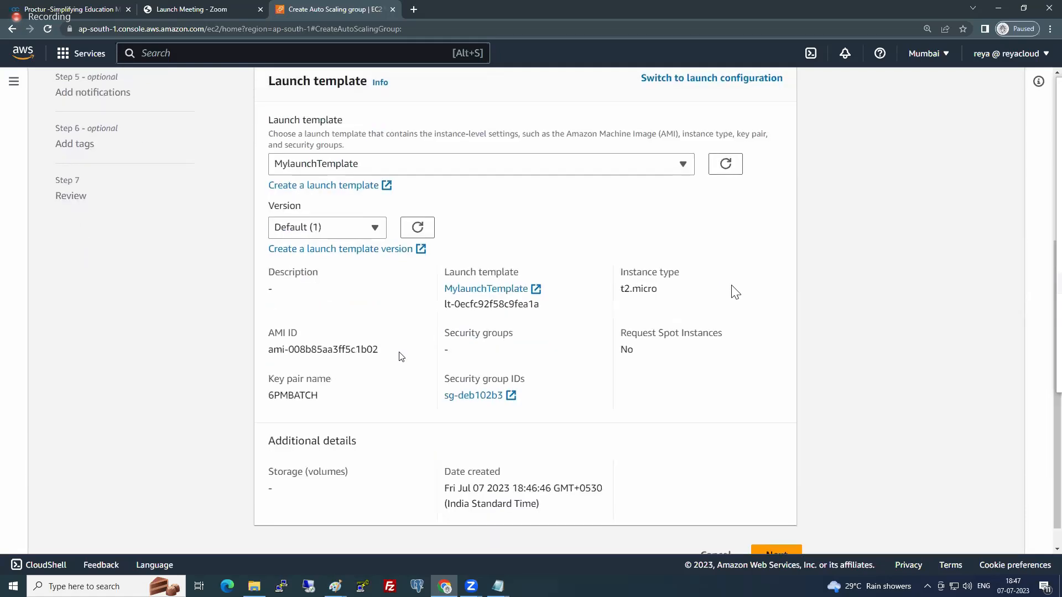
scroll(400, 361, down, 1)
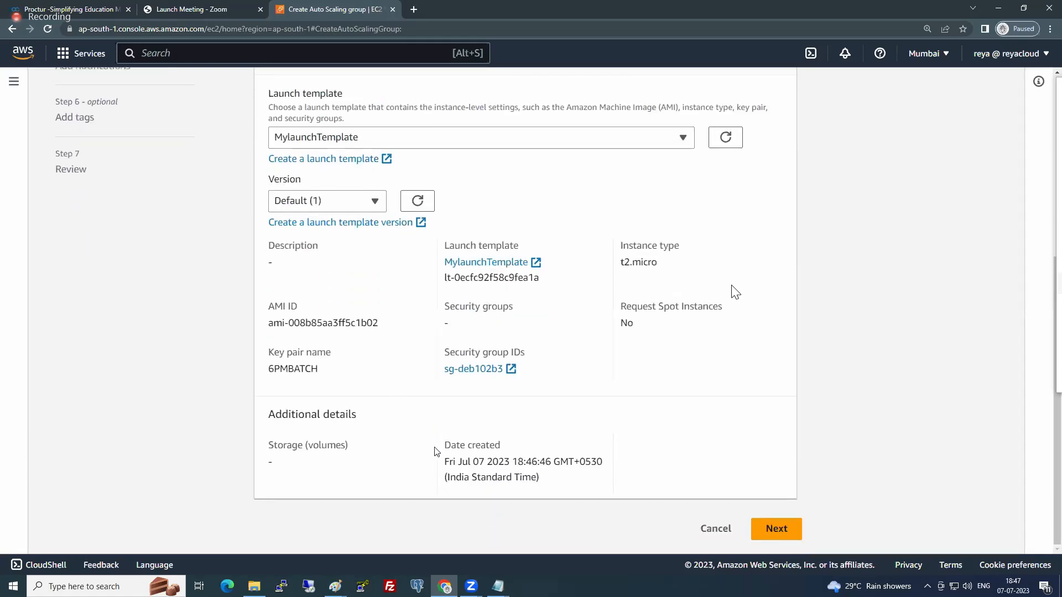
click(790, 530)
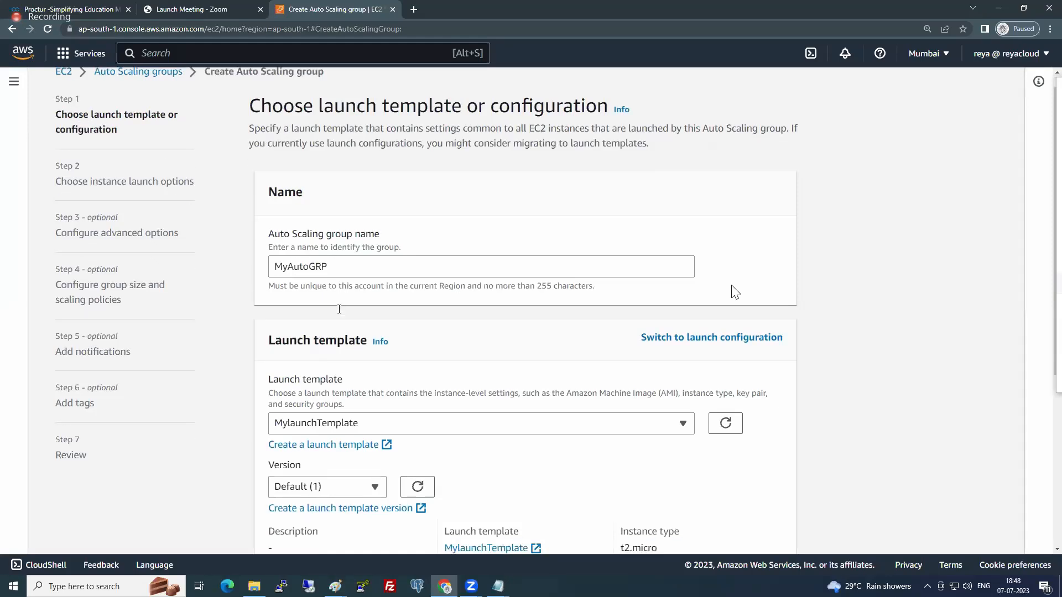
scroll(367, 257, down, 4)
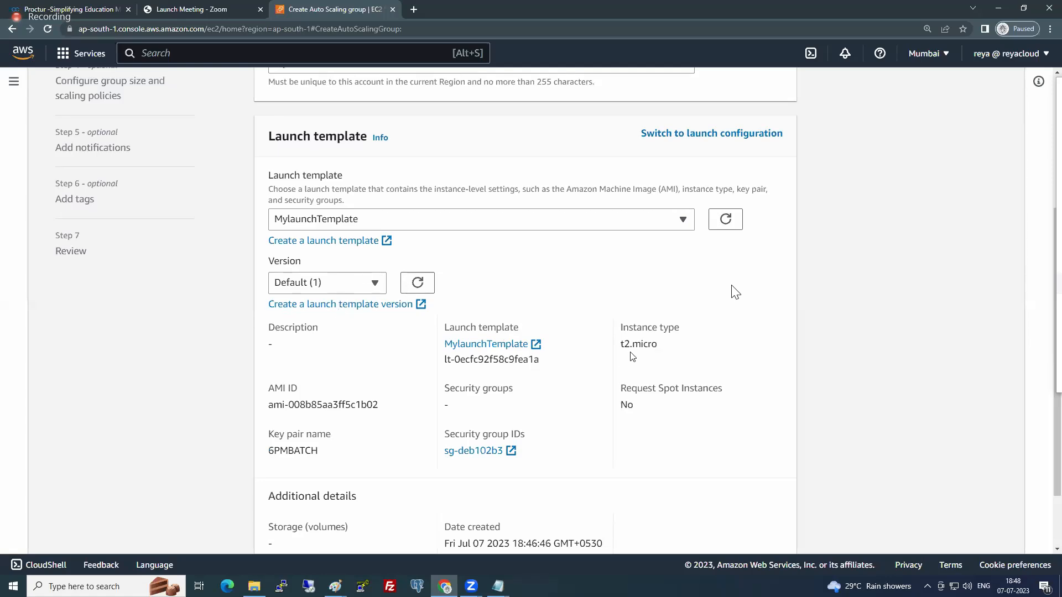
scroll(631, 356, down, 2)
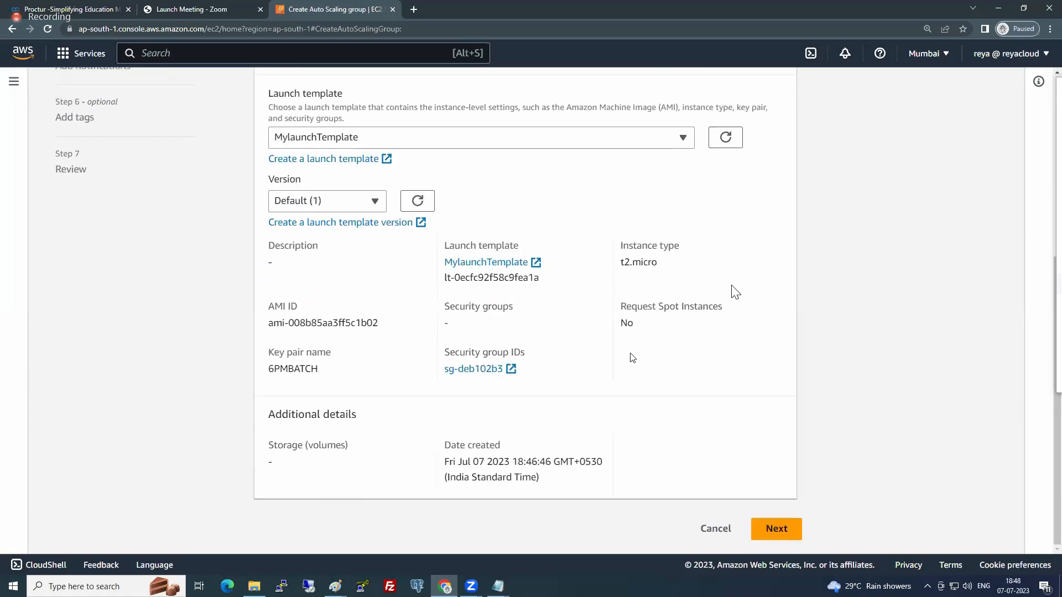
click(775, 531)
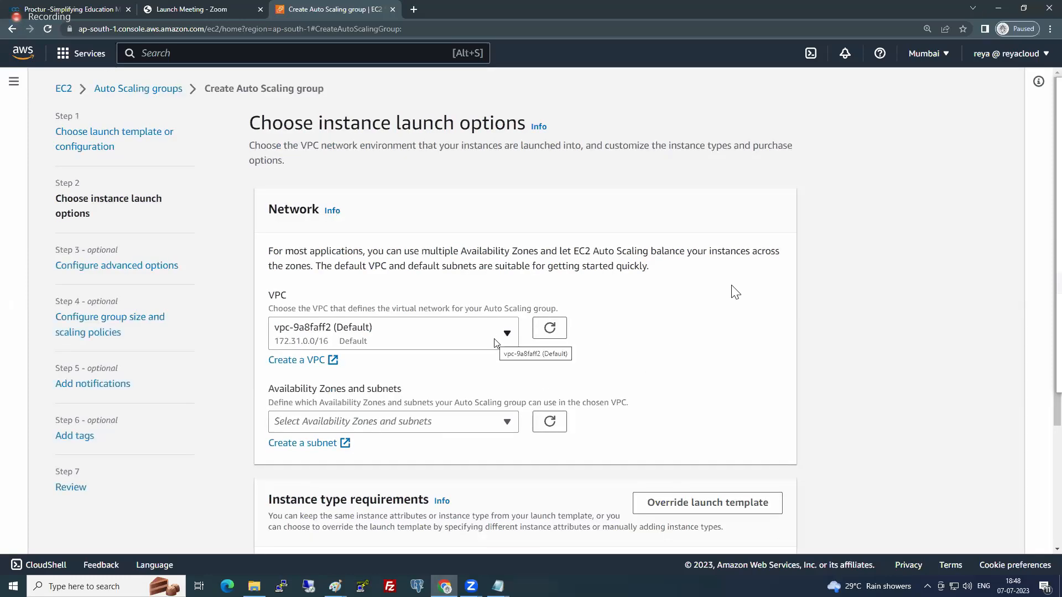
- Select the ap-south-1a and ap-south-1b subnets of the default VPC for the Auto Scaling group
scroll(494, 338, down, 1)
click(484, 371)
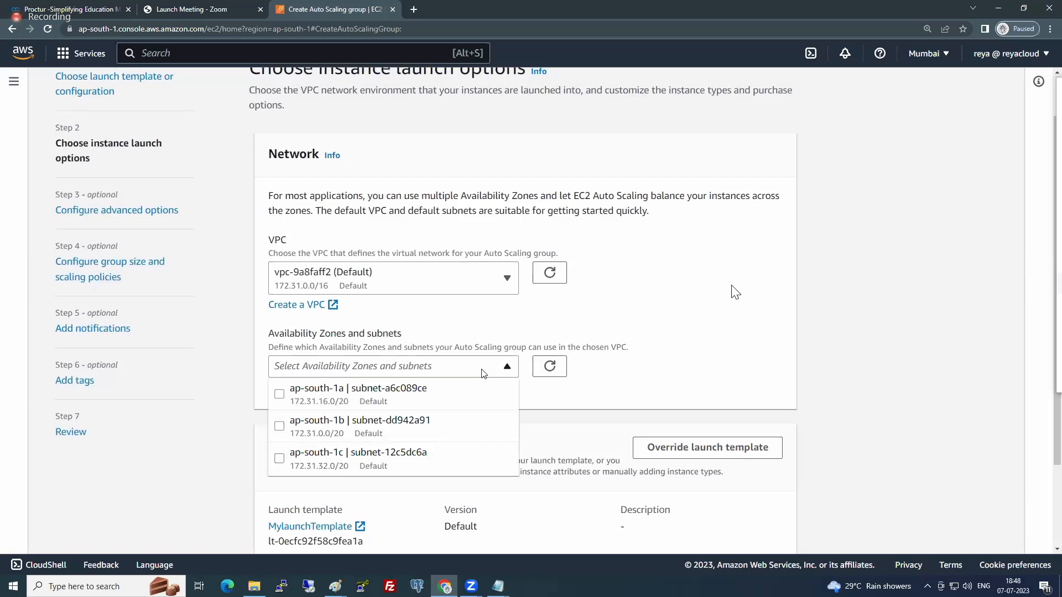
click(281, 396)
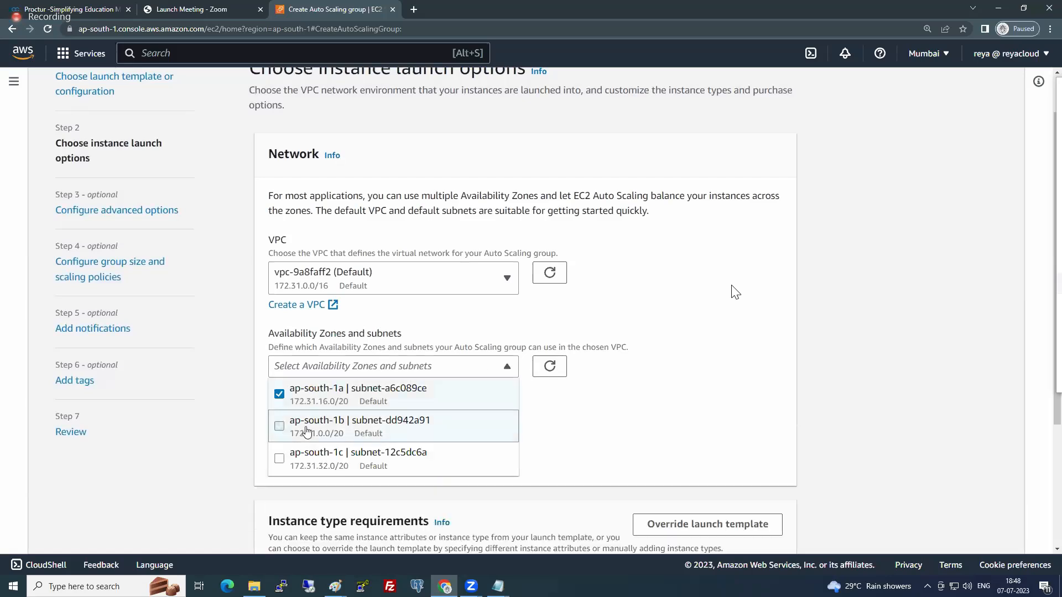
click(306, 431)
click(796, 376)
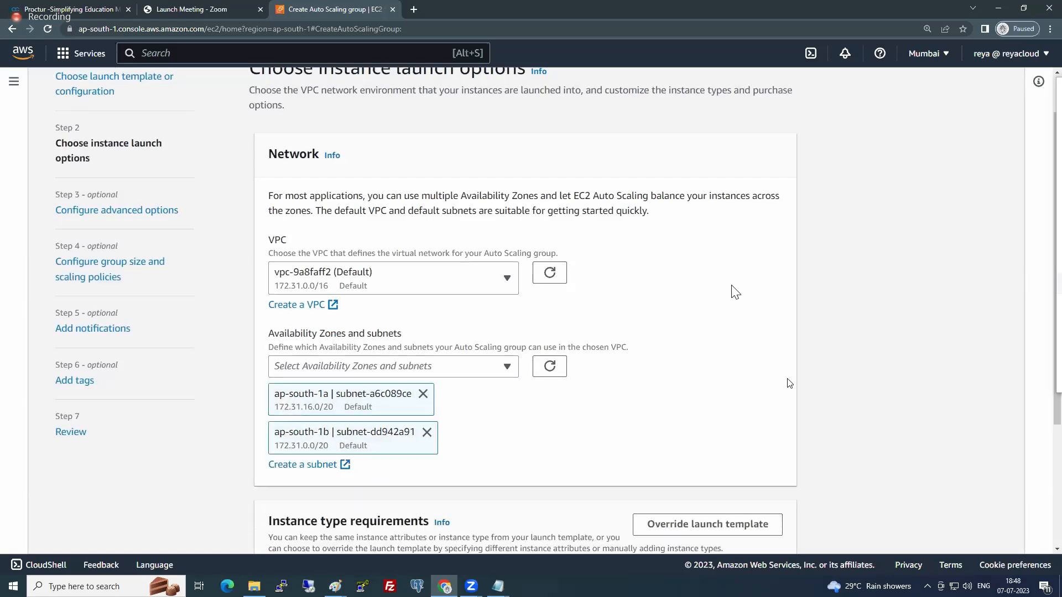
- Review the instance type requirements without overriding the launch template and continue to the advanced options
scroll(764, 383, down, 3)
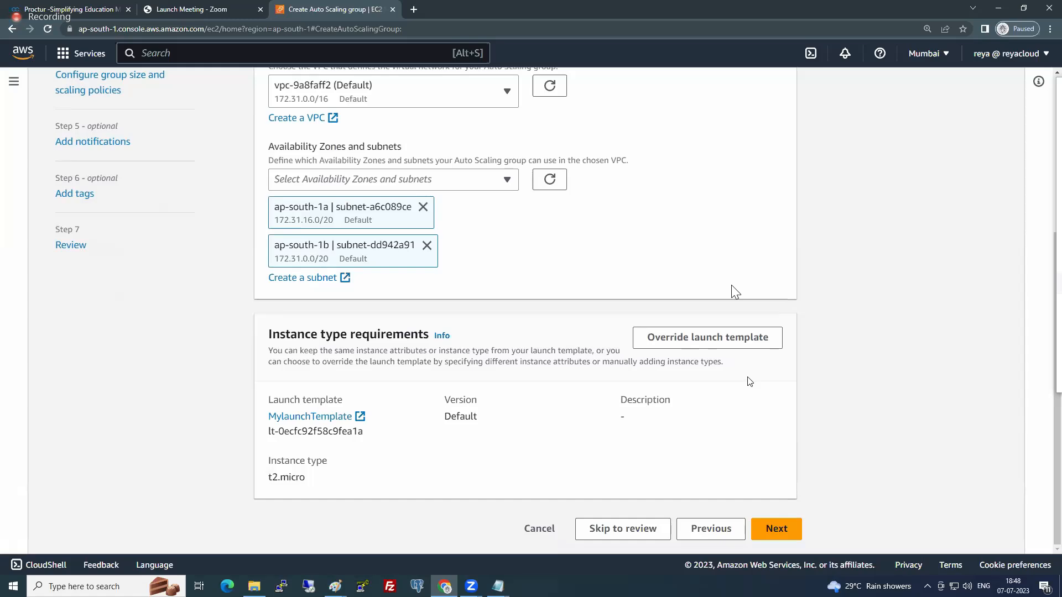
double_click(285, 334)
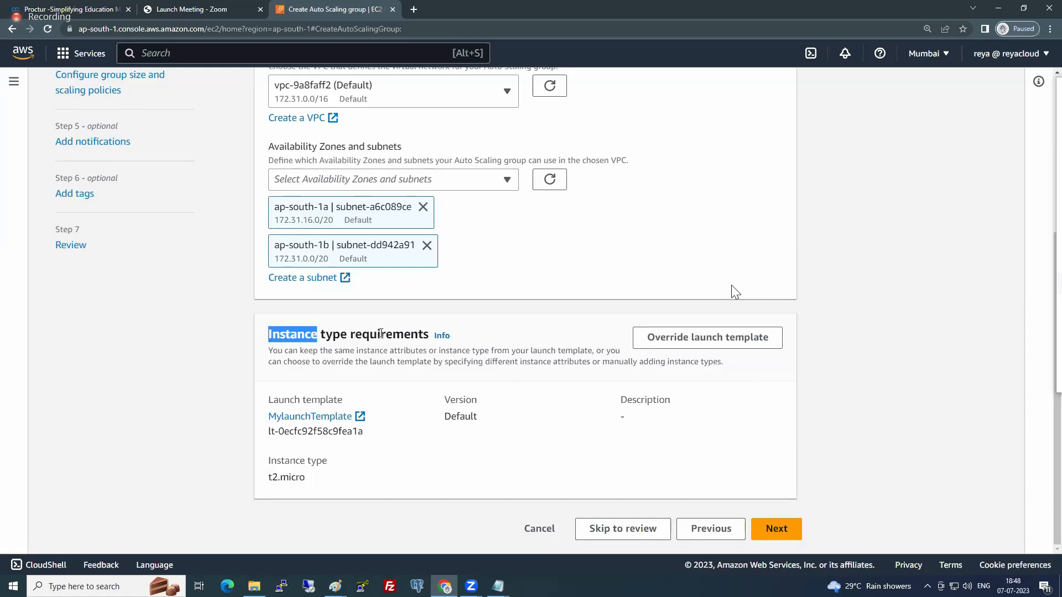
drag(381, 333, 407, 333)
click(361, 340)
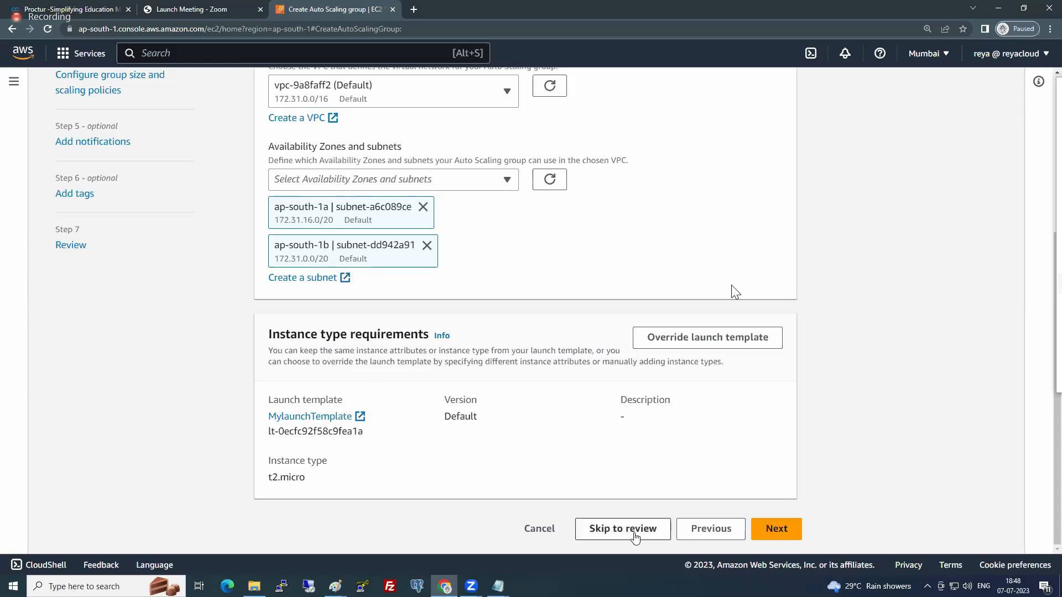
click(784, 529)
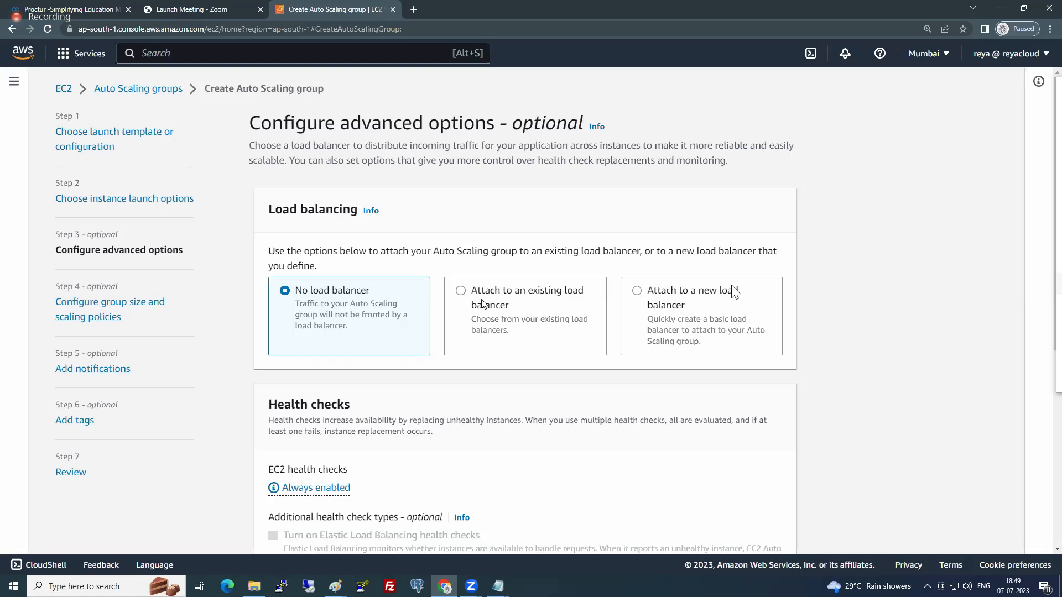
scroll(404, 270, down, 1)
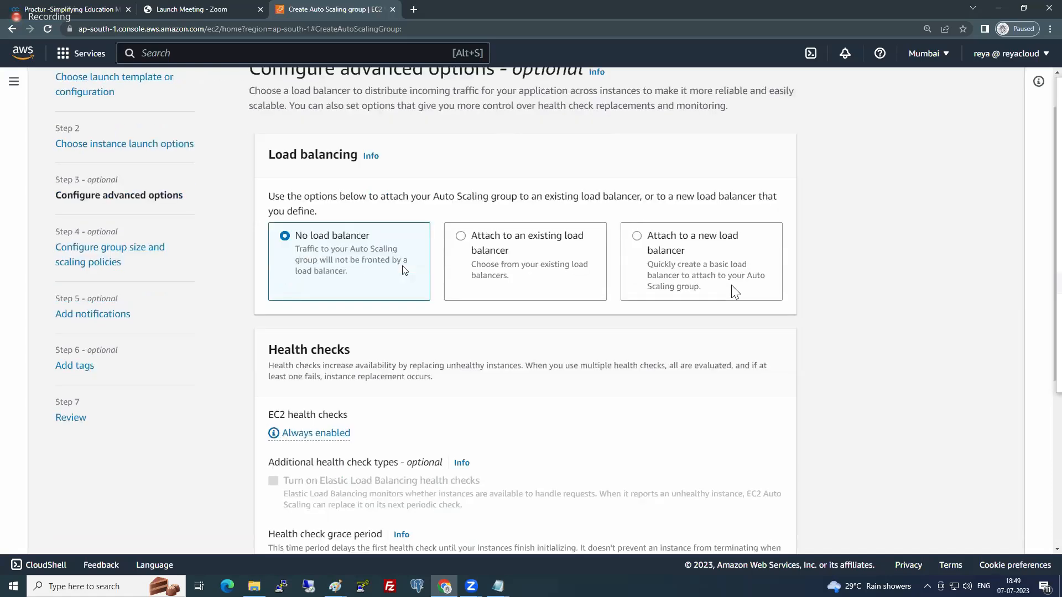
- Attach the Auto Scaling group to an existing load balancer through the APP-TG | HTTP target group
scroll(402, 270, up, 1)
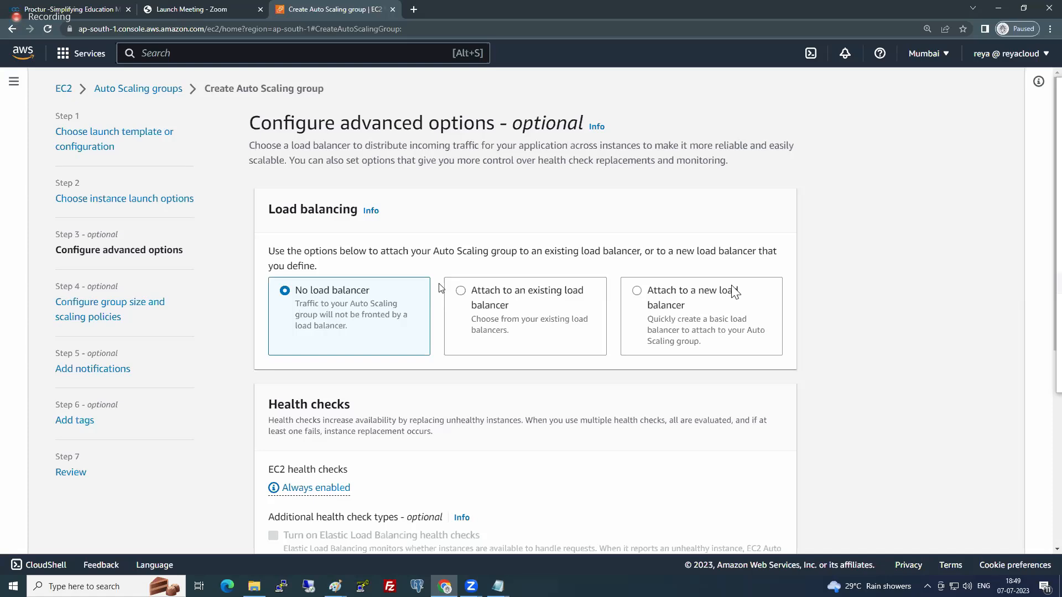
scroll(439, 284, down, 1)
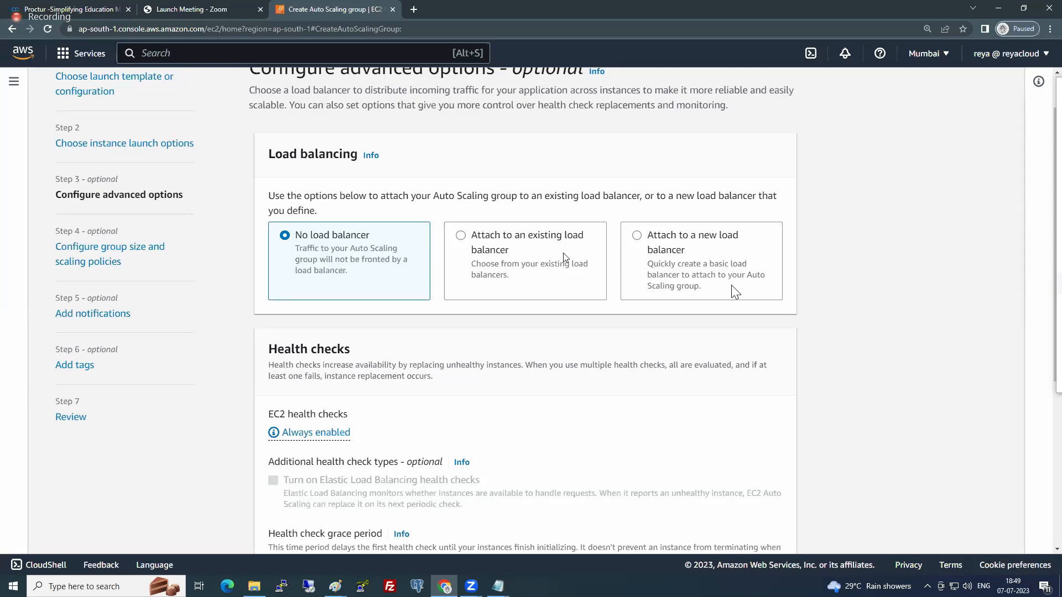
click(530, 254)
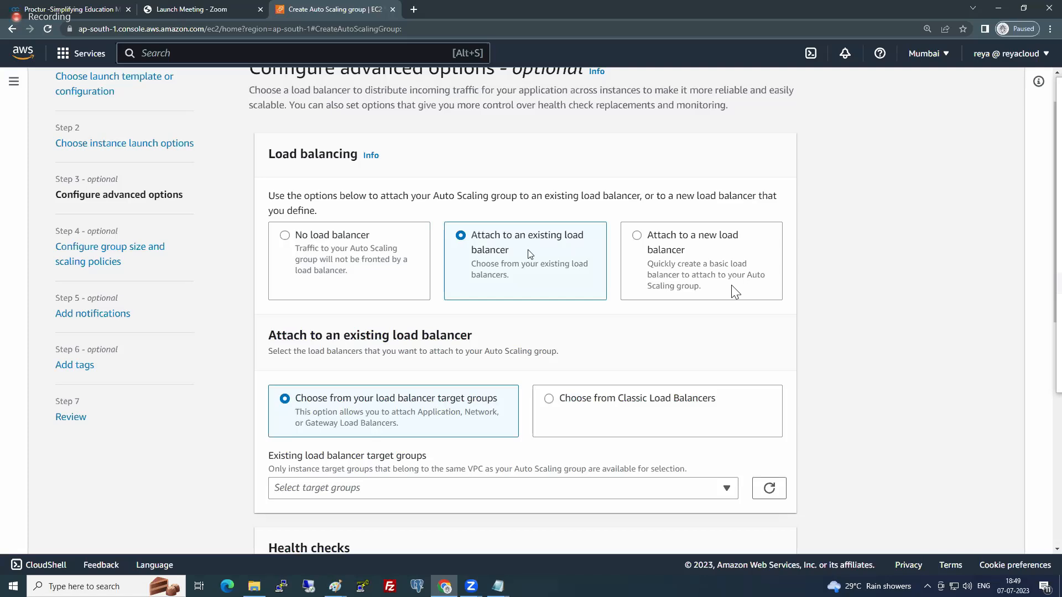
scroll(513, 269, down, 1)
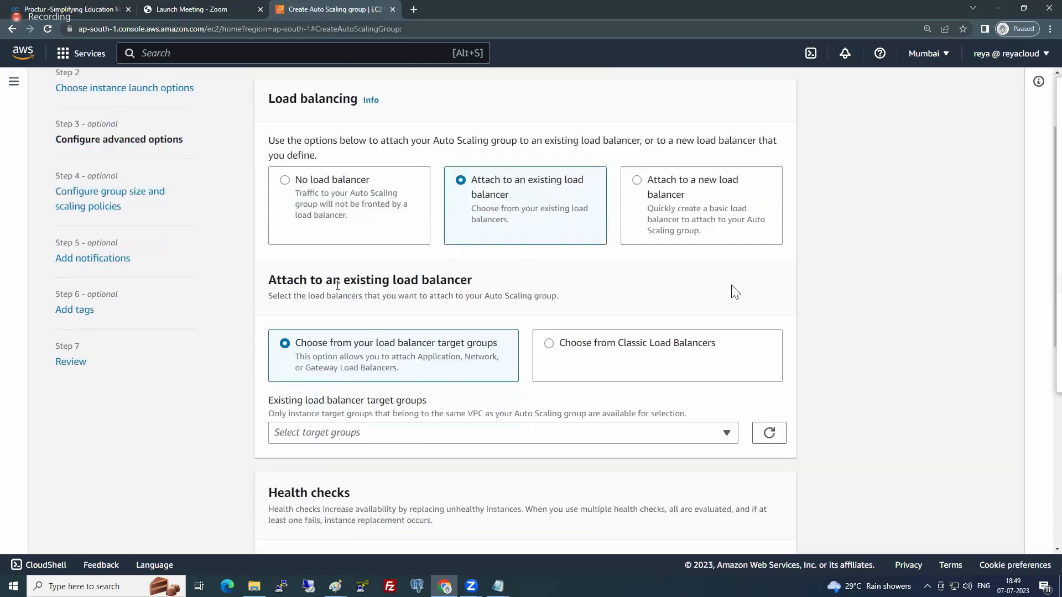
scroll(445, 338, down, 1)
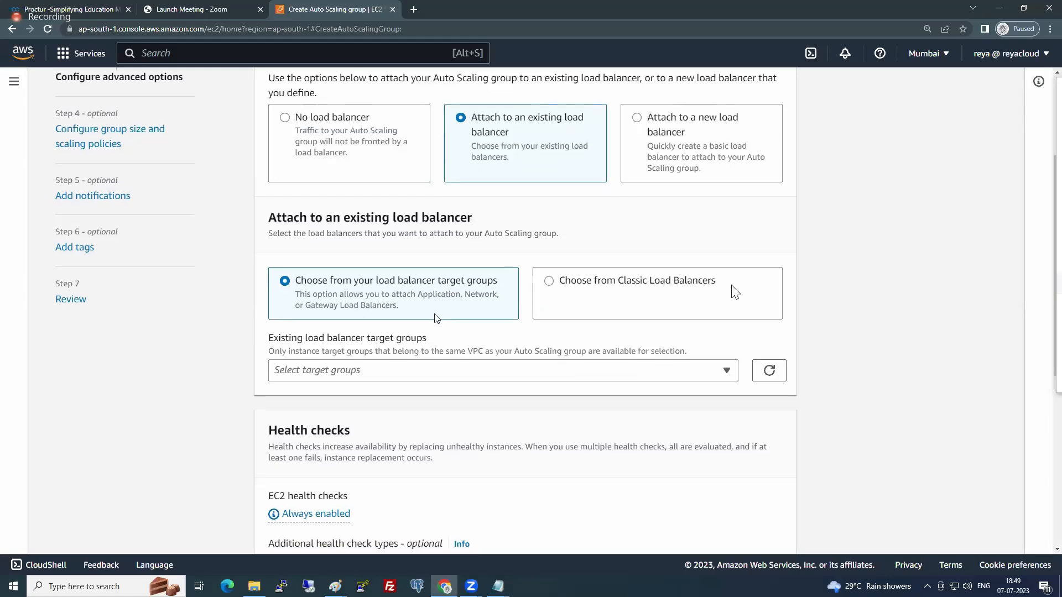
scroll(436, 310, down, 1)
click(422, 322)
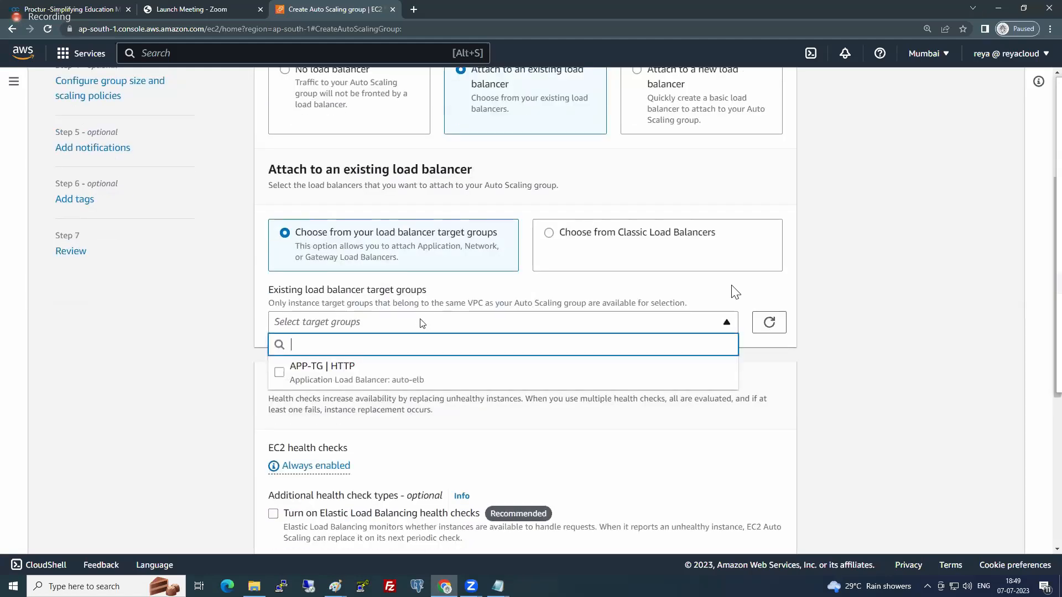
click(280, 376)
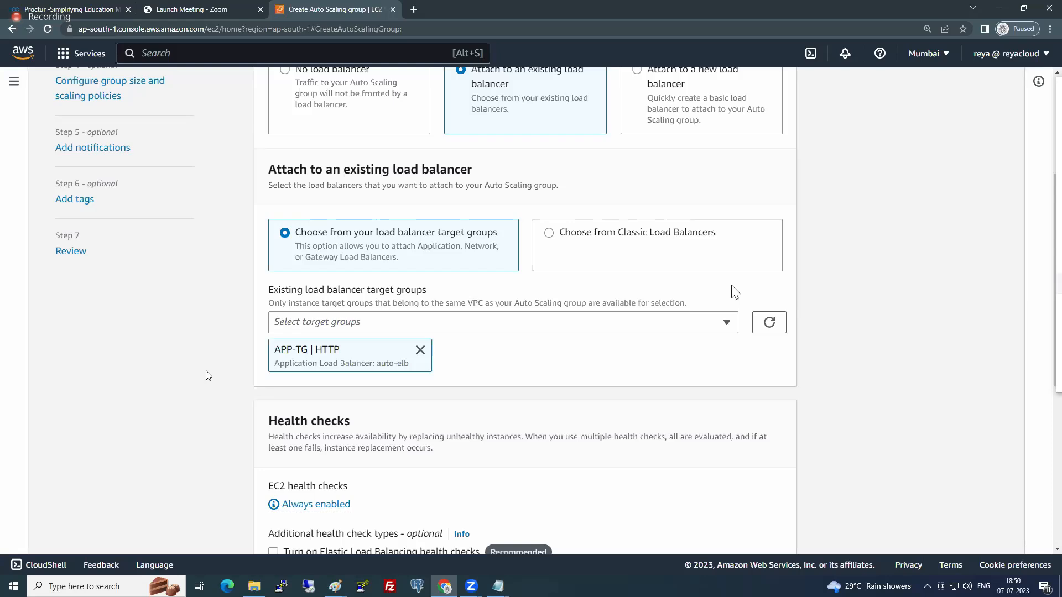
- Turn on Elastic Load Balancing health checks for the Auto Scaling group
scroll(207, 376, down, 2)
scroll(207, 375, down, 2)
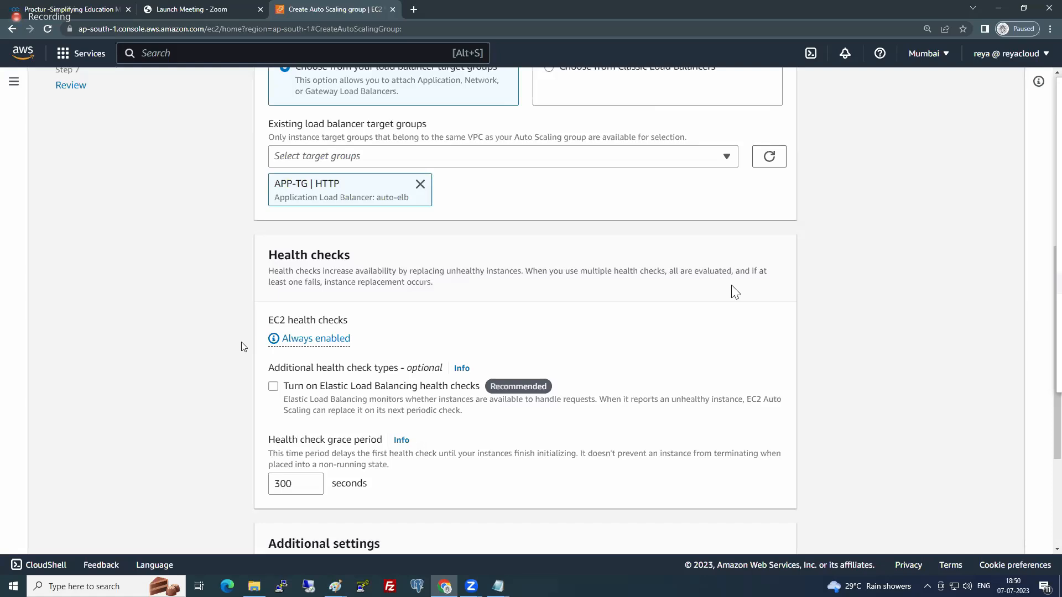
click(273, 386)
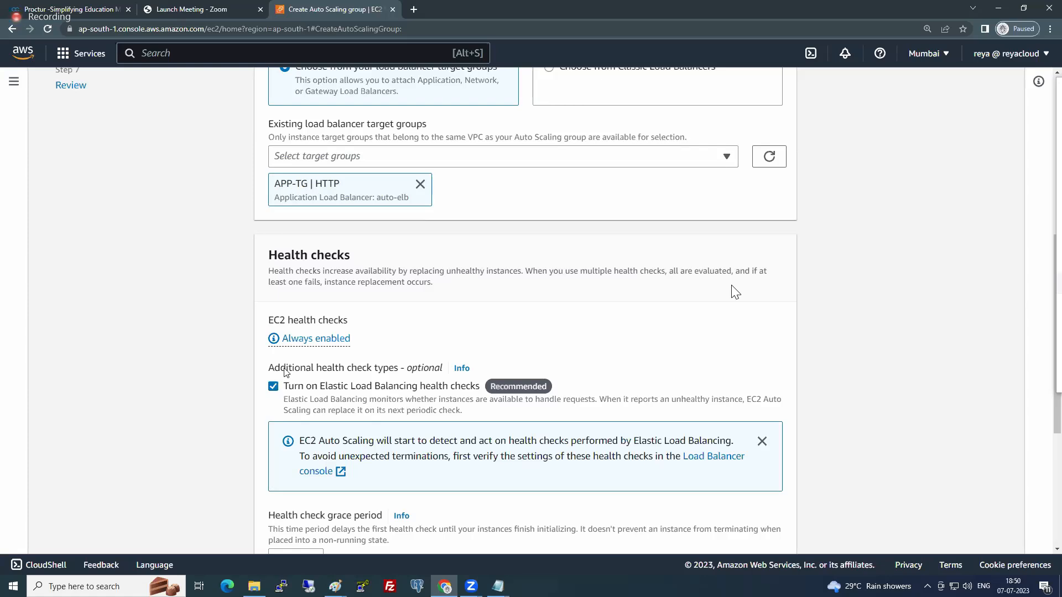
scroll(285, 372, down, 3)
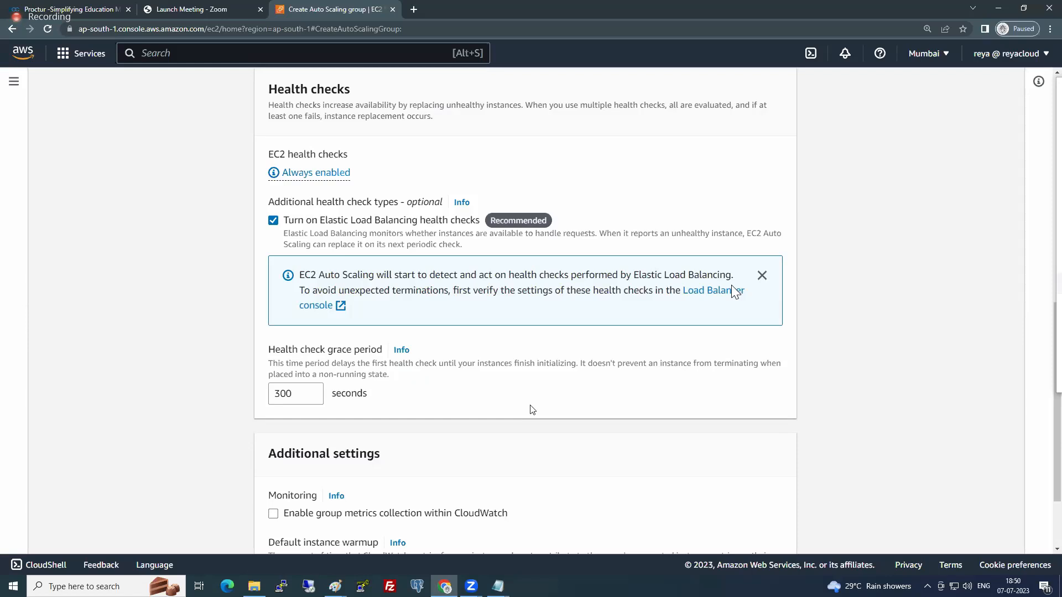
scroll(532, 410, down, 2)
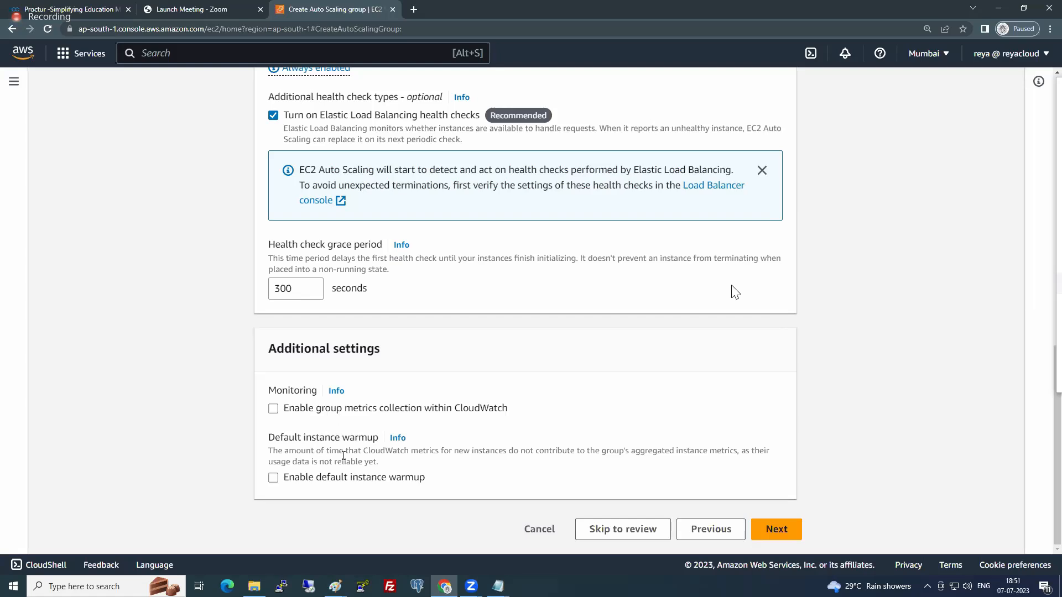
click(404, 478)
click(404, 479)
click(362, 483)
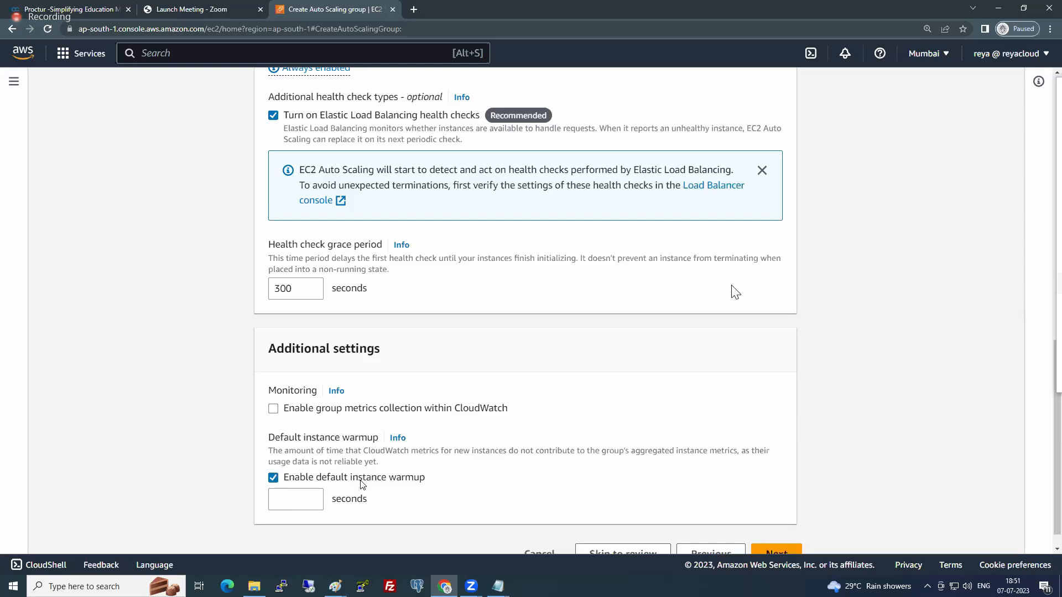
click(362, 483)
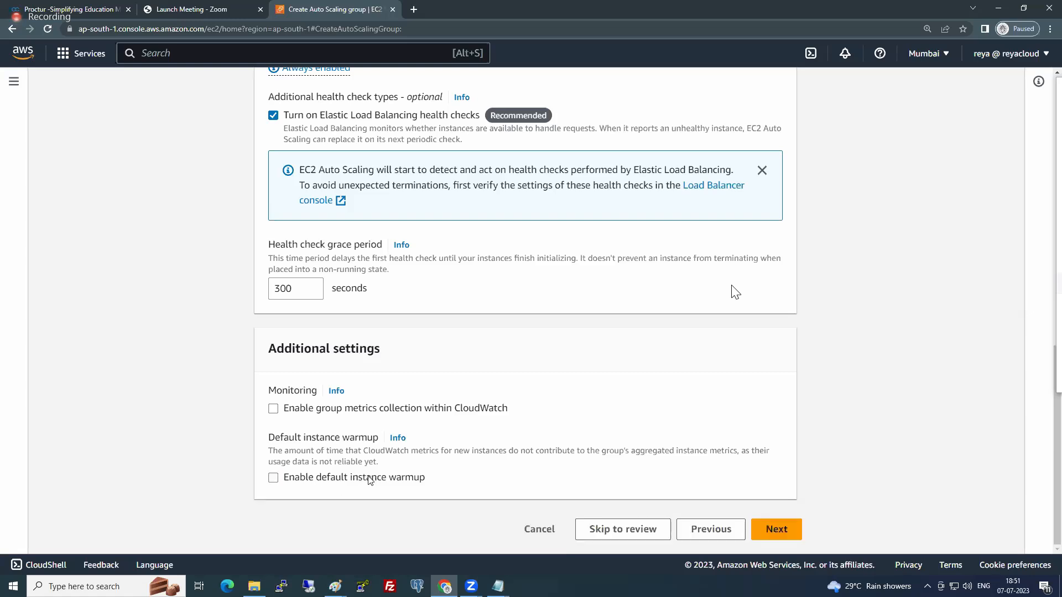
click(369, 480)
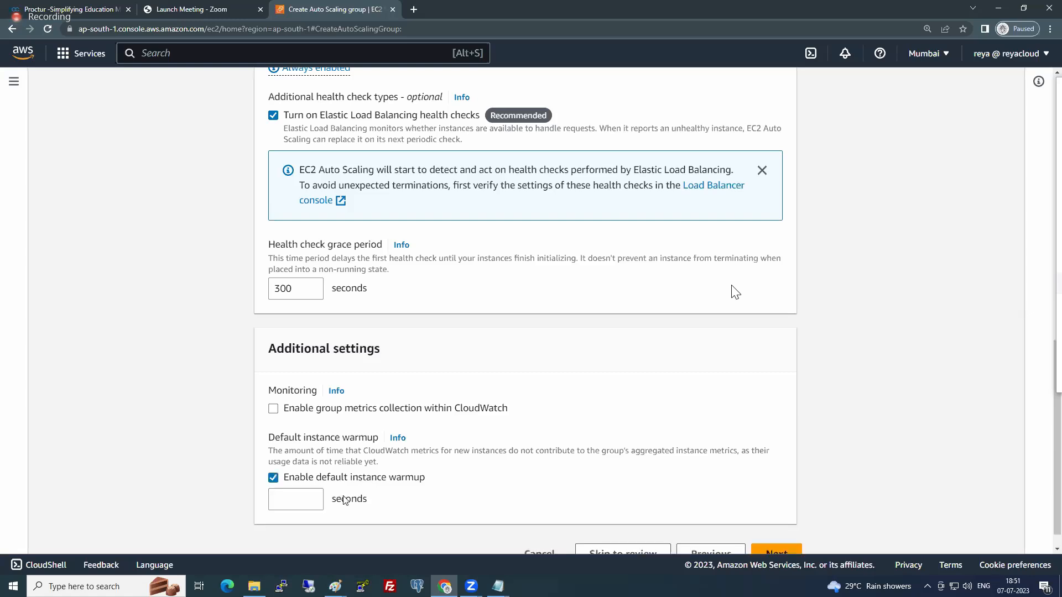
click(295, 481)
drag(364, 409, 490, 409)
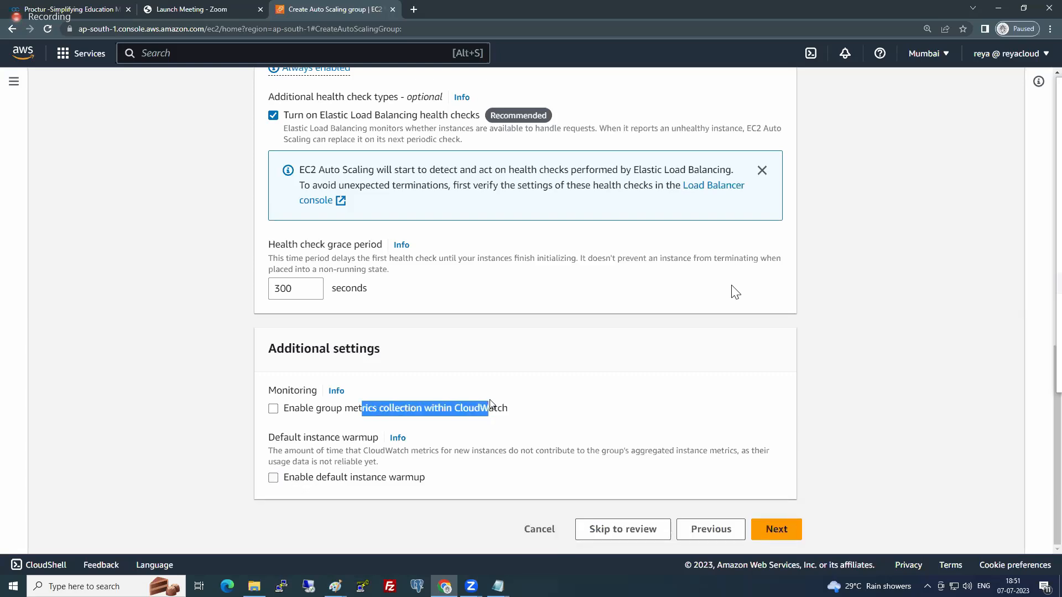
click(211, 448)
drag(339, 451, 296, 452)
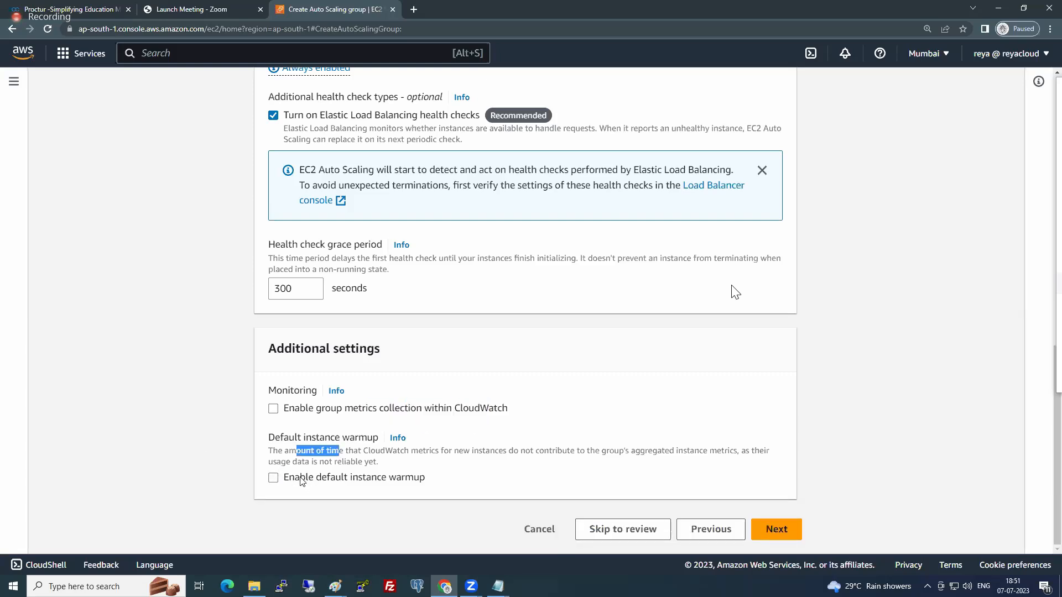
click(296, 360)
- Review the load balancing and health check settings and continue to the group size and scaling policies
scroll(718, 376, up, 2)
scroll(718, 376, up, 10)
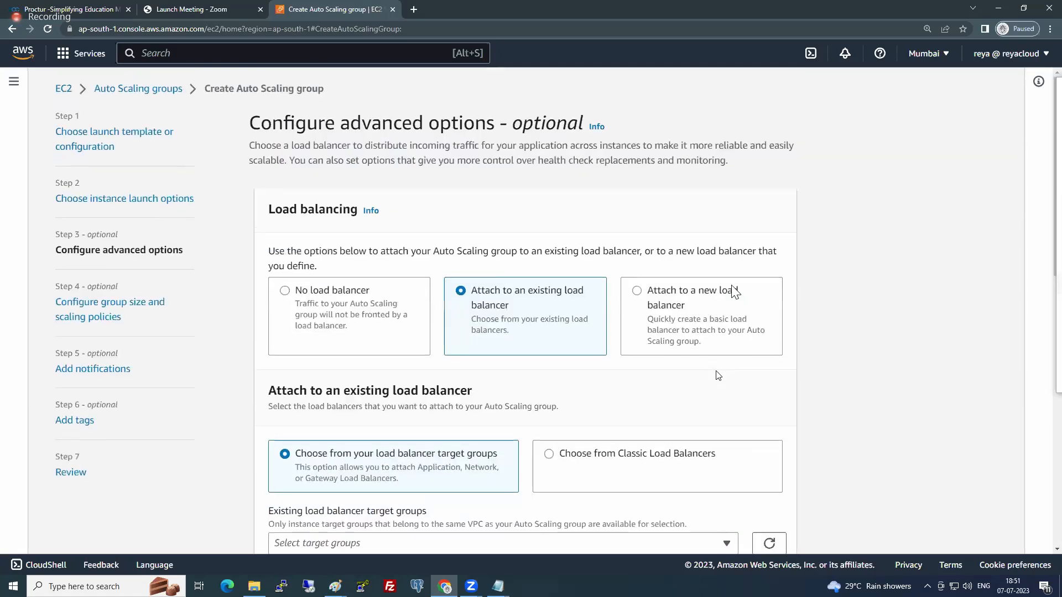
scroll(718, 376, down, 12)
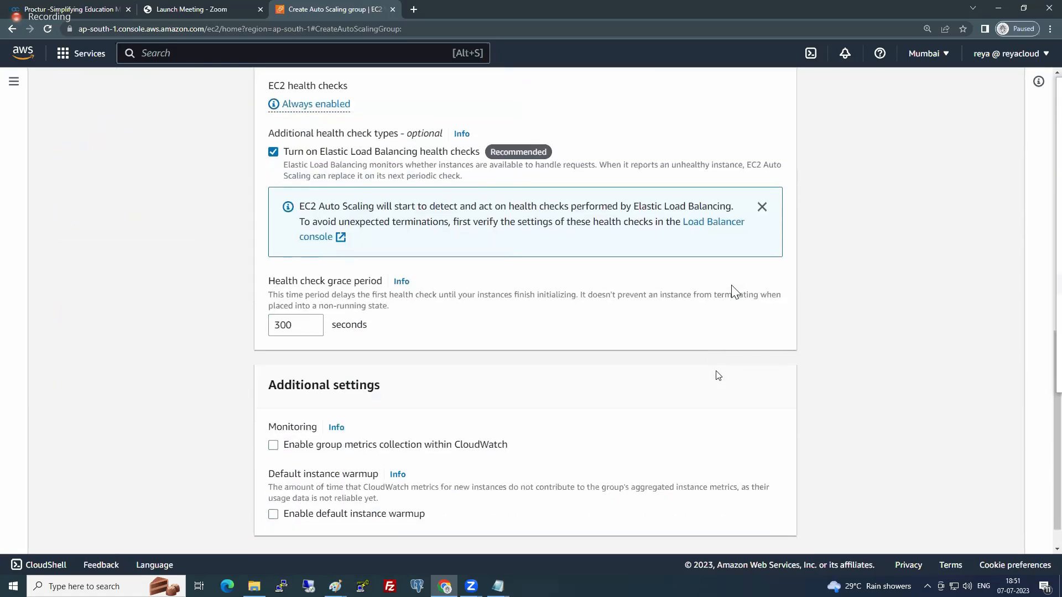
scroll(718, 376, up, 12)
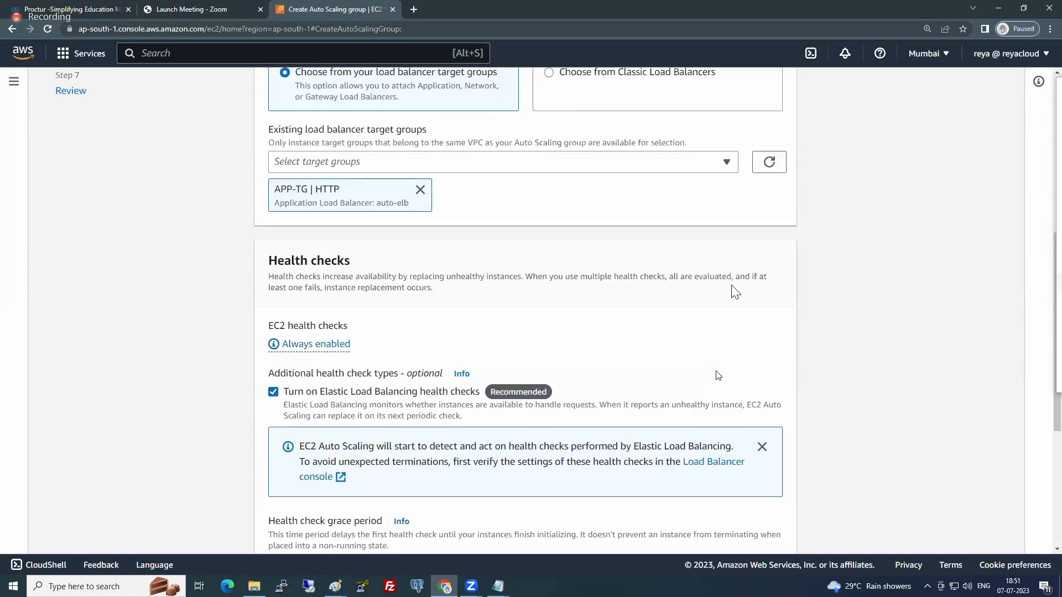
scroll(718, 376, down, 12)
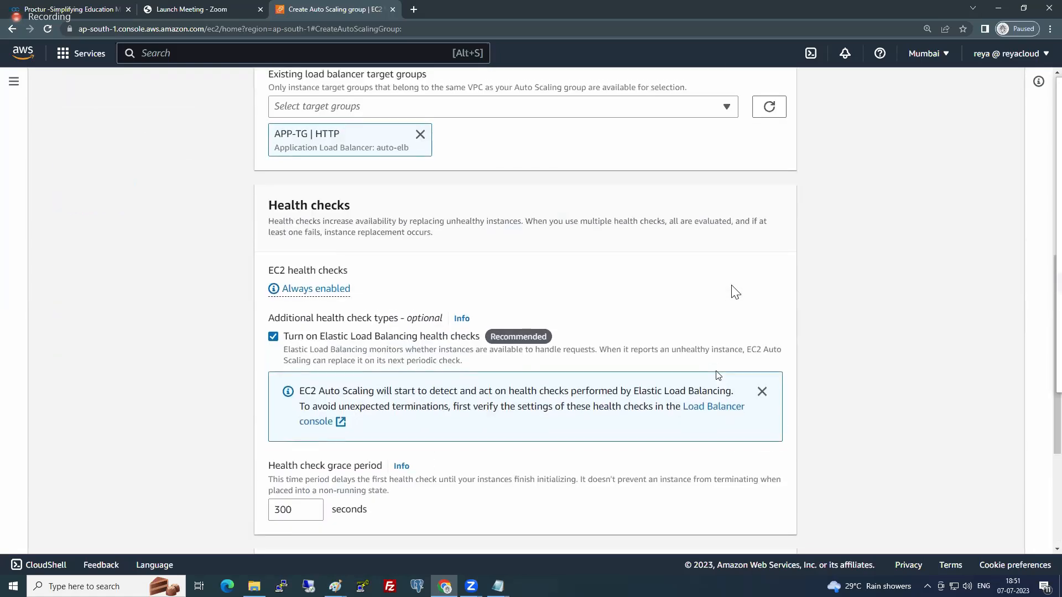
click(776, 530)
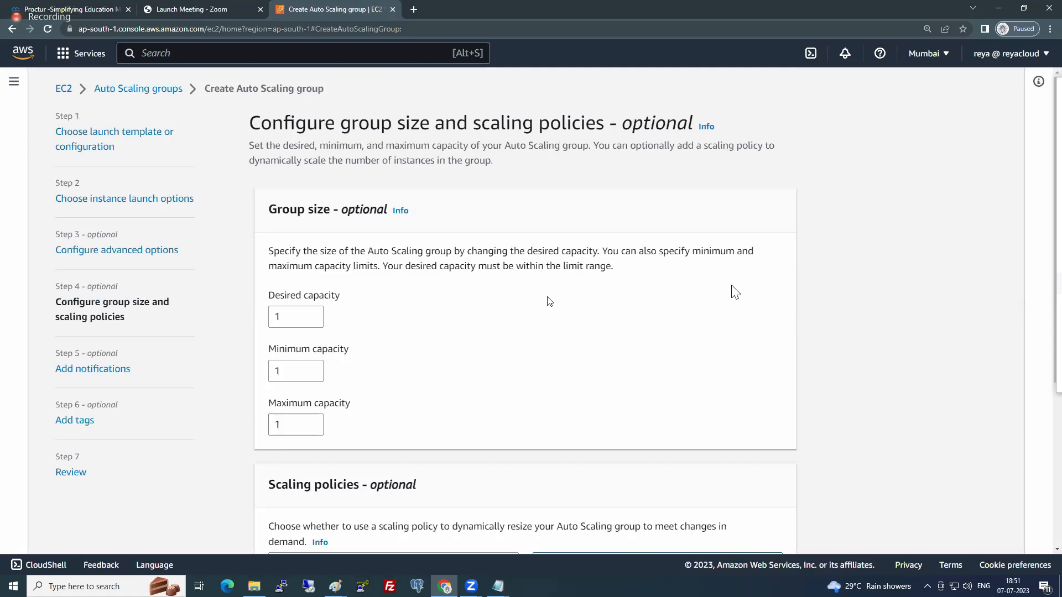
- Set the group's desired capacity to 4, minimum capacity to 2 and maximum capacity to 6
double_click(276, 316)
text(4)
double_click(288, 363)
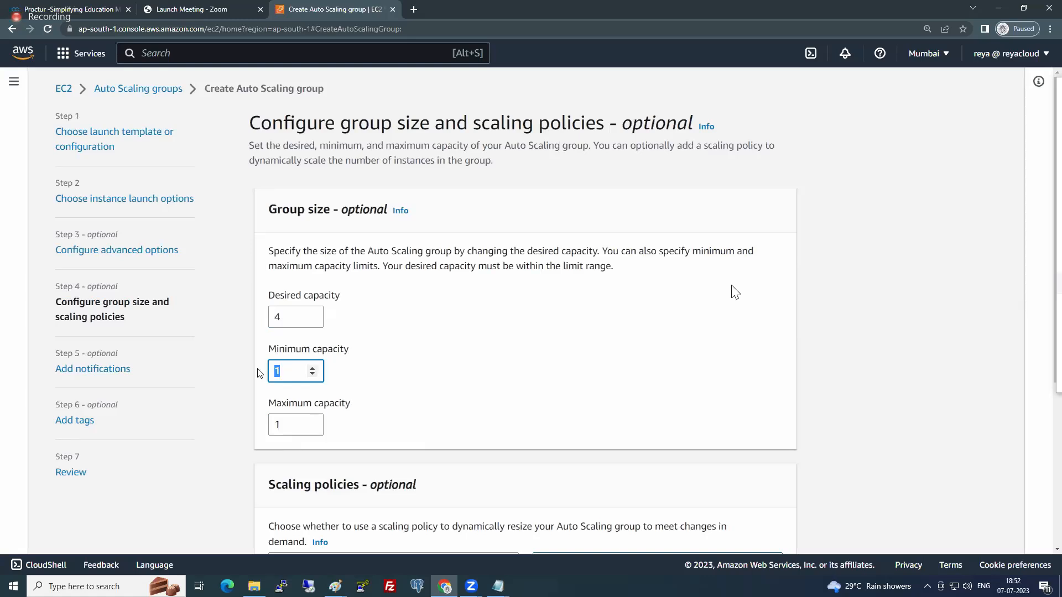
text(2)
key(Tab)
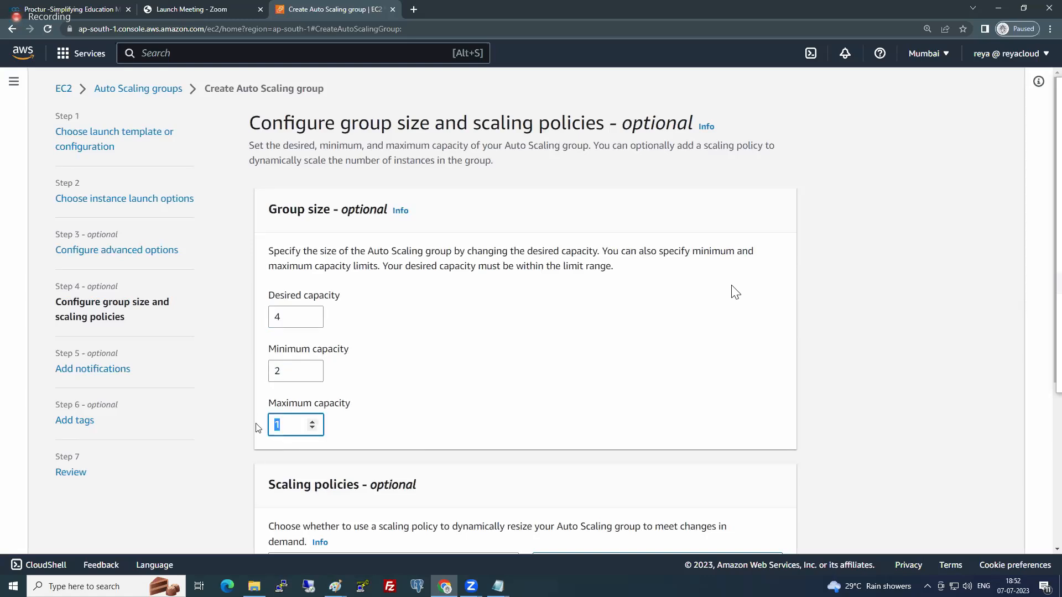
text(6)
click(533, 385)
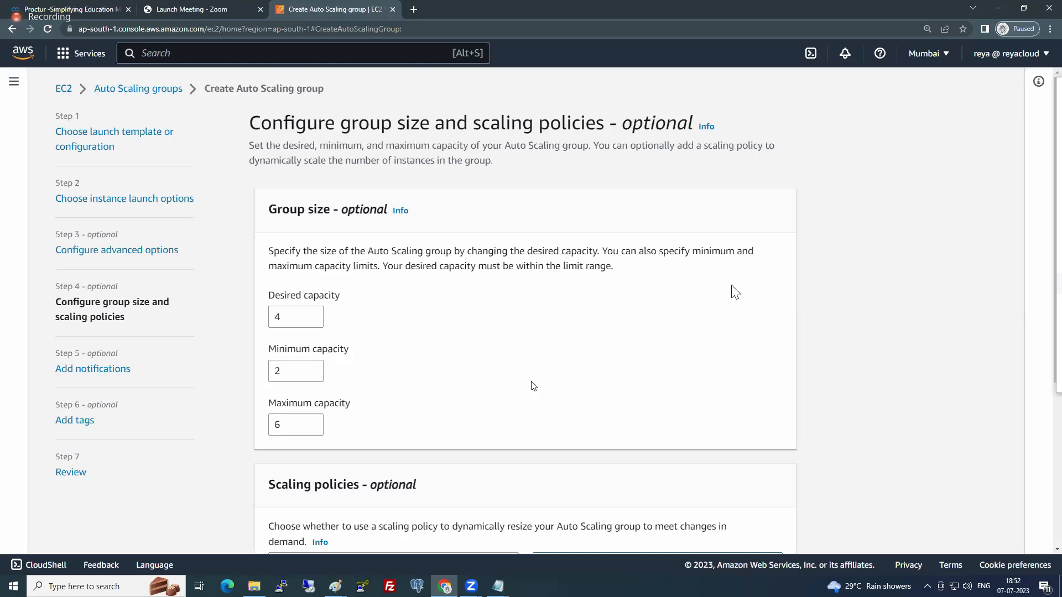
- Add a target tracking scaling policy based on average CPU utilization with a target value of 60
scroll(528, 384, down, 4)
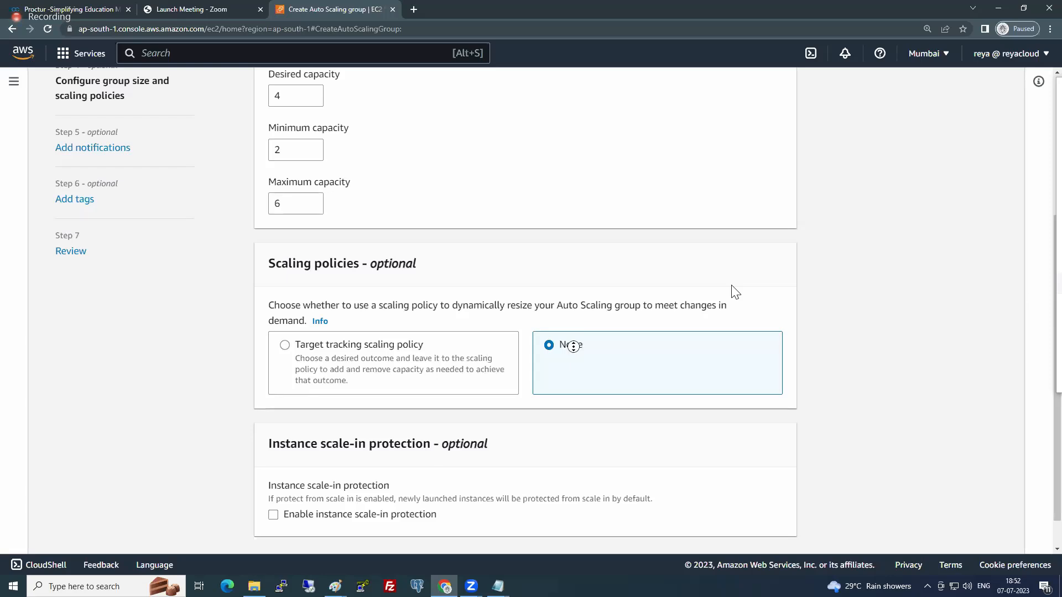
scroll(735, 292, up, 1)
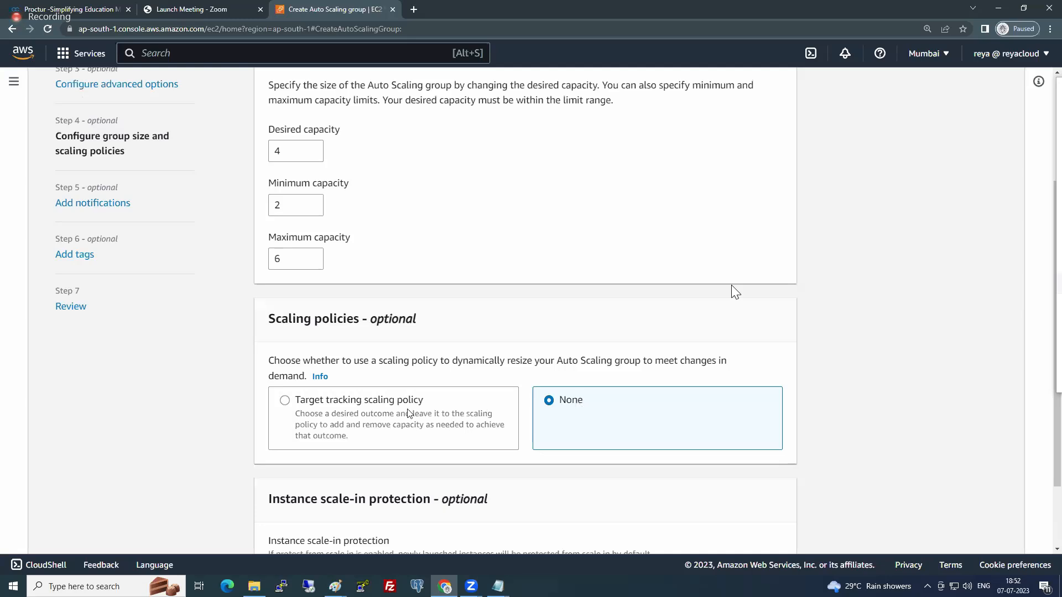
click(319, 409)
scroll(319, 409, down, 3)
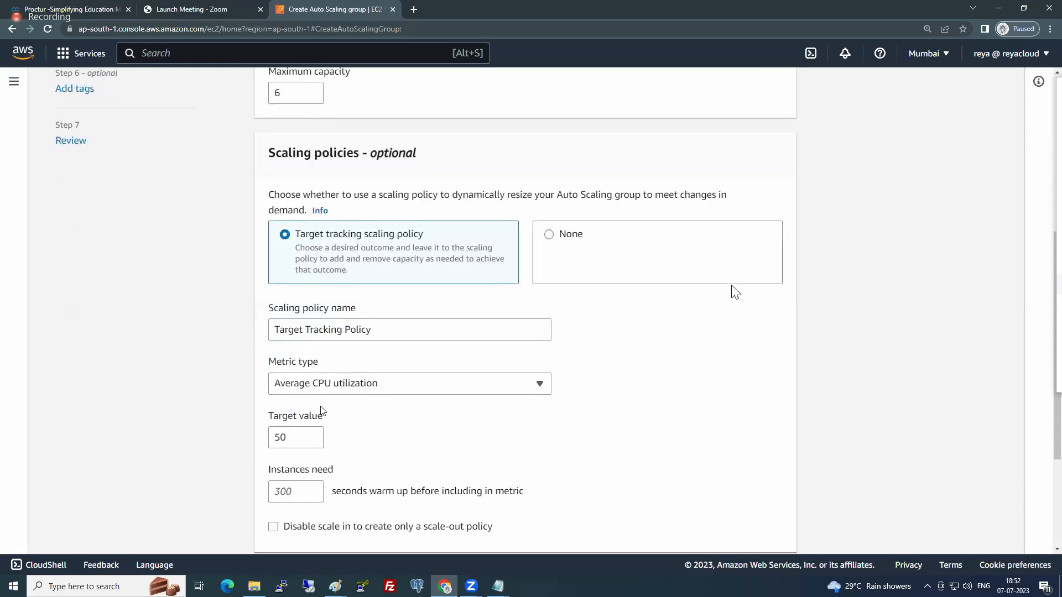
click(364, 388)
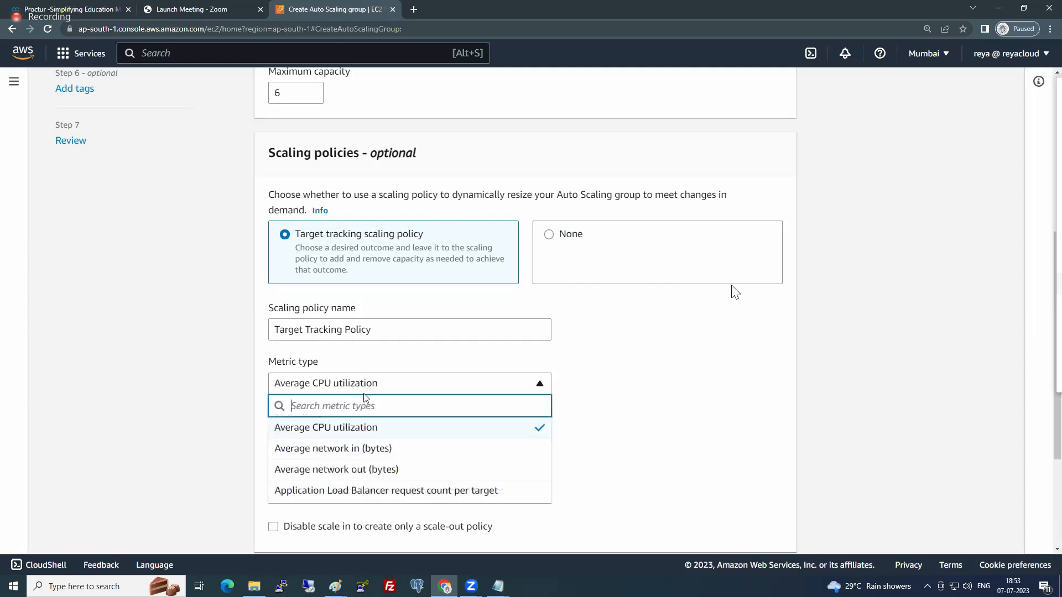
click(367, 430)
drag(307, 441, 264, 437)
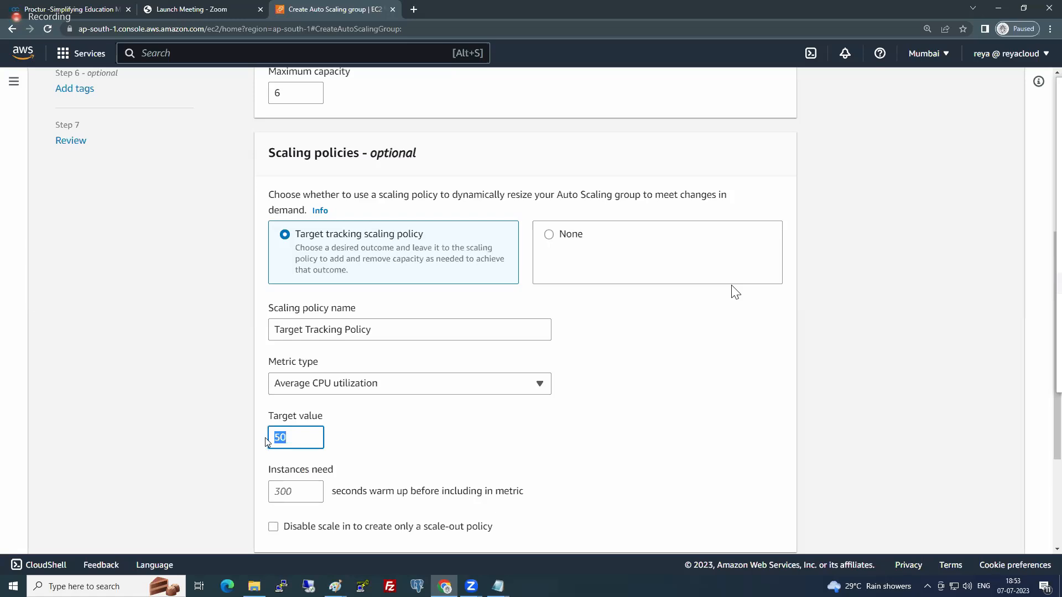
text(60)
click(344, 383)
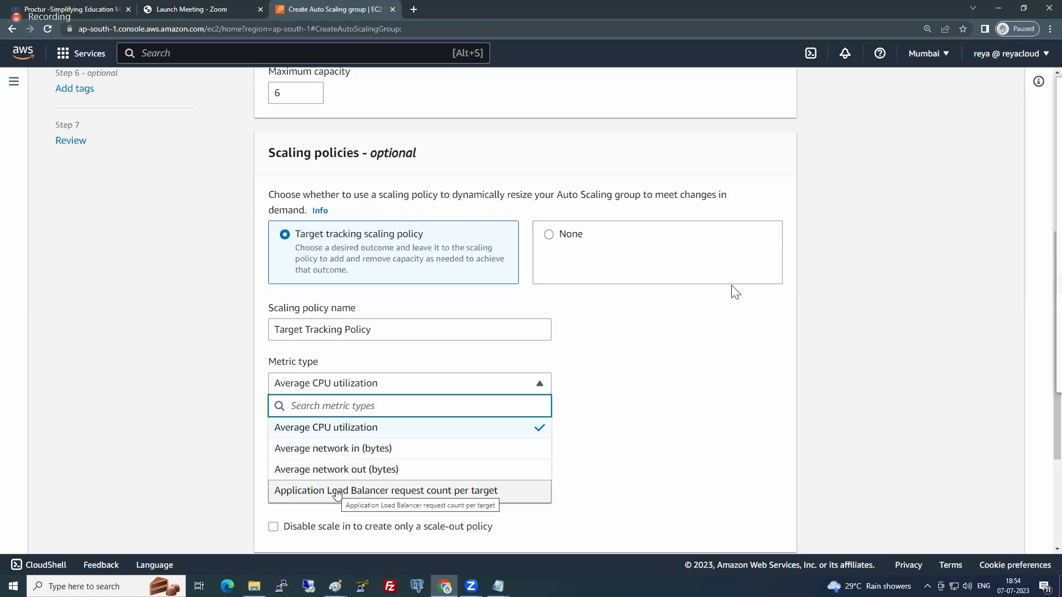
click(341, 434)
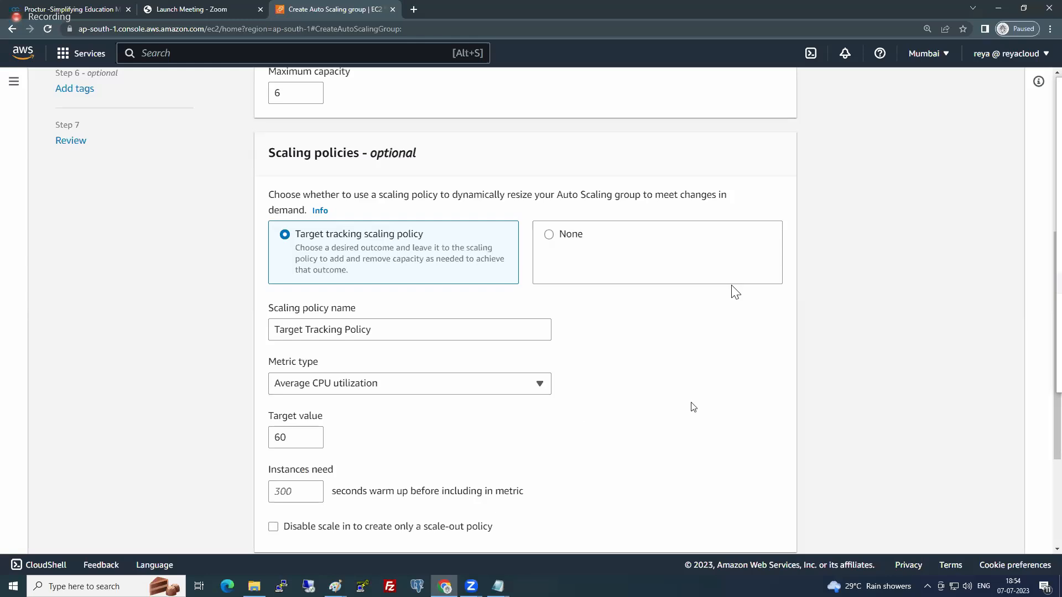
- Review the group size, target tracking policy and scale-in protection settings, and continue to the notifications step
scroll(694, 407, down, 1)
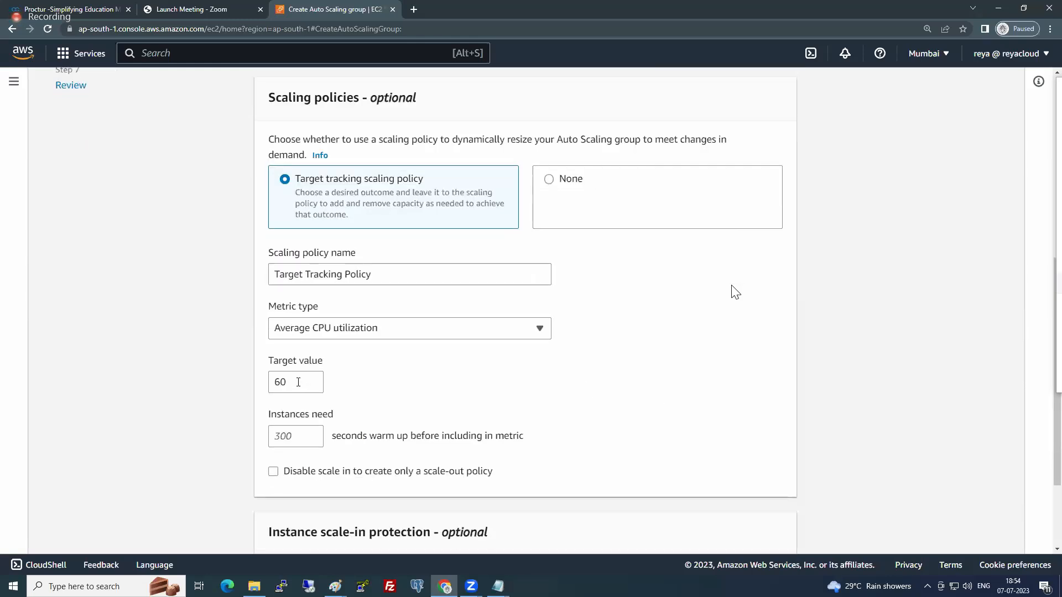
drag(310, 387, 258, 386)
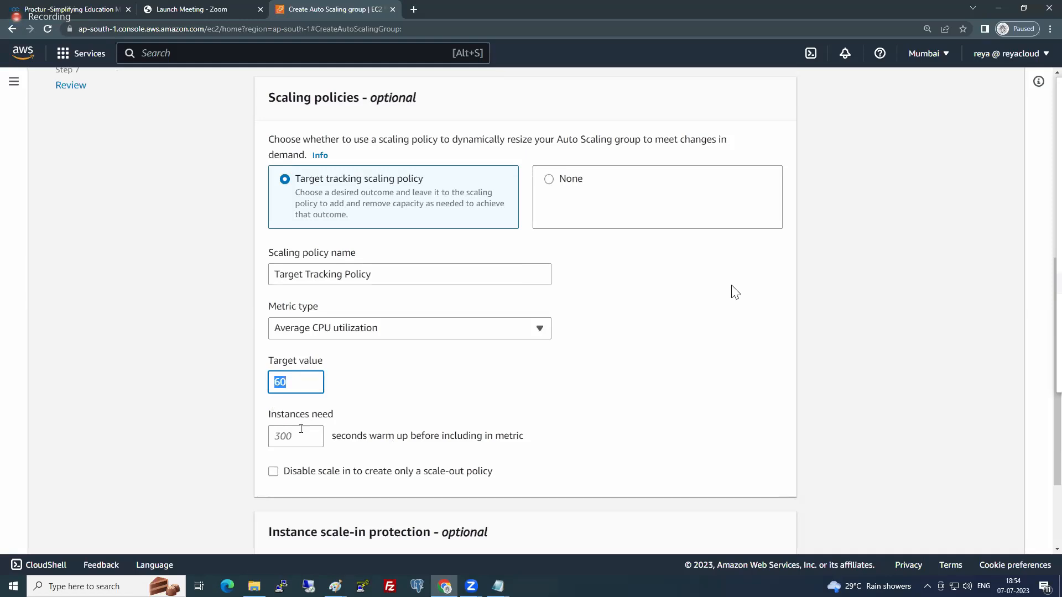
scroll(326, 460, down, 1)
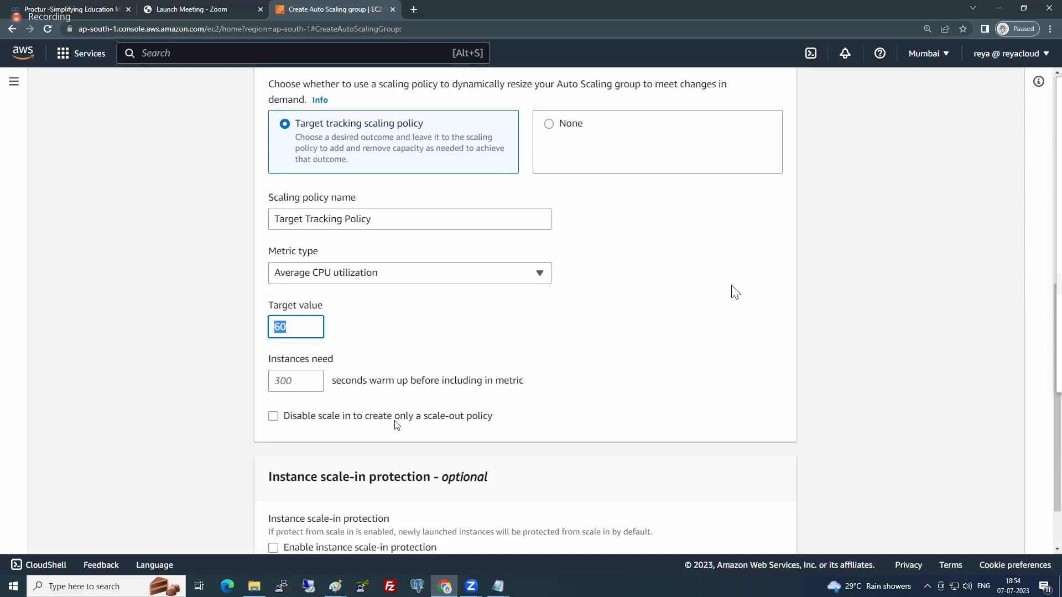
scroll(397, 425, down, 1)
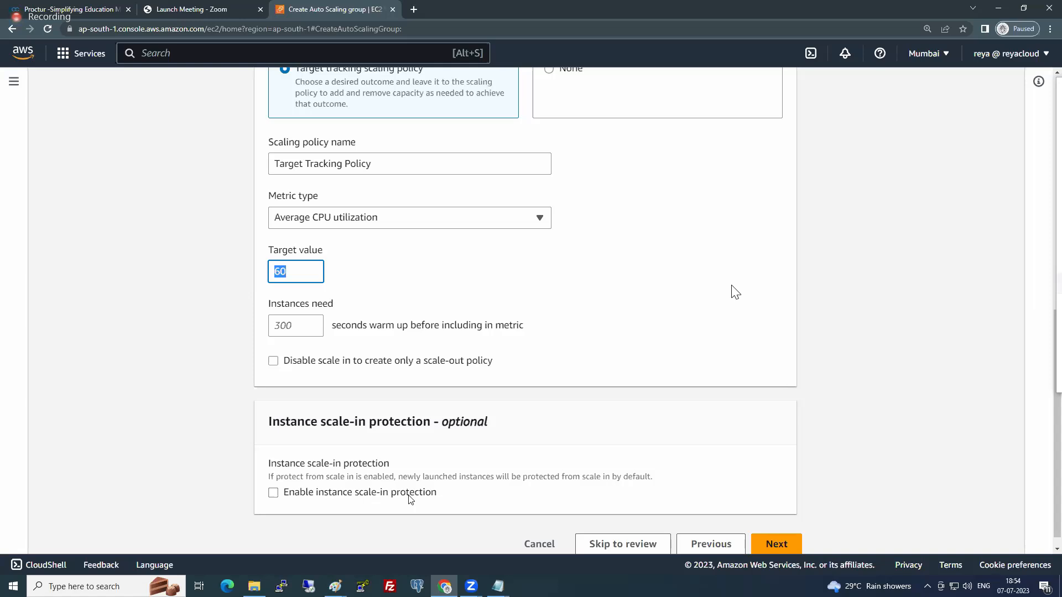
scroll(344, 356, up, 7)
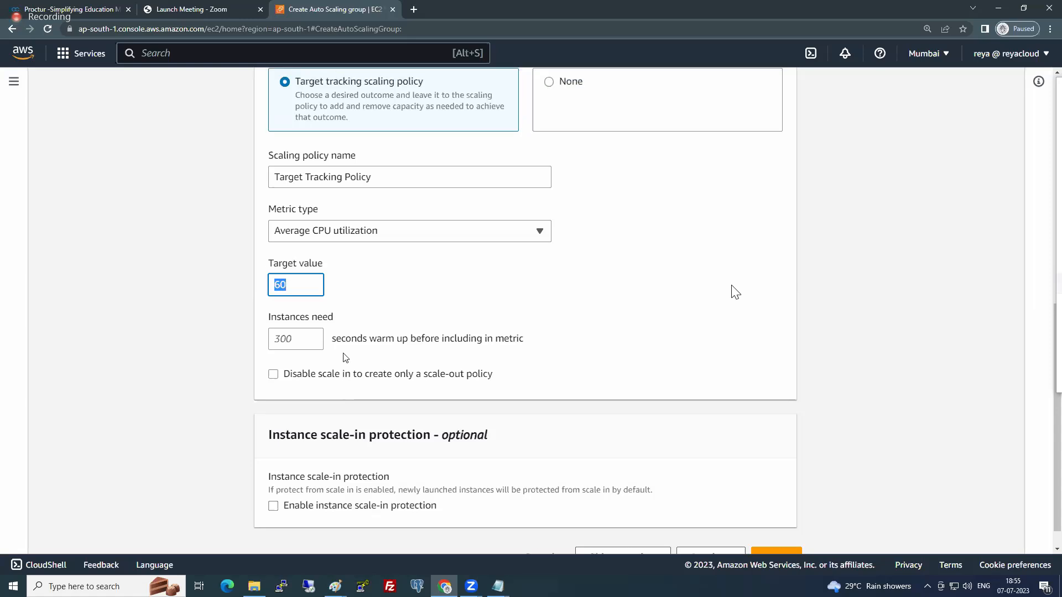
scroll(343, 356, up, 2)
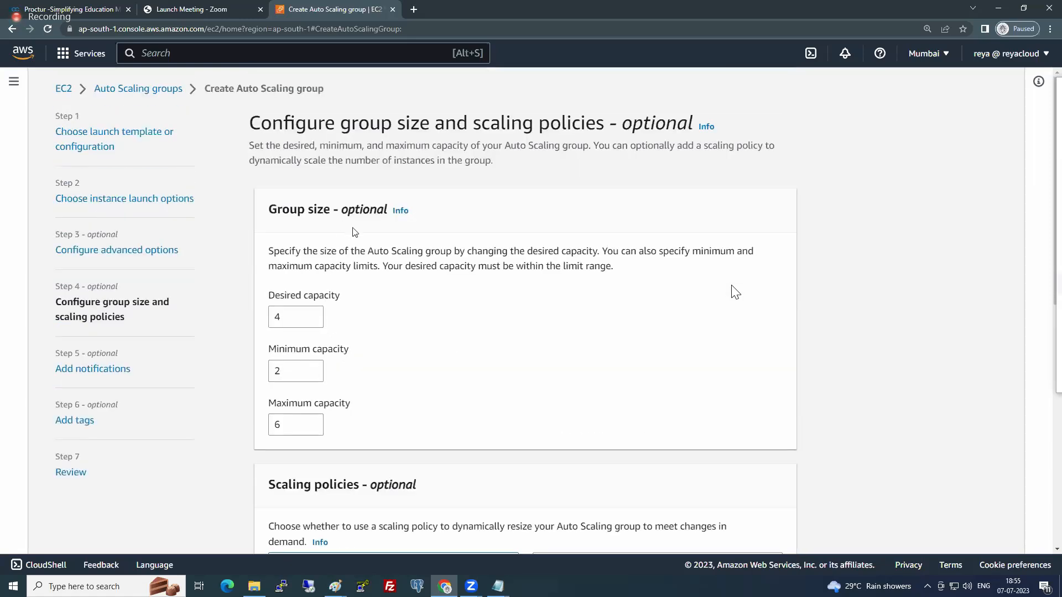
scroll(370, 286, down, 4)
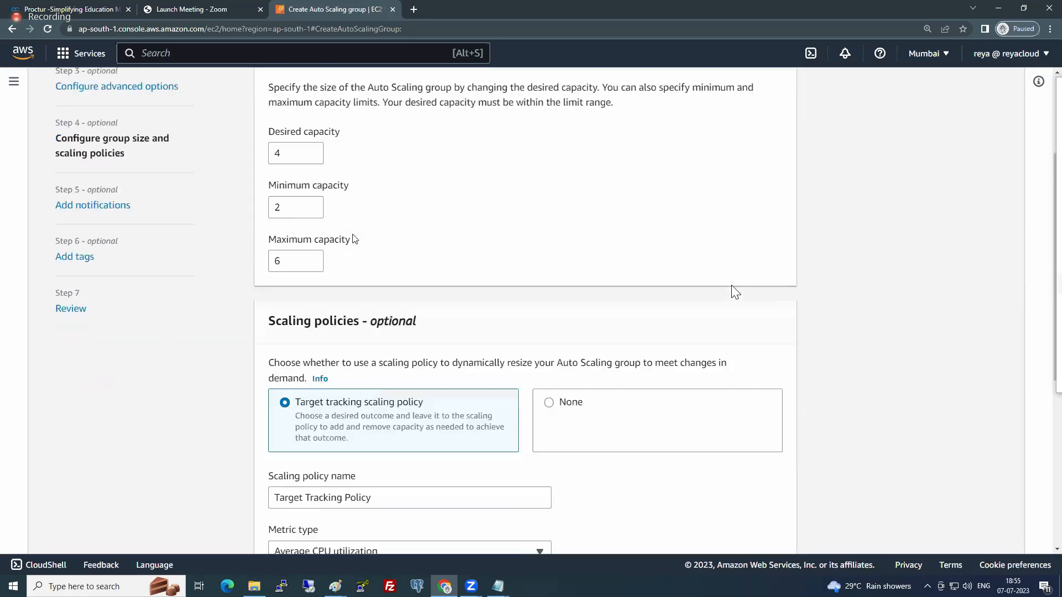
scroll(370, 286, down, 5)
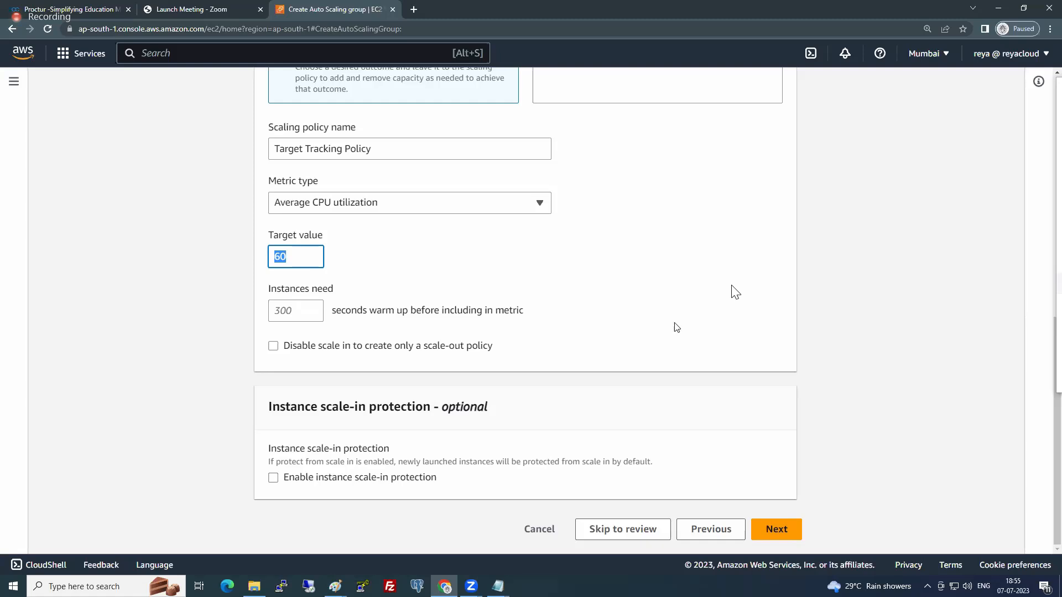
click(833, 278)
click(790, 526)
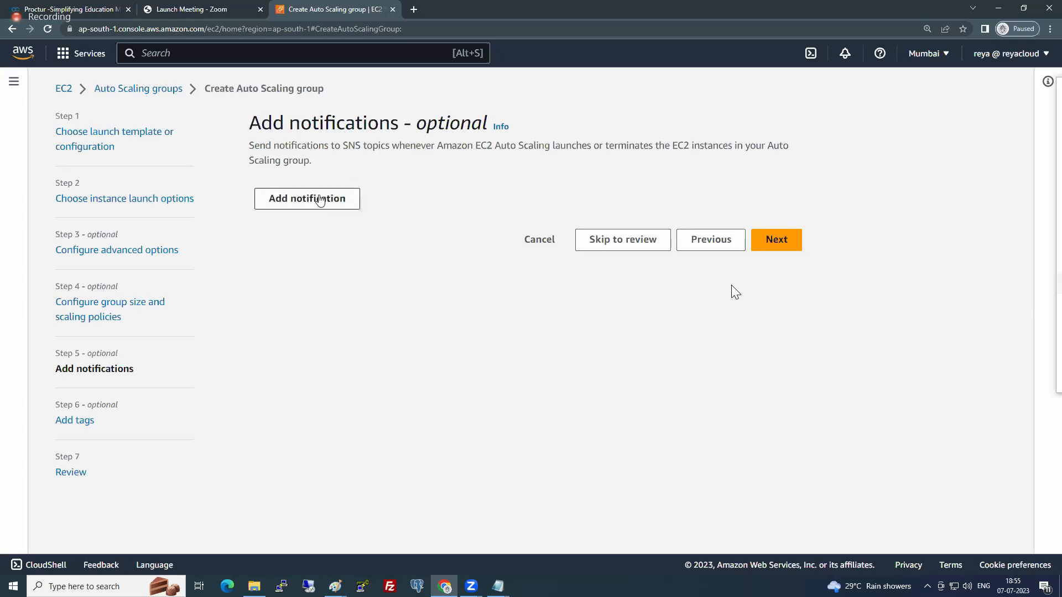
- Add a notification to the Auto Scaling group and choose to create a new SNS topic for it
click(339, 199)
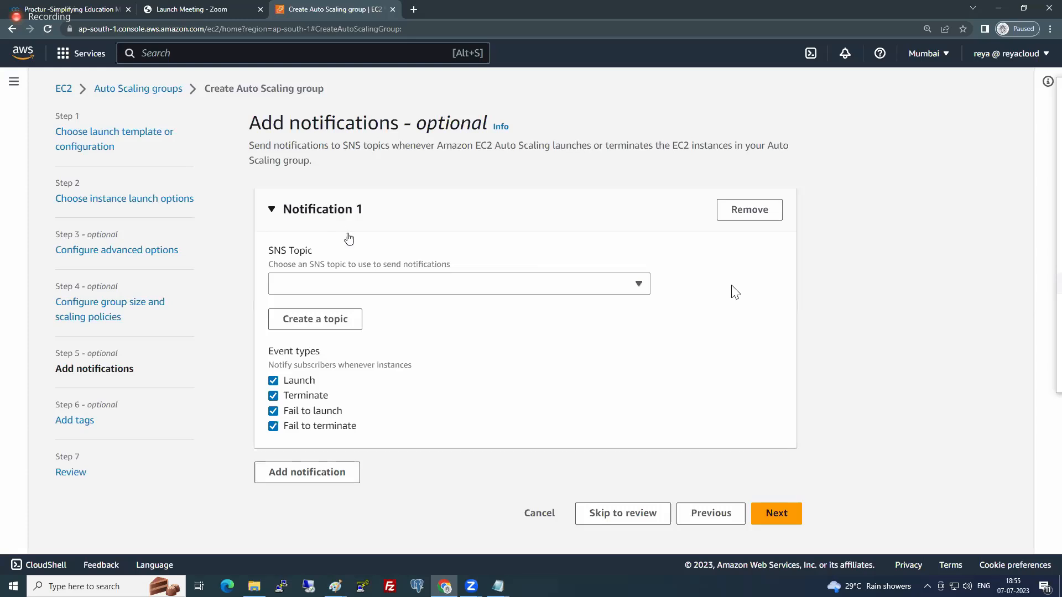
click(347, 285)
click(349, 287)
drag(269, 250, 350, 254)
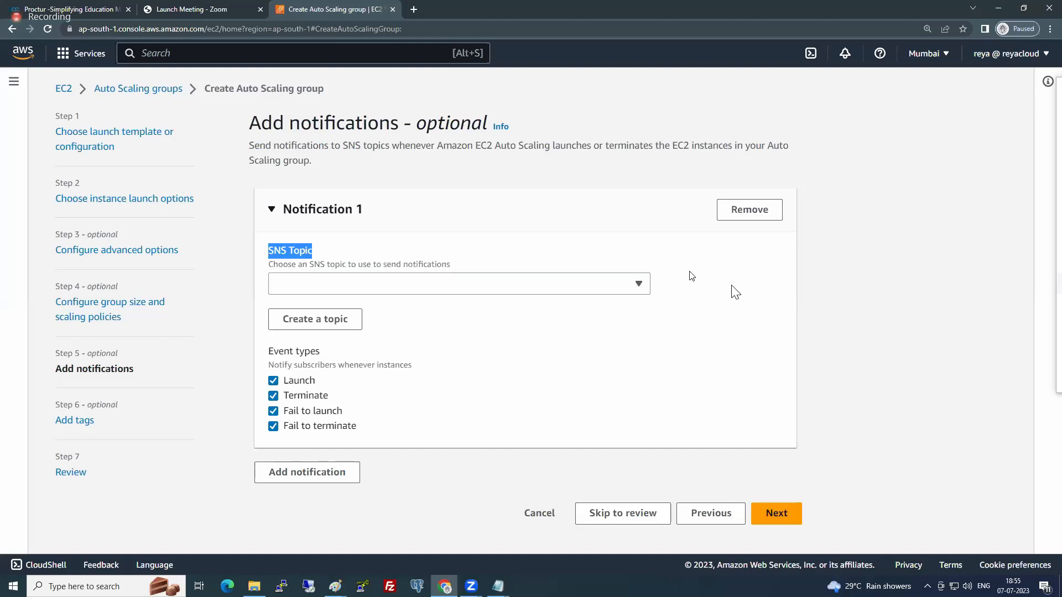
click(327, 326)
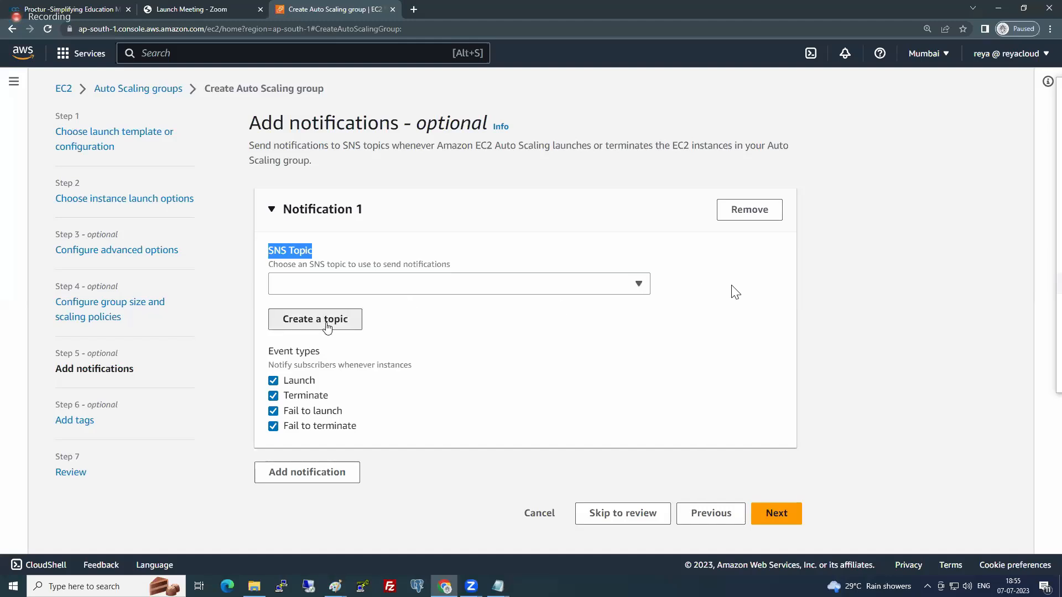
- Name the notification's new SNS topic 6PMBATCHTOPIC
click(334, 275)
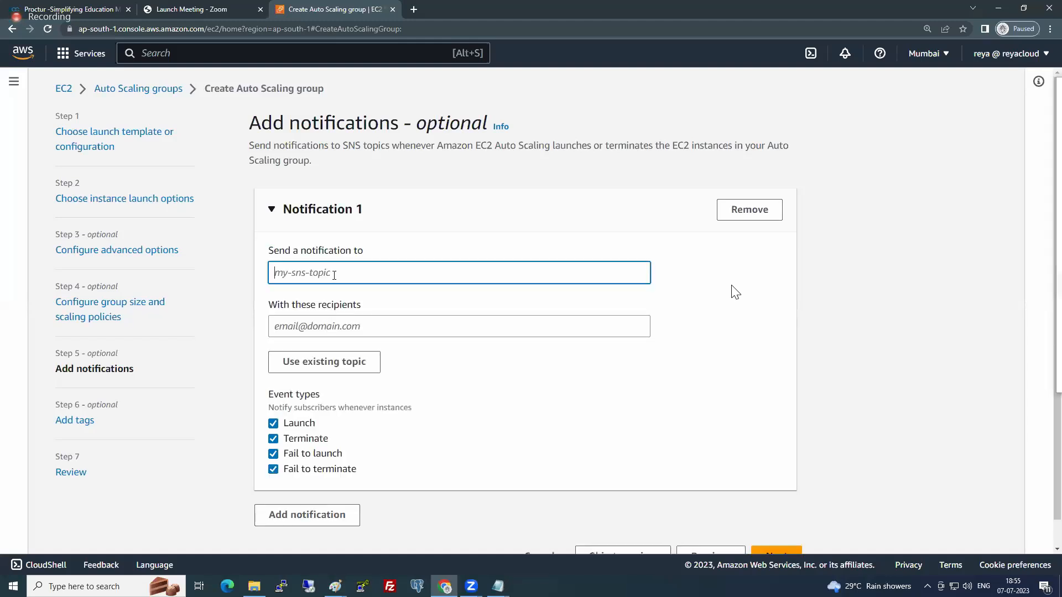
text(6PMBATCHTOPIC)
- Enter the recipient's e-mail address for the notification topic
click(329, 323)
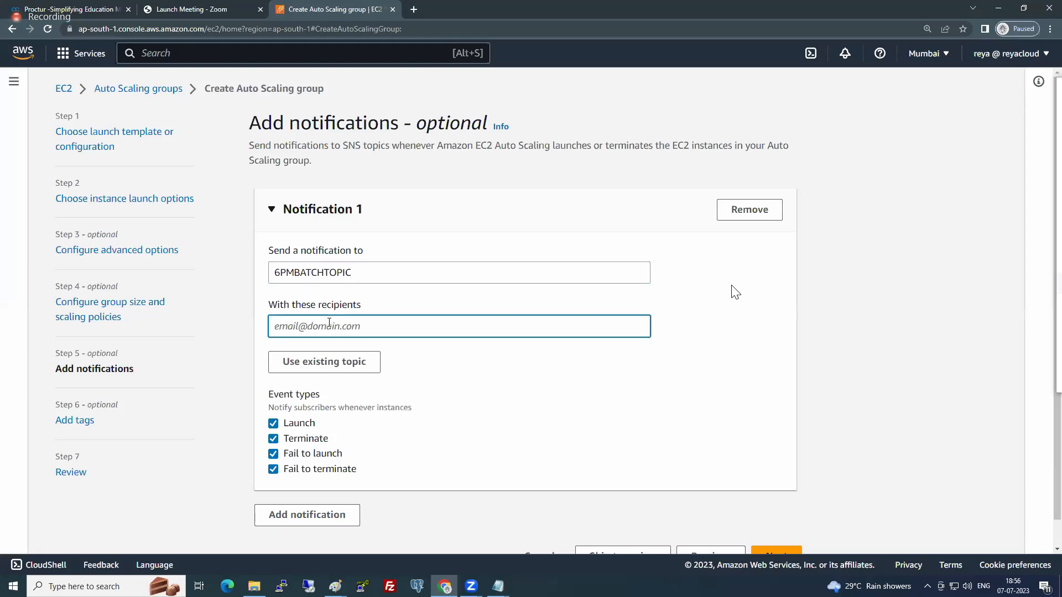
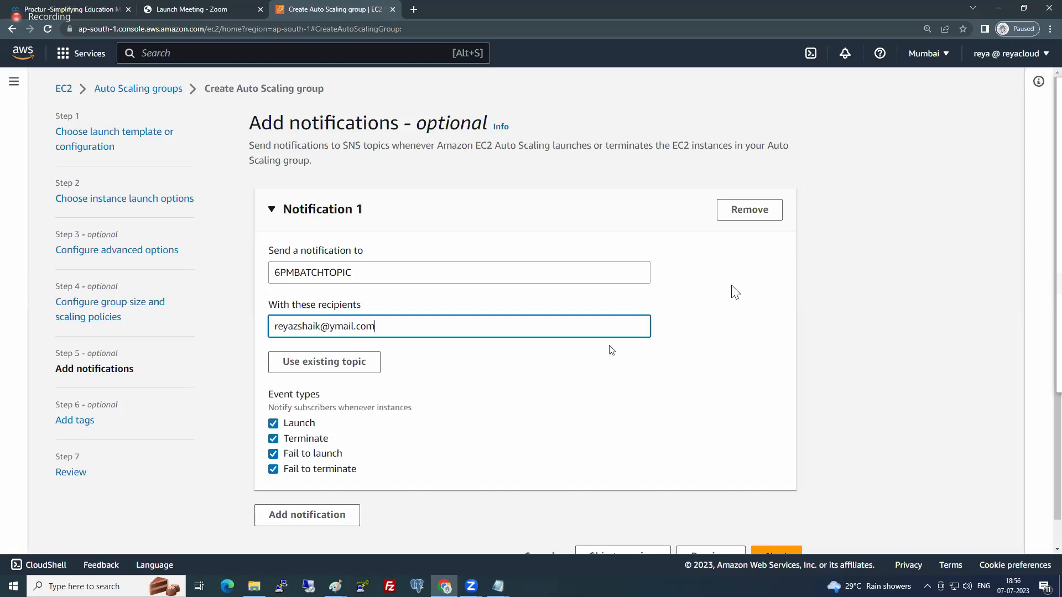
click(727, 321)
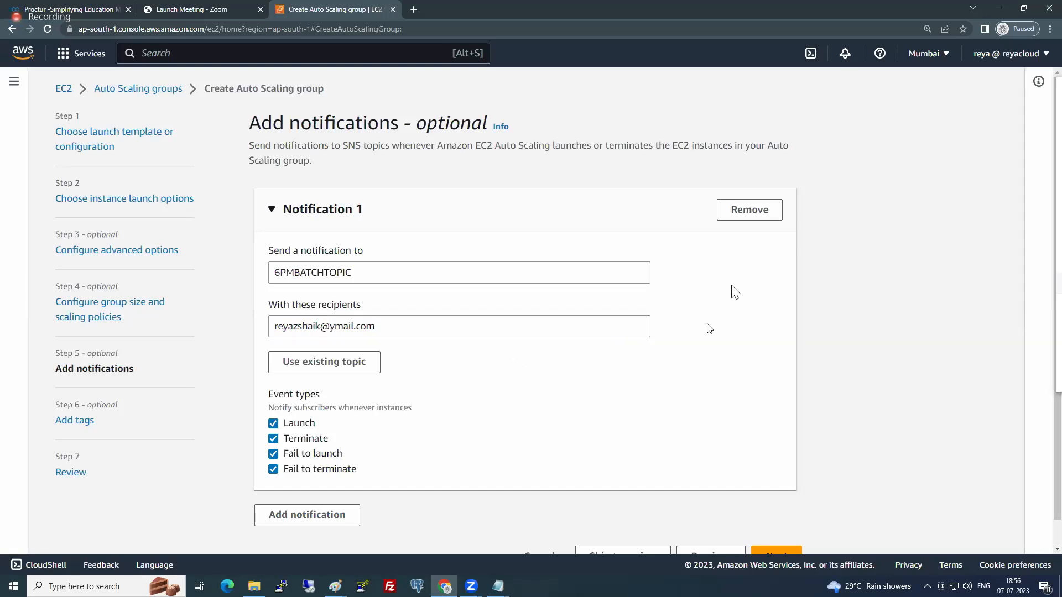
- Turn the Launch, Terminate, Fail to launch and Fail to terminate event types off and back on
scroll(531, 409, down, 1)
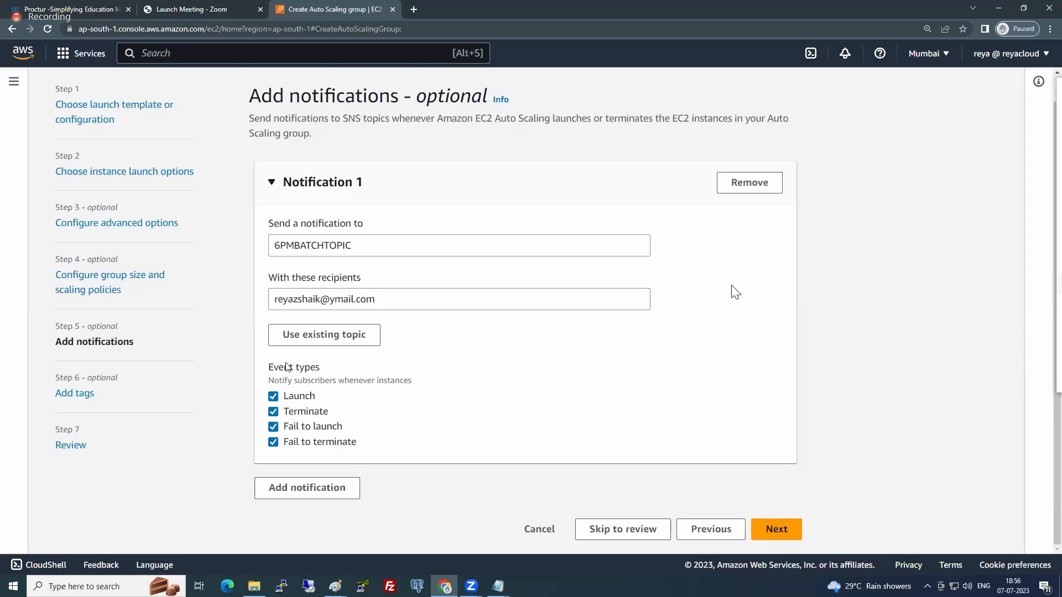
drag(285, 397, 345, 443)
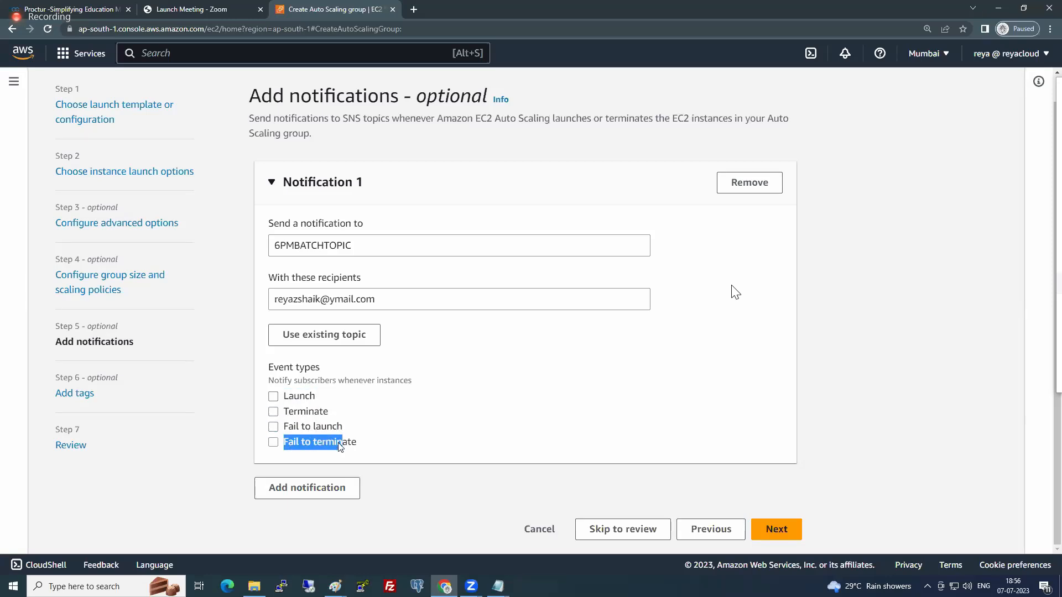
click(273, 442)
click(273, 426)
click(274, 413)
click(274, 427)
click(271, 399)
click(273, 399)
click(273, 411)
click(272, 398)
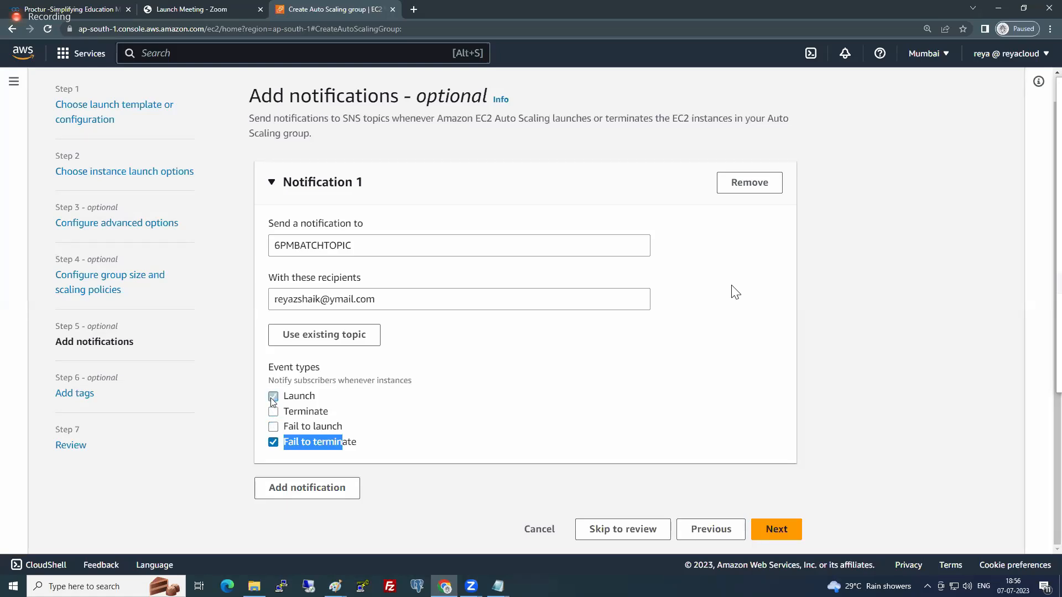
click(274, 429)
click(273, 412)
click(520, 401)
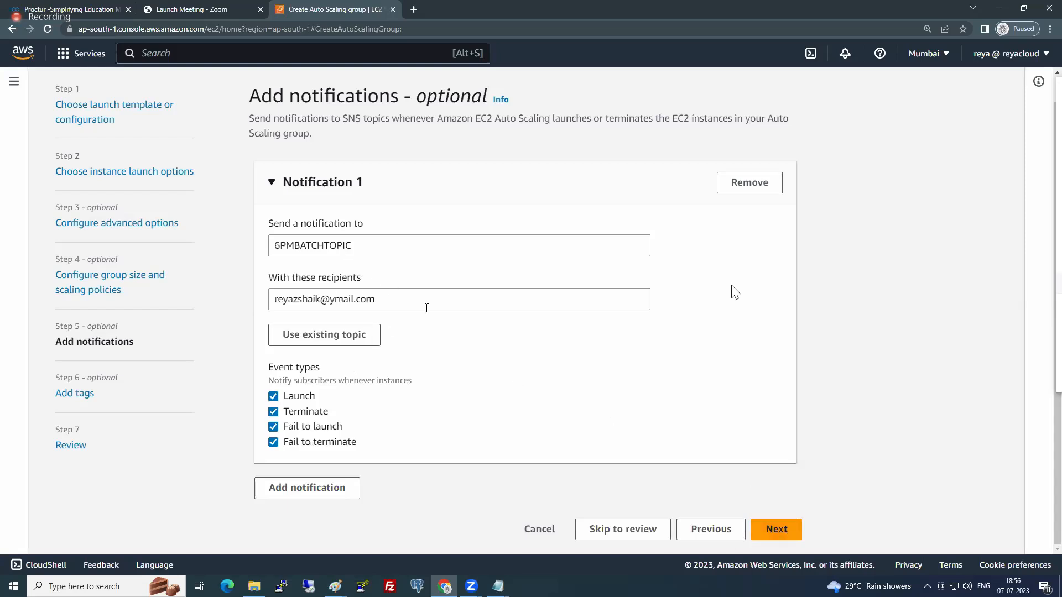
drag(378, 299, 274, 302)
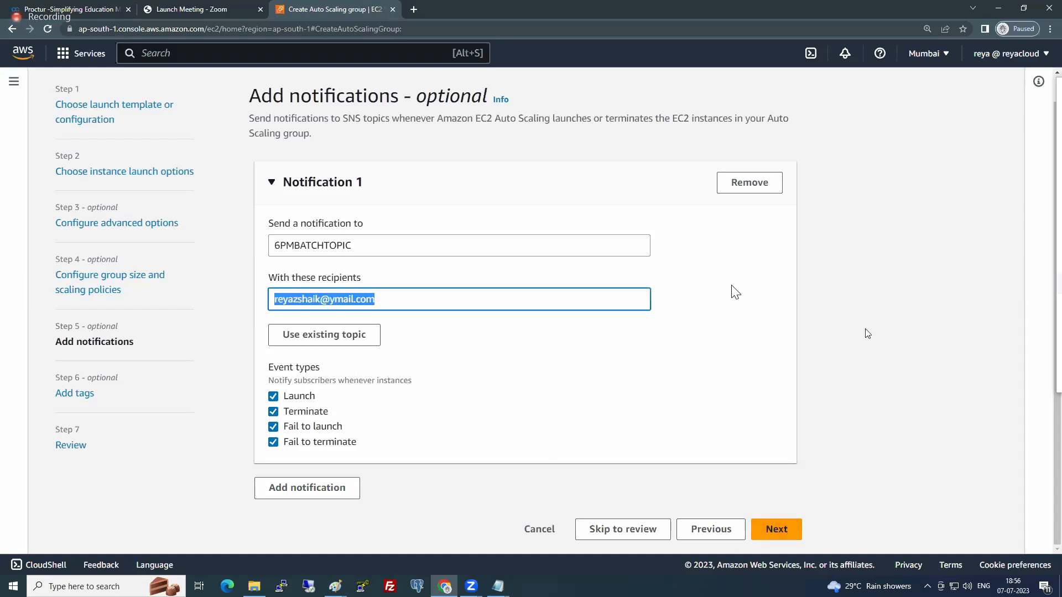
click(369, 320)
click(384, 299)
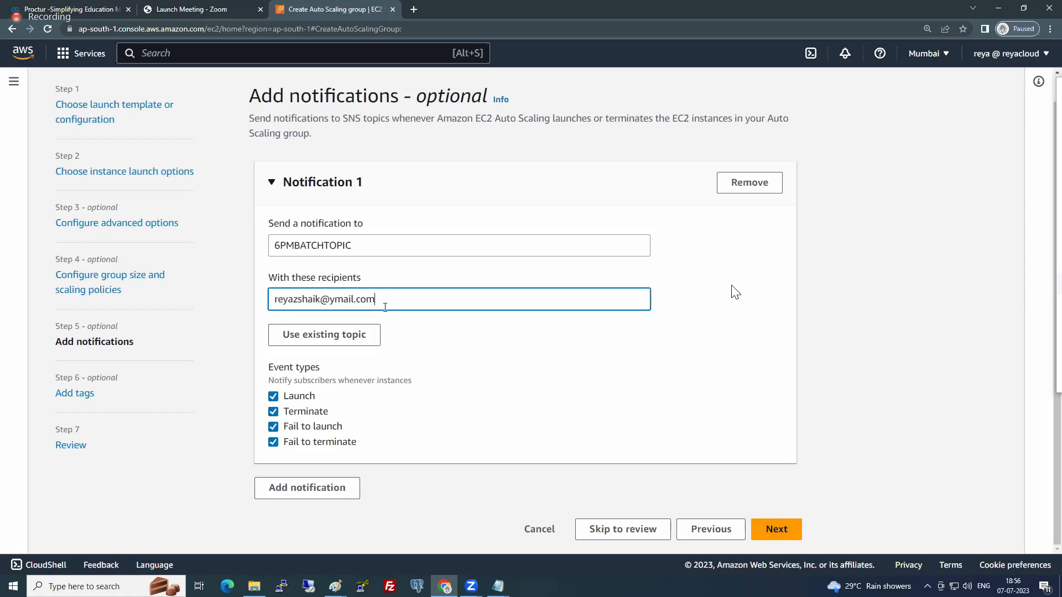
click(814, 343)
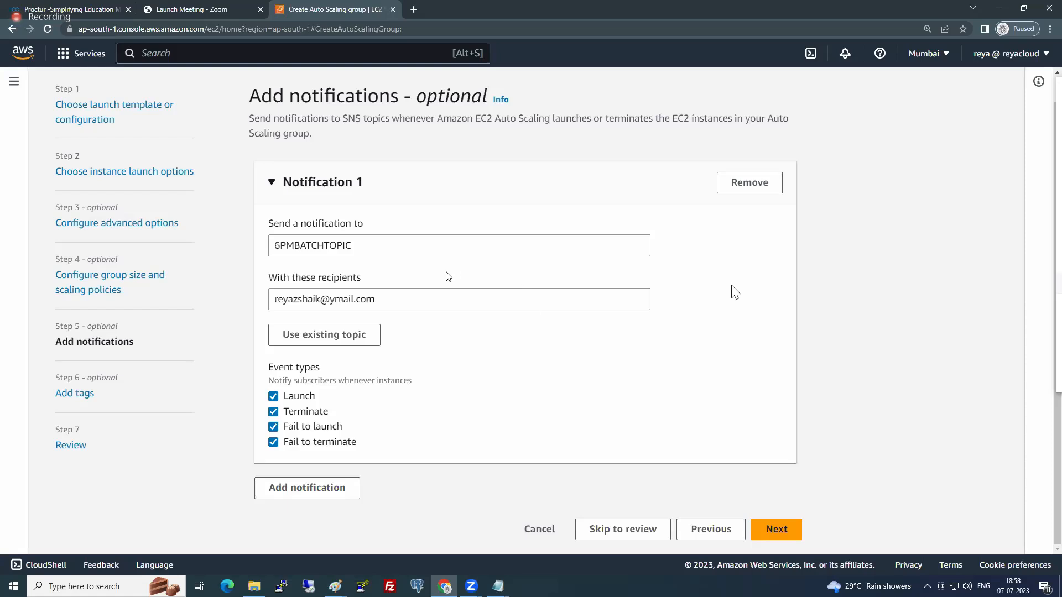
- Continue past the notifications without adding tags, review the settings and create the Auto Scaling group MyAutoGRP
click(788, 528)
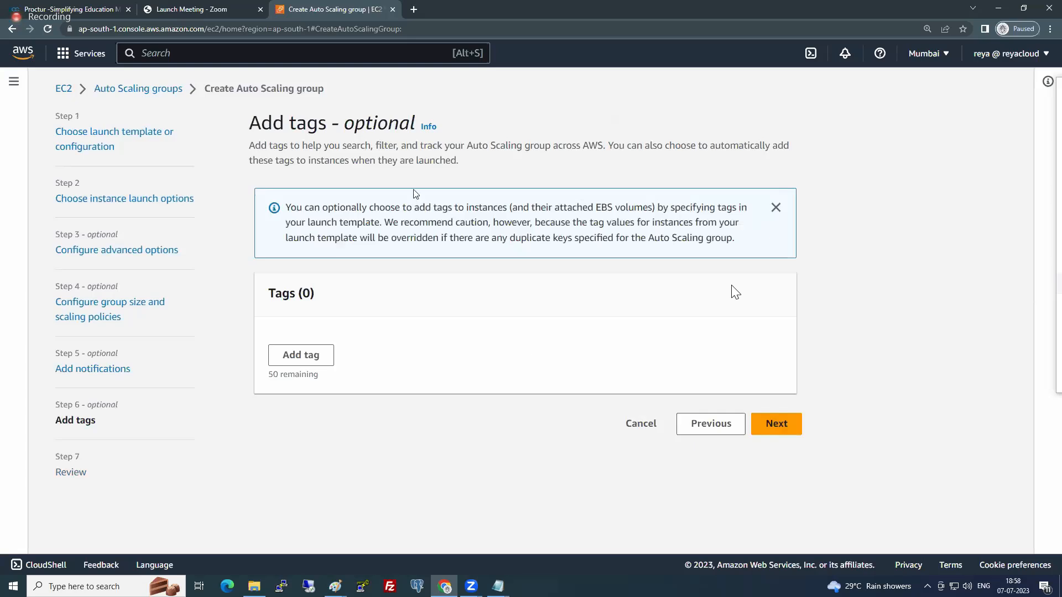
click(774, 424)
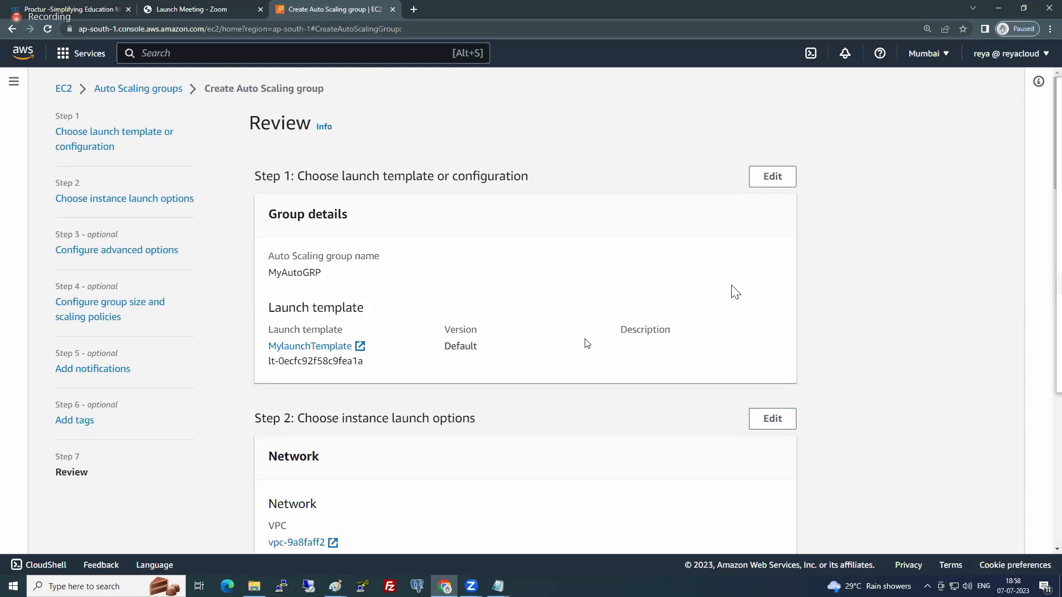
scroll(586, 339, down, 1)
scroll(585, 339, down, 20)
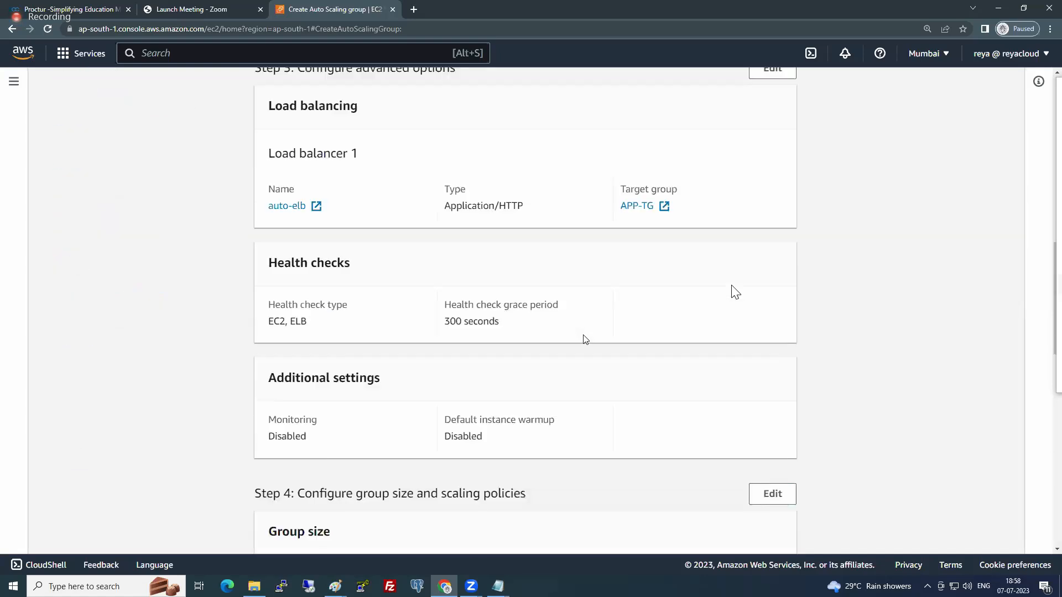
scroll(583, 334, down, 1)
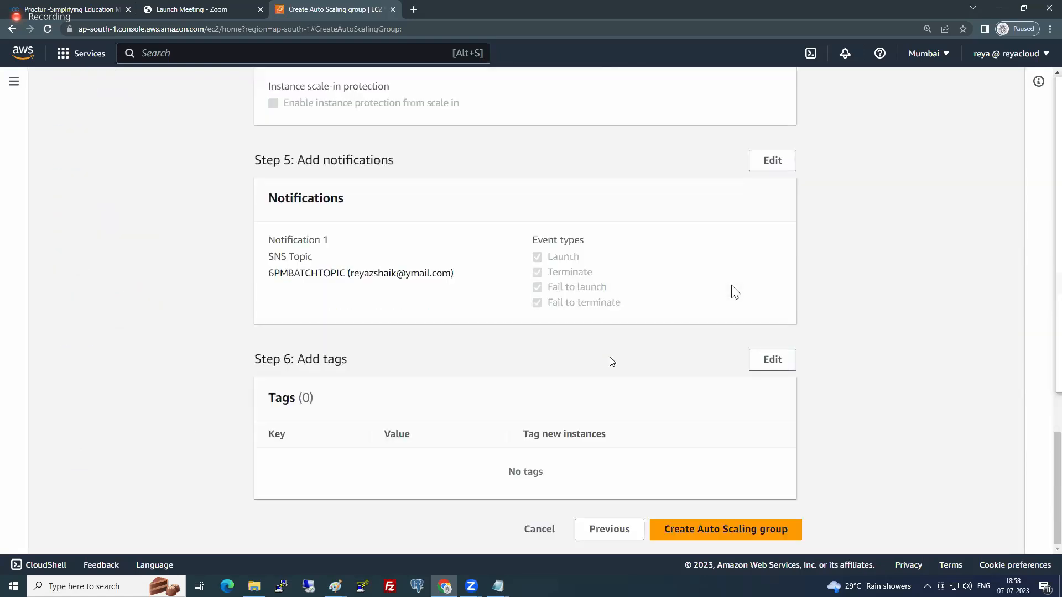
click(733, 532)
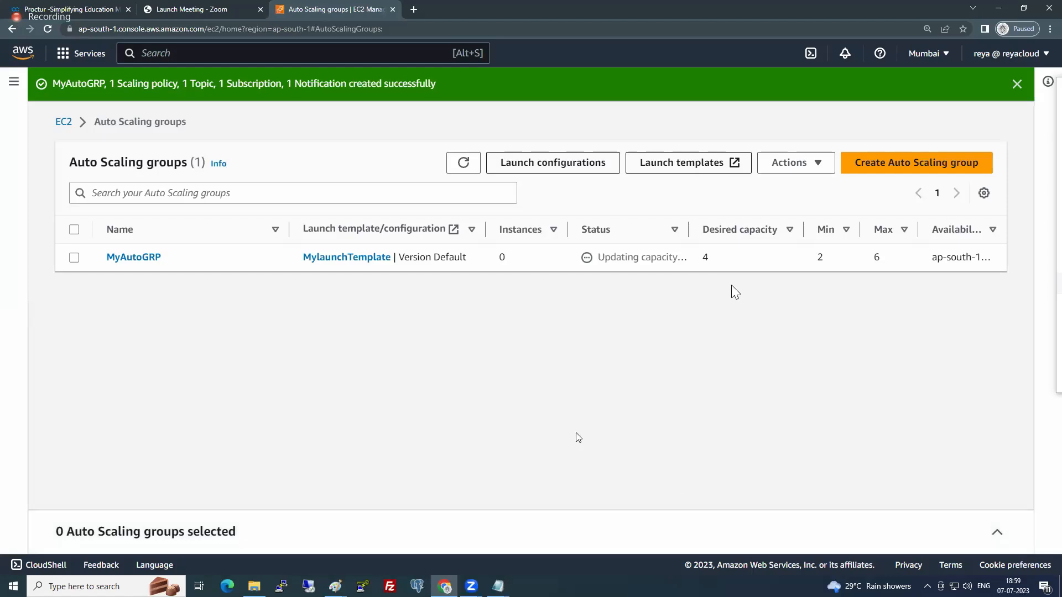
- Refresh MyAutoGRP's capacity status and check the launched instances on the EC2 Instances page in a new browser tab
drag(599, 257, 686, 257)
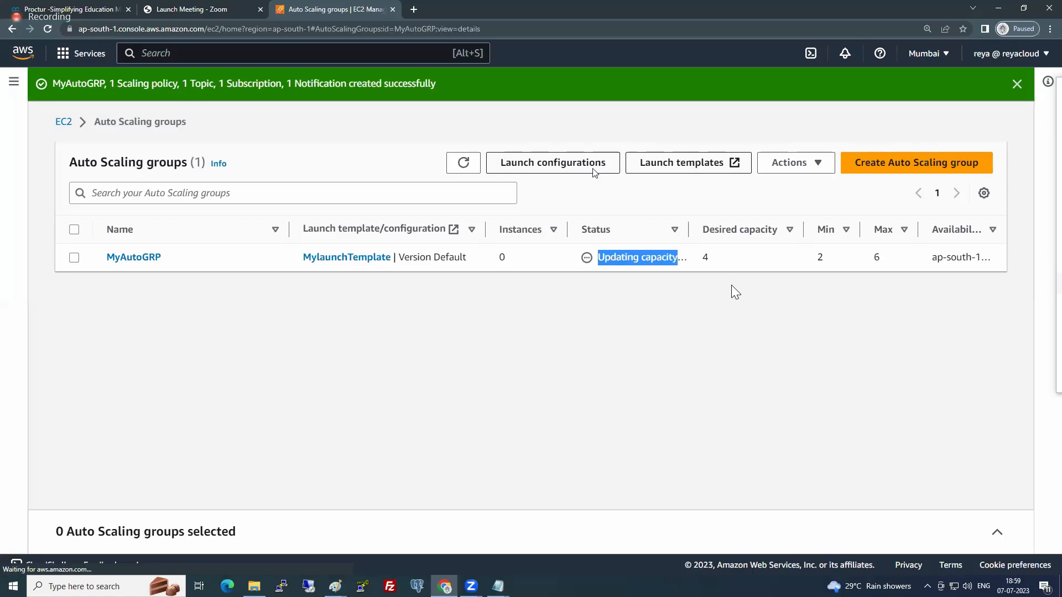
click(462, 163)
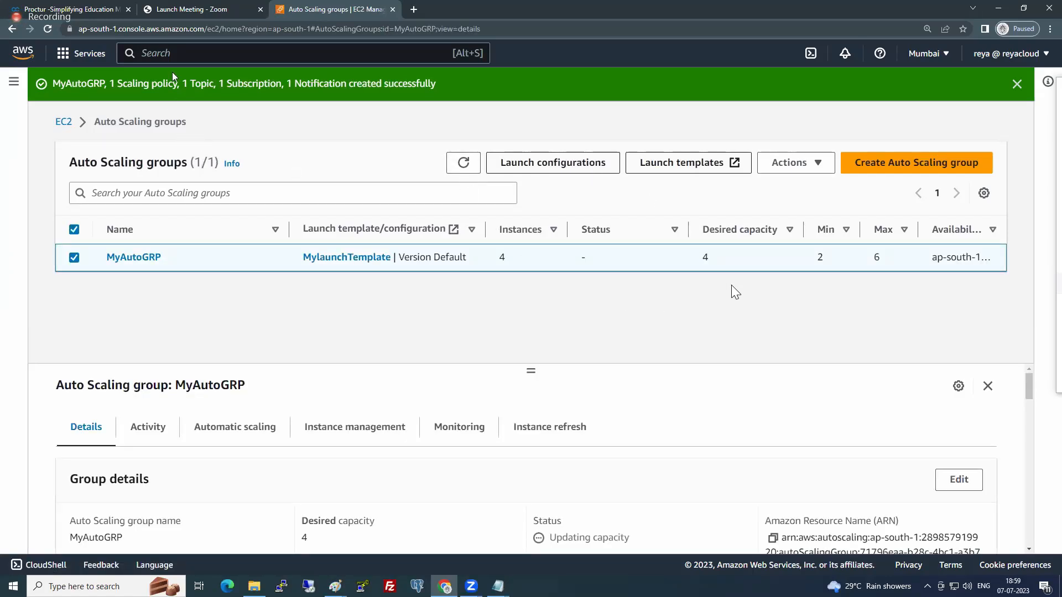
click(14, 81)
right_click(47, 219)
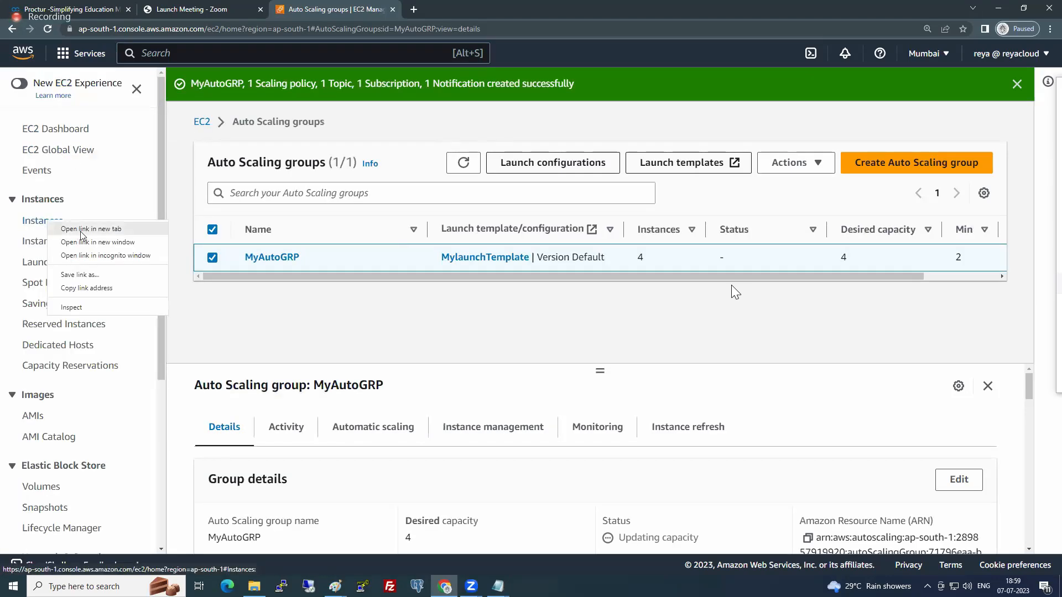
click(75, 228)
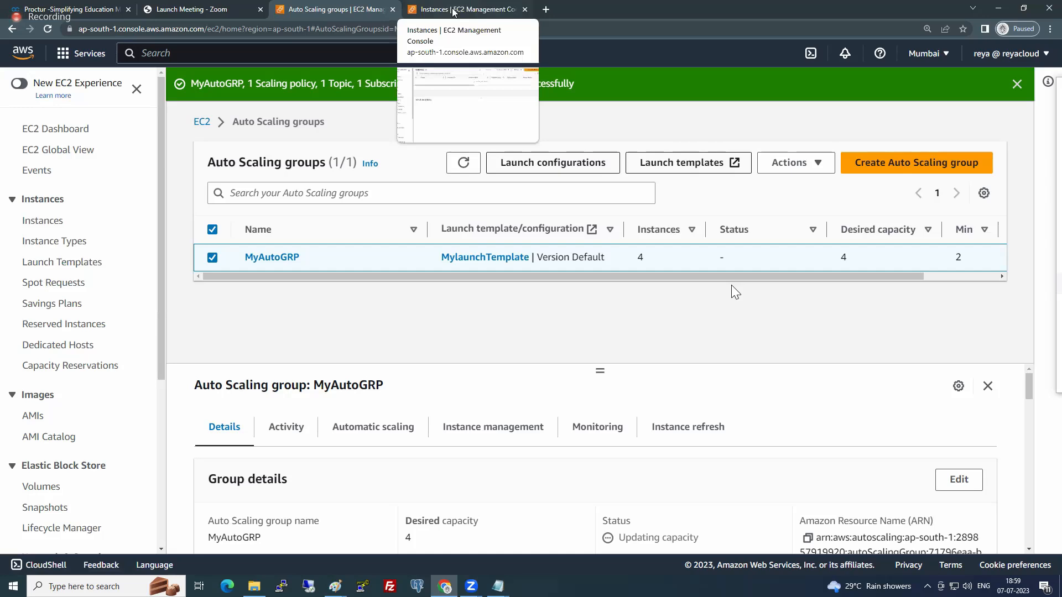
click(453, 9)
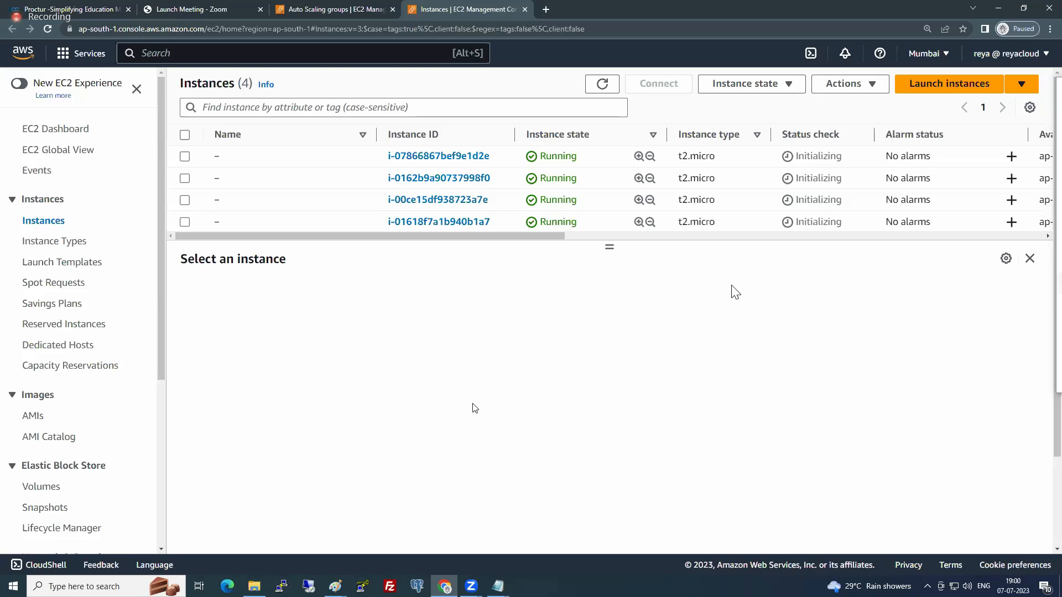
click(605, 89)
- Examine the registered targets and their health status in the APP-TG target group, dismissing the old-experience notice
scroll(107, 433, down, 4)
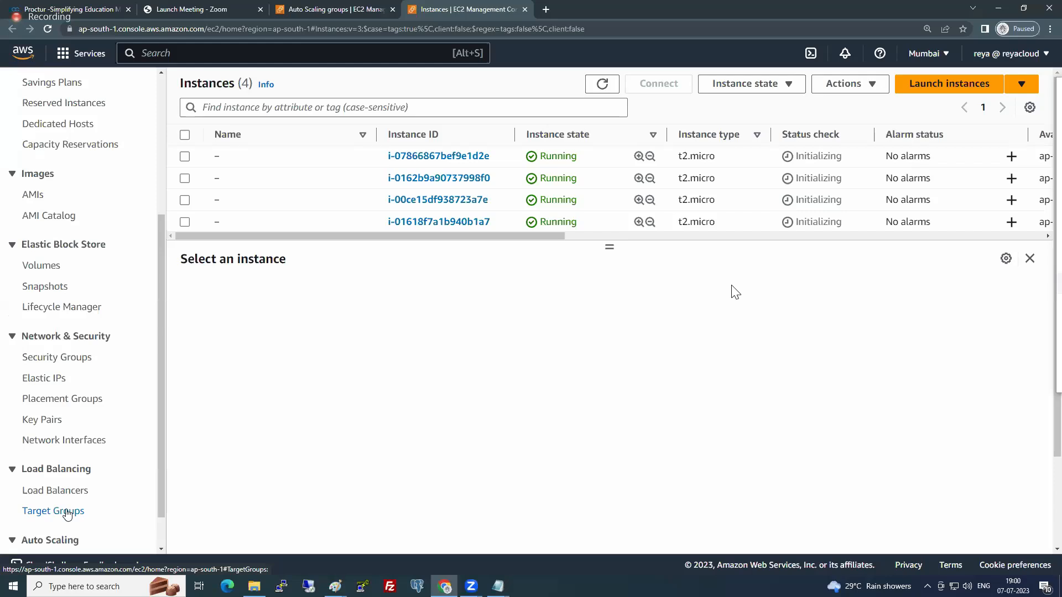
click(66, 512)
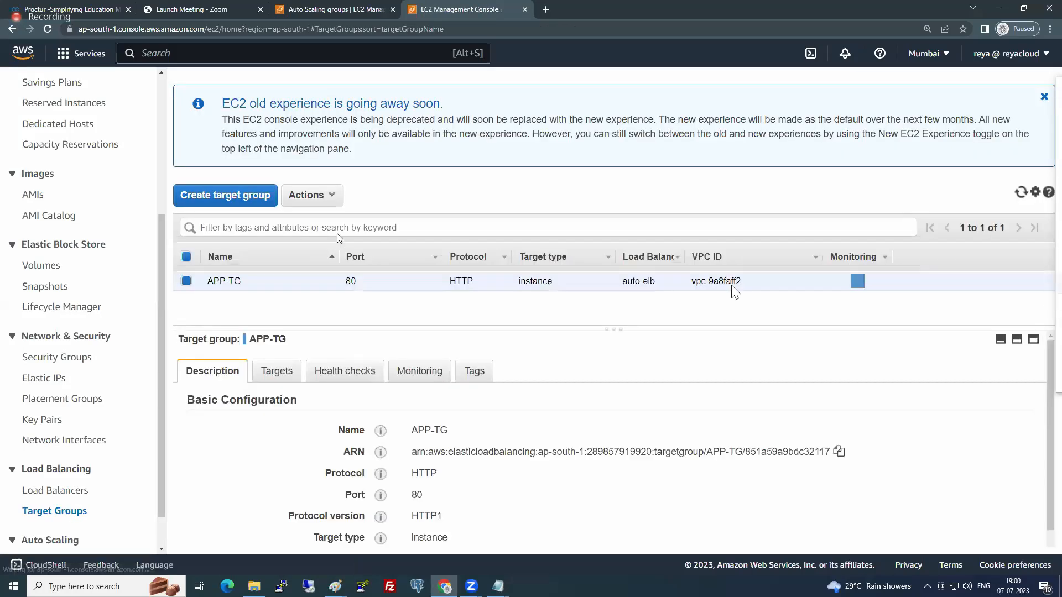
click(279, 376)
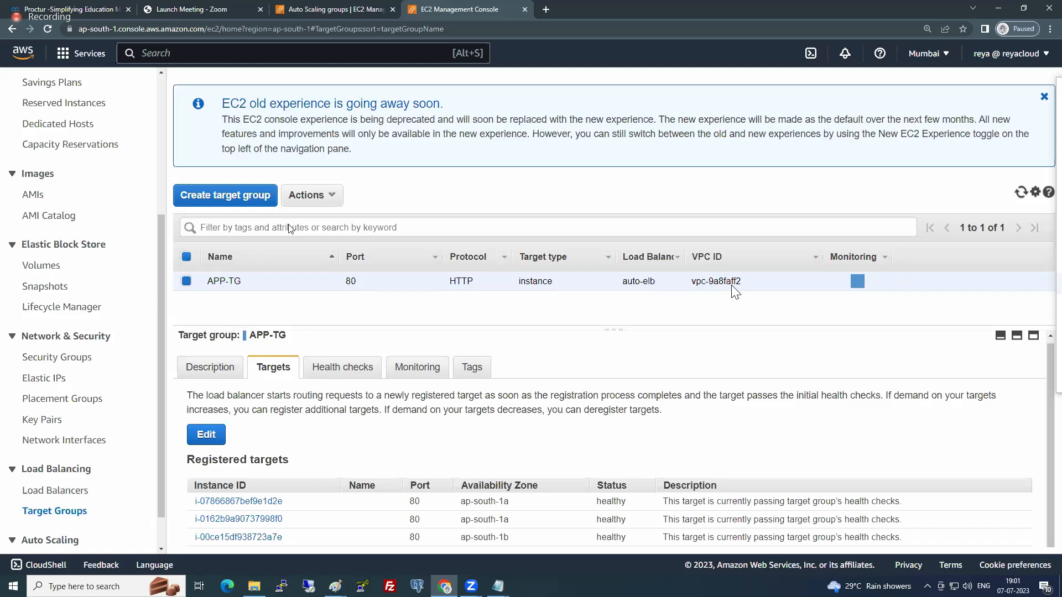
click(309, 367)
click(284, 372)
click(1044, 98)
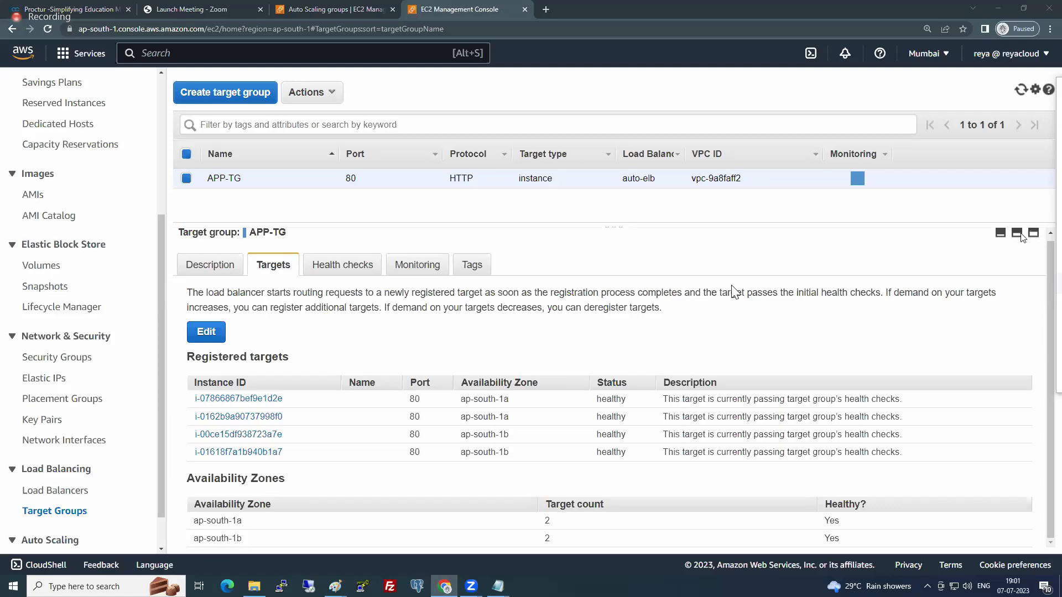
- Collapse the target group details, reselect APP-TG and enlarge its details again to examine all registered targets
click(1003, 235)
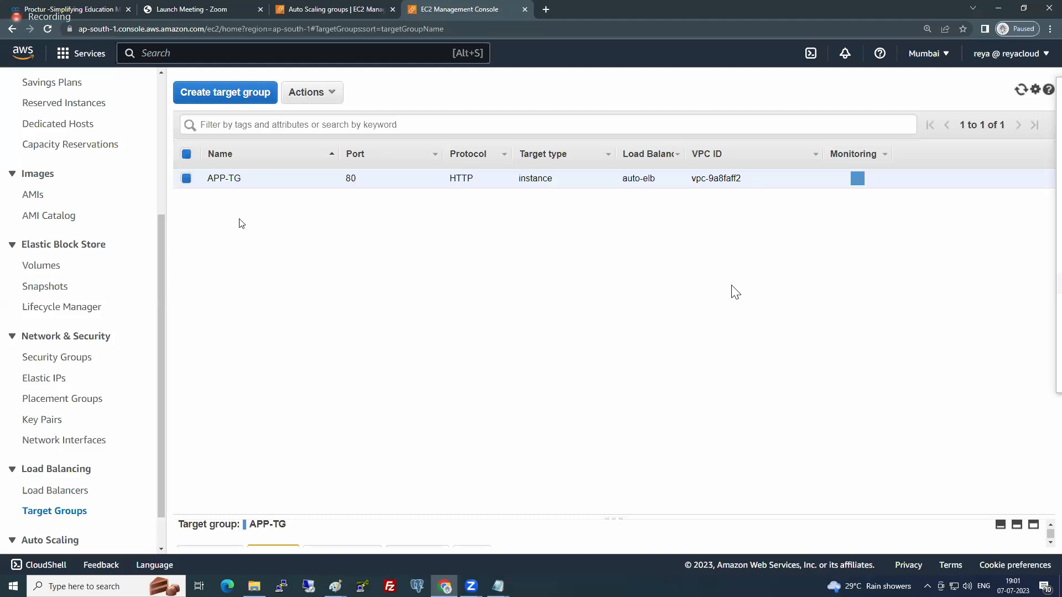
click(187, 180)
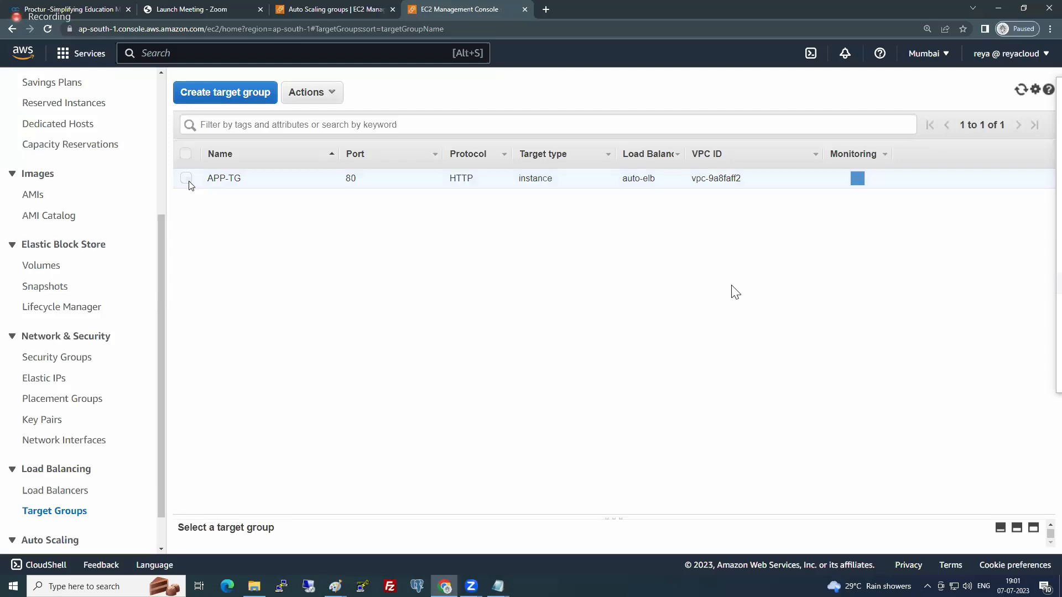
click(187, 180)
click(189, 185)
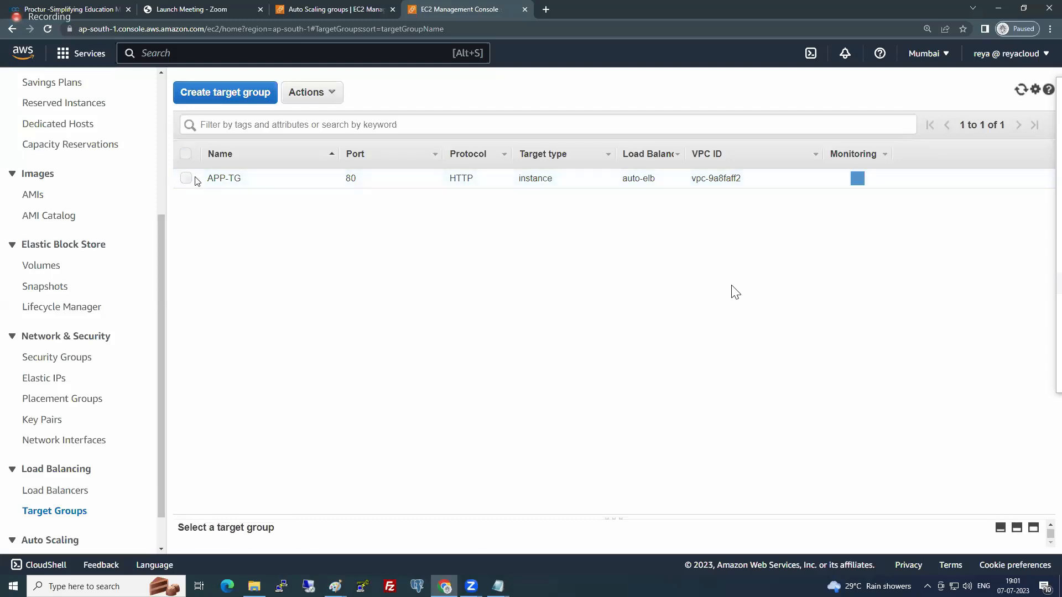
click(196, 180)
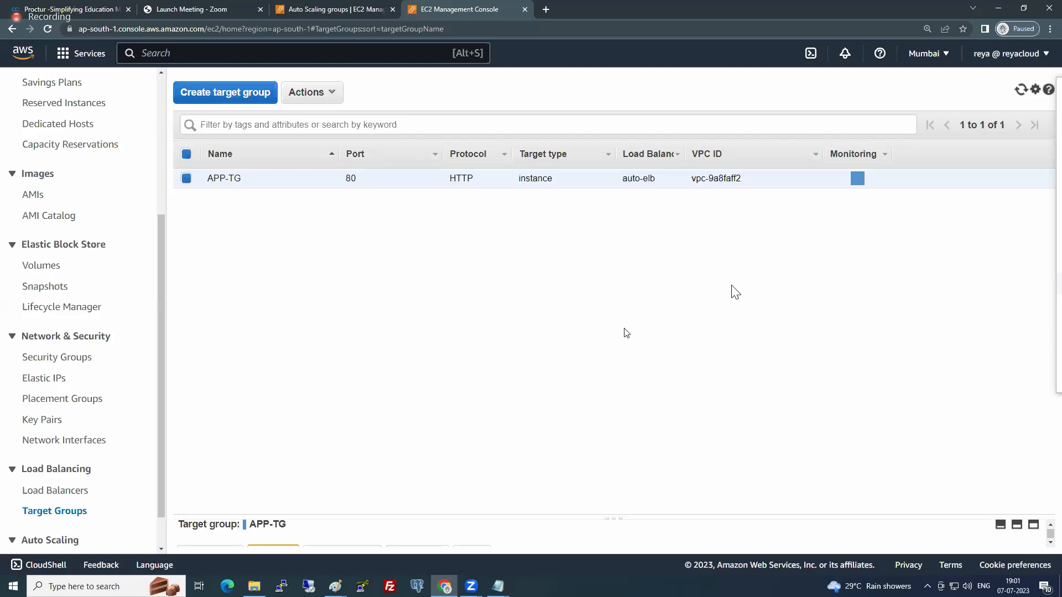
click(187, 179)
click(186, 179)
click(1018, 526)
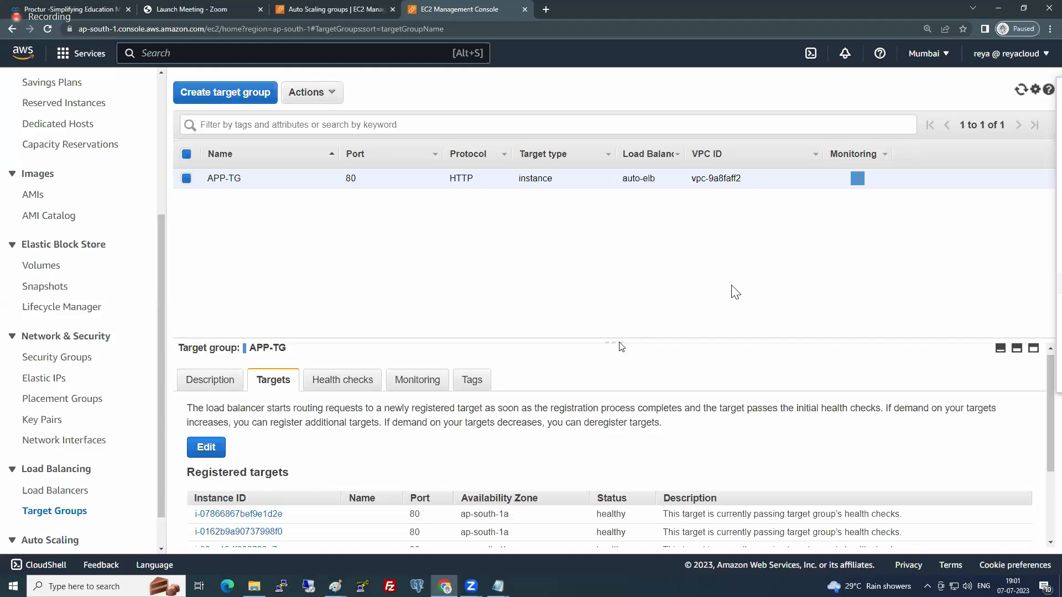
drag(618, 343, 604, 246)
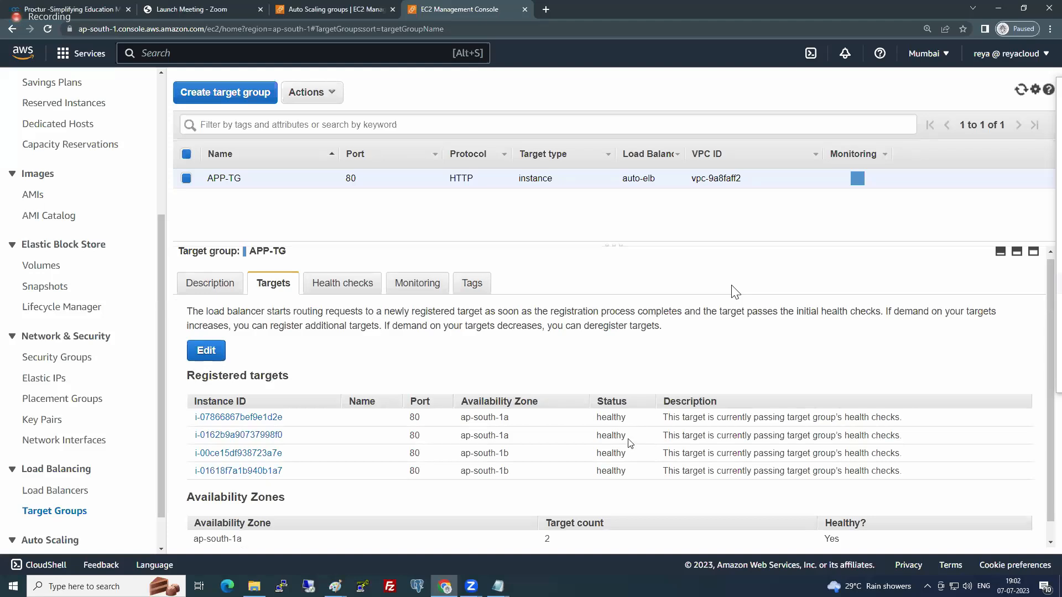
- Copy the DNS name of the auto-elb load balancer
click(47, 494)
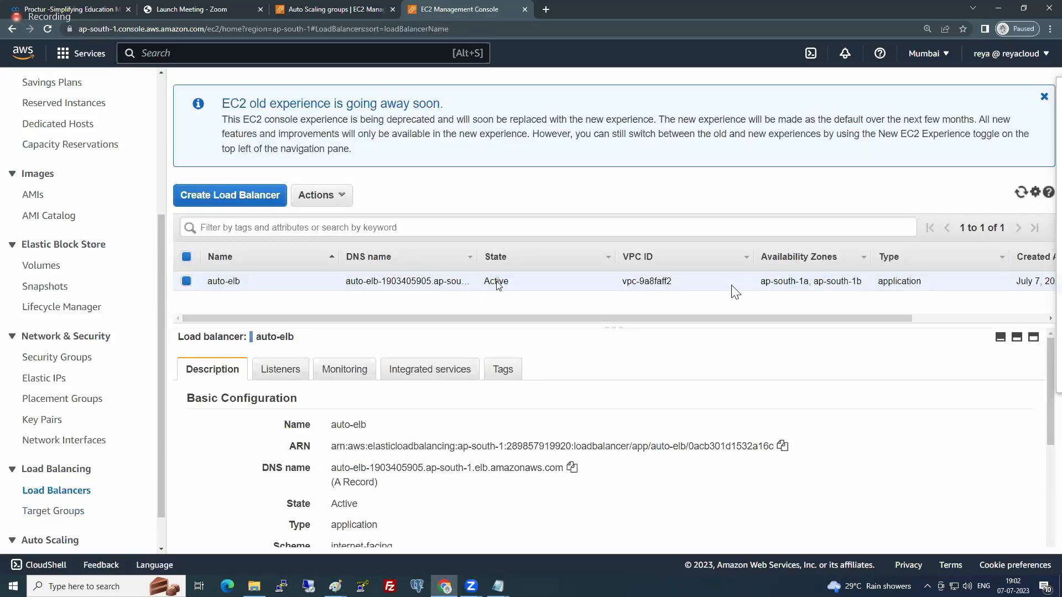
click(571, 467)
- Open the inbound rules of the Default-SG security group for editing and set the HTTP rule's source to My IP
click(68, 359)
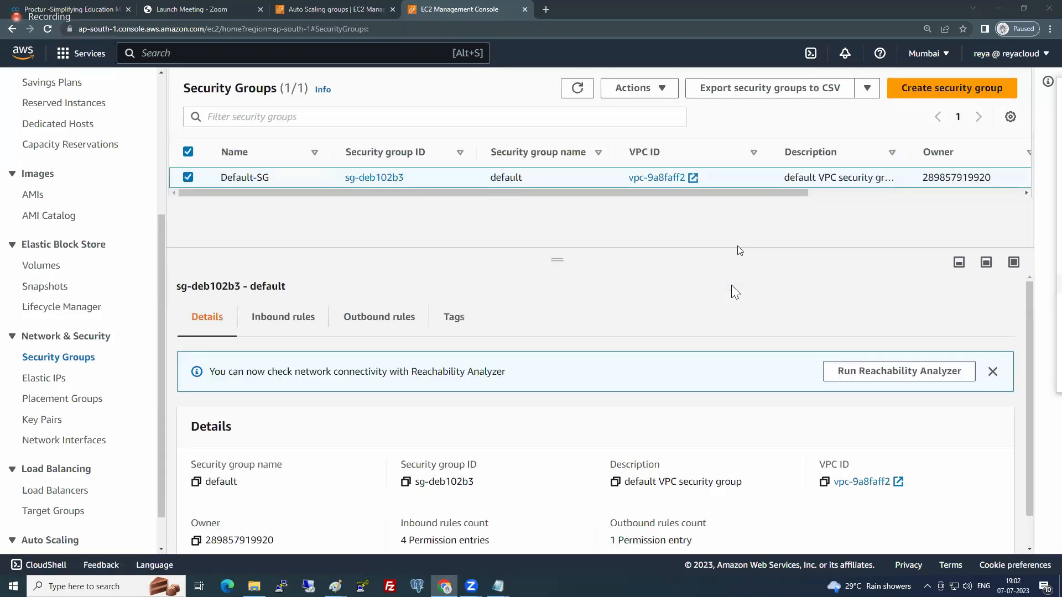
click(283, 316)
click(940, 429)
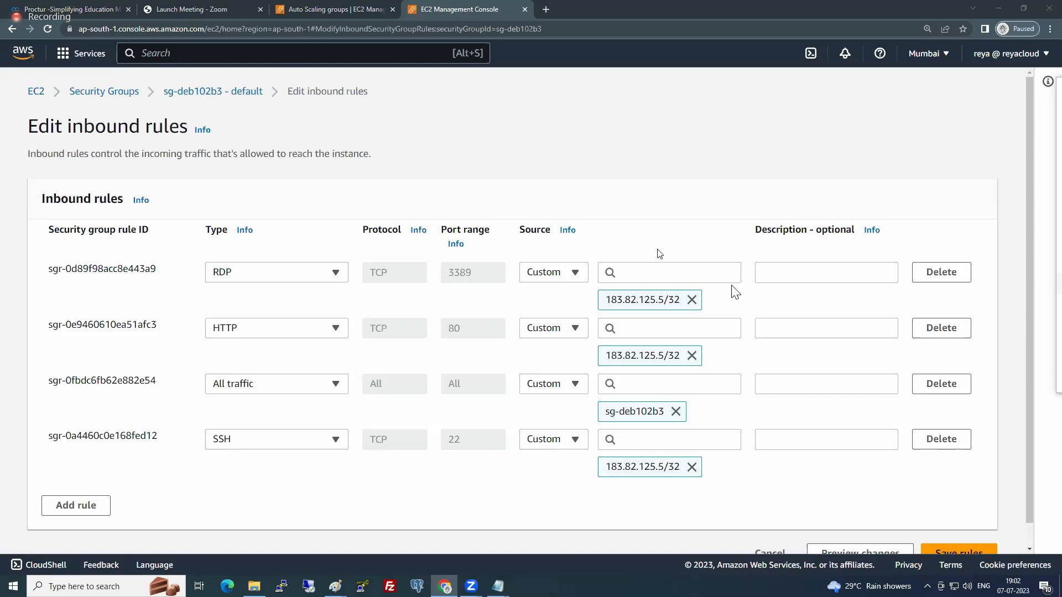
click(553, 328)
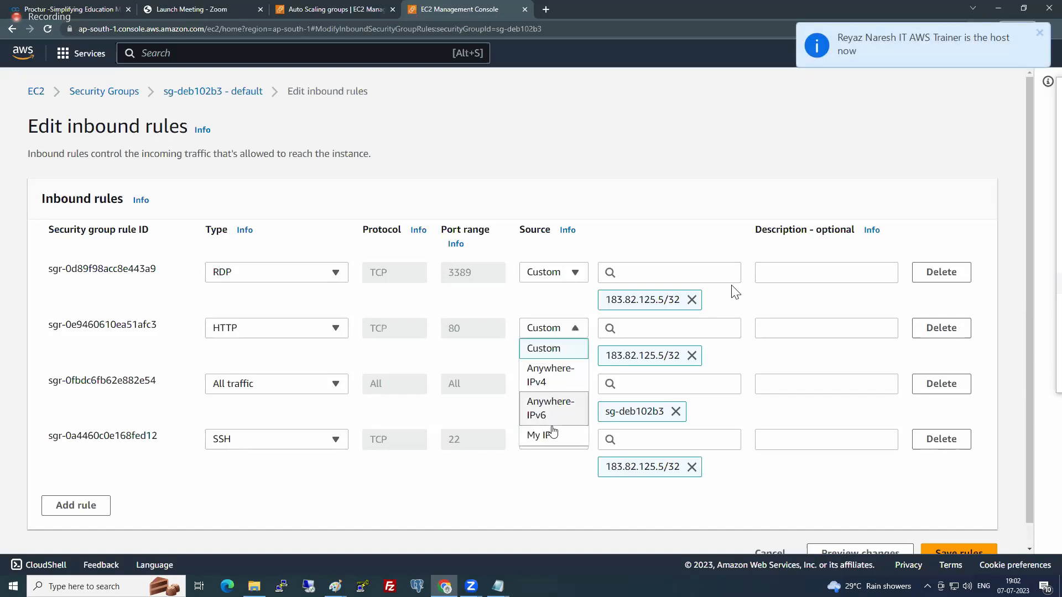
click(546, 436)
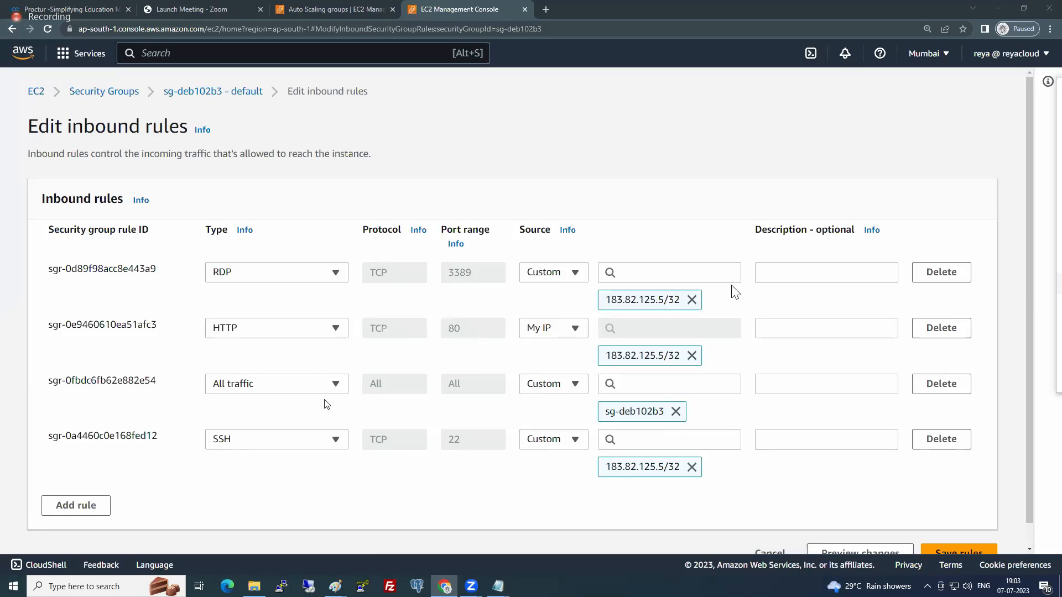
- Try My IP as the All traffic rule's source, and return it to Custom with the default security group sg-deb102b3
click(575, 387)
click(563, 491)
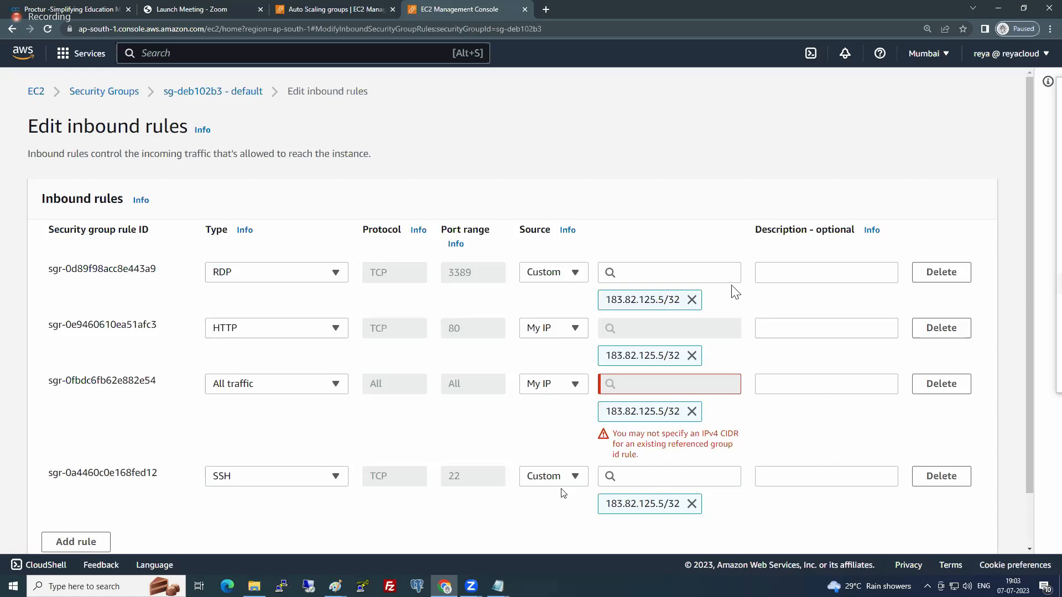
click(554, 384)
click(544, 404)
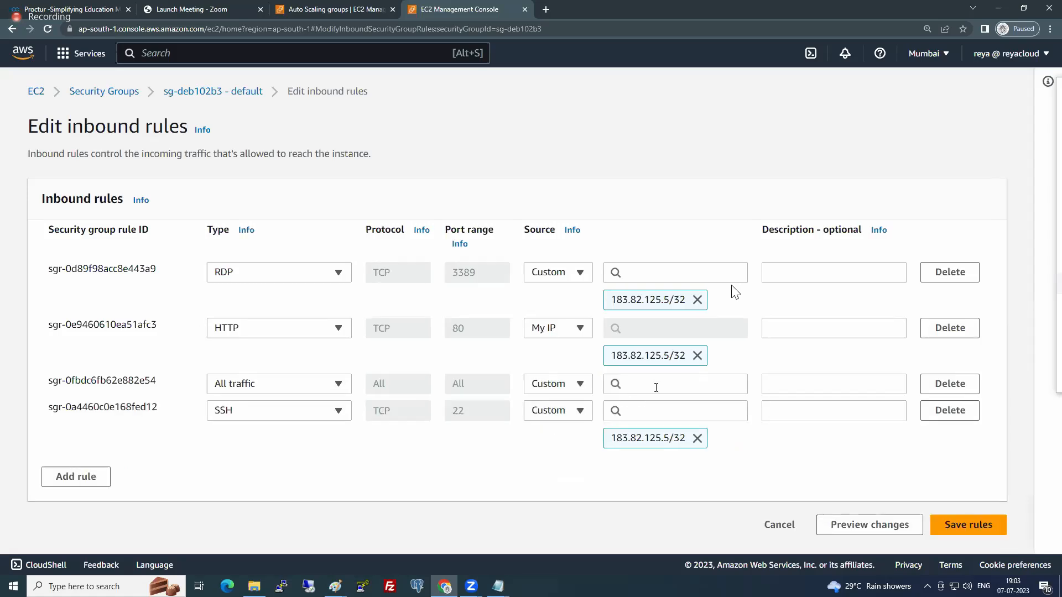
click(658, 383)
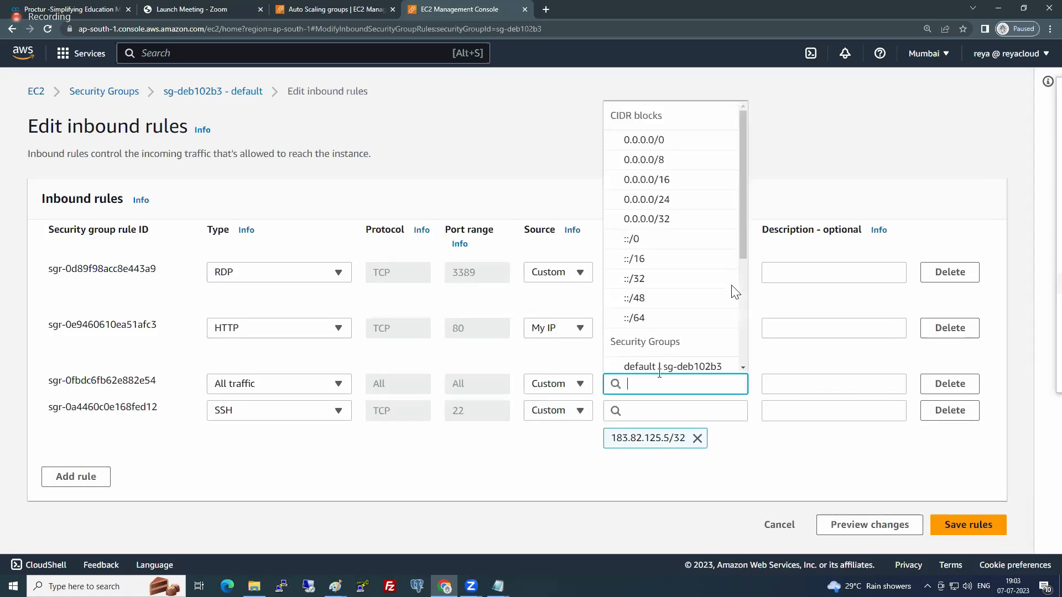
scroll(634, 270, down, 2)
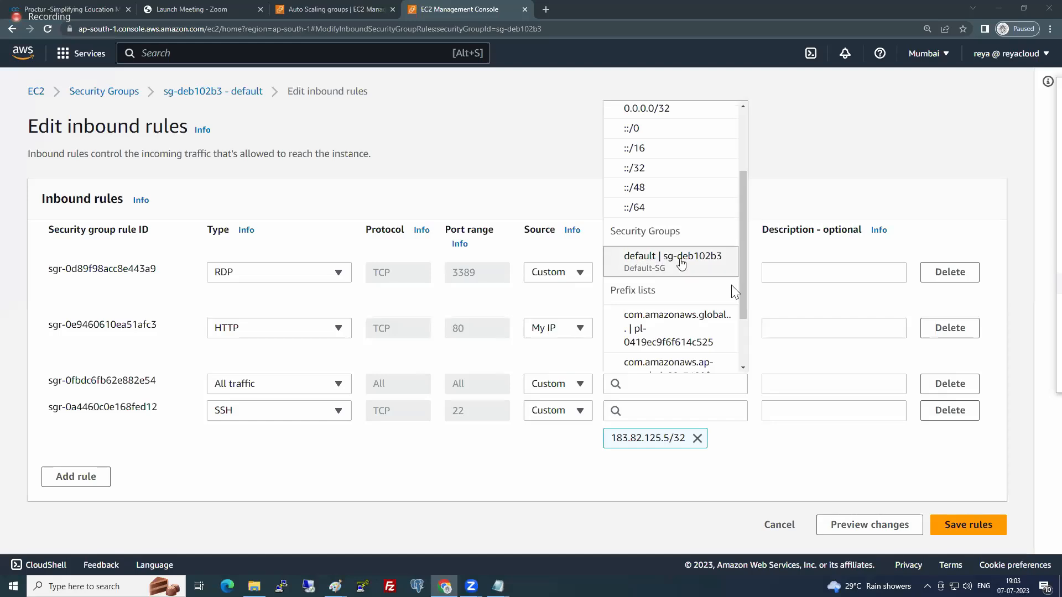
click(634, 270)
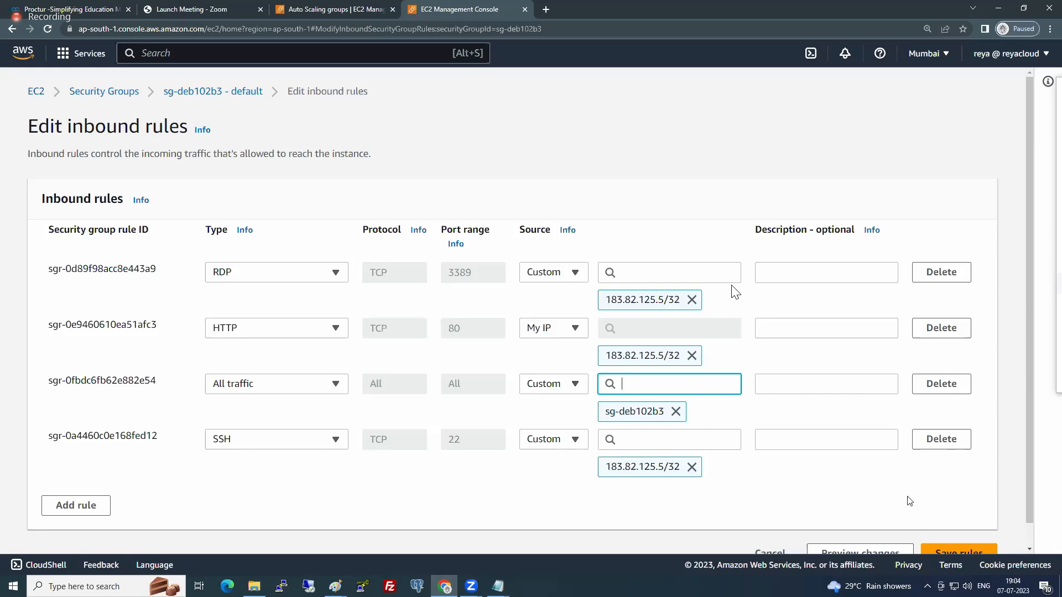
- Try to save the inbound rules and cancel the editing of Default-SG
scroll(940, 522, down, 1)
click(945, 526)
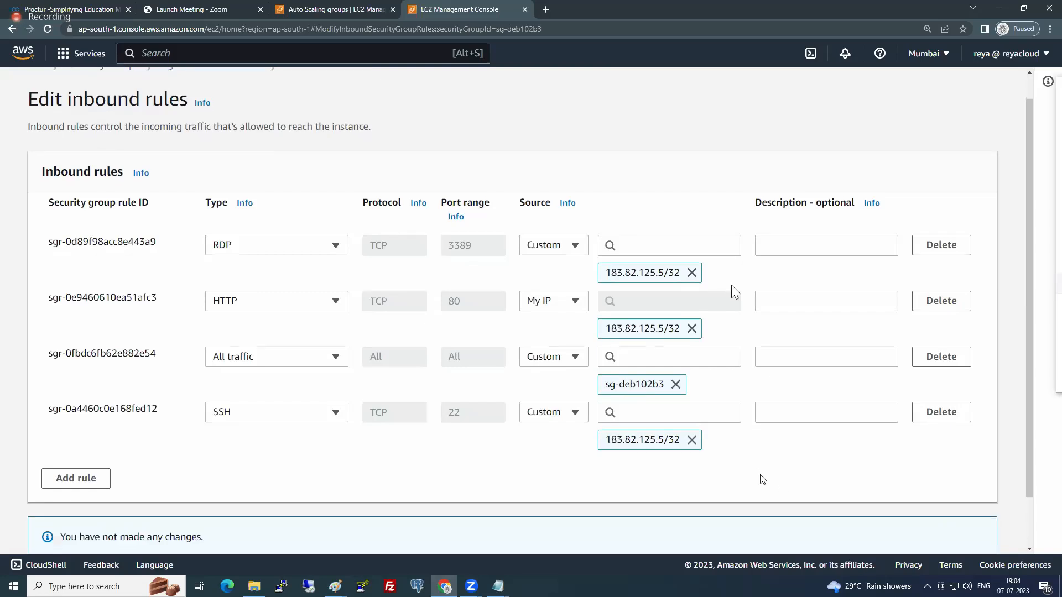
scroll(766, 504, down, 2)
click(771, 529)
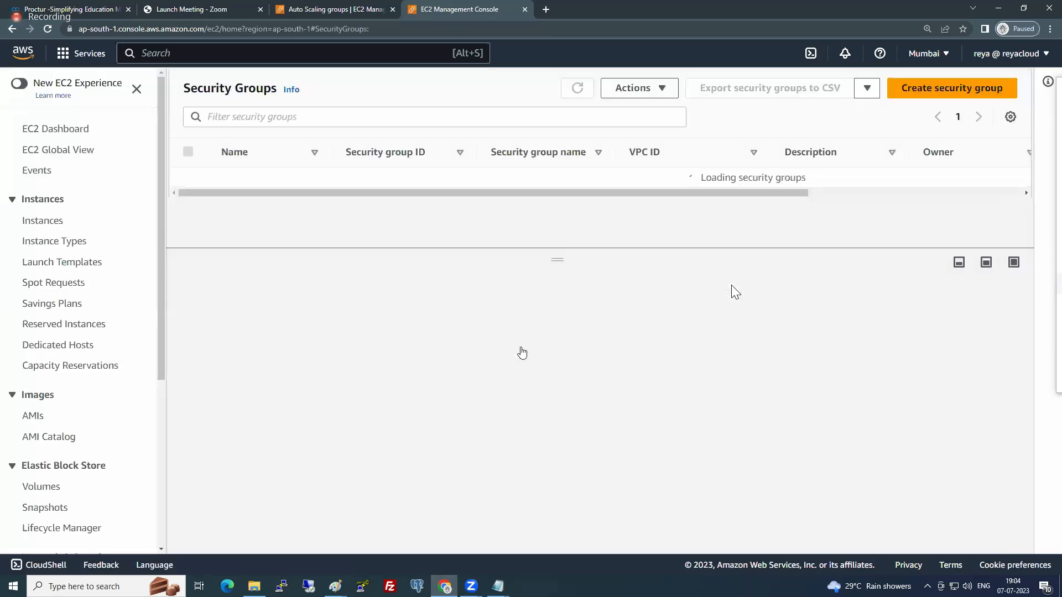
- Return to the load balancers and copy auto-elb's DNS name
scroll(68, 462, down, 5)
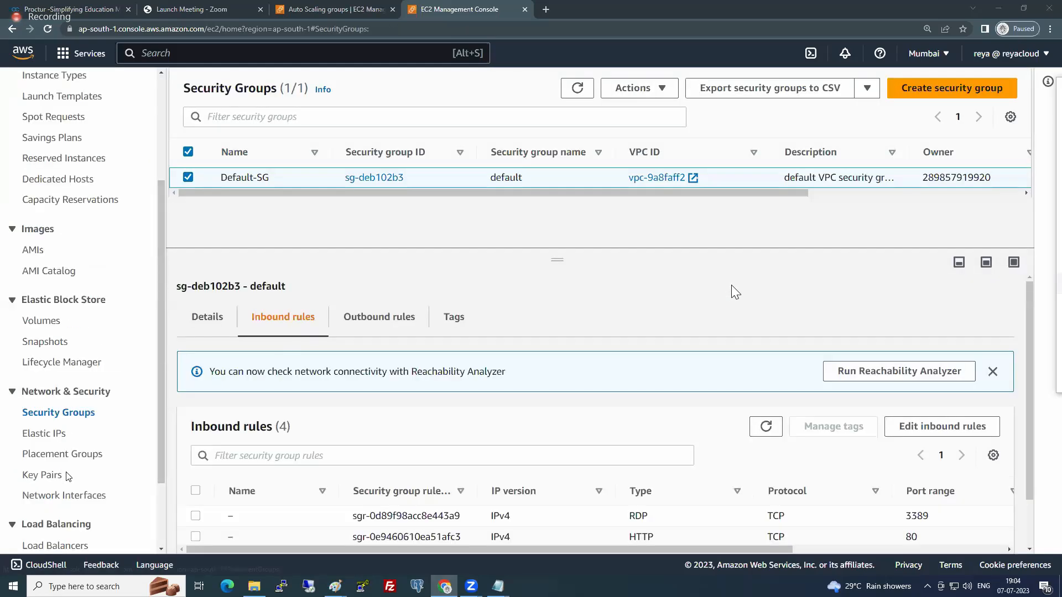
click(56, 448)
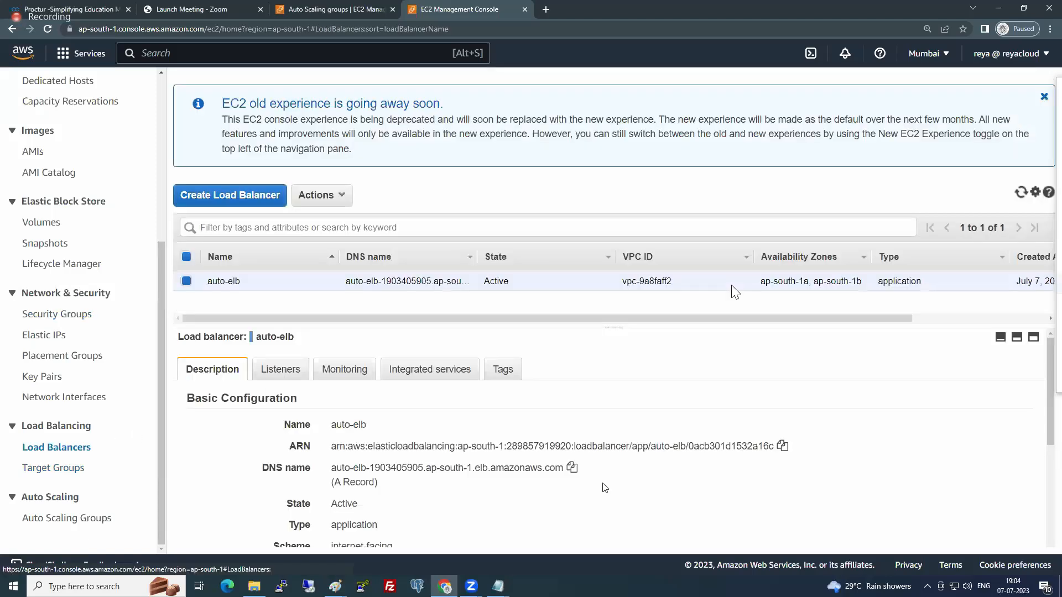
click(572, 468)
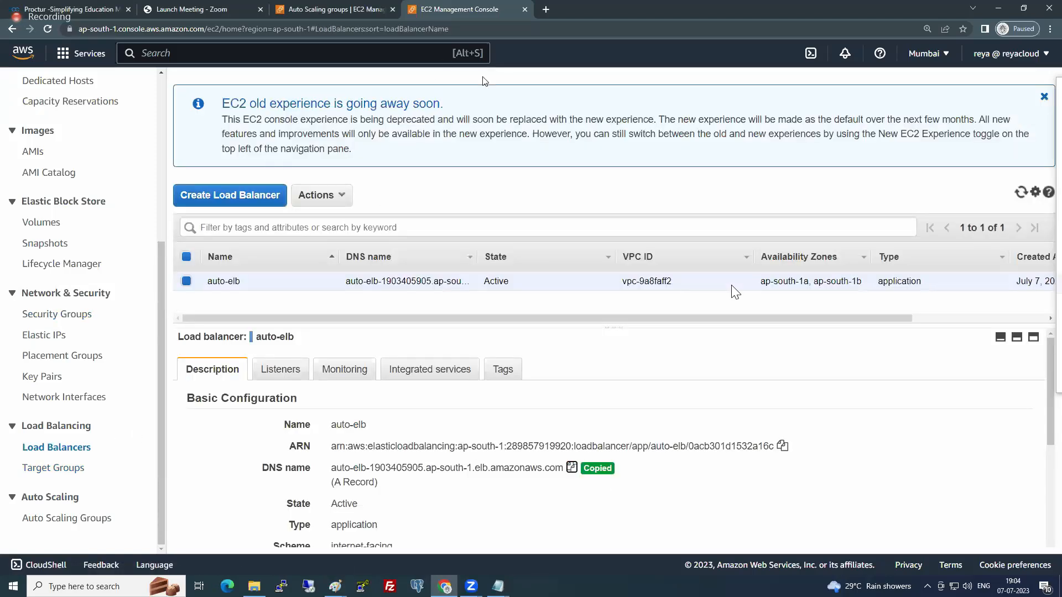
- Load the website through auto-elb's copied DNS name in a new browser tab
click(546, 9)
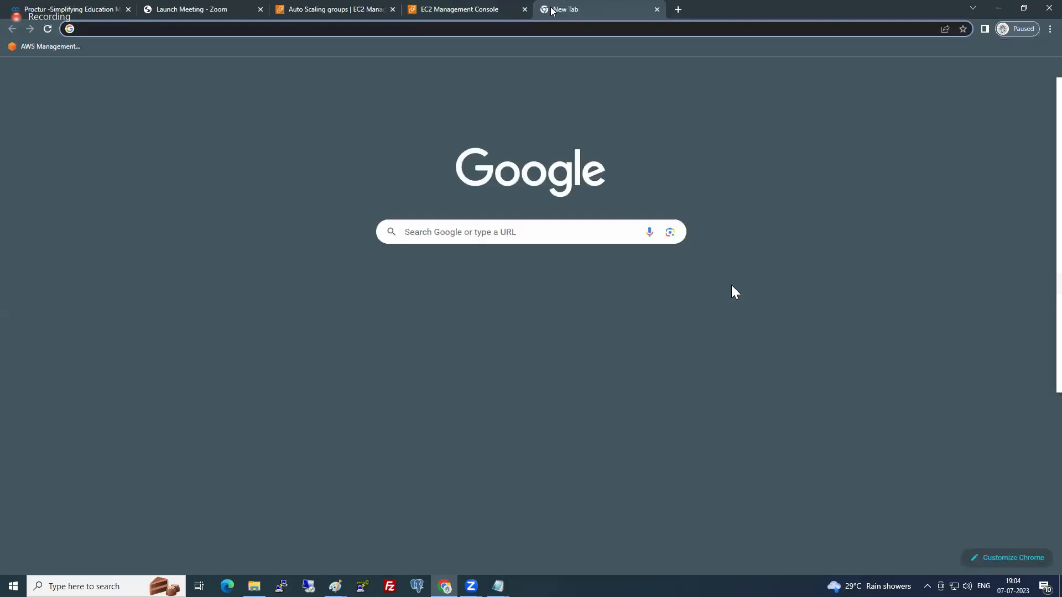
key(ctrl+v)
key(Return)
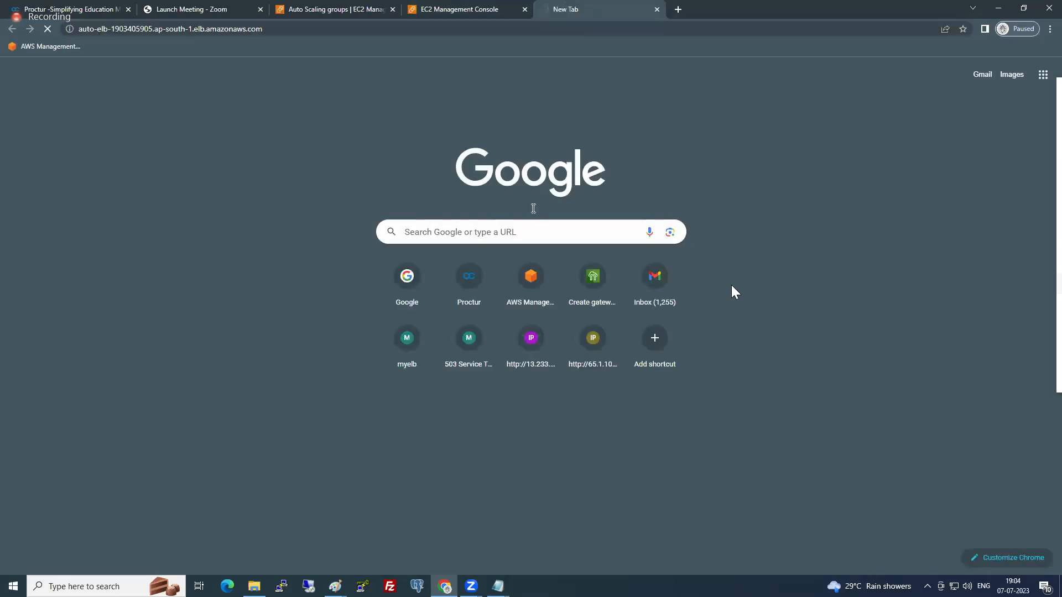
scroll(490, 266, up, 9)
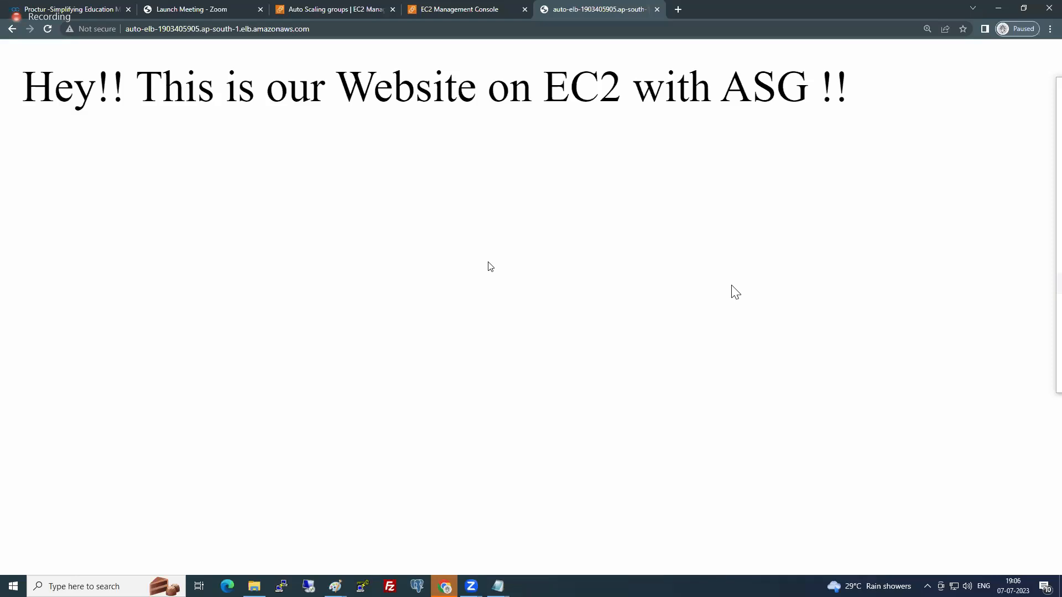
- Return to the Auto Scaling groups, dismiss the creation message, and examine MyAutoGRP's refreshed group details in an enlarged pane
click(336, 9)
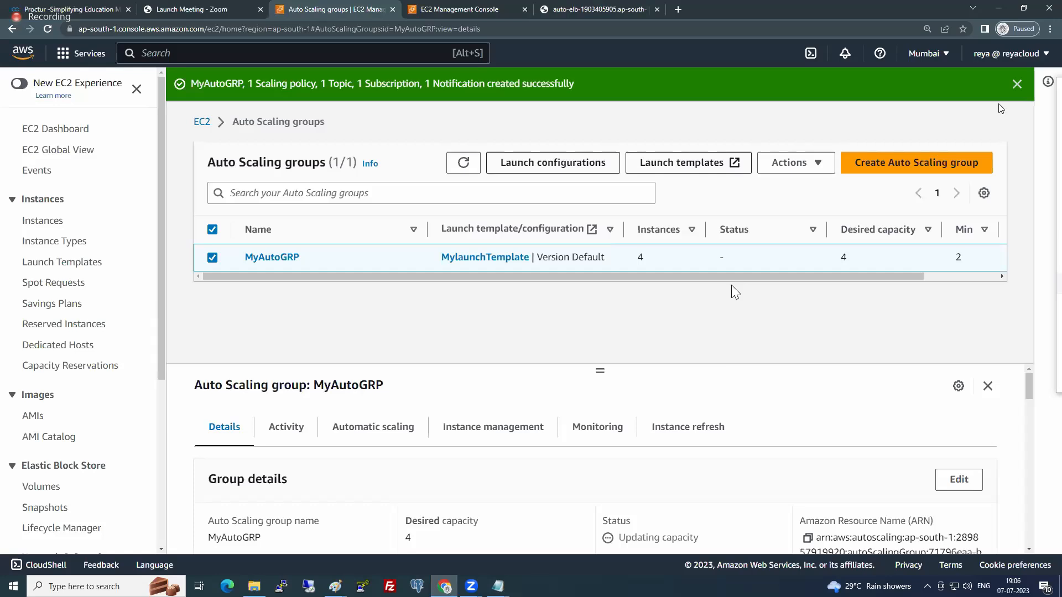
click(1016, 83)
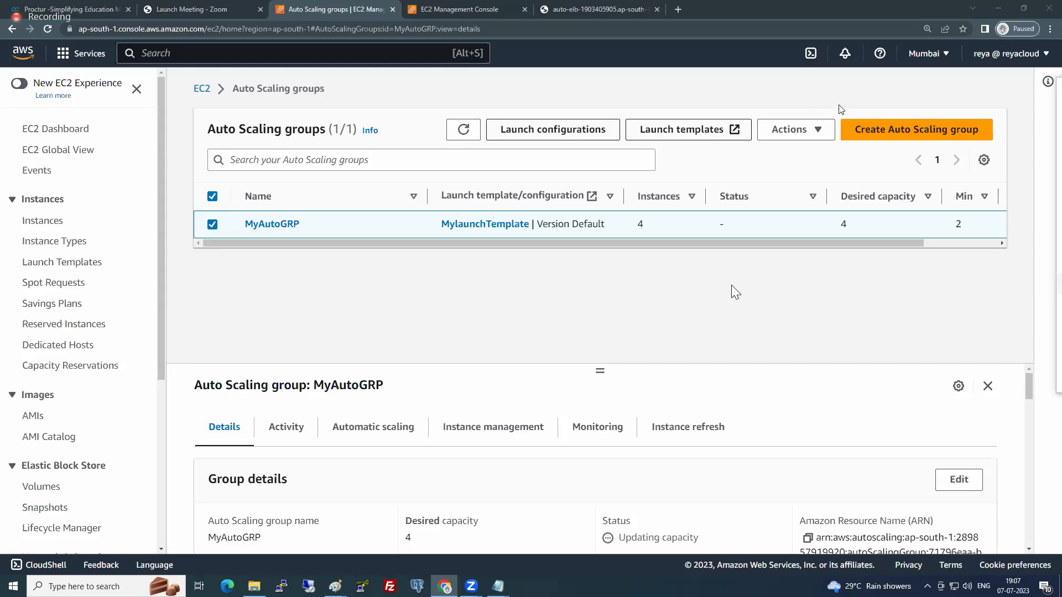
click(807, 130)
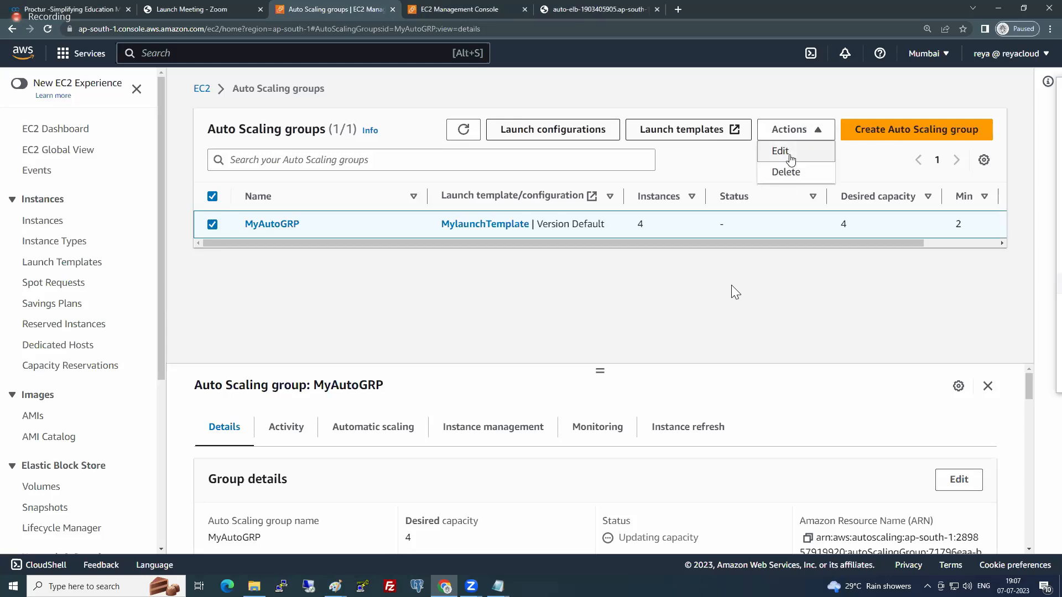
click(644, 330)
drag(600, 371, 600, 283)
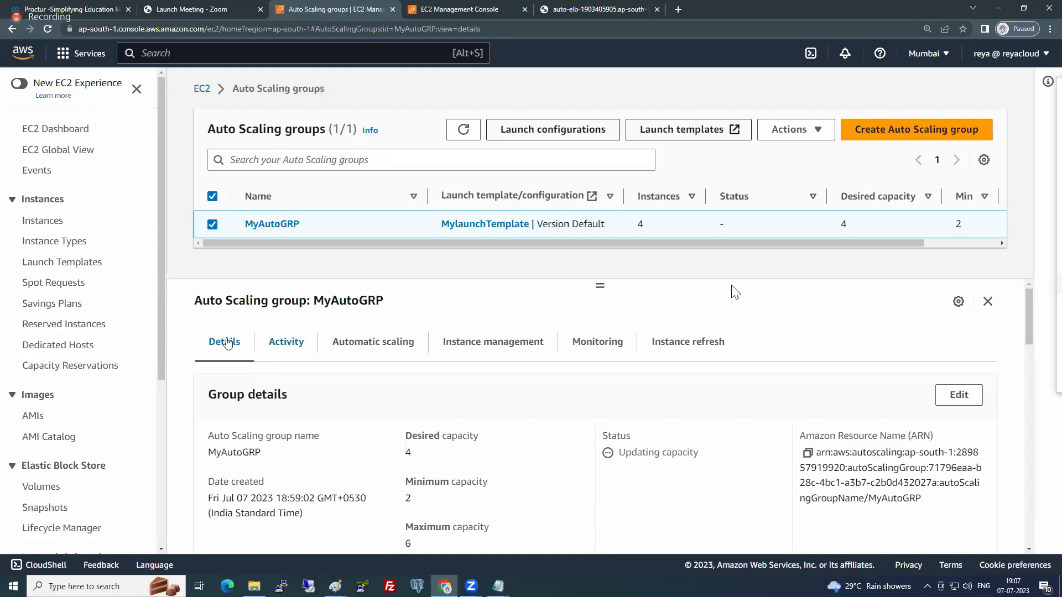
scroll(395, 426, down, 3)
scroll(394, 426, up, 3)
click(464, 129)
scroll(321, 451, down, 3)
scroll(320, 449, up, 3)
- Examine MyAutoGRP's activity notifications and the causes of the instance launches in its activity history
click(295, 346)
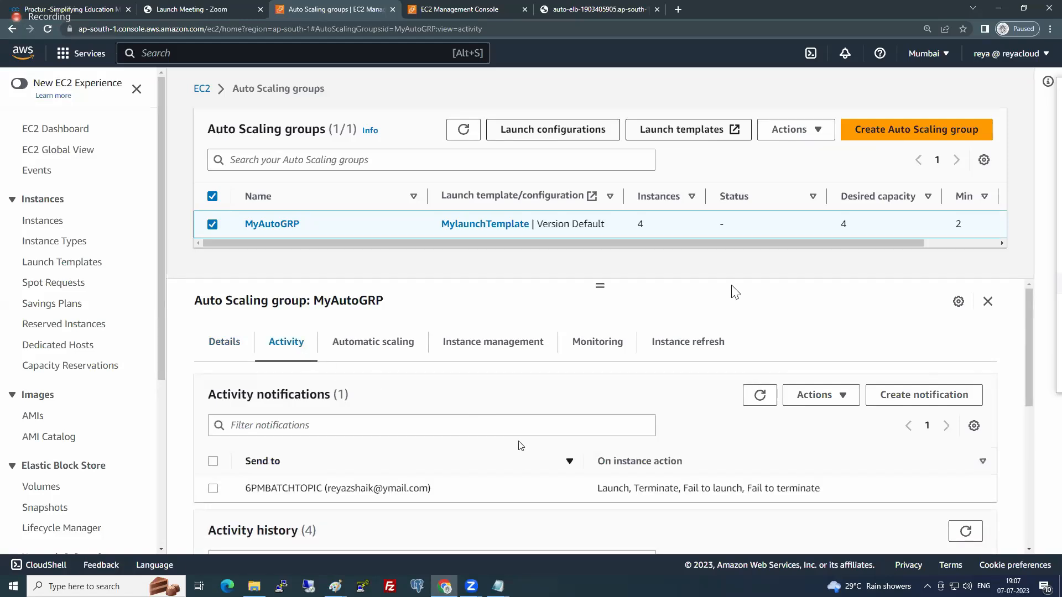
scroll(519, 442, down, 3)
scroll(519, 441, down, 3)
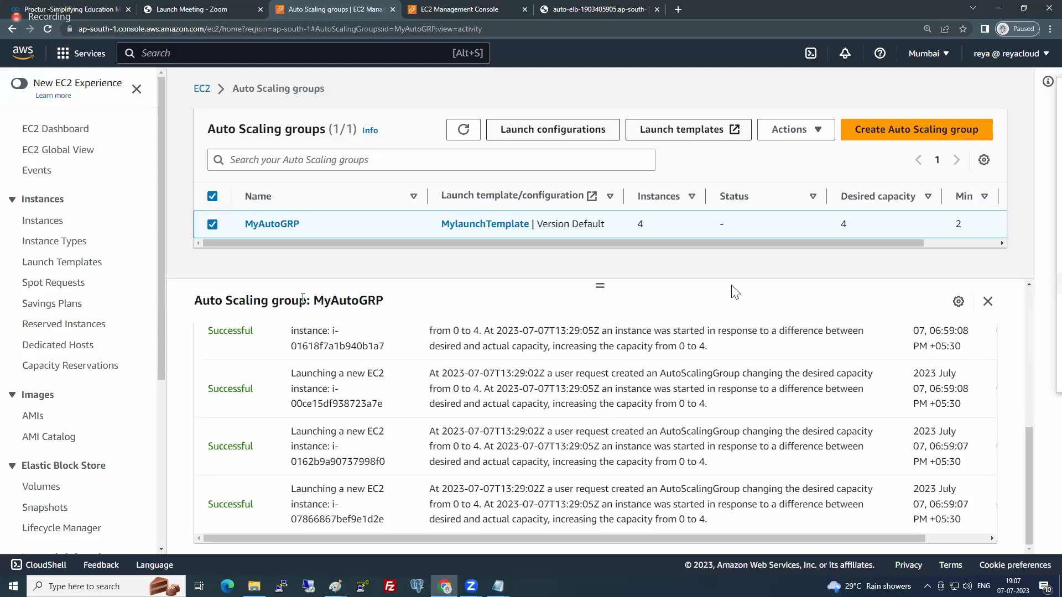
scroll(326, 332, up, 3)
scroll(309, 340, up, 2)
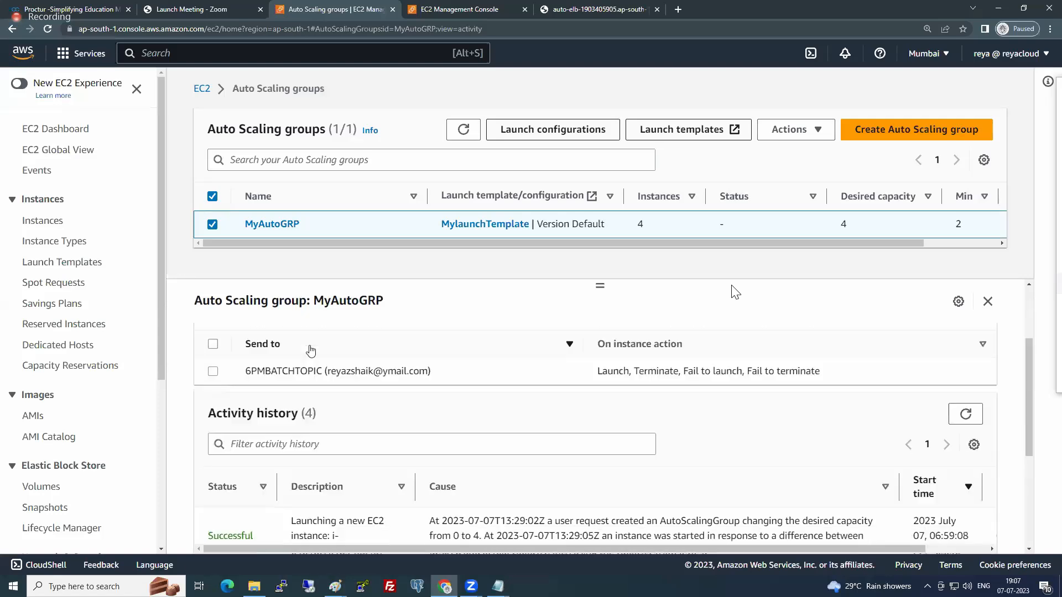
scroll(303, 354, down, 4)
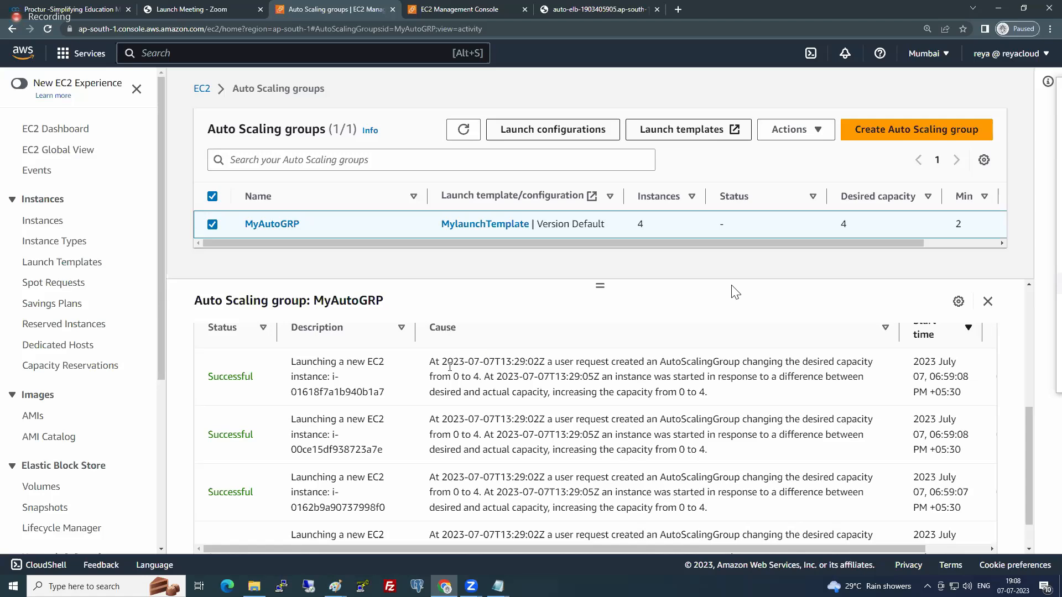
drag(436, 362, 718, 402)
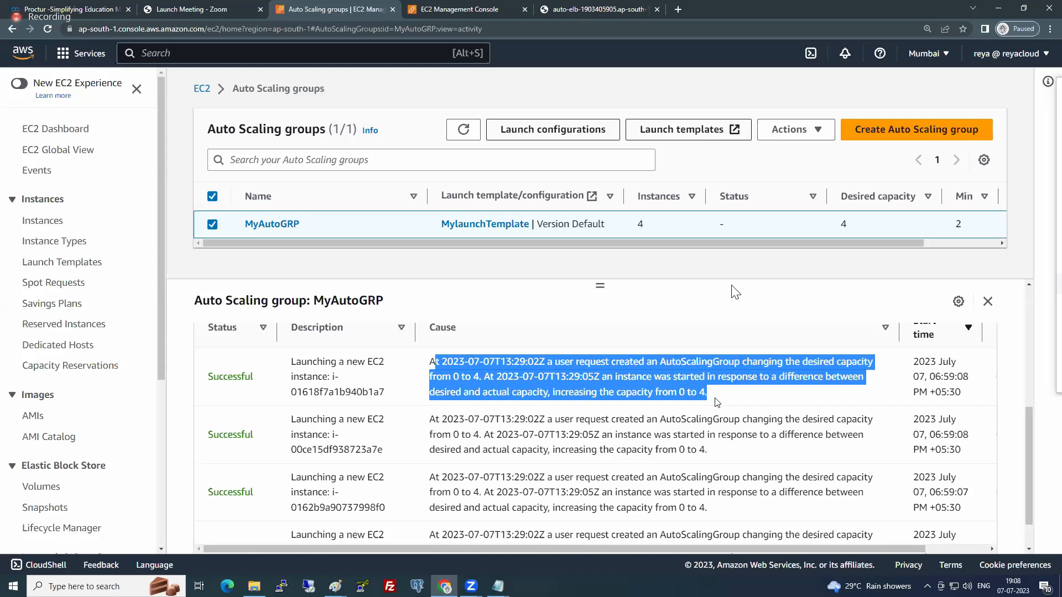
click(717, 402)
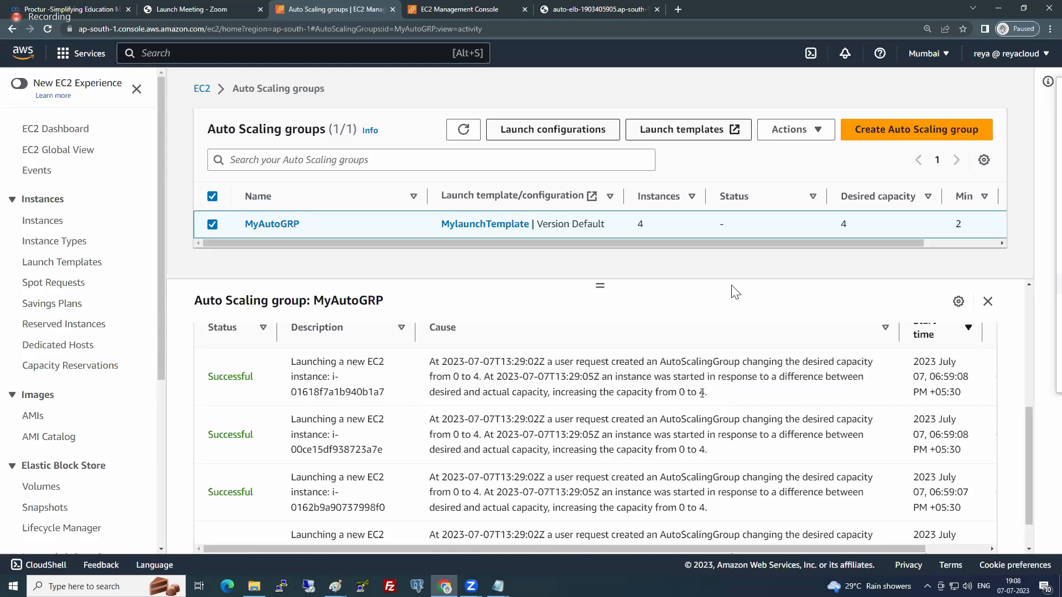
- Update MyAutoGRP's desired capacity to 5 and refresh the Auto Scaling groups list
click(796, 132)
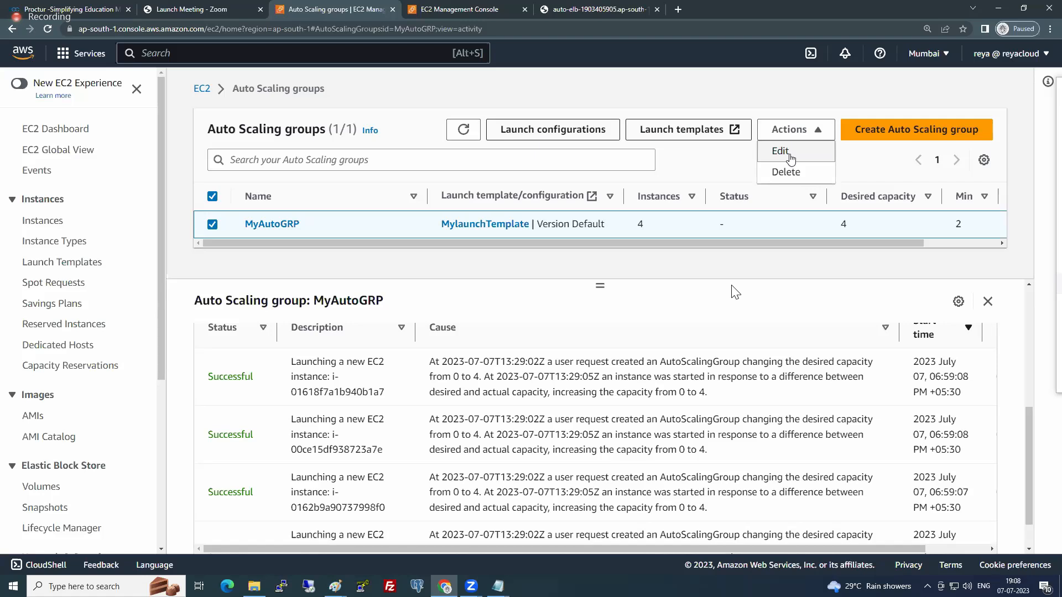
click(791, 160)
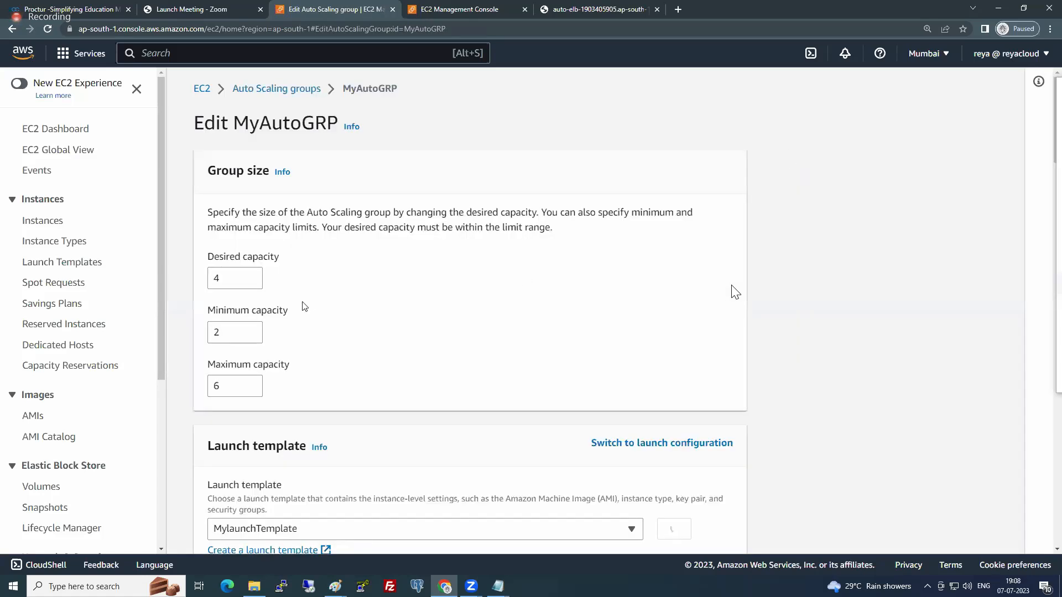
drag(225, 280, 197, 281)
text(5)
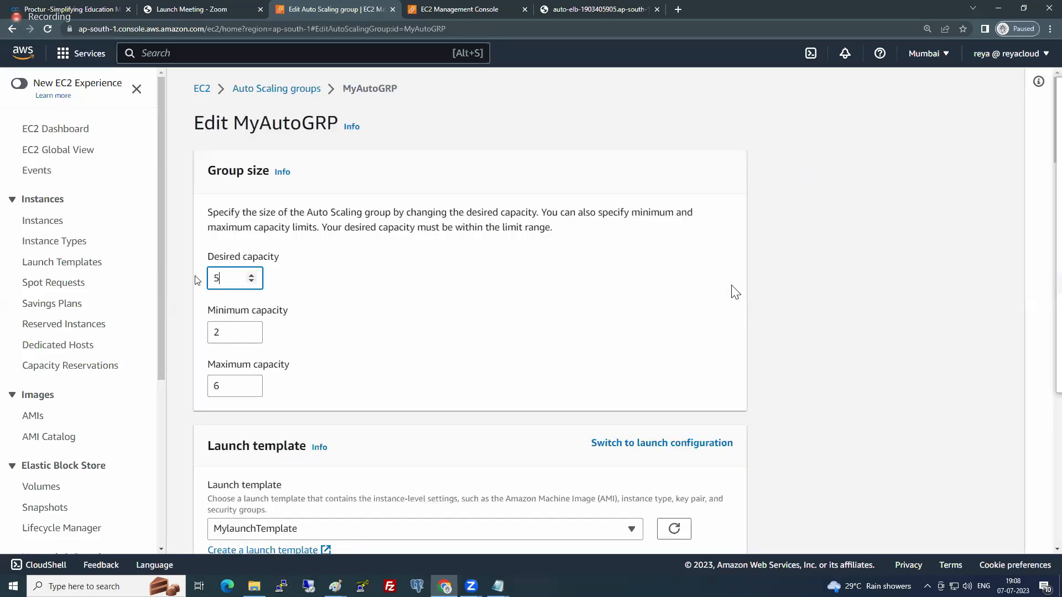
click(560, 263)
scroll(579, 291, down, 3)
scroll(580, 291, down, 20)
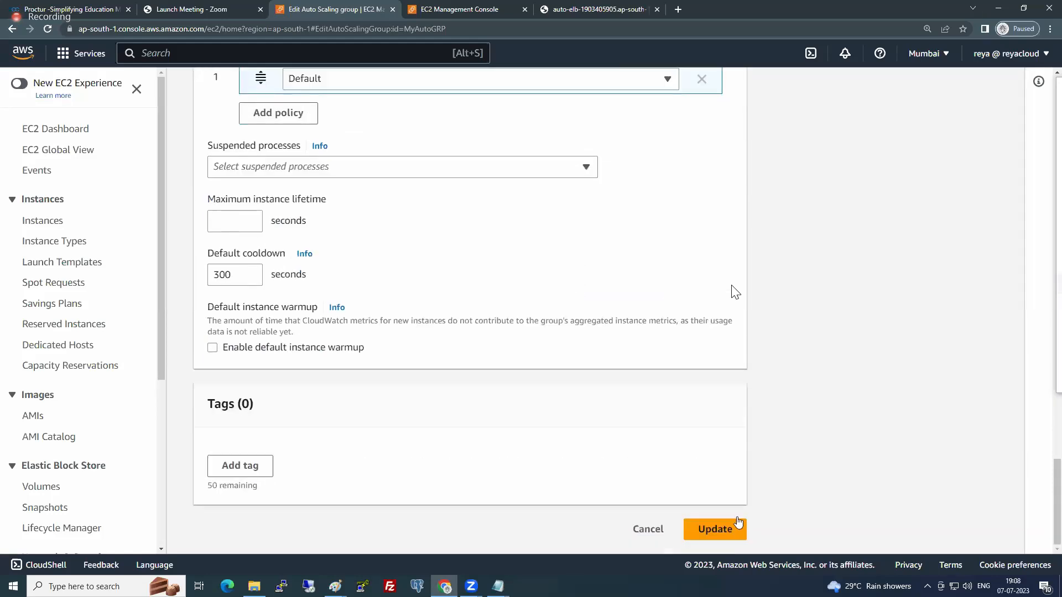
click(715, 530)
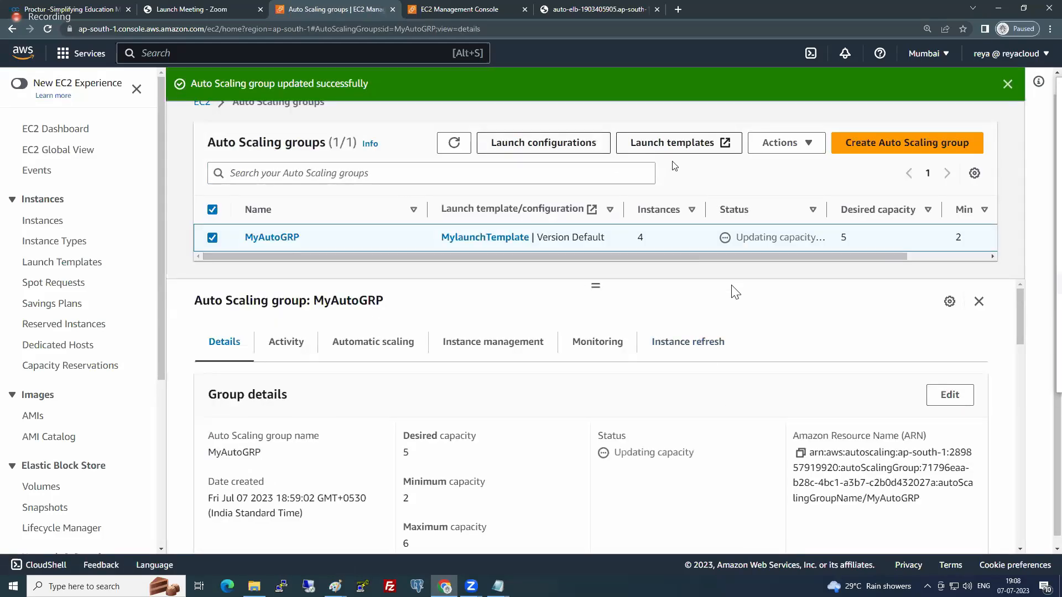
click(453, 145)
click(454, 144)
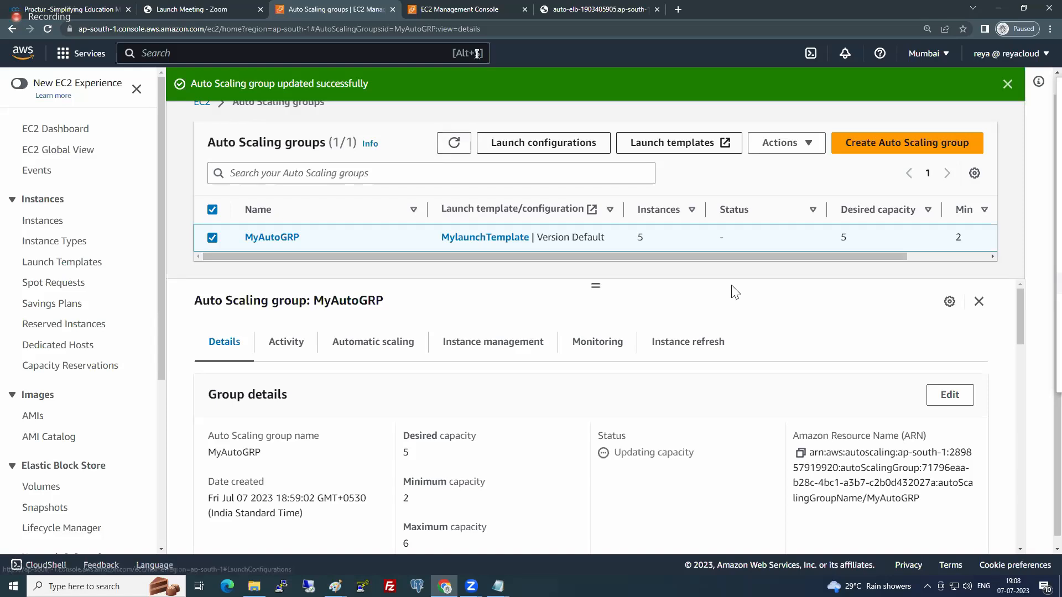
- Check the states of the group's EC2 instances in the refreshed, enlarged instances list, glancing at the website in between
click(464, 10)
scroll(123, 213, up, 5)
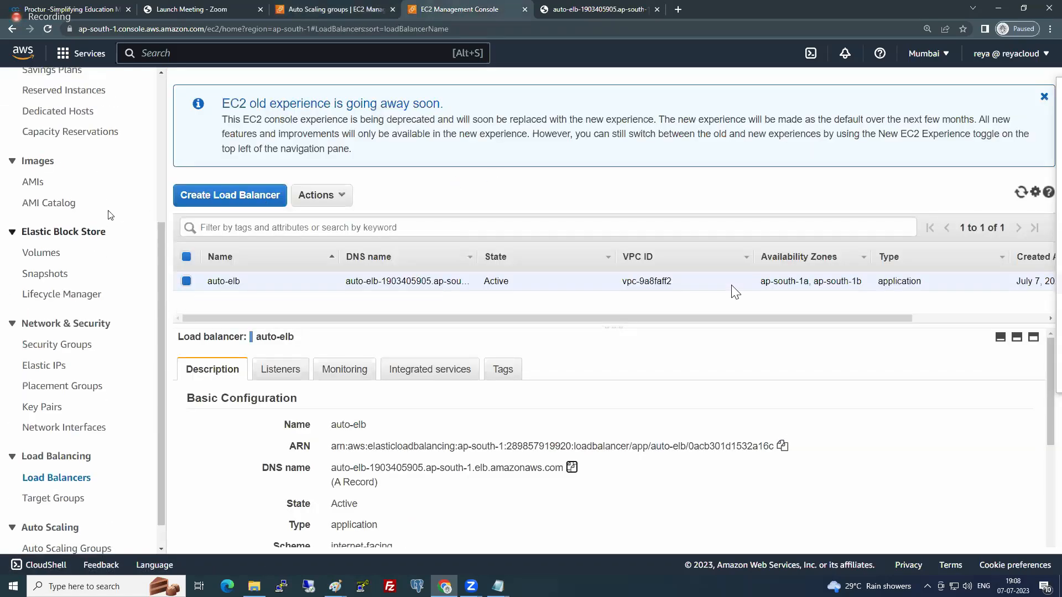
click(47, 220)
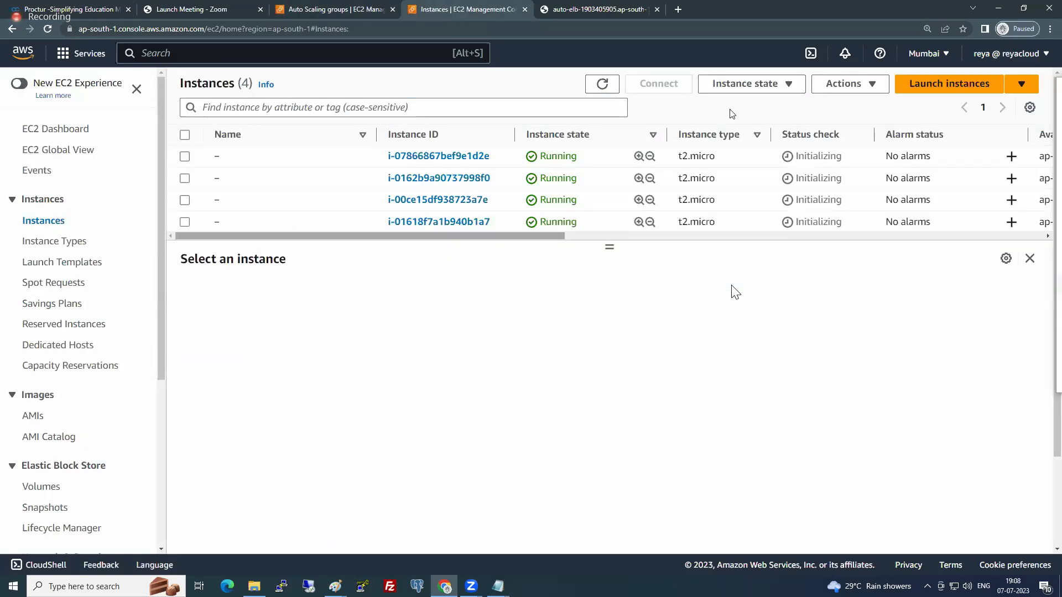
click(603, 84)
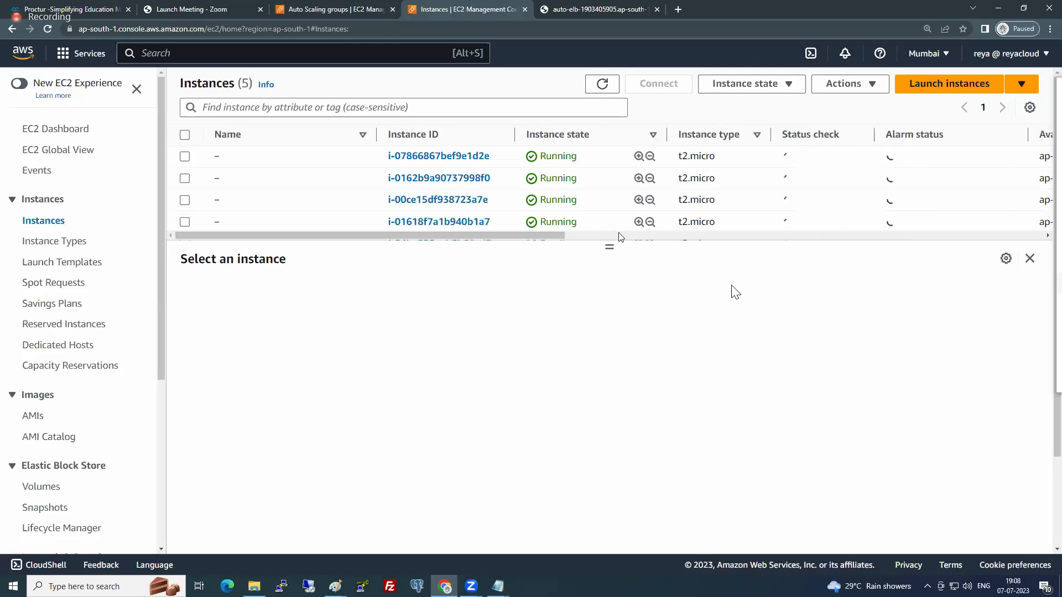
drag(610, 248, 610, 345)
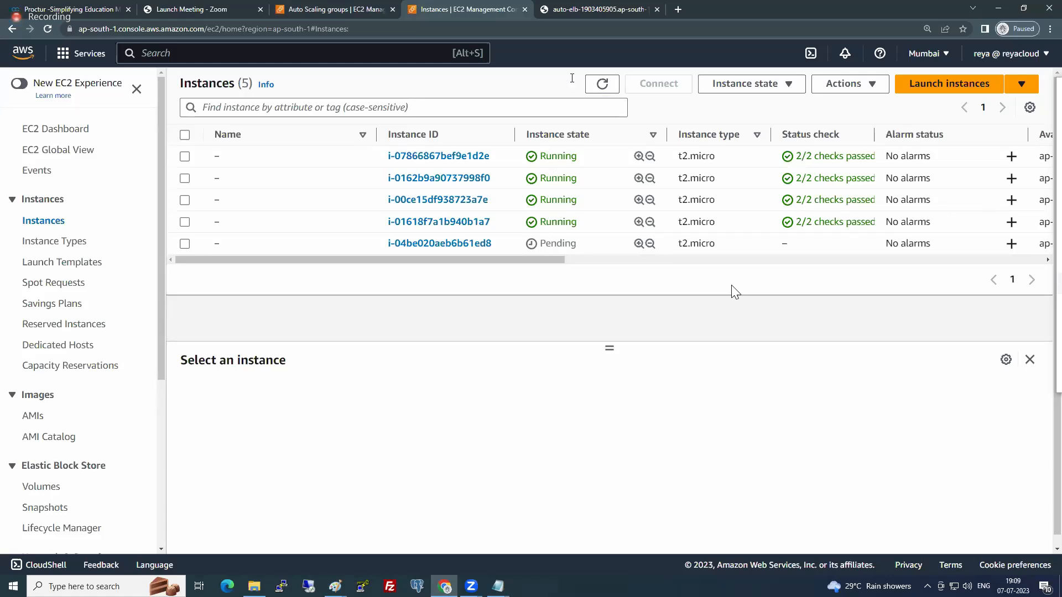
click(556, 6)
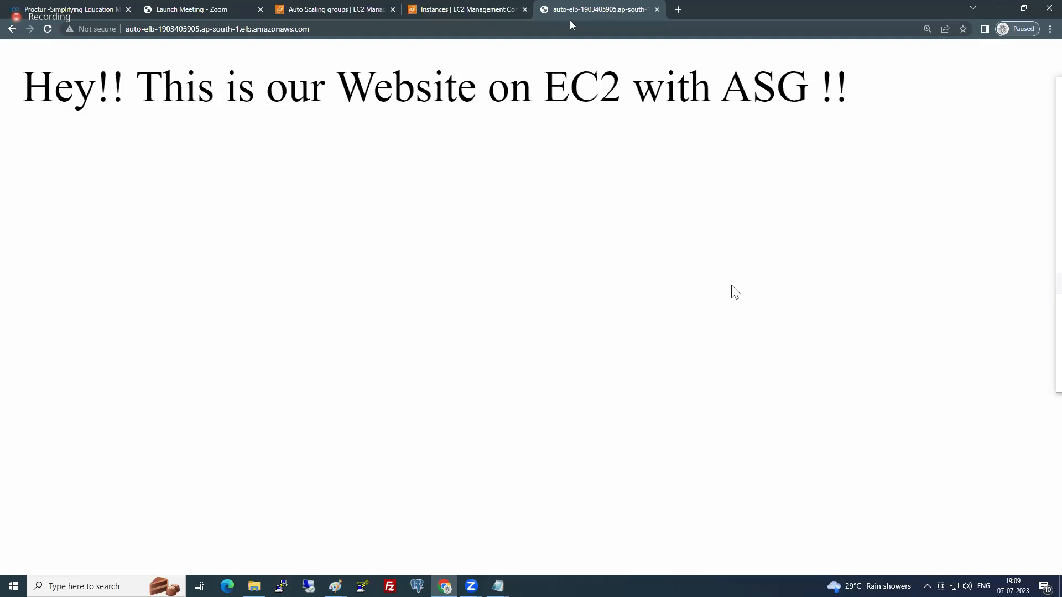
click(458, 6)
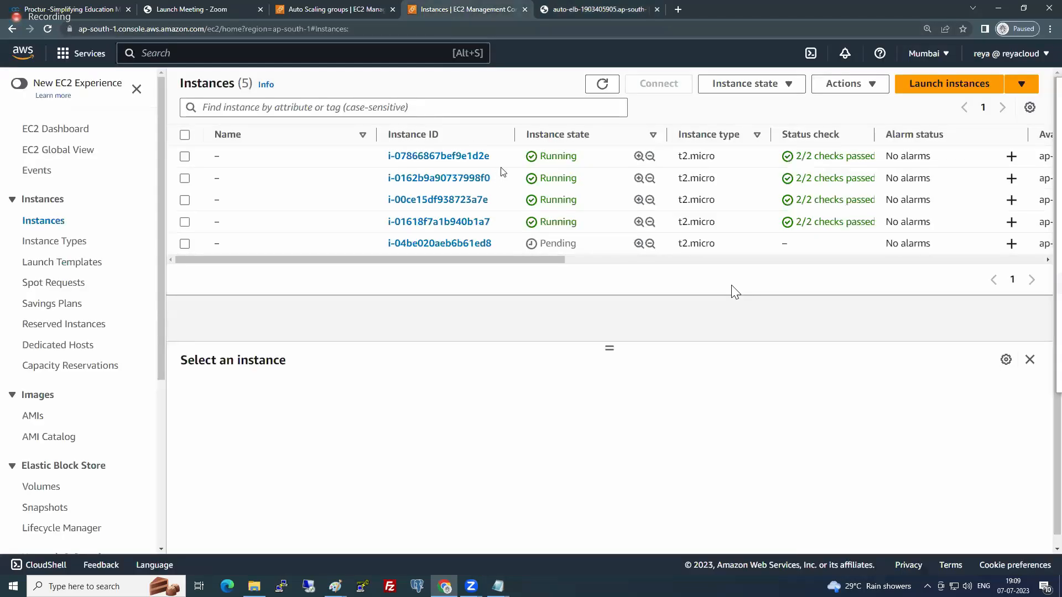
click(602, 85)
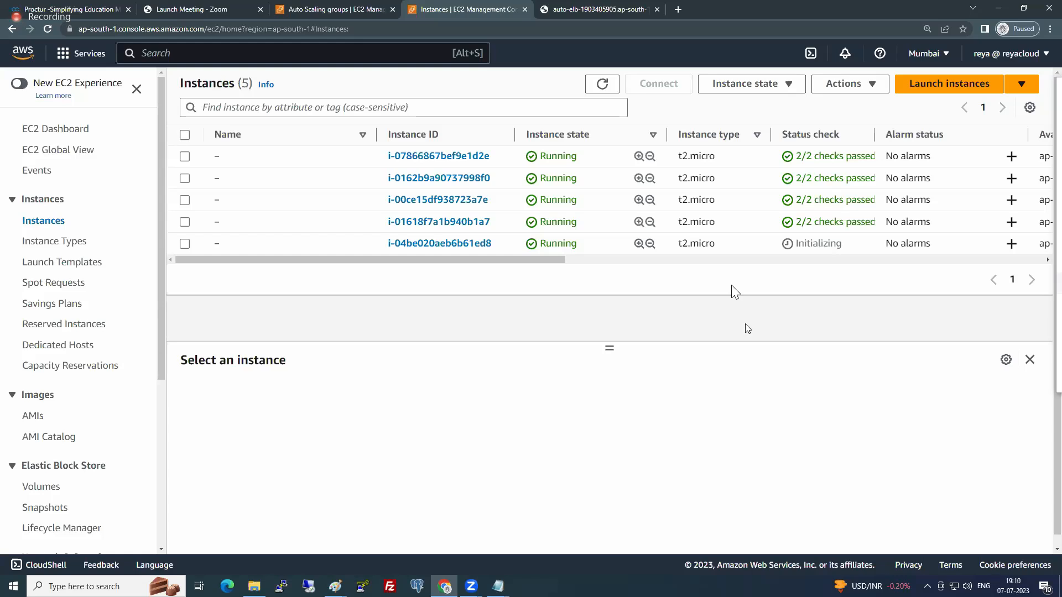
- Return to MyAutoGRP and examine the cause of the latest instance launch in its activity history
click(348, 8)
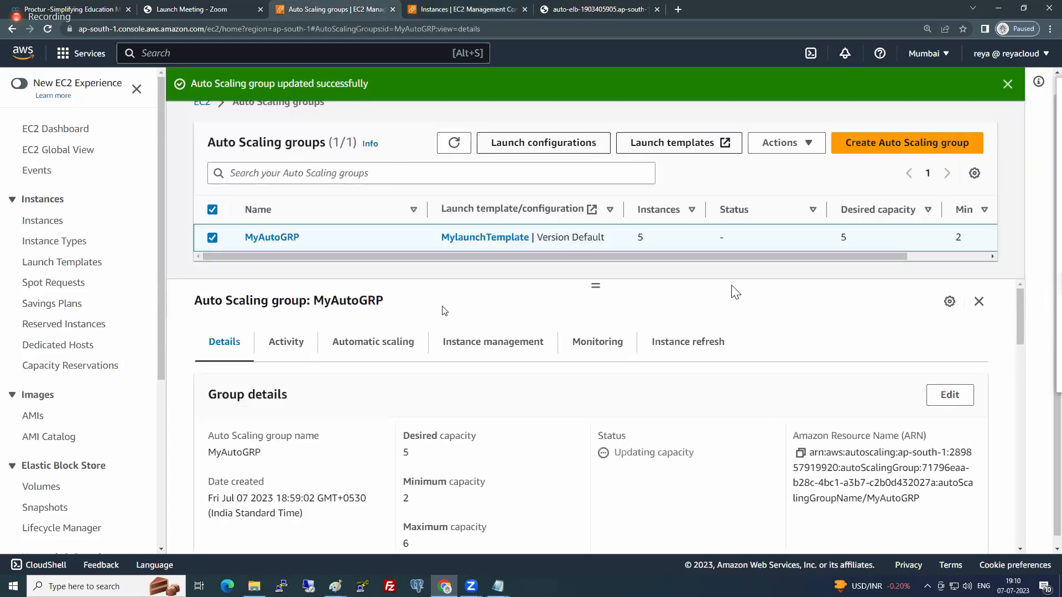
click(287, 342)
scroll(597, 382, down, 4)
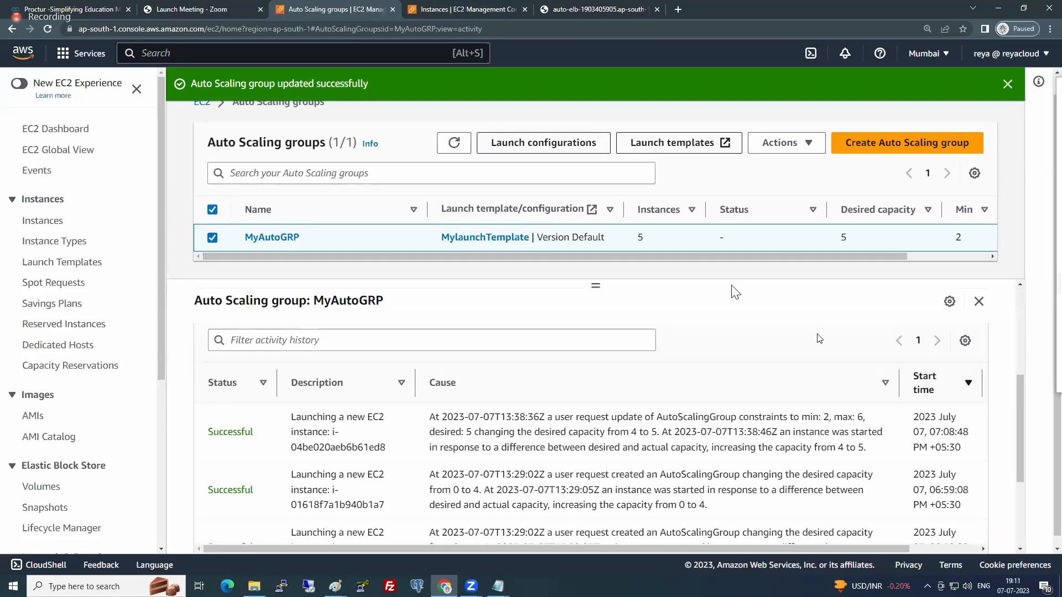
drag(429, 417, 532, 418)
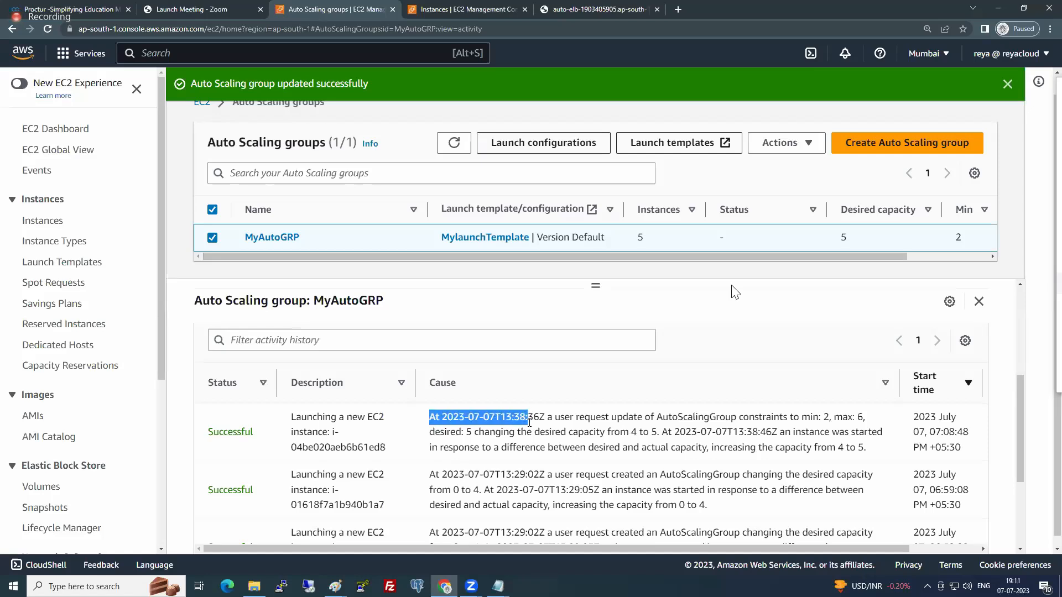
click(594, 429)
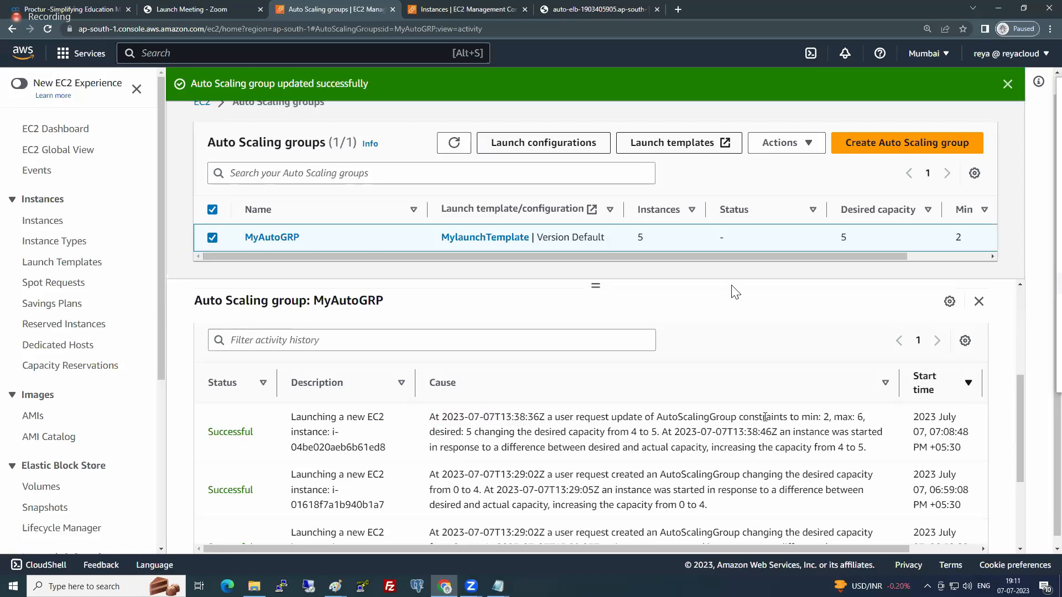
drag(833, 418, 865, 417)
drag(430, 432, 661, 432)
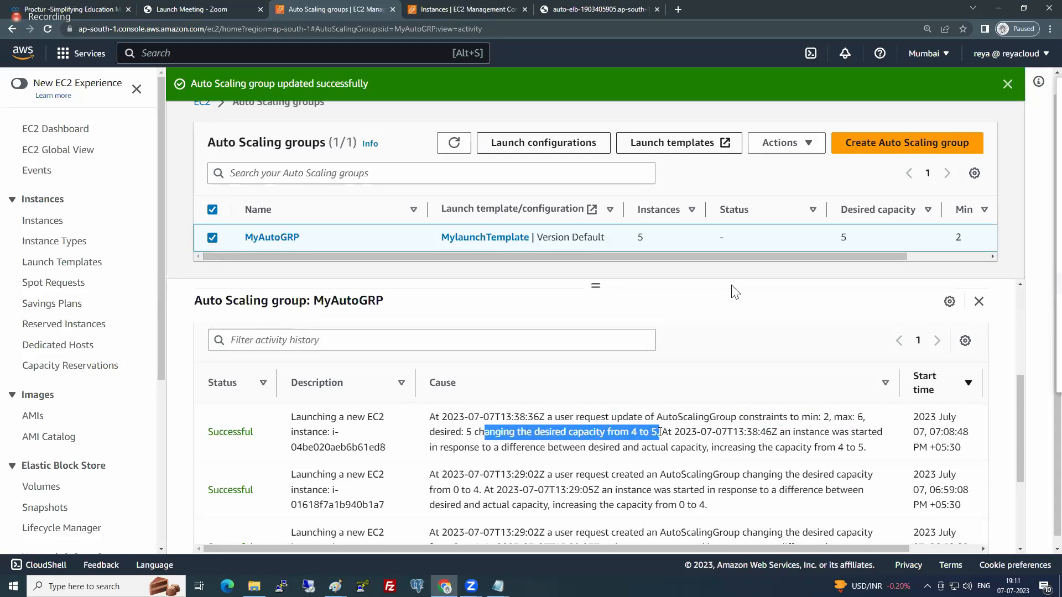
drag(785, 432, 881, 432)
drag(504, 447, 709, 450)
click(609, 449)
double_click(609, 448)
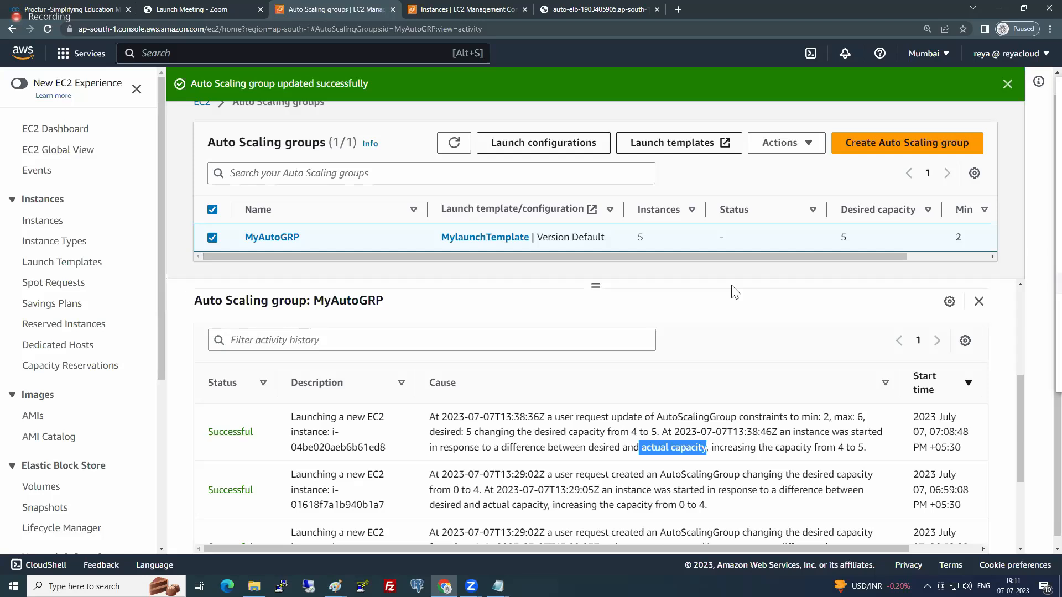
double_click(602, 447)
click(608, 447)
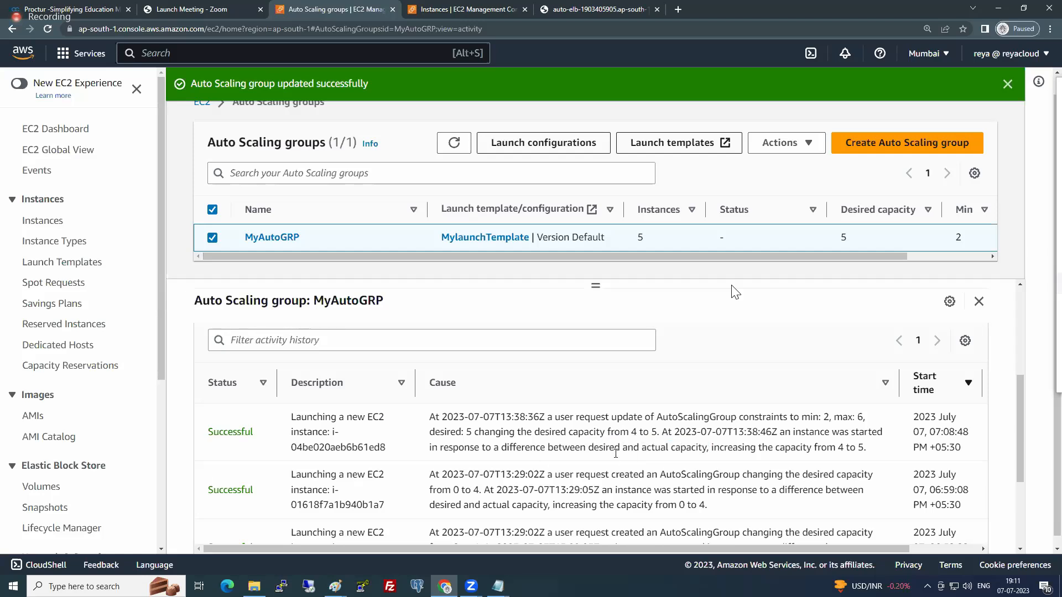
drag(594, 446, 724, 448)
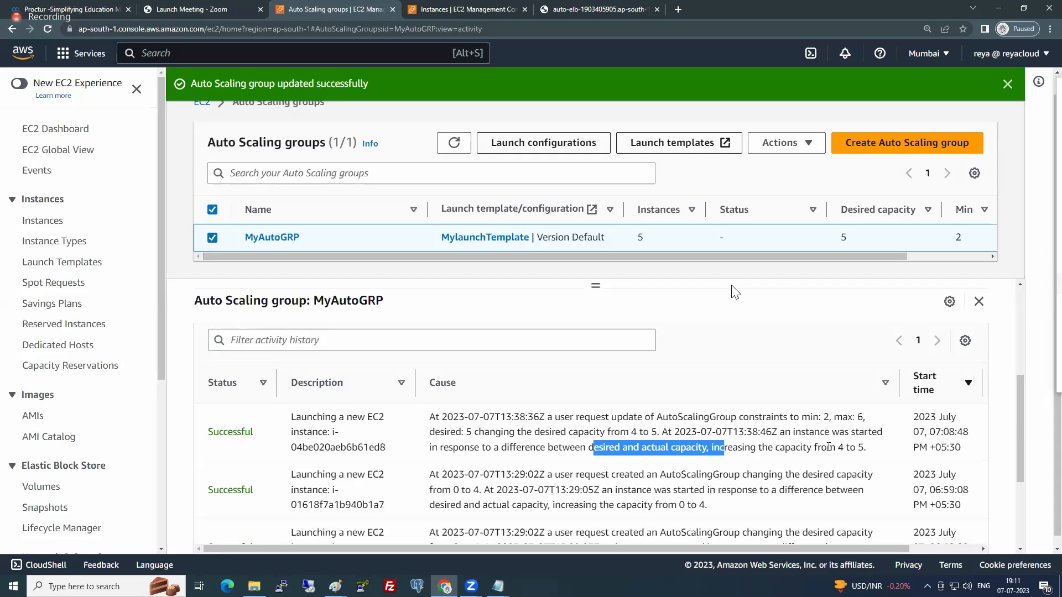
drag(838, 448, 870, 449)
click(809, 447)
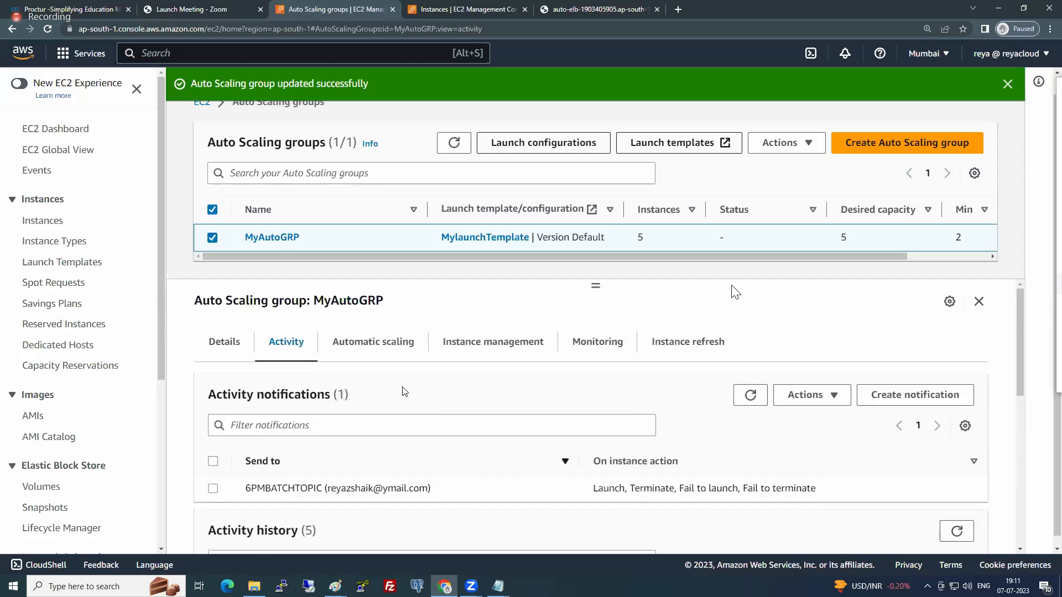
- Examine MyAutoGRP's automatic scaling settings, from the target tracking policy down to the scheduled actions
click(380, 343)
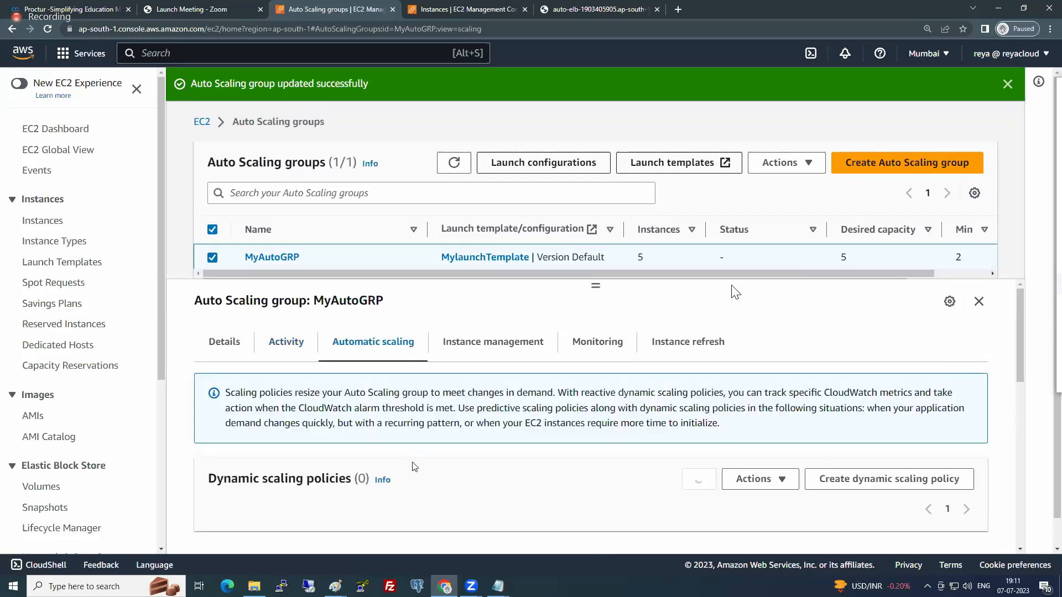
scroll(415, 466, down, 5)
scroll(414, 466, down, 1)
scroll(415, 466, up, 1)
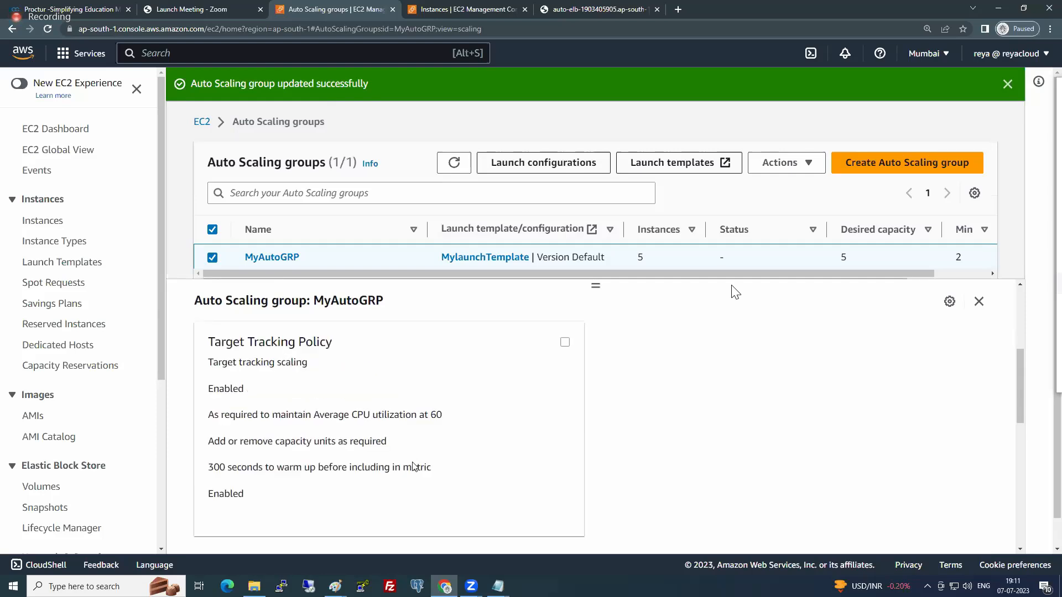
scroll(415, 466, down, 3)
scroll(414, 467, down, 5)
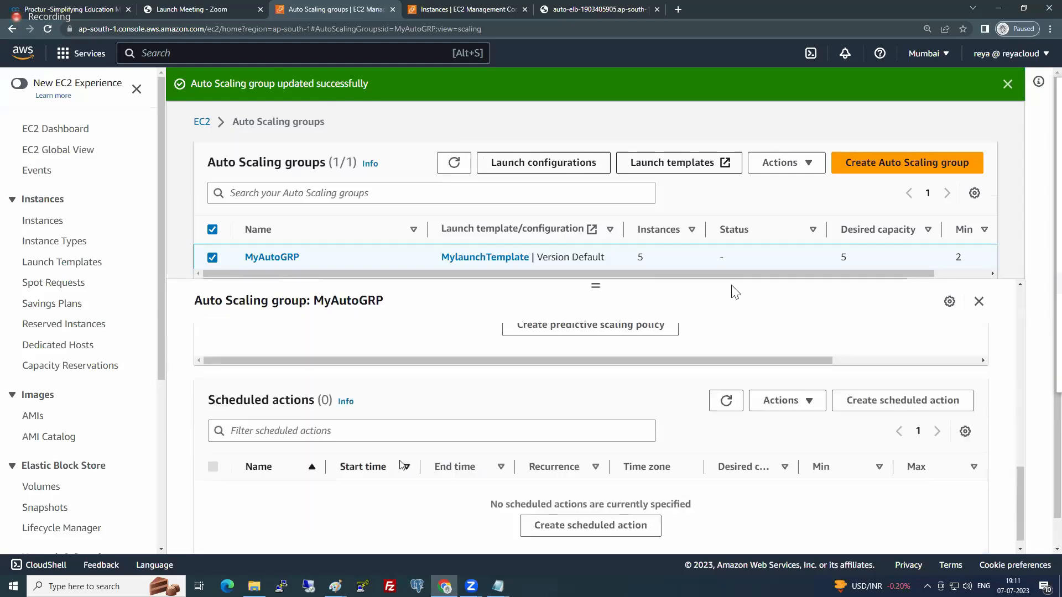
drag(216, 399, 298, 402)
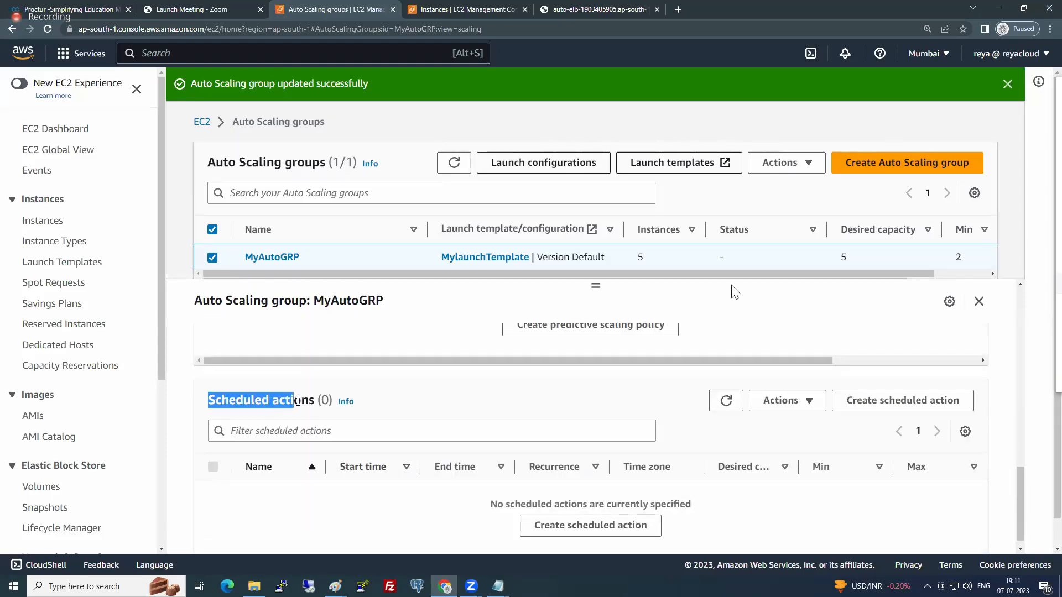
click(297, 402)
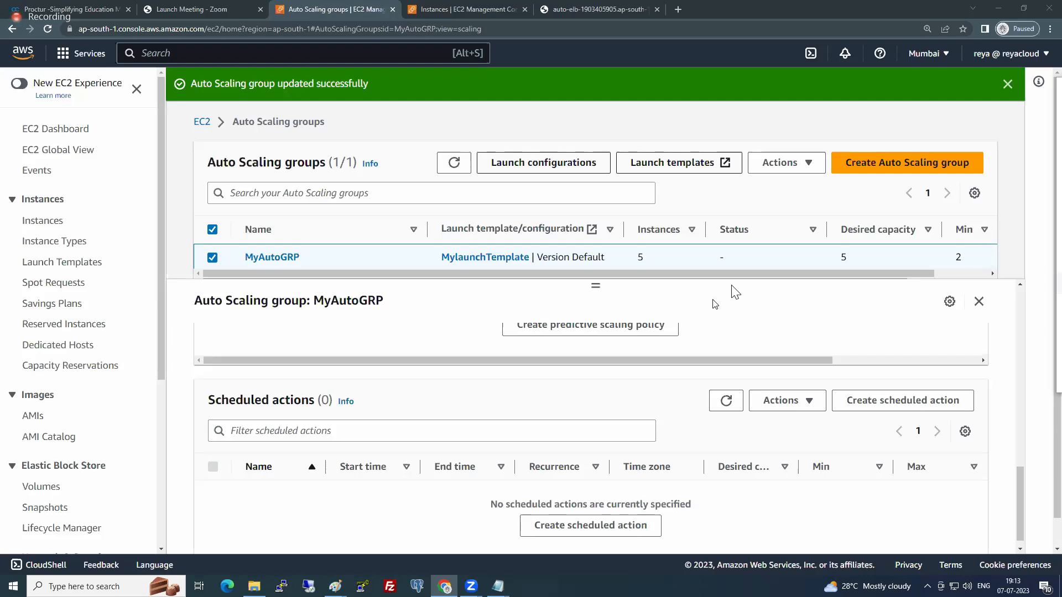
drag(206, 399, 318, 401)
click(270, 402)
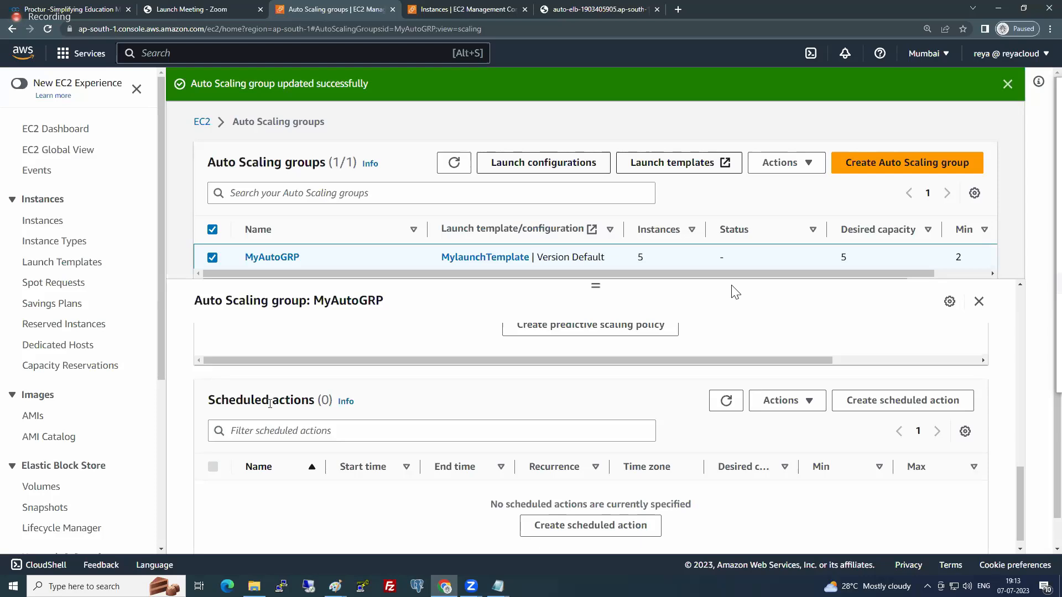
- Start a new scheduled action for MyAutoGRP with desired capacity 20, minimum 10 and maximum 50
click(881, 412)
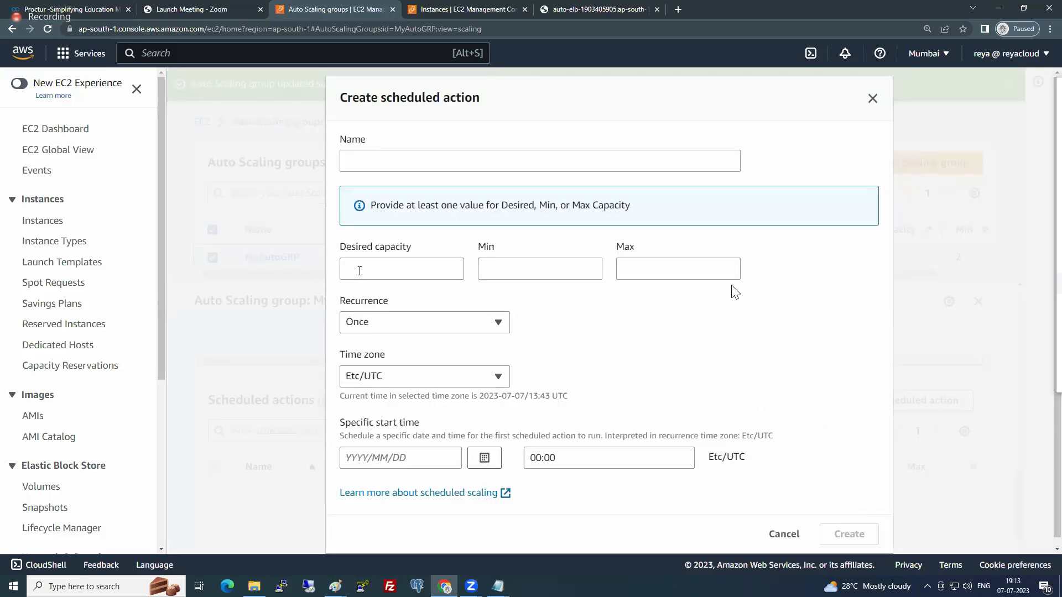
click(359, 271)
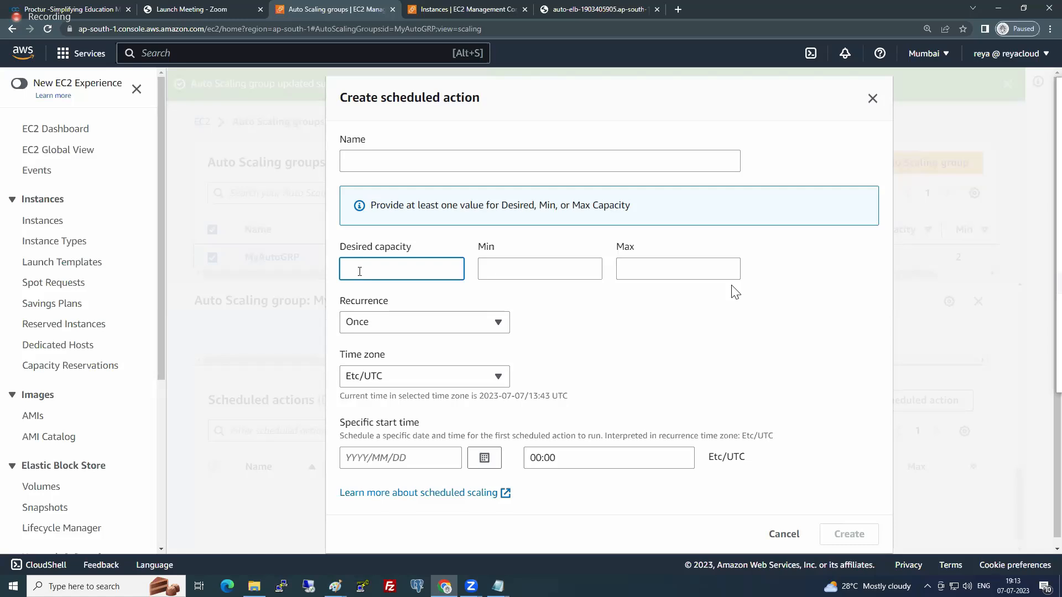
text(10)
click(526, 269)
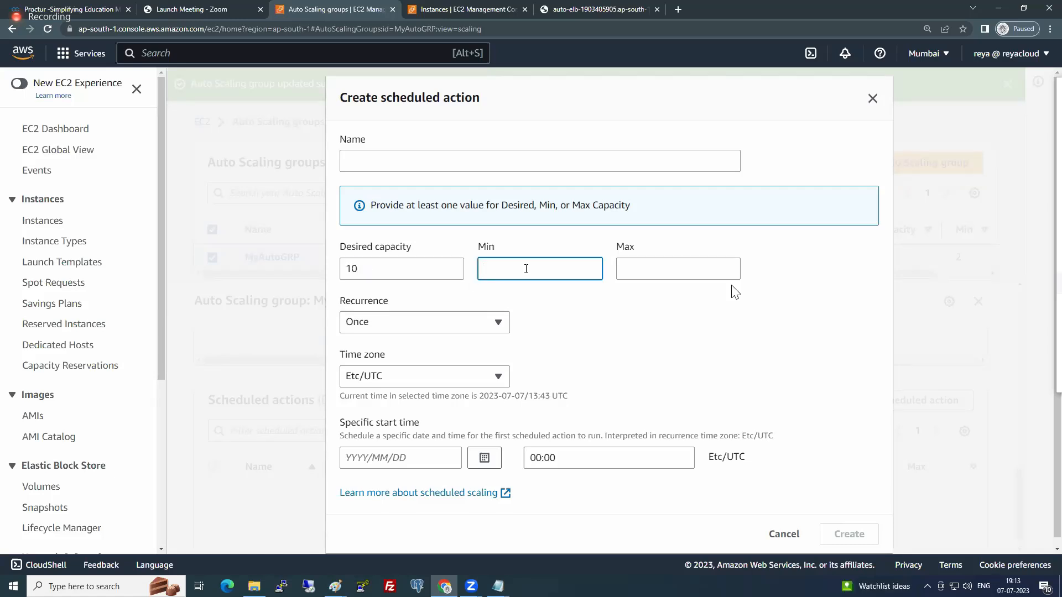
key(shift+Tab)
text(20)
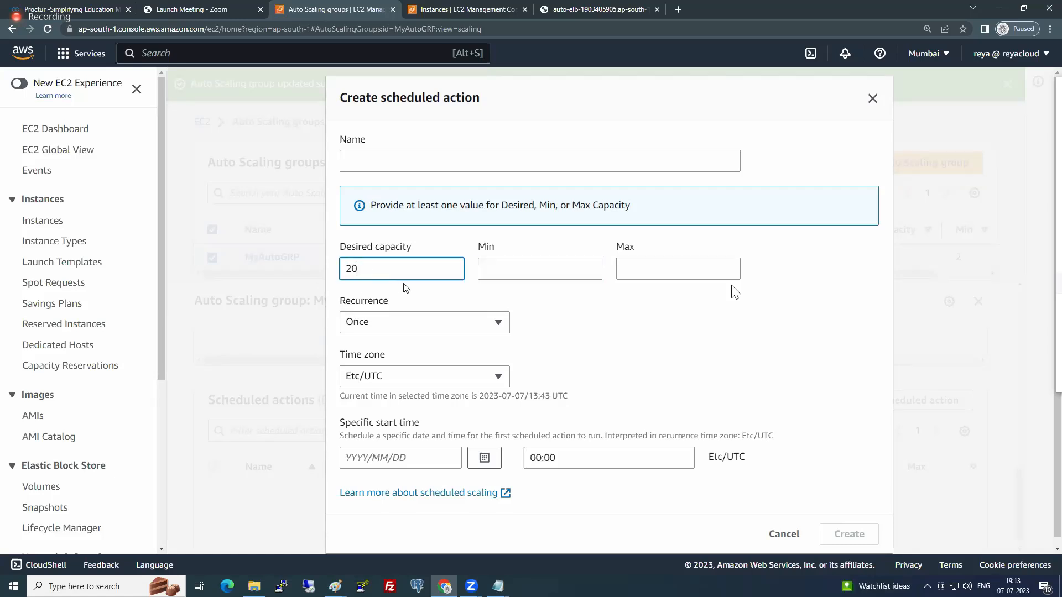
click(523, 273)
text(10)
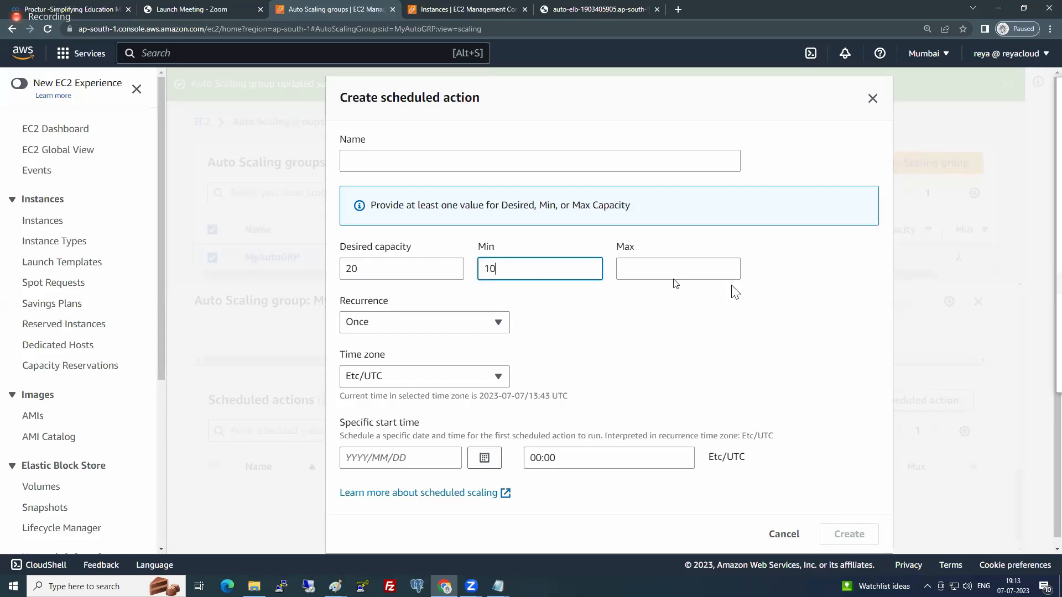
click(674, 272)
text(50)
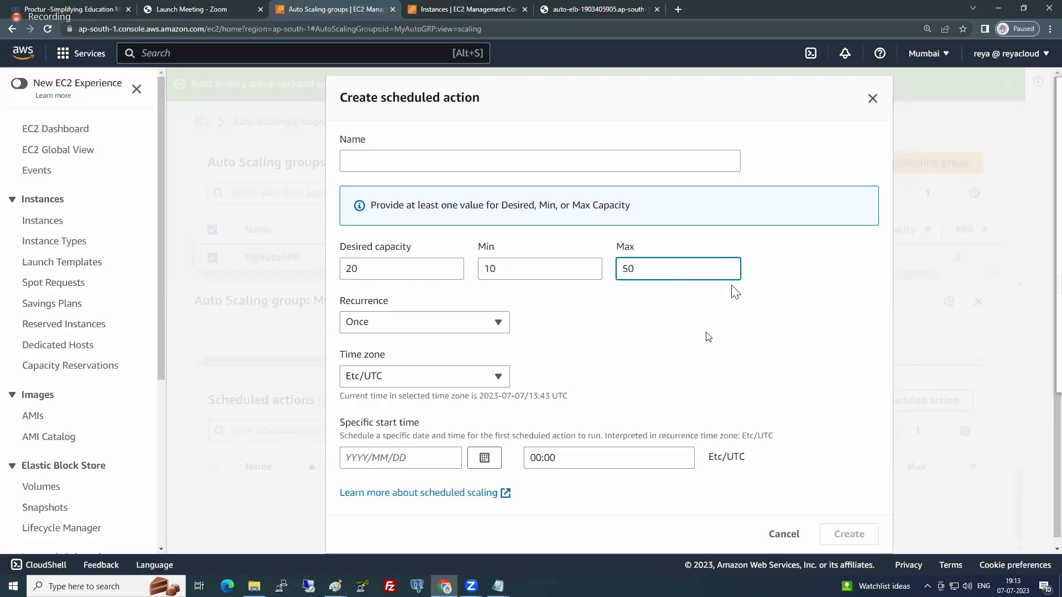
- Review the recurrence options, keep Once, and set the scheduled action's start date to 2023/07/14
click(399, 324)
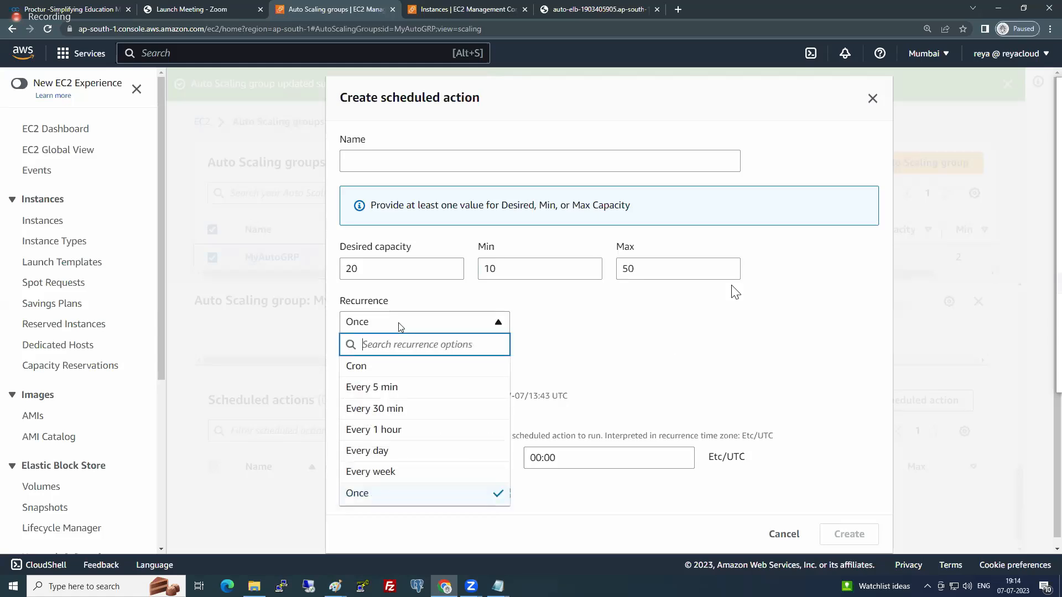
click(400, 326)
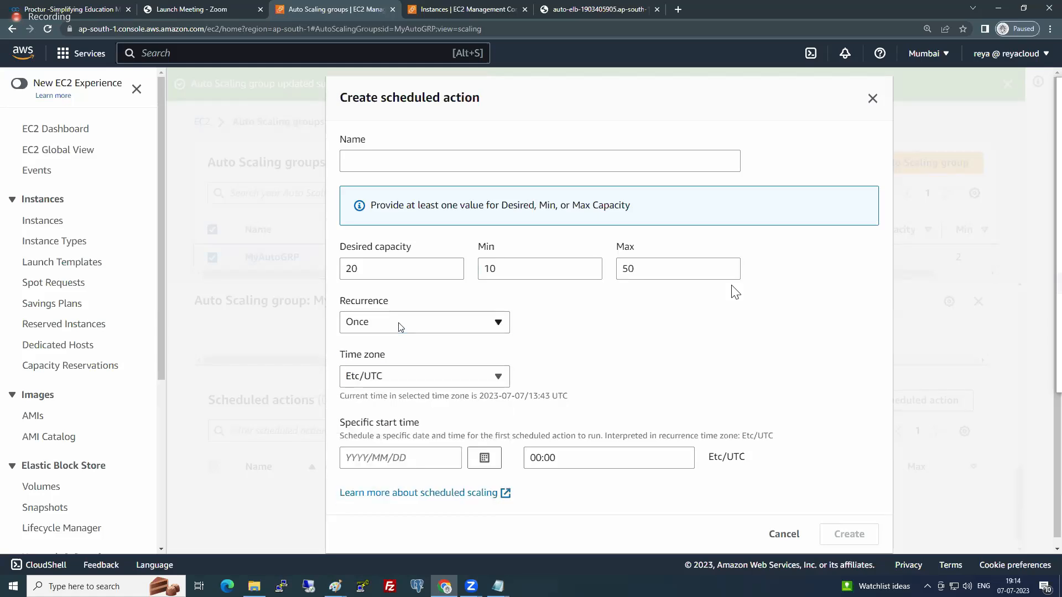
click(400, 327)
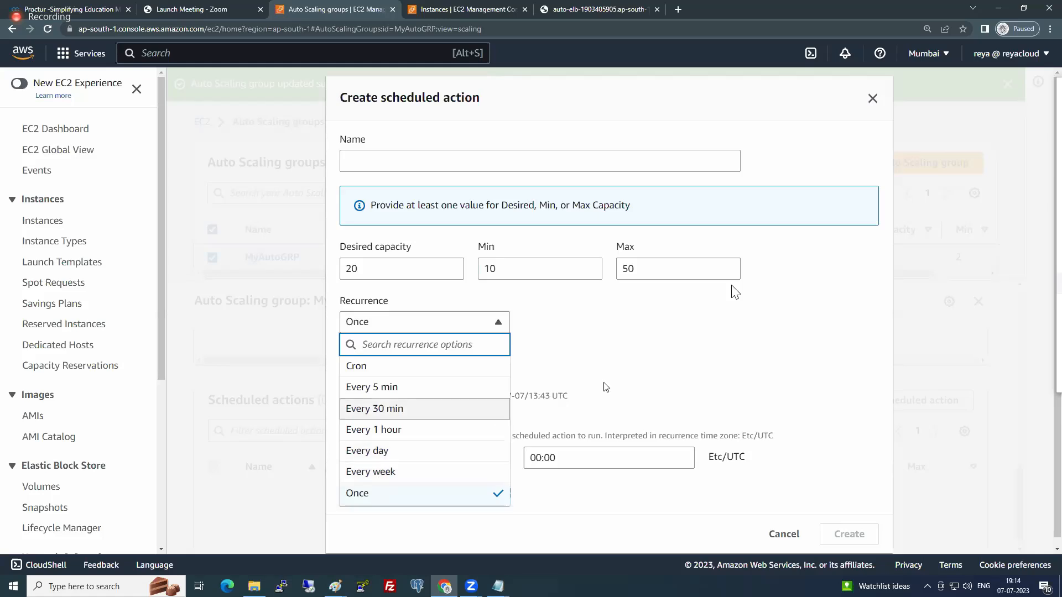
click(643, 372)
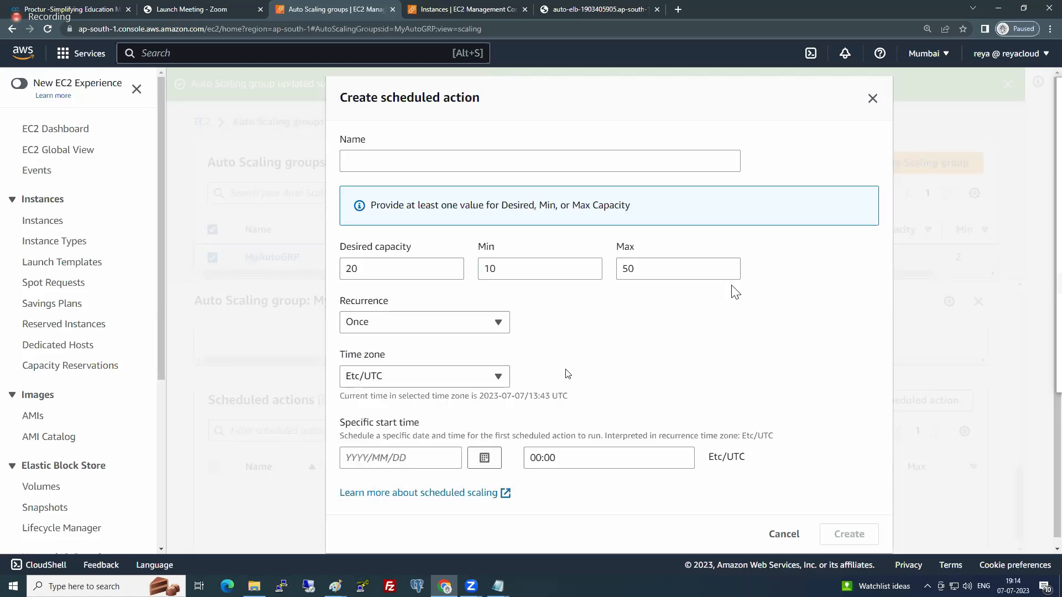
click(480, 460)
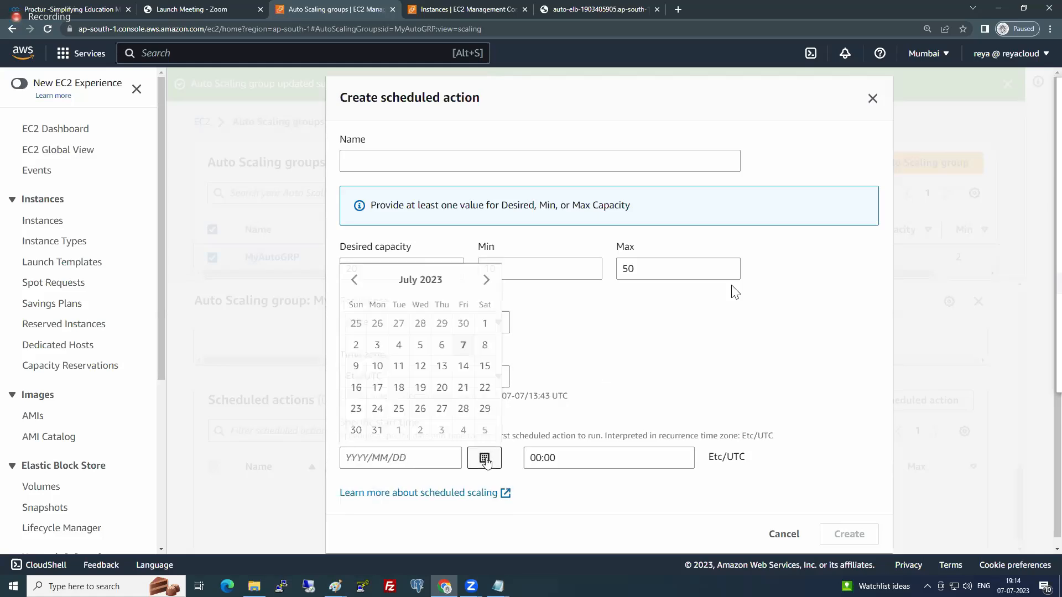
click(463, 366)
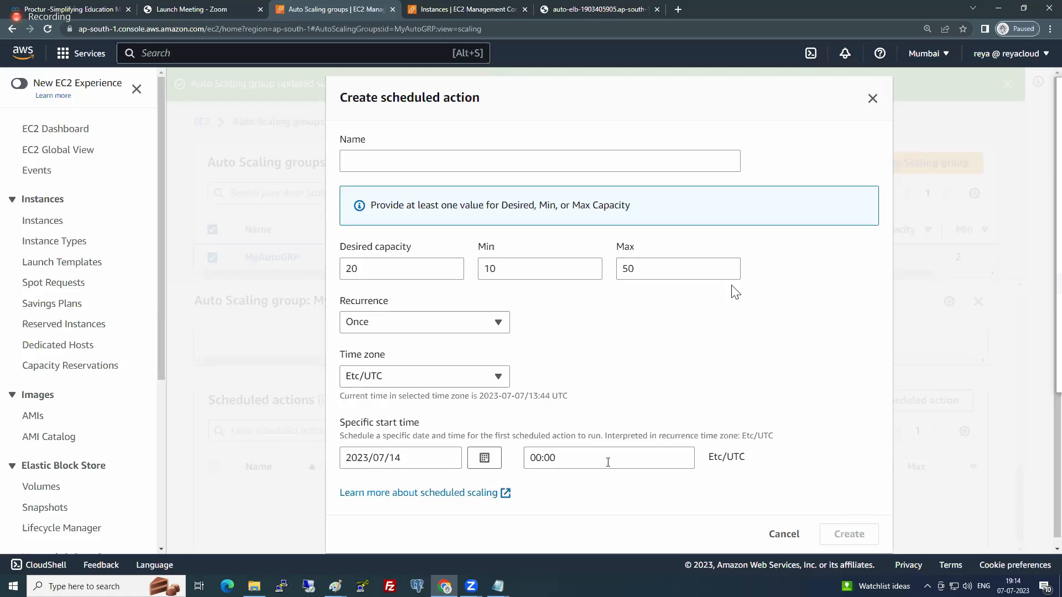
- Name the scheduled action FridayDhamaka and create it
click(412, 164)
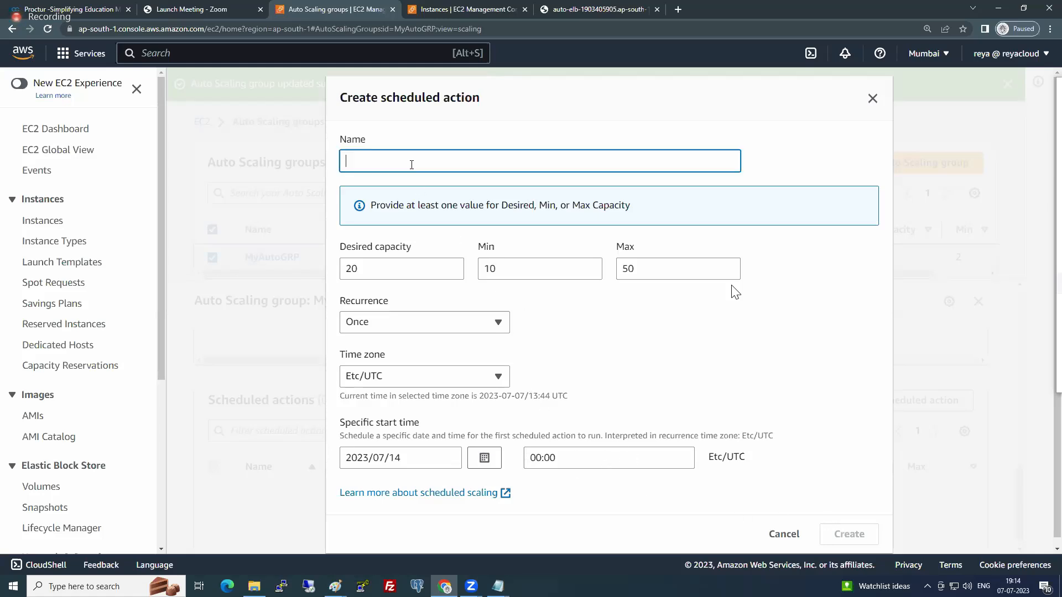
text(FridayD)
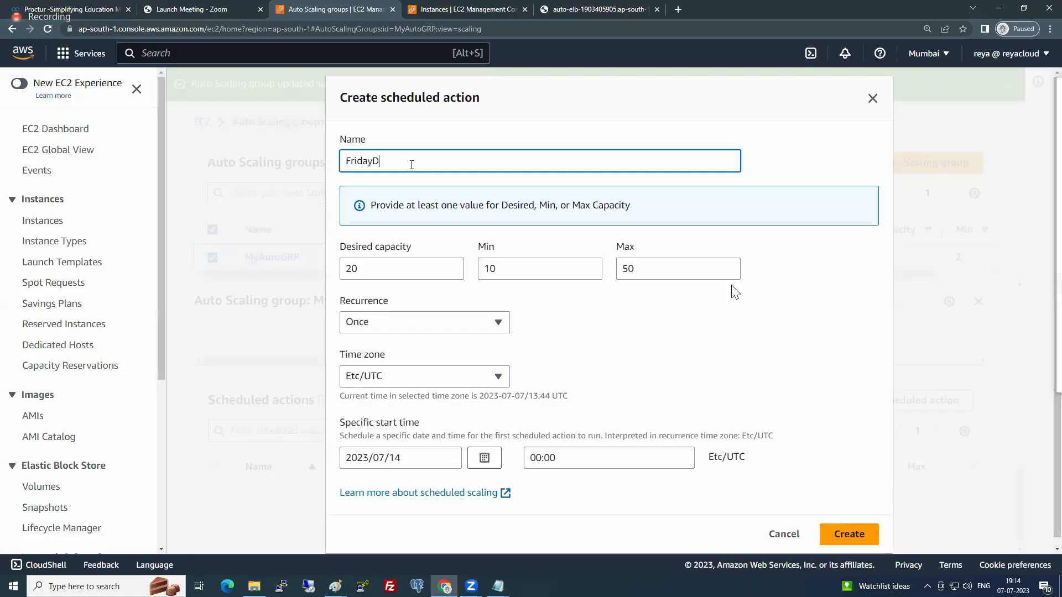
text(hamaka)
click(846, 532)
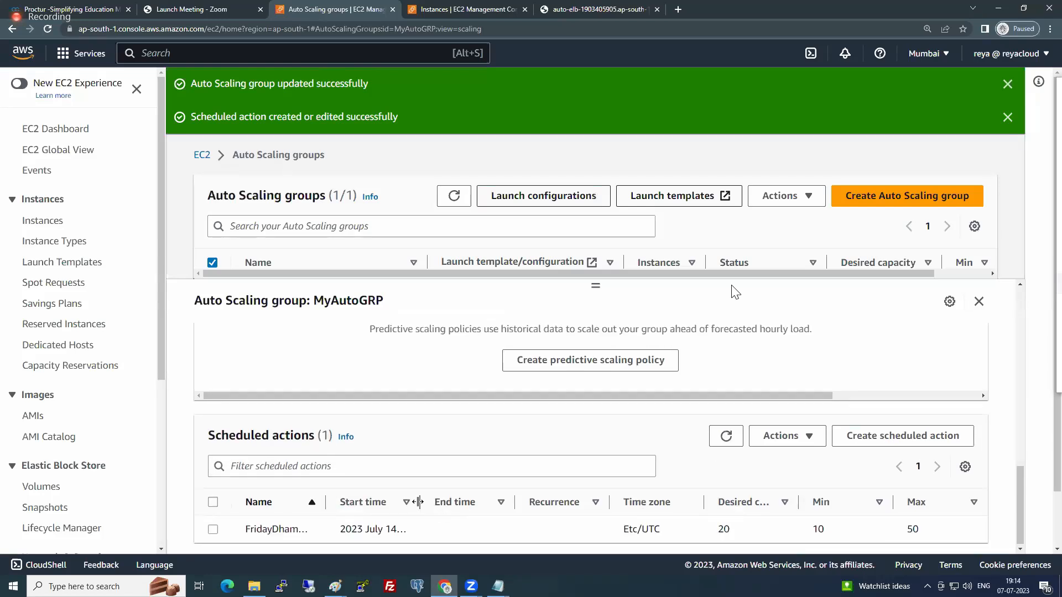
- Widen the Start time column of the scheduled actions list and check the new action's start time and desired capacity
drag(421, 502, 347, 529)
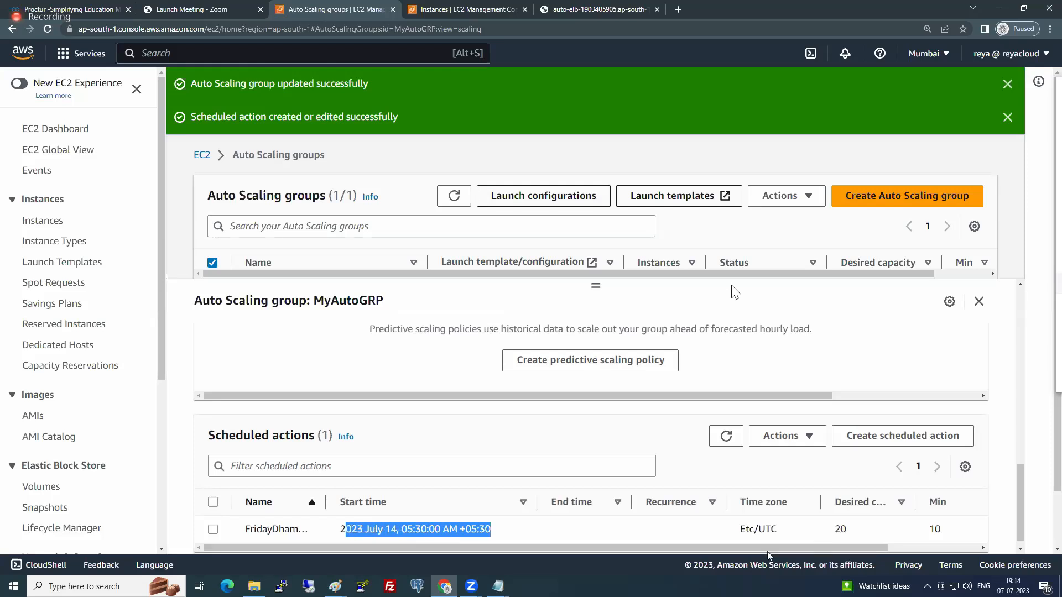
drag(833, 529, 846, 530)
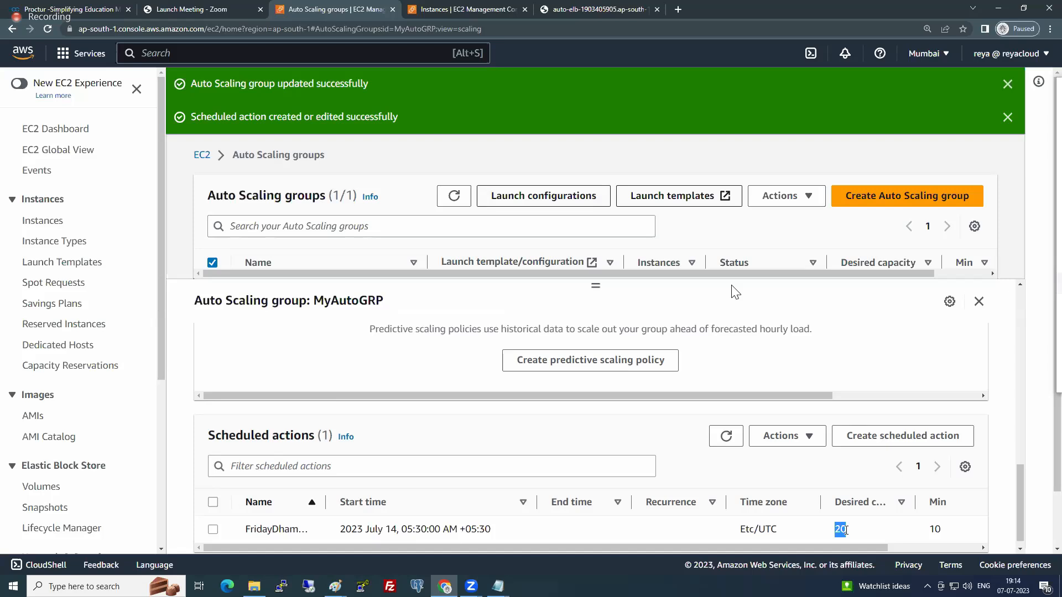
scroll(486, 458, down, 2)
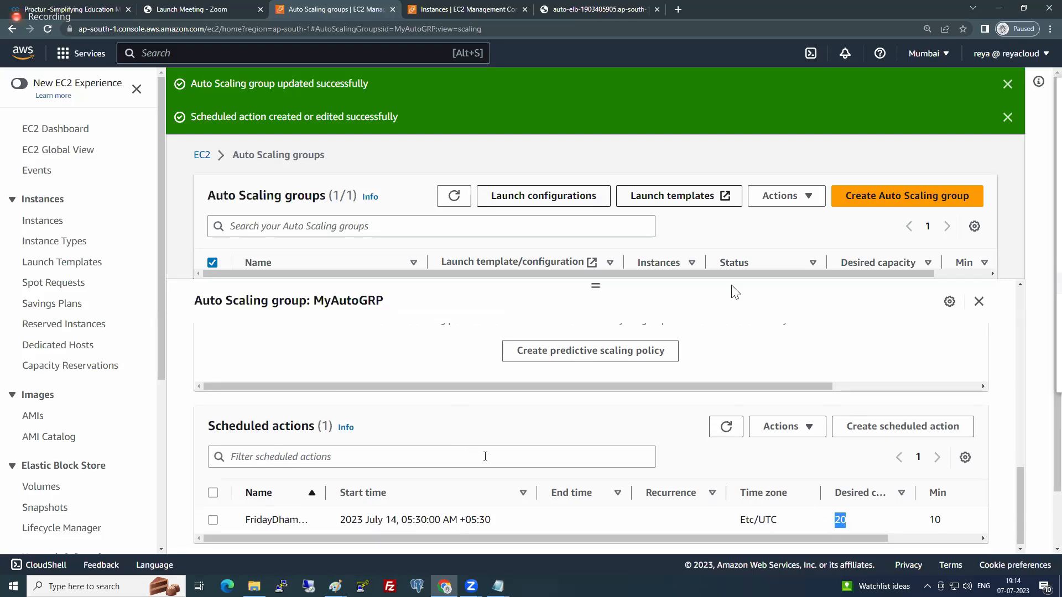
scroll(495, 409, up, 5)
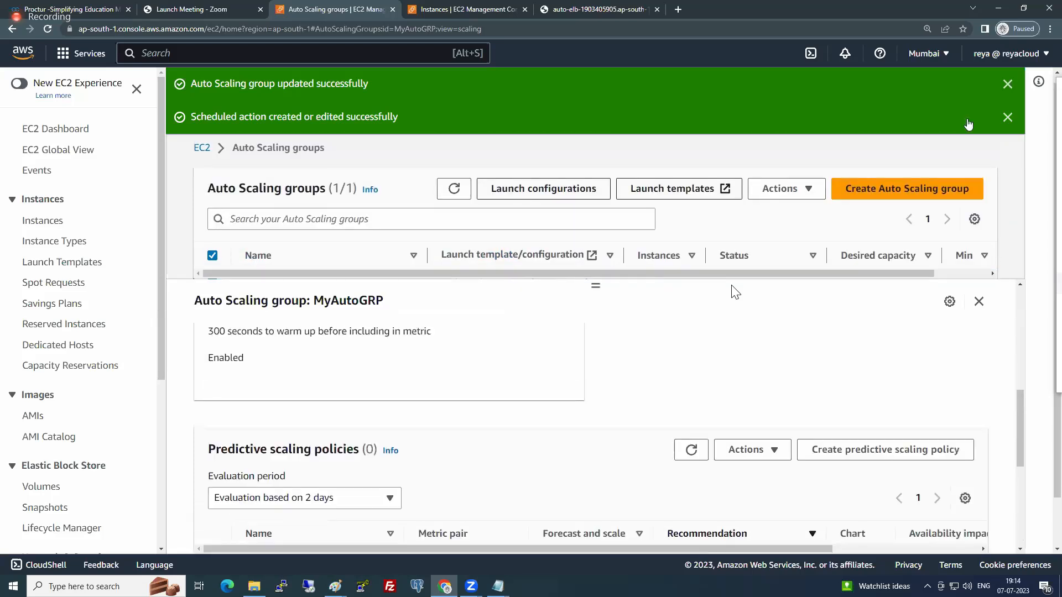
- Dismiss the success notifications and examine the evaluation period options for predictive scaling policies
click(1008, 84)
click(1007, 84)
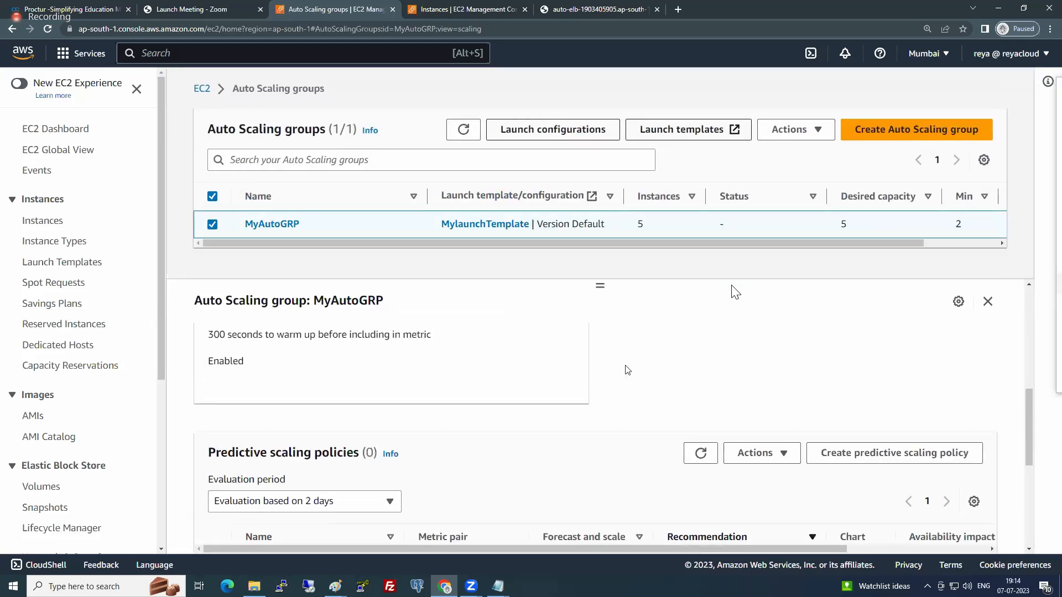
scroll(622, 371, up, 3)
scroll(618, 371, down, 4)
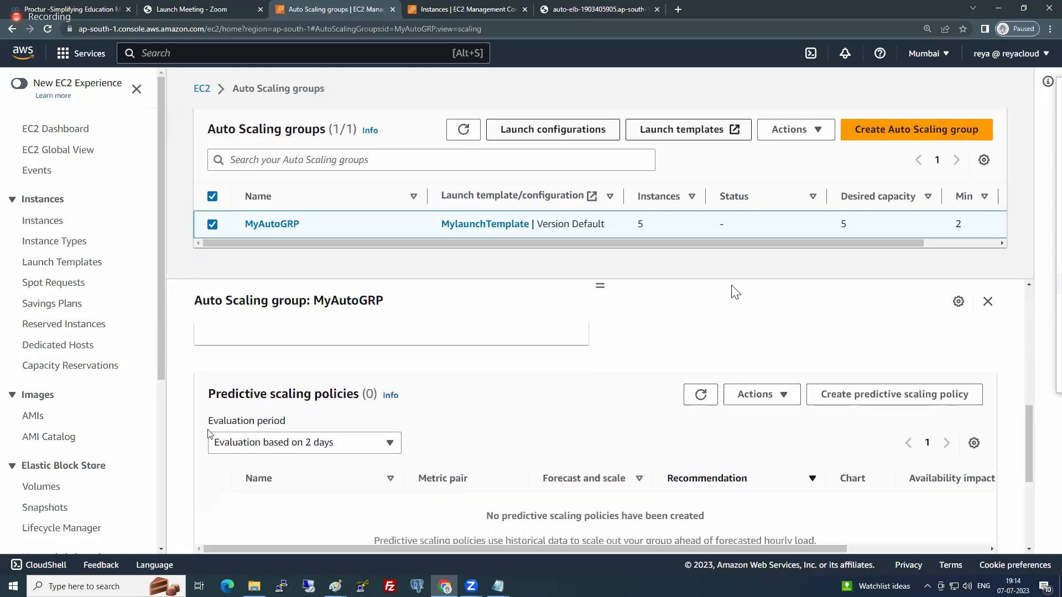
drag(208, 396, 358, 396)
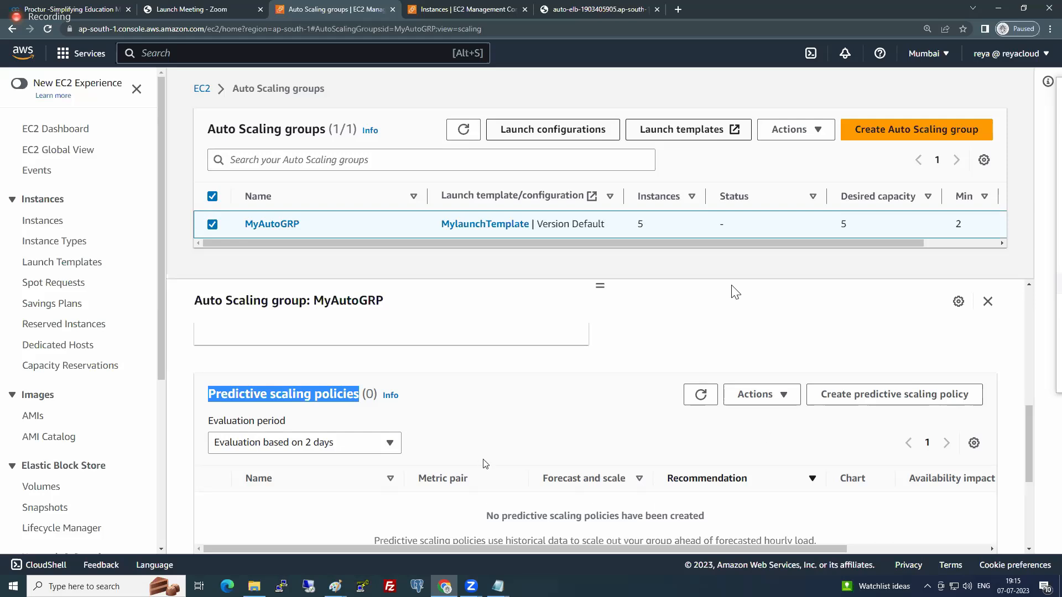
click(284, 446)
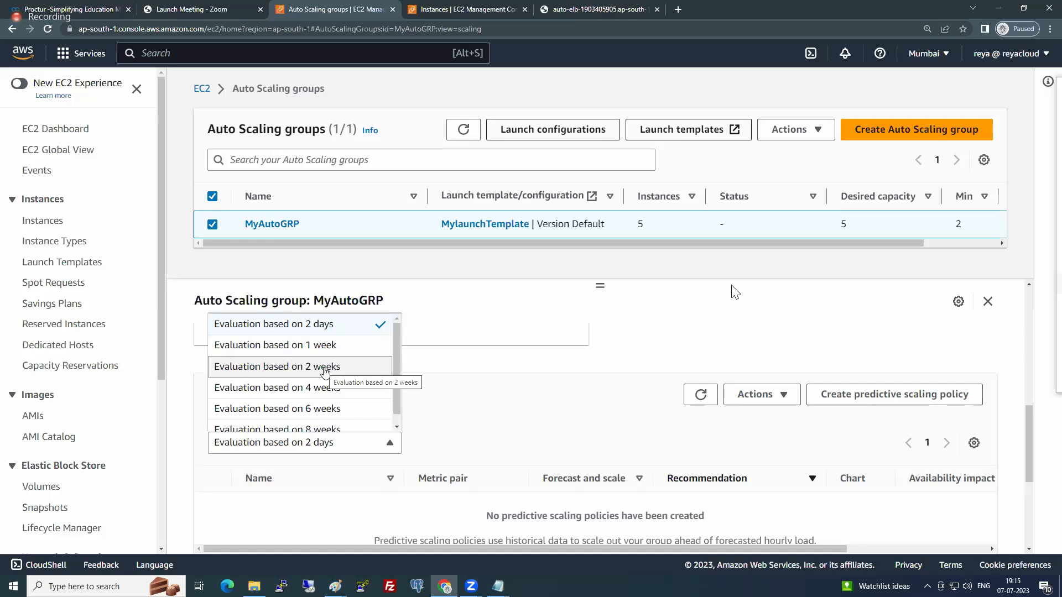
click(627, 333)
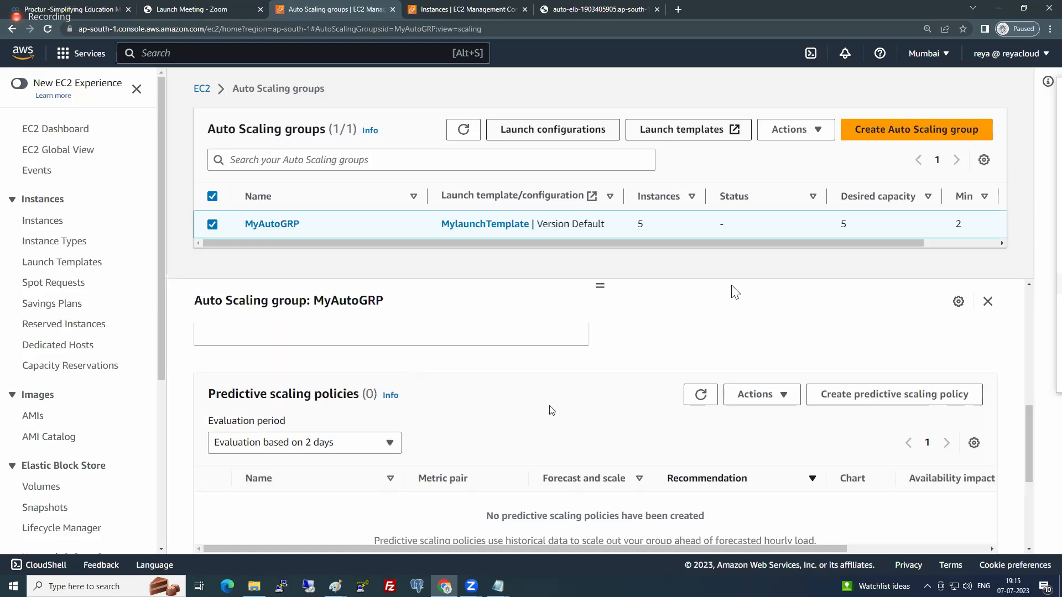
- Examine the lifecycle and health status of MyAutoGRP's instances under instance management
scroll(394, 426, up, 5)
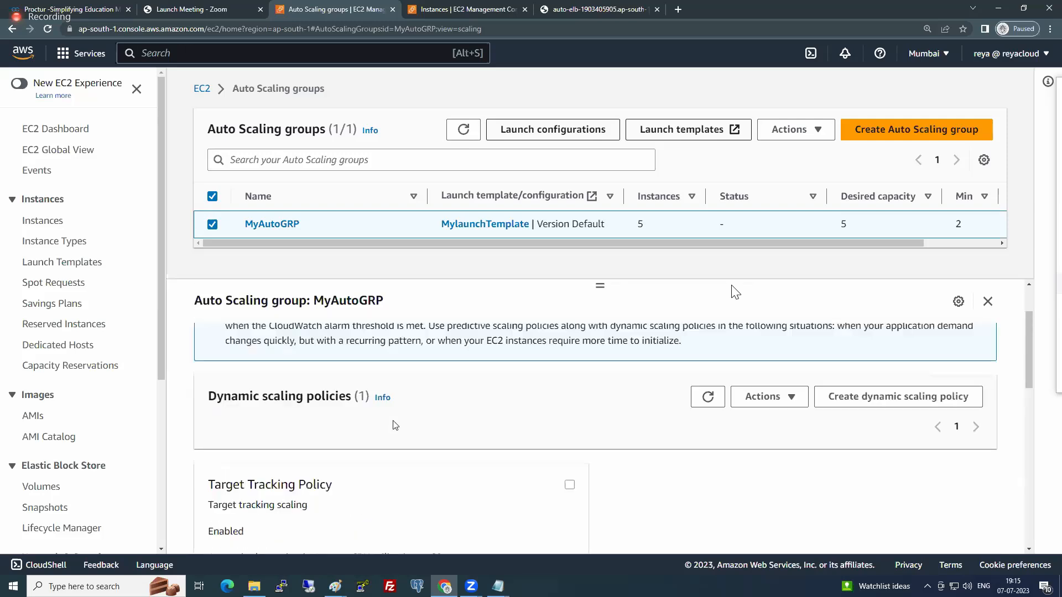
scroll(395, 424, up, 1)
click(503, 347)
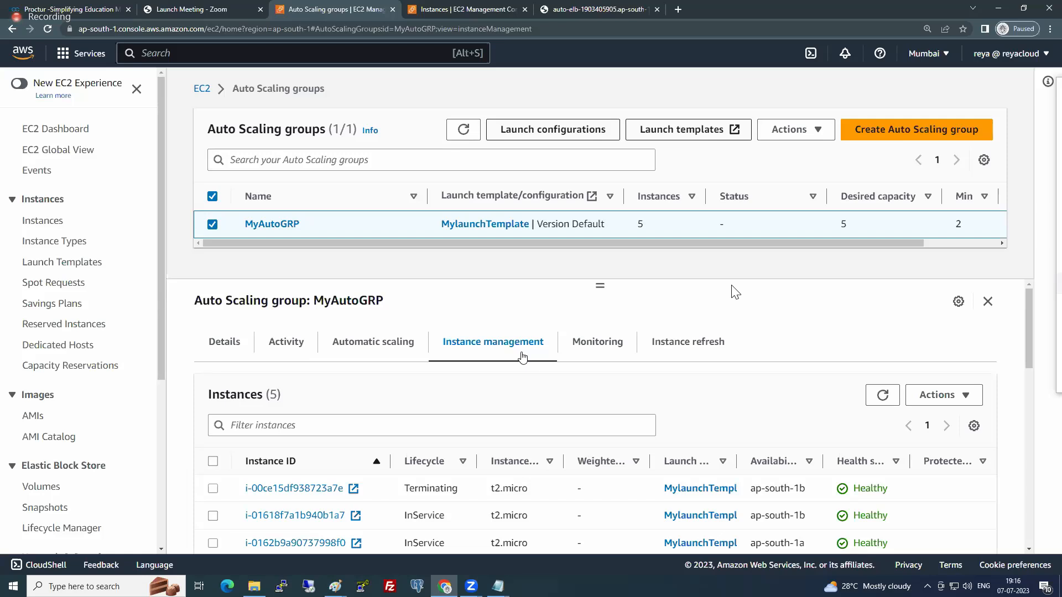
scroll(553, 453, down, 1)
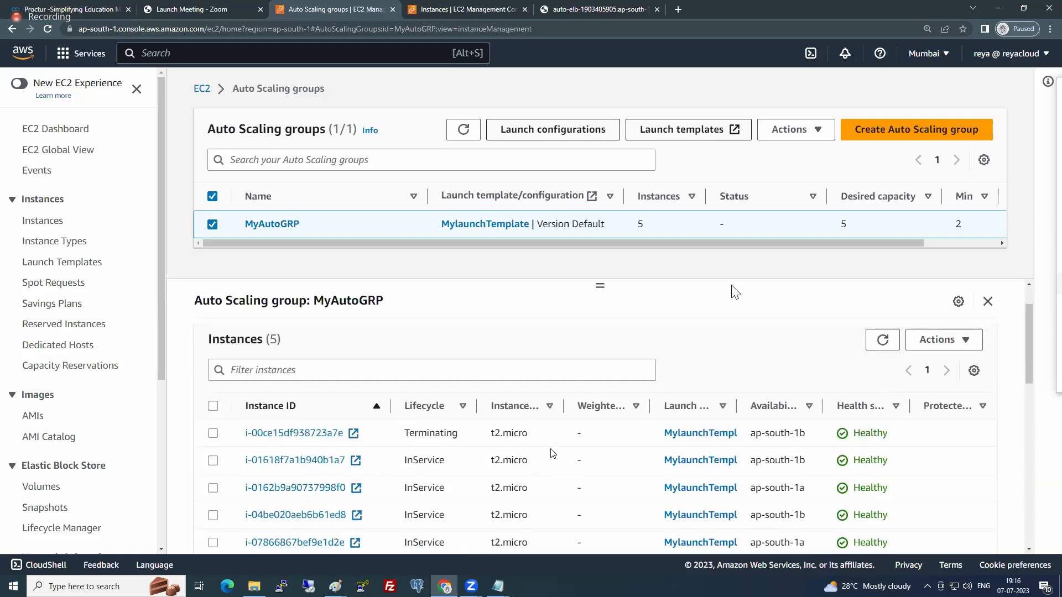
scroll(551, 453, down, 1)
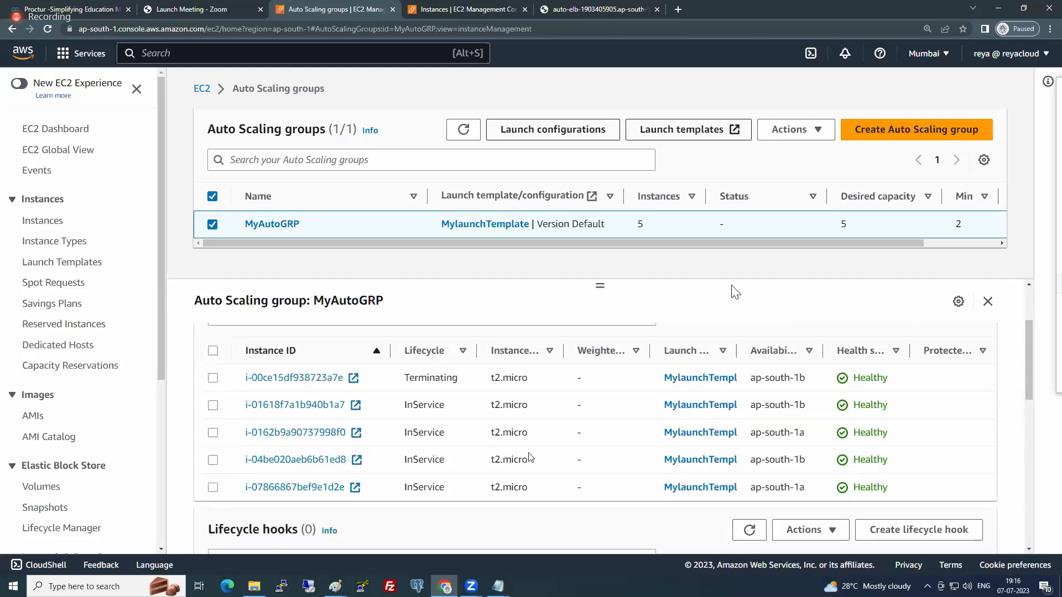
scroll(531, 457, up, 1)
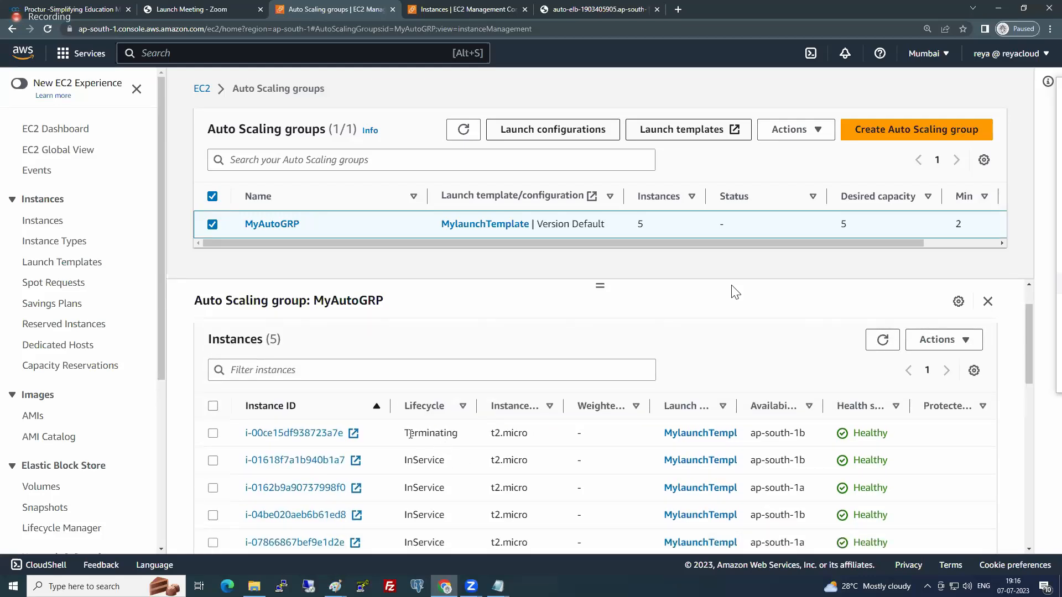
- Select the in-service instance i-01618f7a1b940b1a7 of MyAutoGRP and examine the actions available for it, including scale-in protection
drag(404, 433, 458, 435)
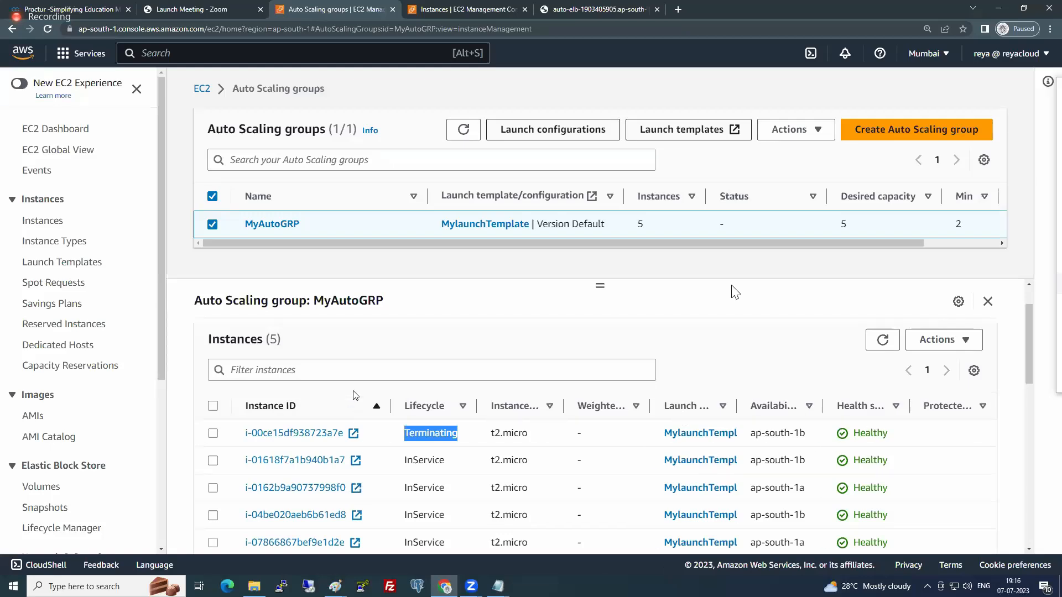
scroll(809, 418, down, 2)
scroll(514, 479, down, 1)
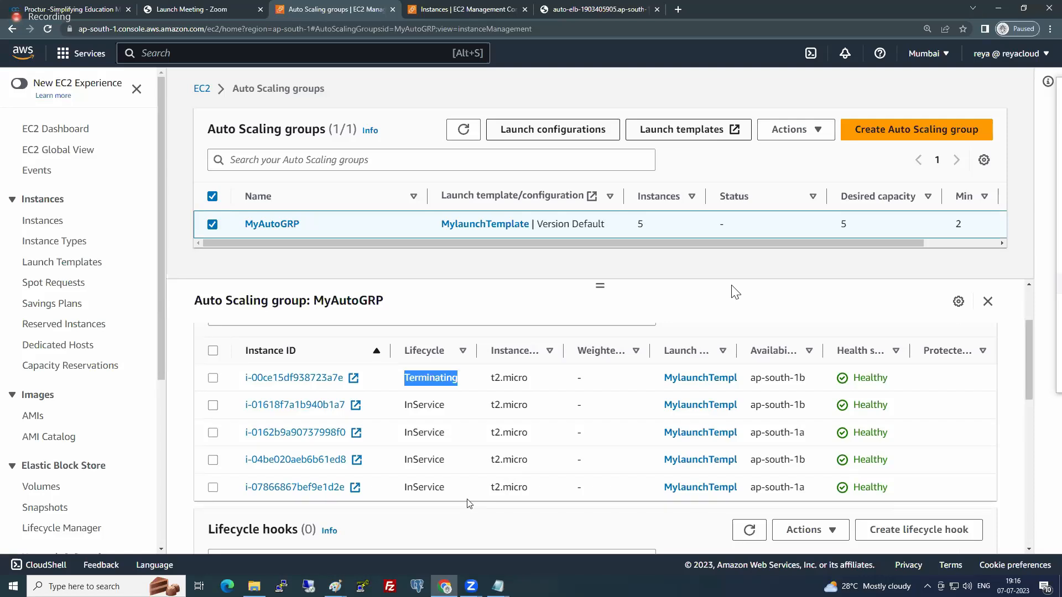
click(213, 405)
scroll(878, 380, up, 1)
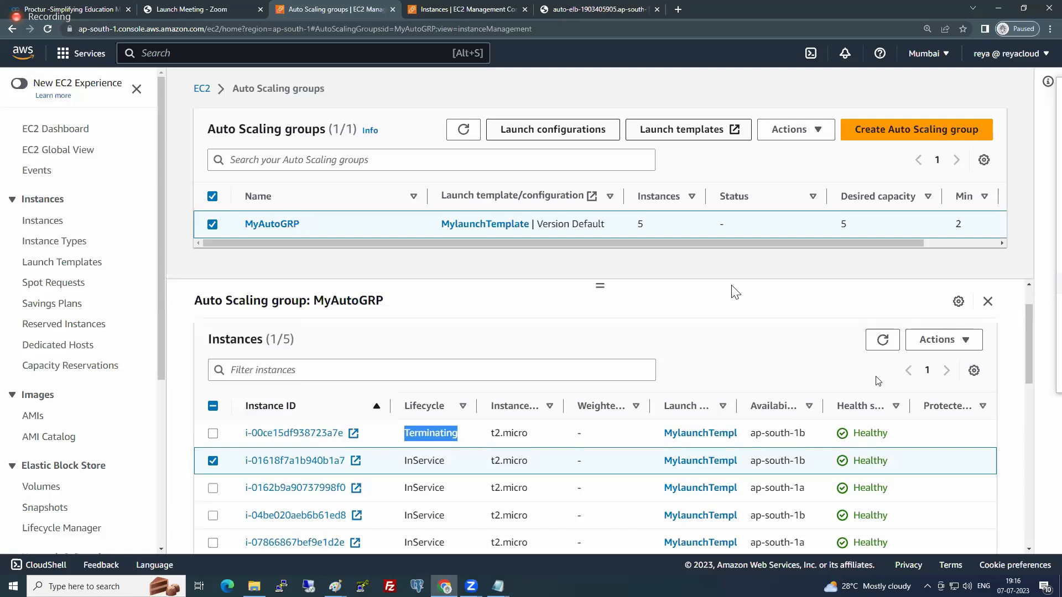
click(946, 341)
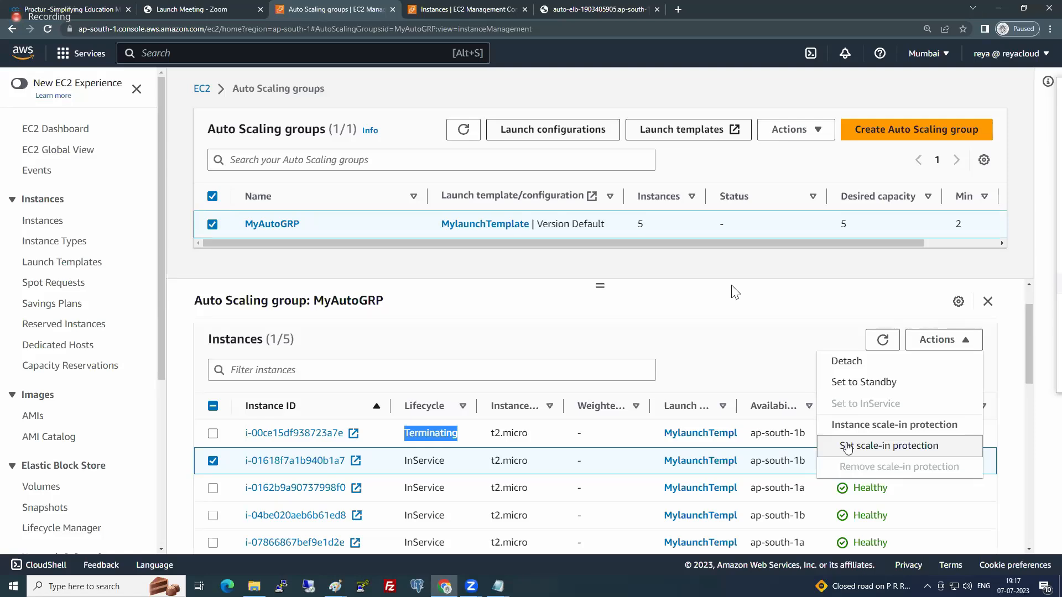
scroll(660, 400, up, 1)
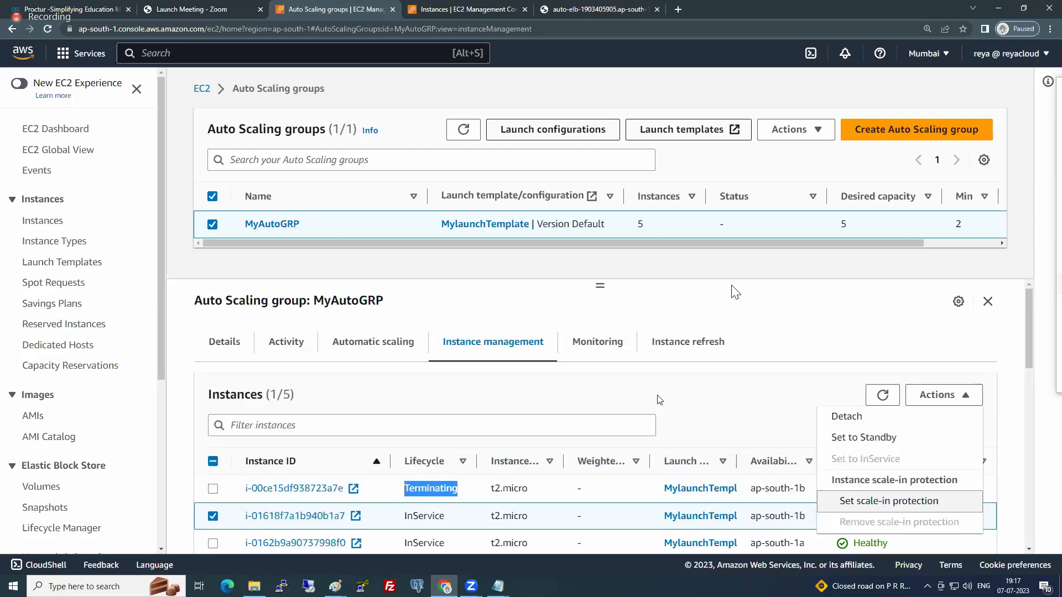
- Examine MyAutoGRP's CloudWatch monitoring details and its active instance refresh section
click(618, 350)
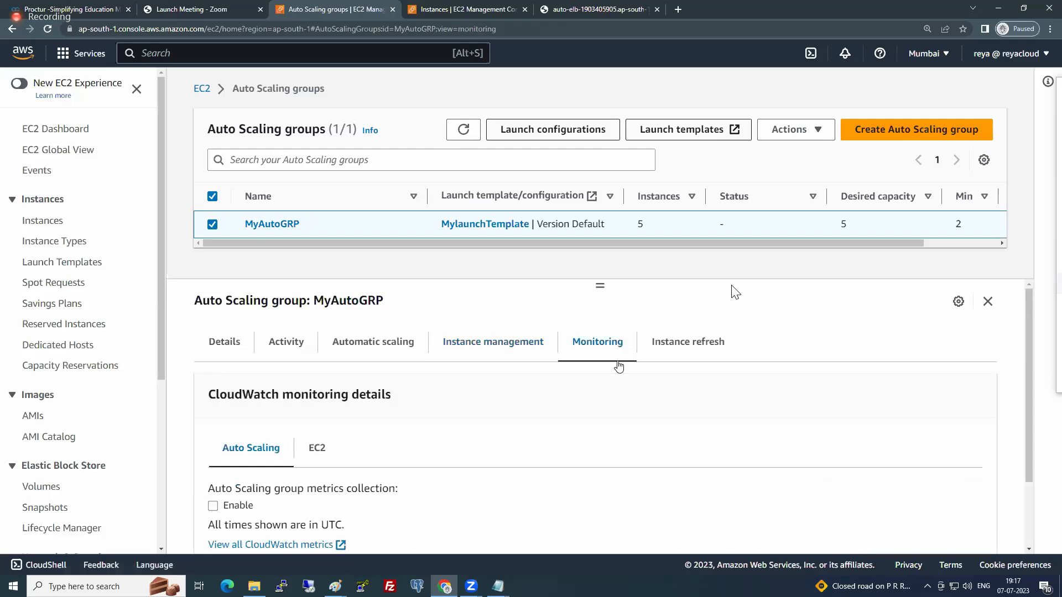
scroll(614, 435, down, 2)
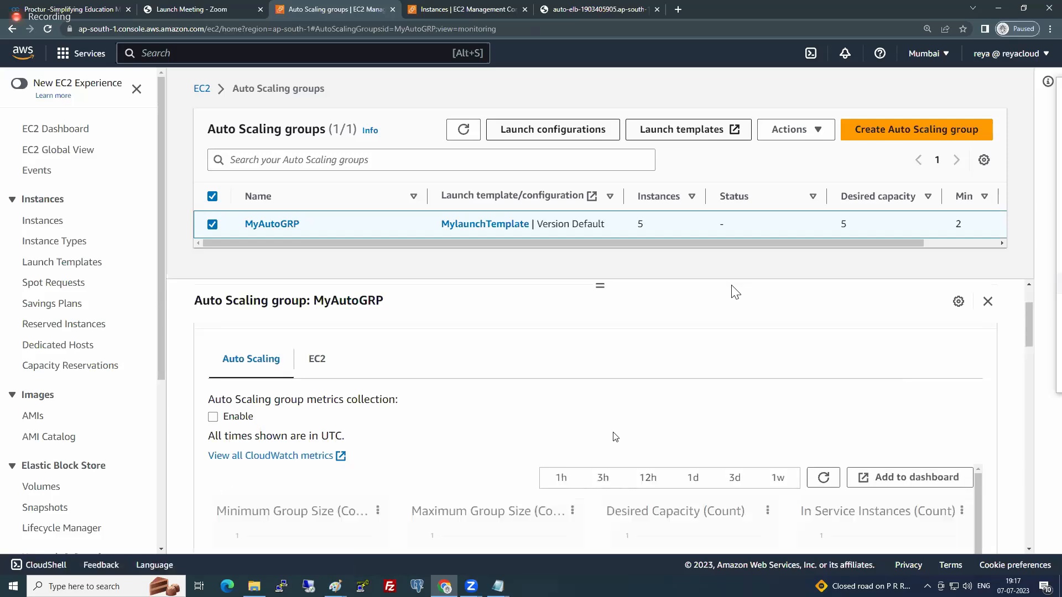
scroll(622, 419, up, 2)
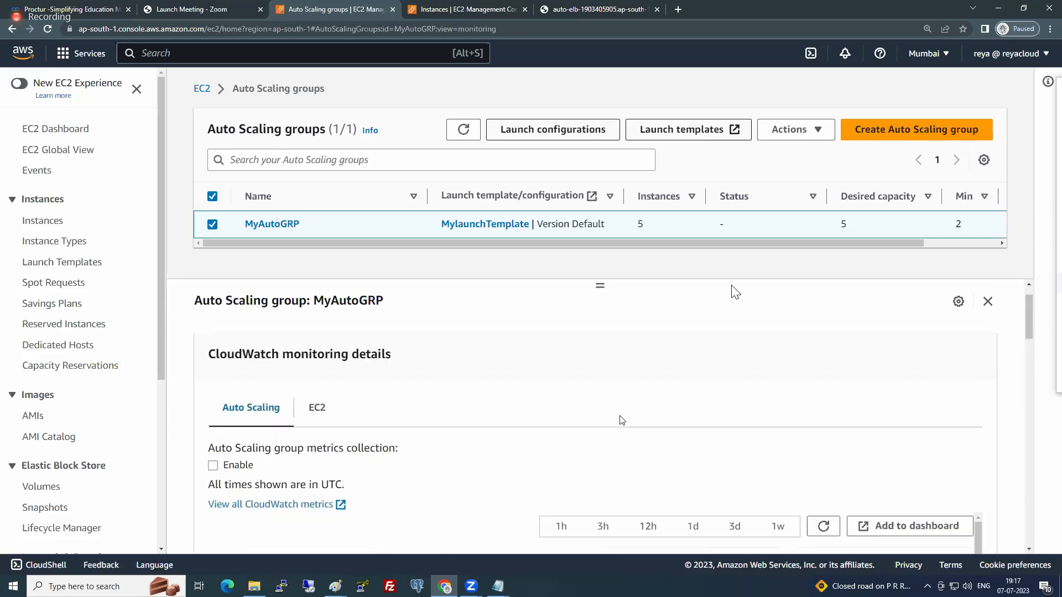
click(683, 353)
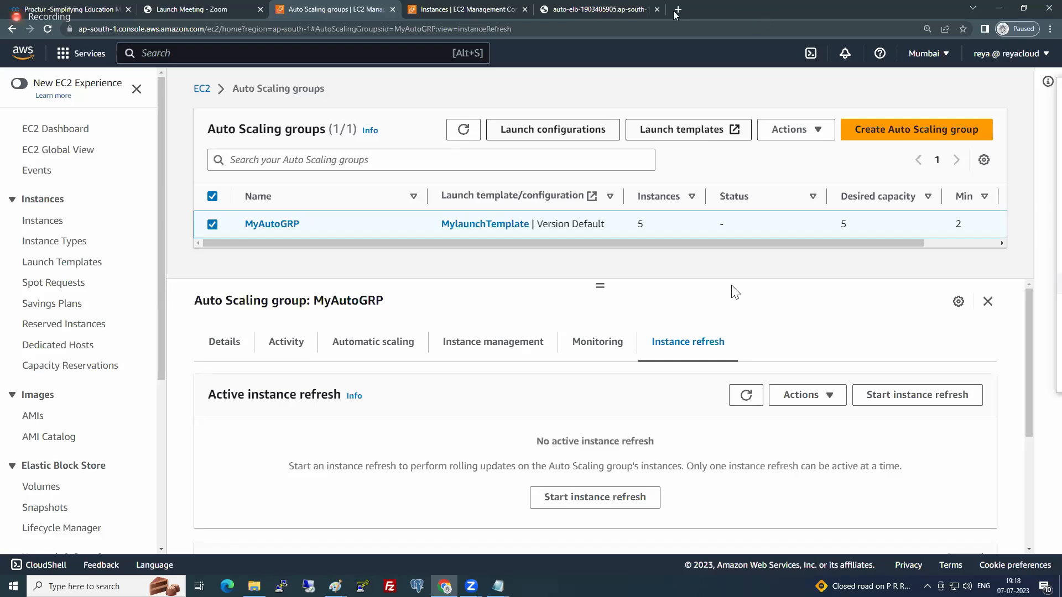
- Switch to the load balancer's website page and highlight the opening word of its heading
click(576, 8)
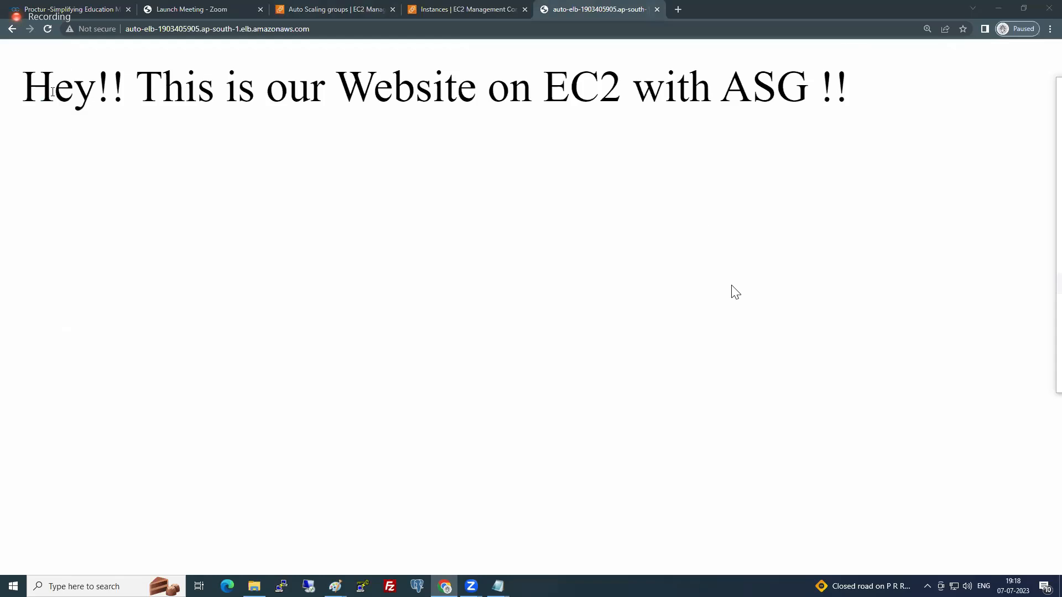
drag(29, 84, 131, 96)
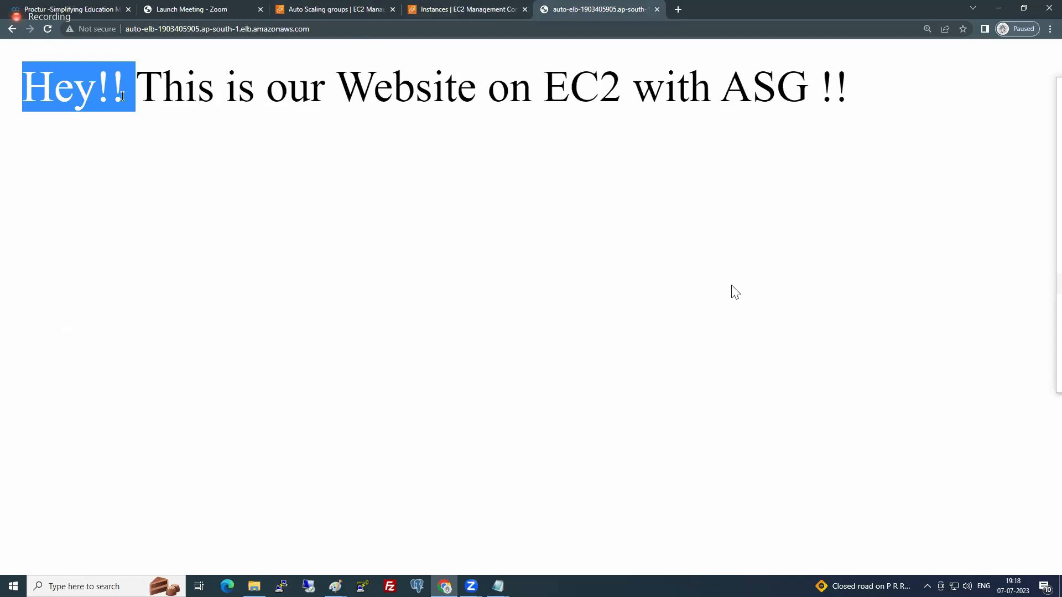
click(85, 93)
drag(24, 92, 110, 91)
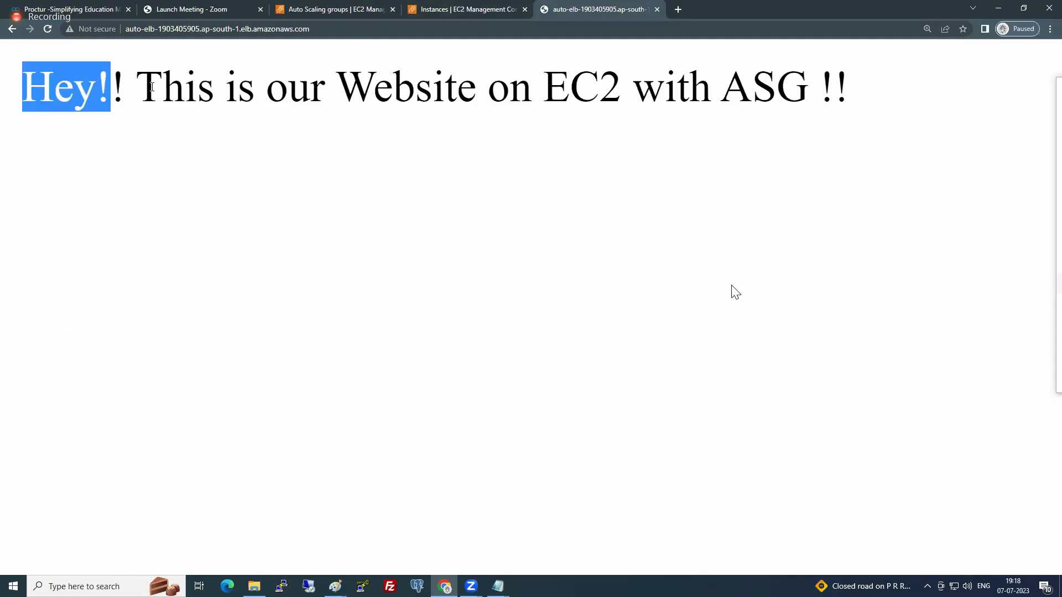
- Select MylaunchTemplate among the EC2 launch templates and examine its available actions, including modifying it as a new version
click(487, 7)
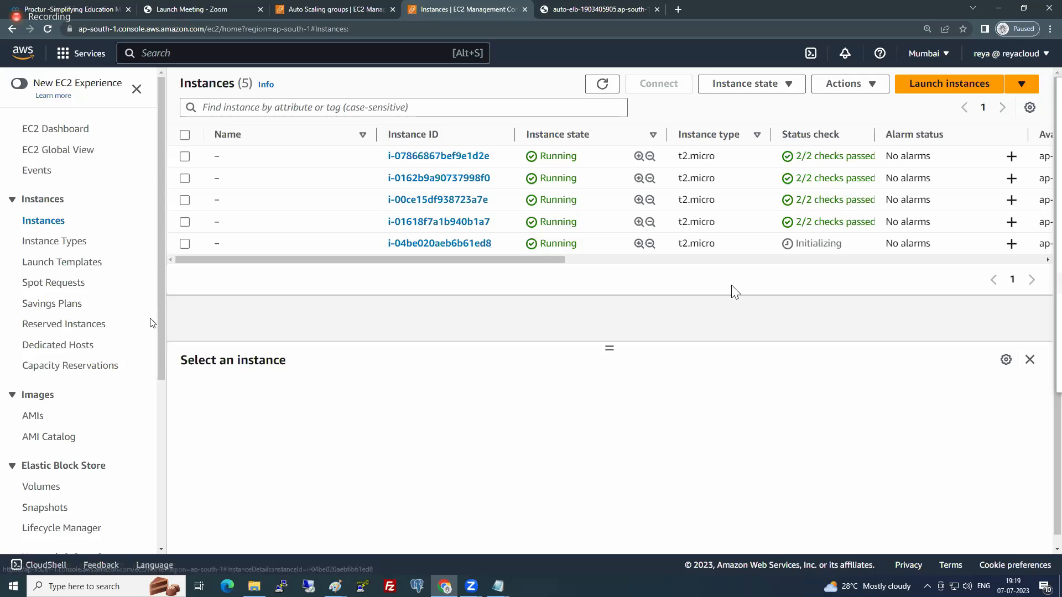
scroll(109, 387, down, 3)
scroll(88, 266, up, 3)
click(86, 263)
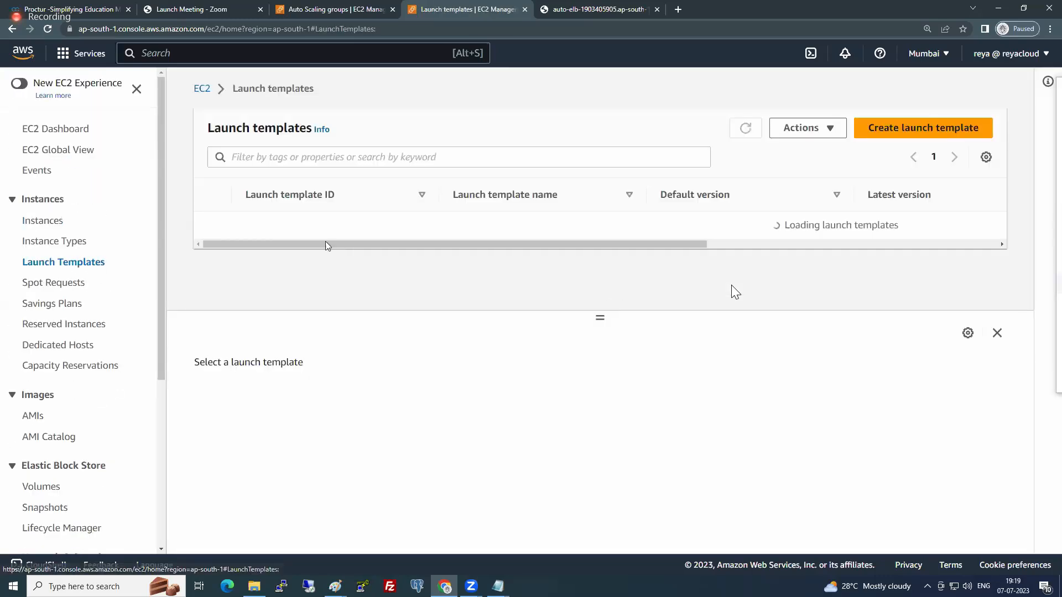
click(212, 224)
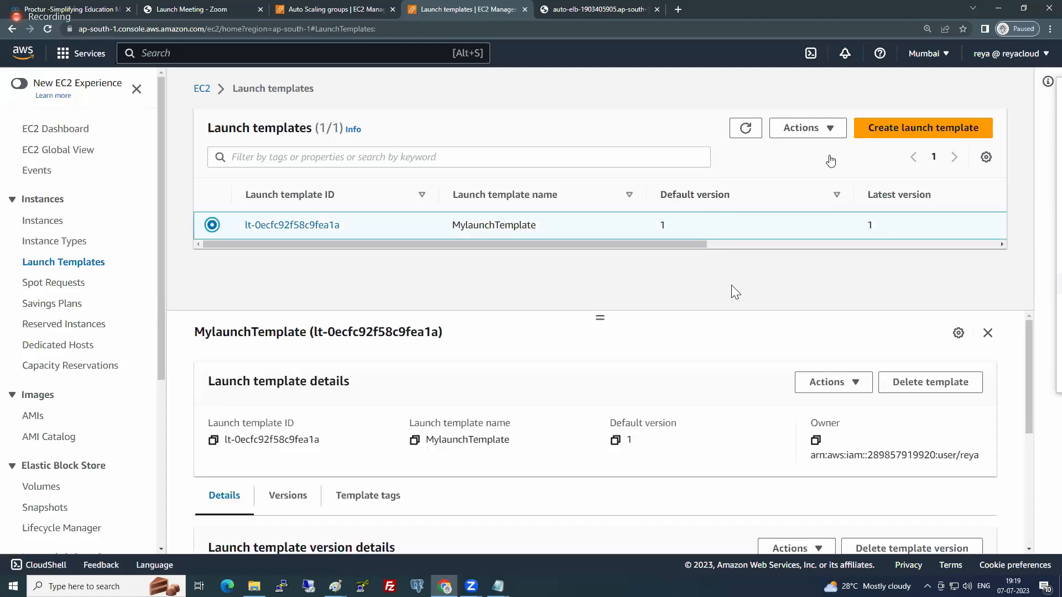
click(815, 139)
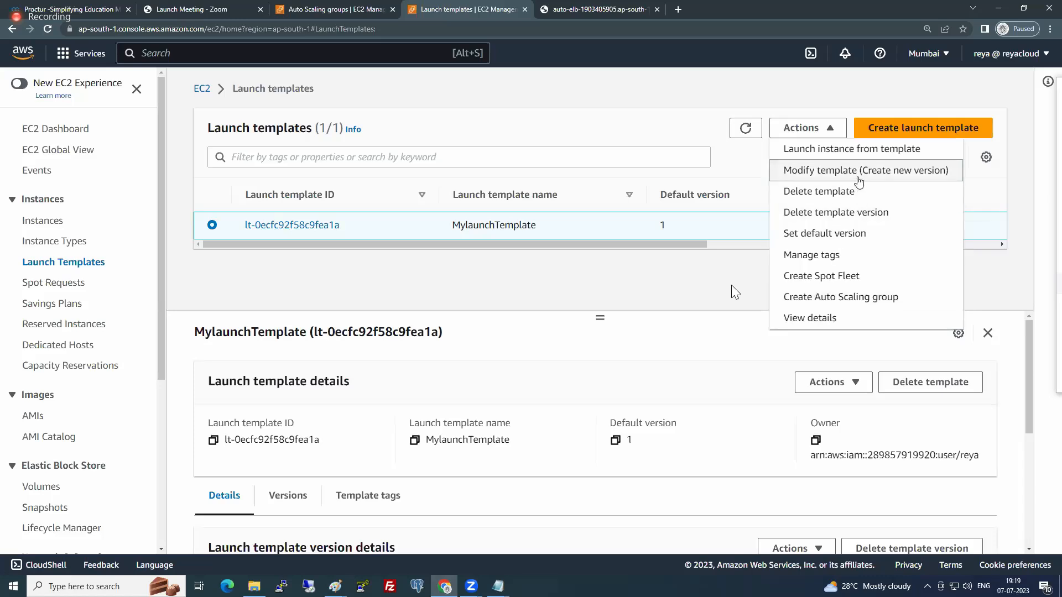
click(734, 292)
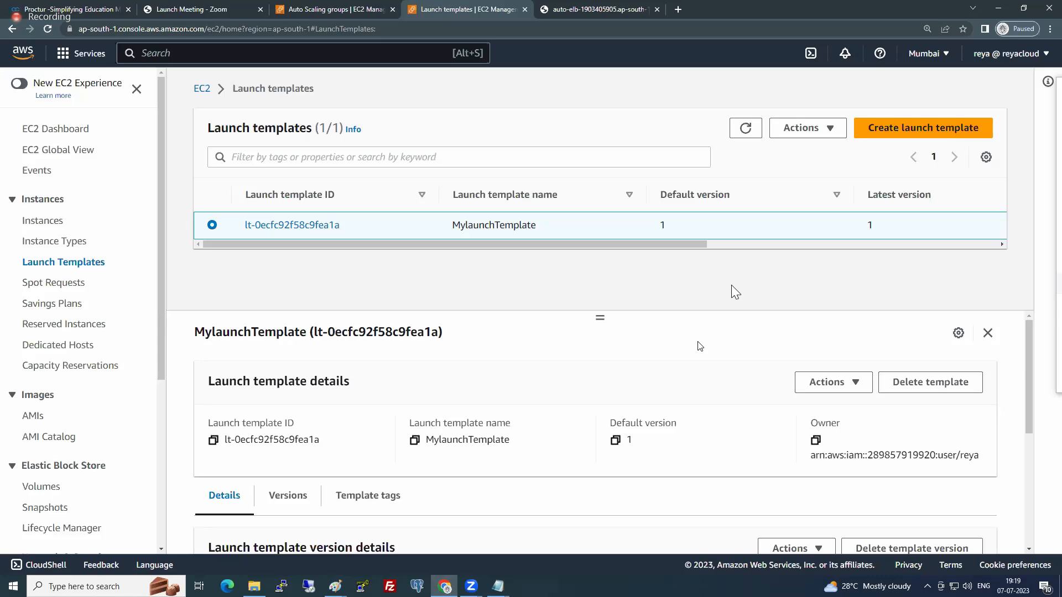
- Open MyAutoGRP for editing, check its launch template choices and remaining settings, and leave without saving
scroll(89, 495, down, 1)
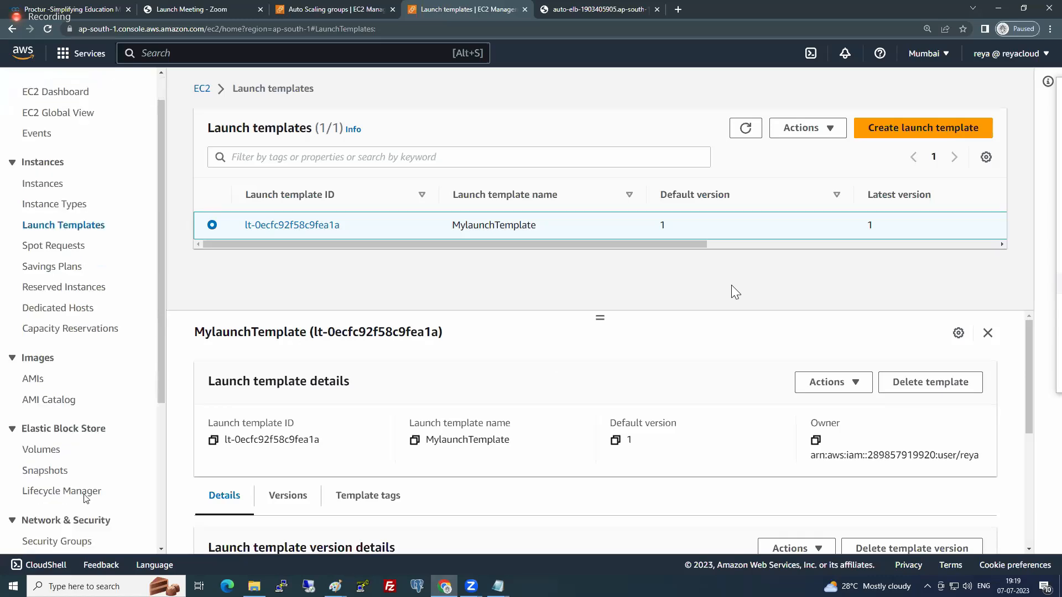
scroll(86, 498, down, 4)
click(68, 518)
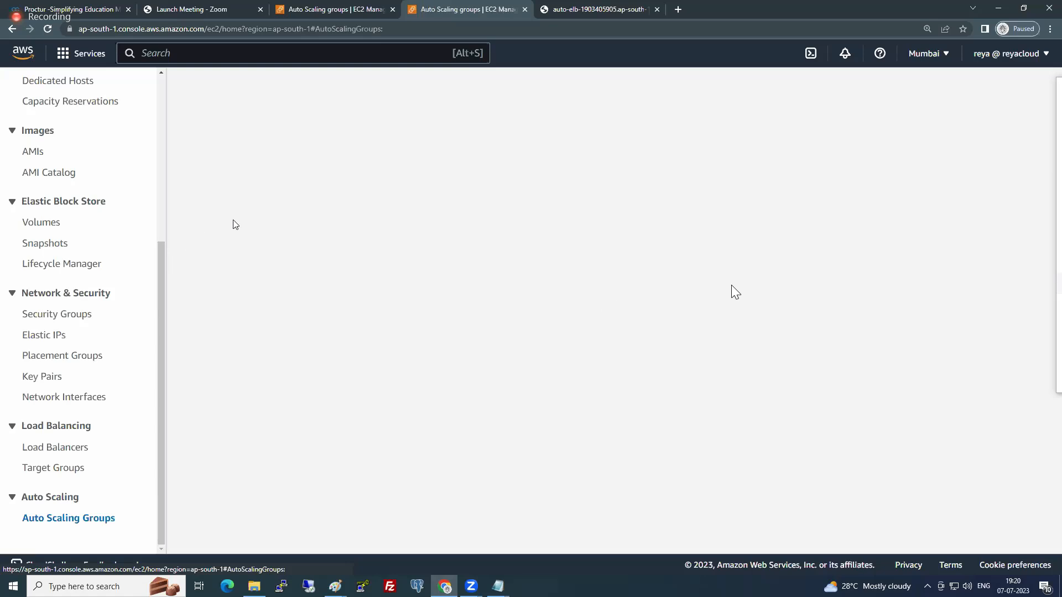
click(213, 225)
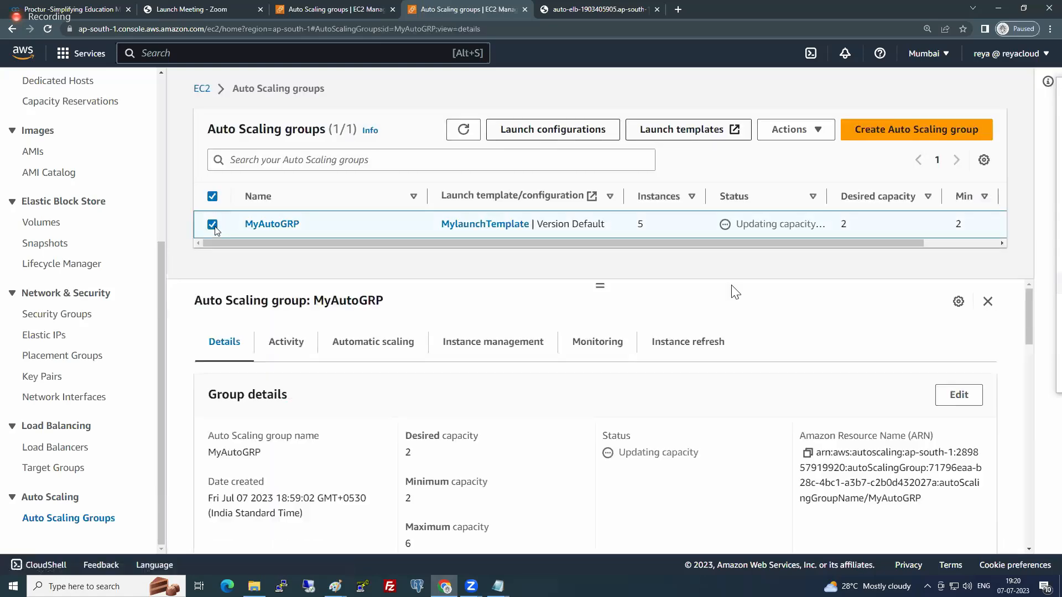
click(807, 132)
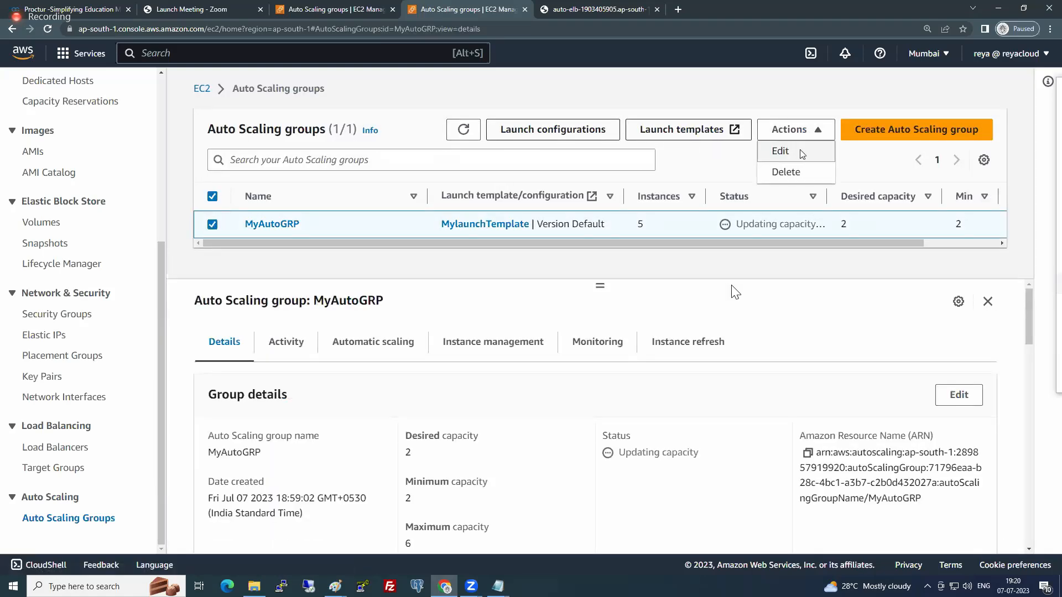
click(802, 155)
scroll(495, 339, down, 3)
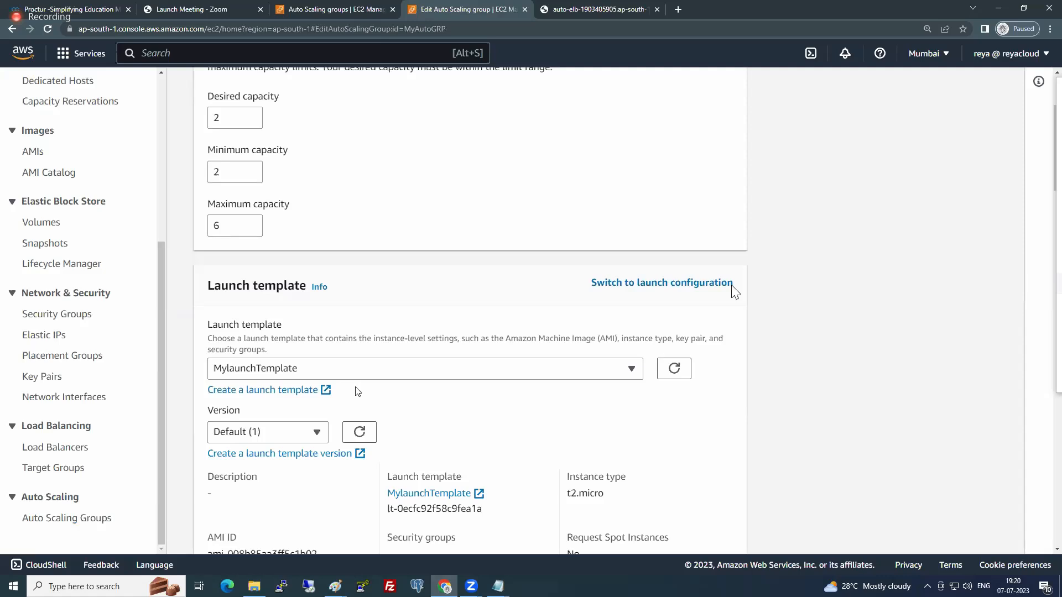
scroll(357, 392, down, 1)
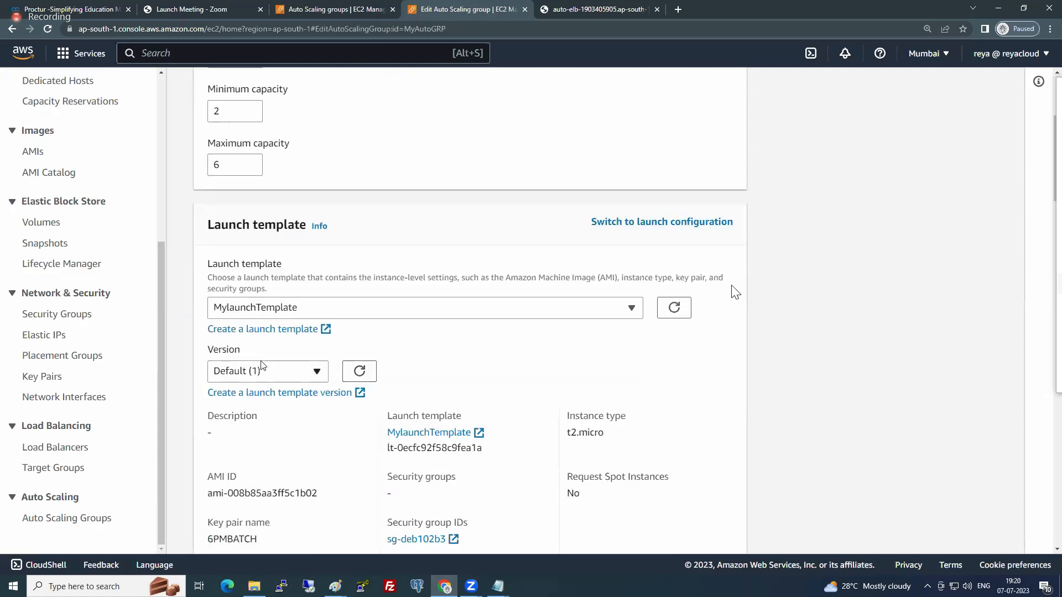
click(439, 310)
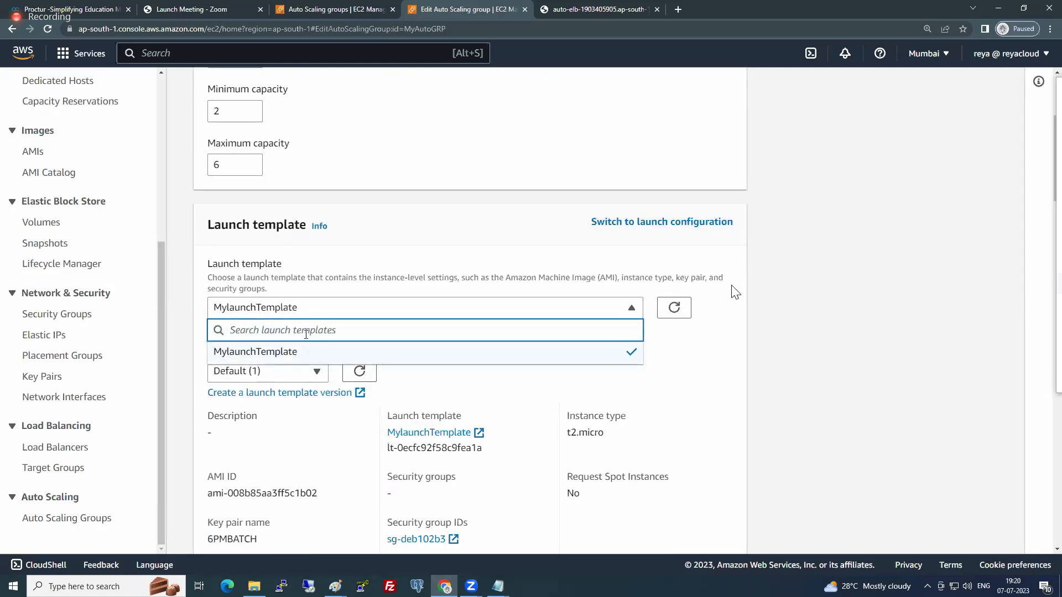
scroll(676, 368, down, 10)
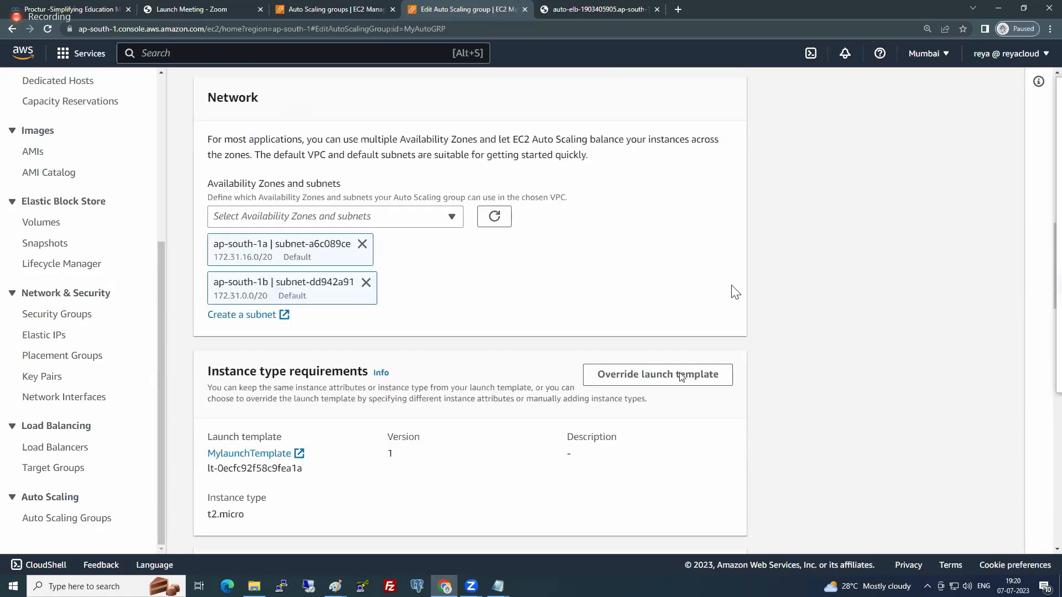
scroll(681, 376, down, 15)
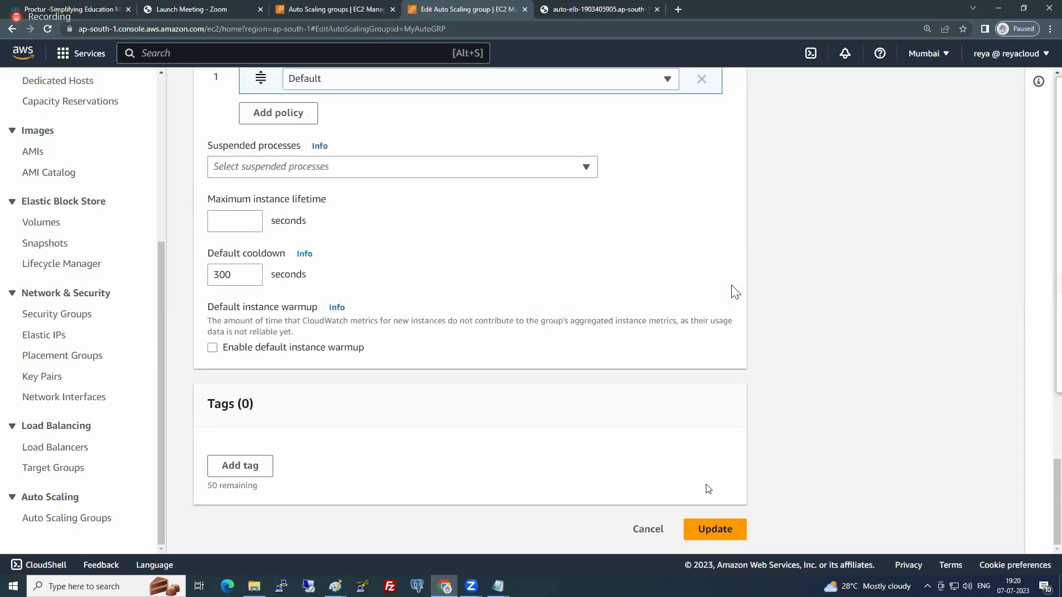
click(654, 529)
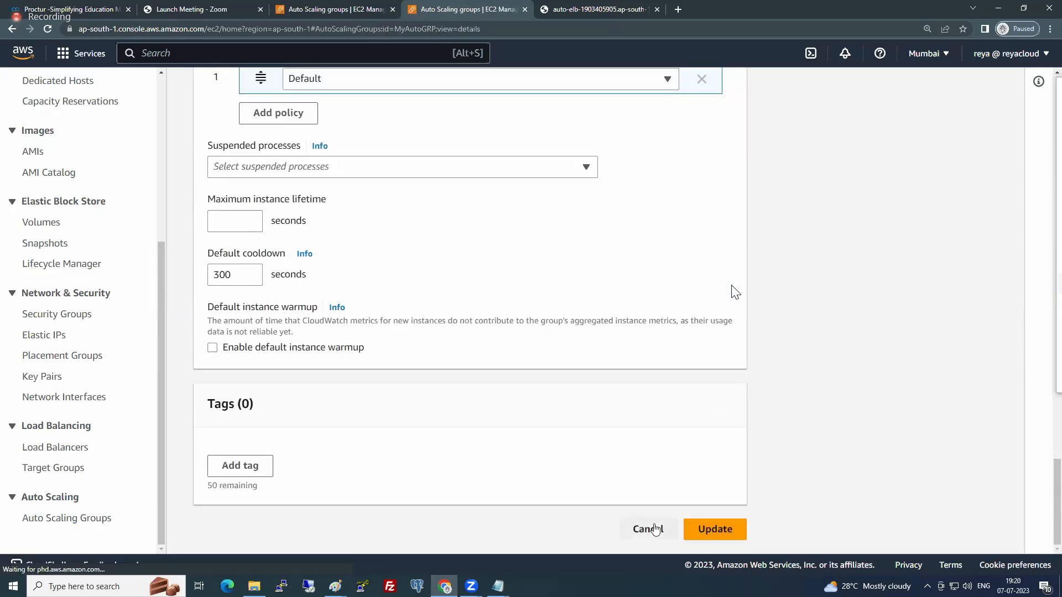
- Read the explanation of rolling updates and the single active refresh limit in MyAutoGRP's instance refresh section
click(695, 353)
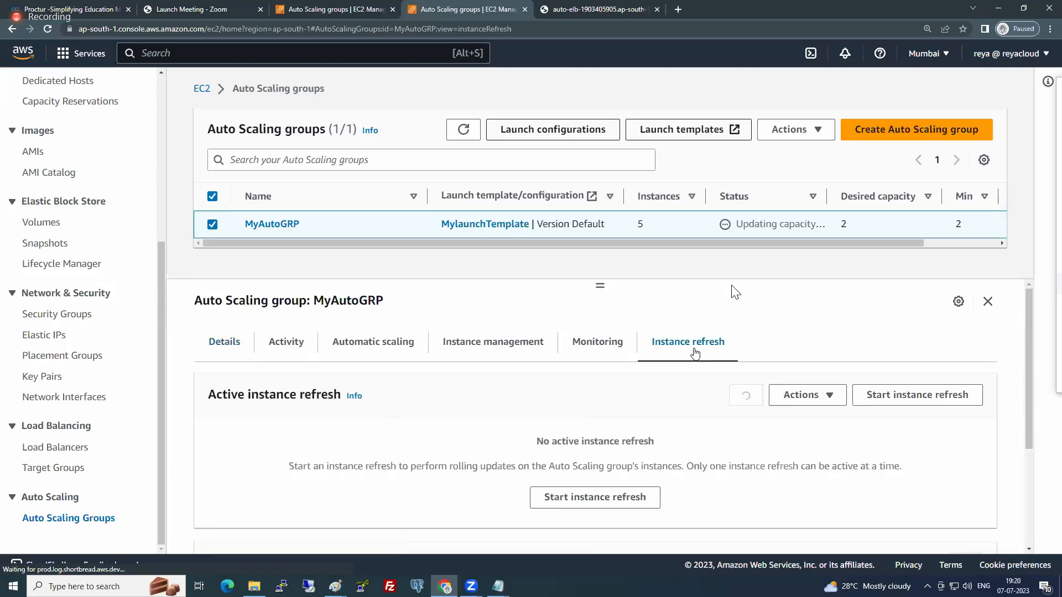
drag(289, 467, 515, 467)
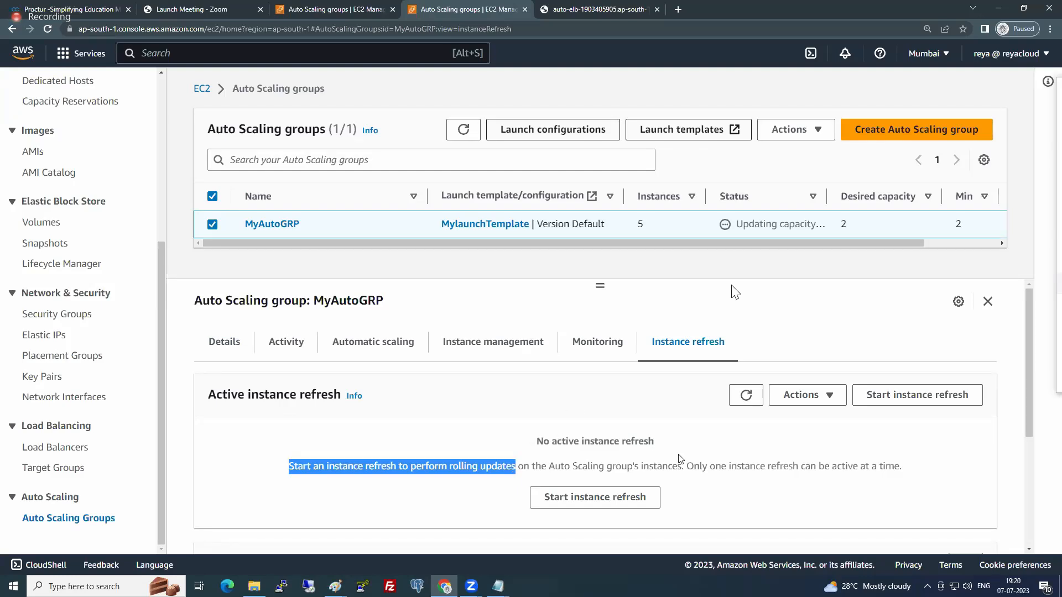
drag(686, 467, 823, 457)
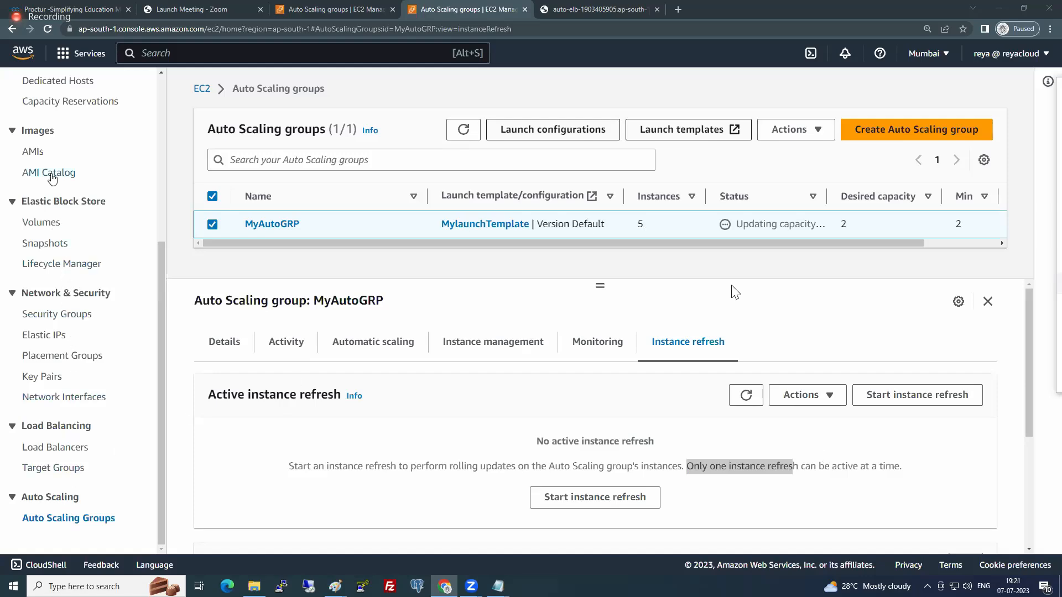
- Return to the launch templates and display the details of MylaunchTemplate
scroll(75, 334, up, 3)
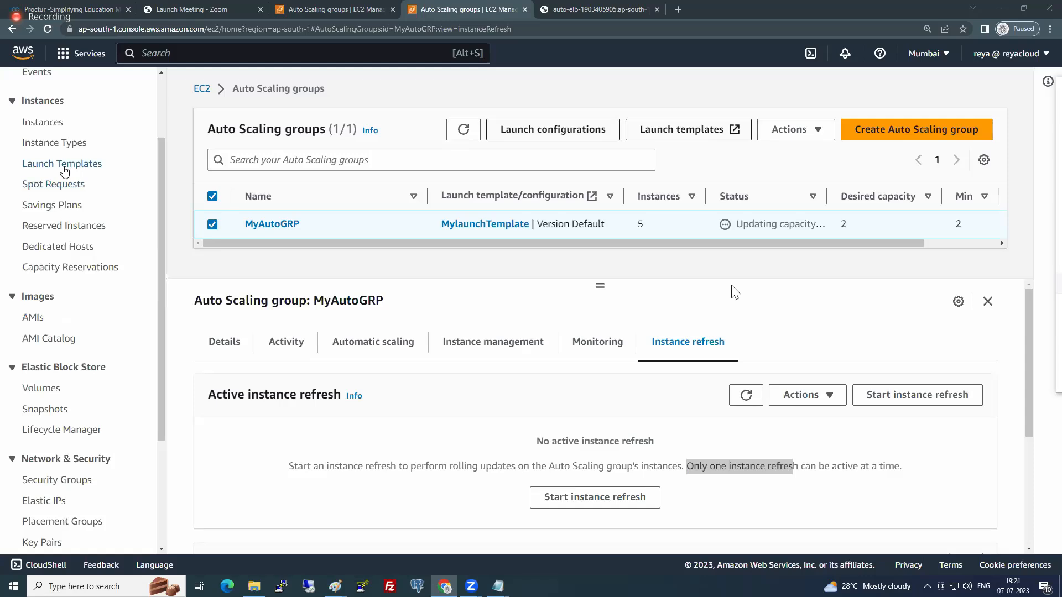
click(62, 164)
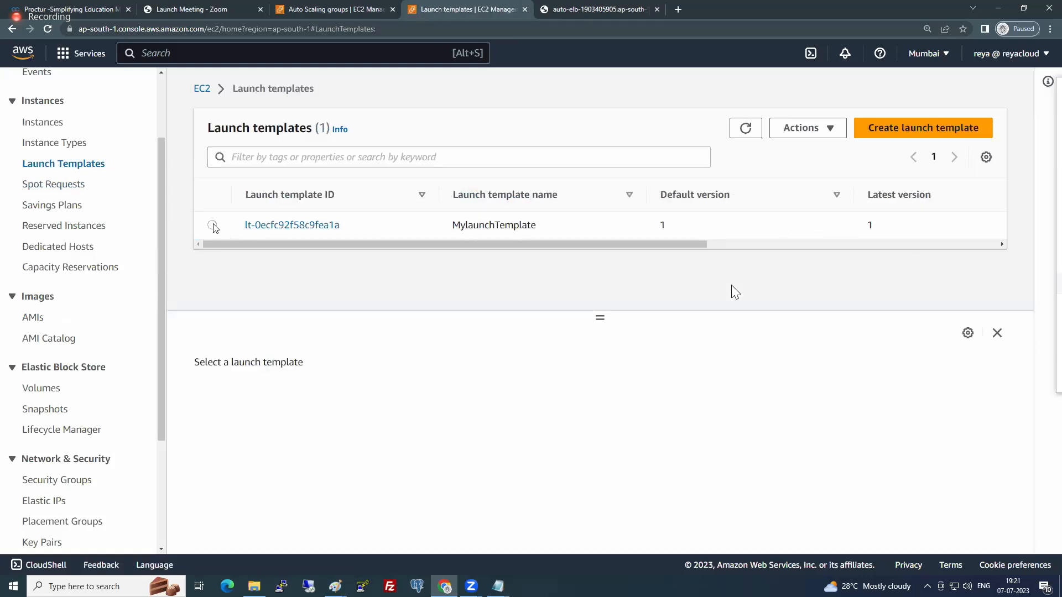
click(212, 225)
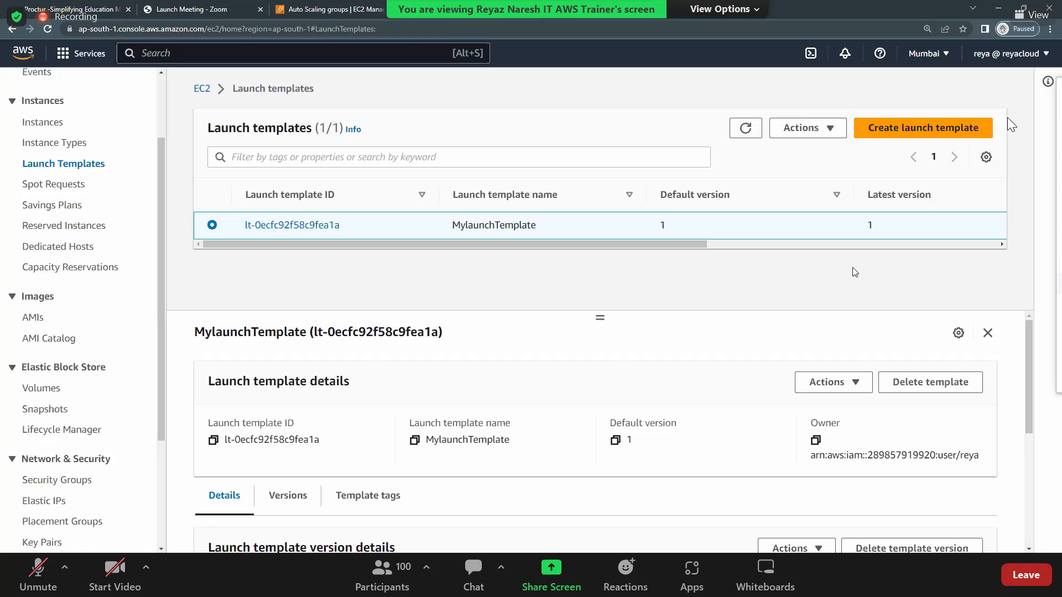
- Move the Zoom Meeting Chat window fully into view over the launch template details and read its messages
drag(1057, 94, 798, 150)
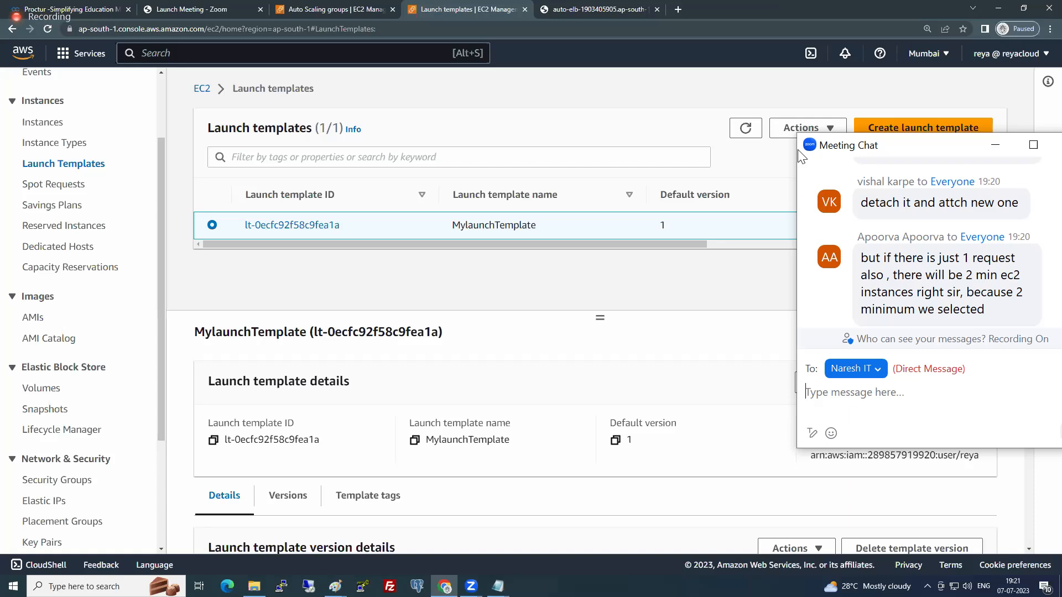
drag(801, 156, 777, 278)
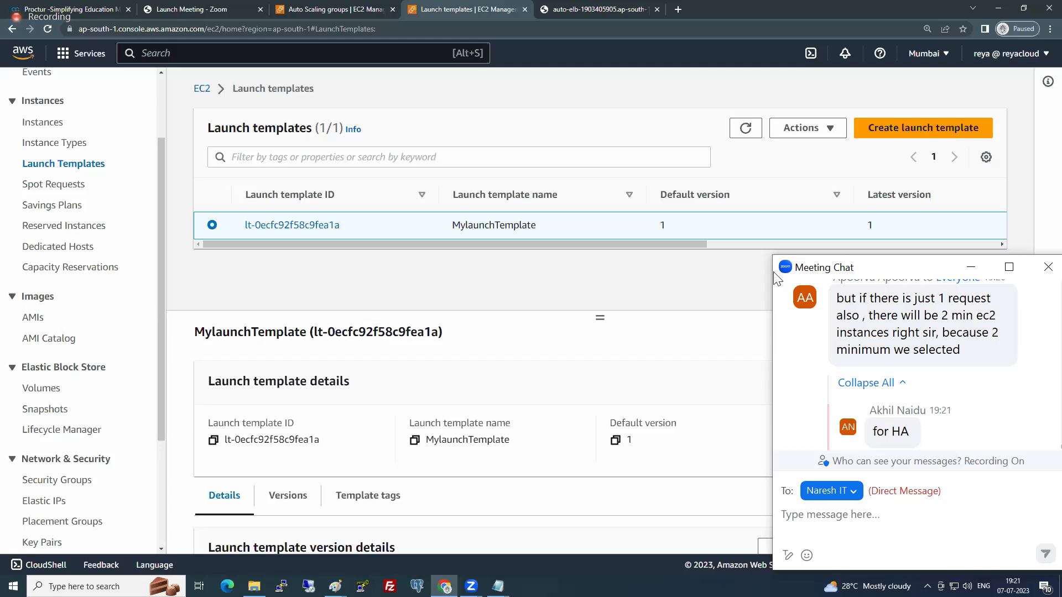
- Reread the recent questions in the Zoom Meeting Chat window and move it aside to uncover the launch template details
scroll(896, 353, up, 5)
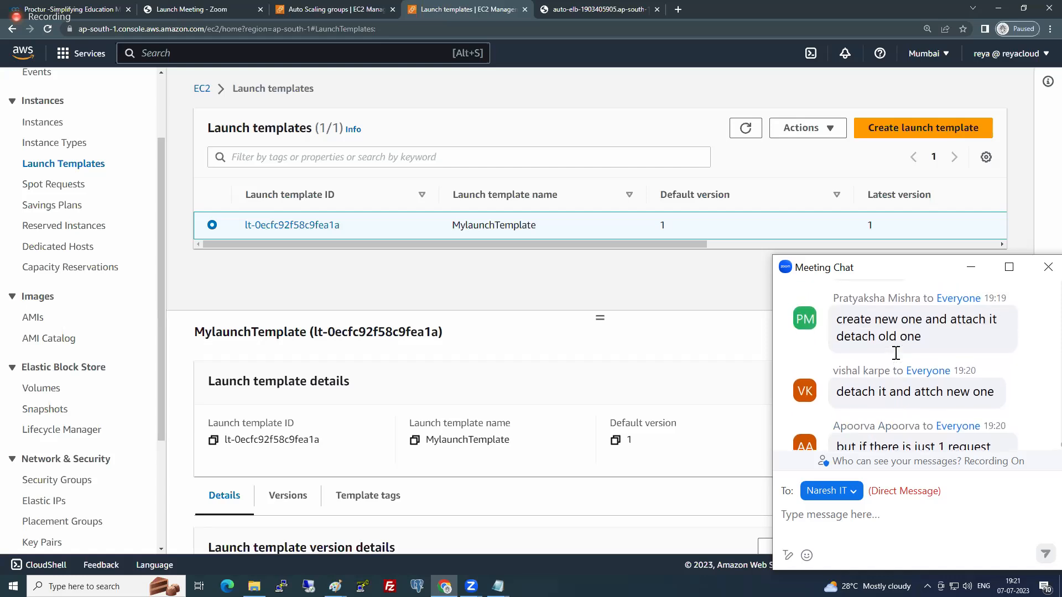
scroll(896, 353, down, 3)
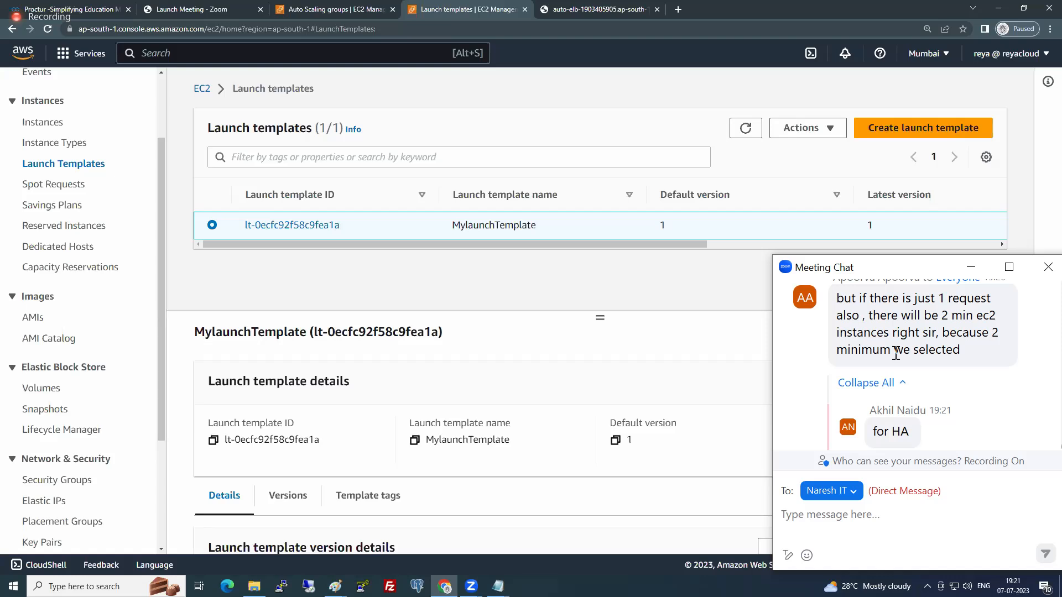
scroll(895, 354, up, 5)
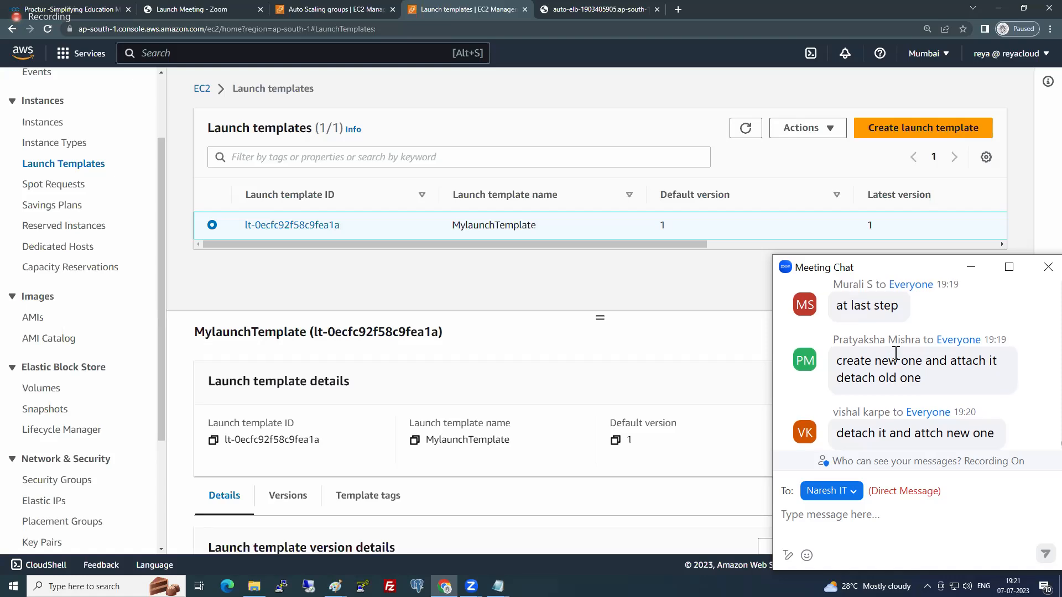
scroll(896, 354, down, 5)
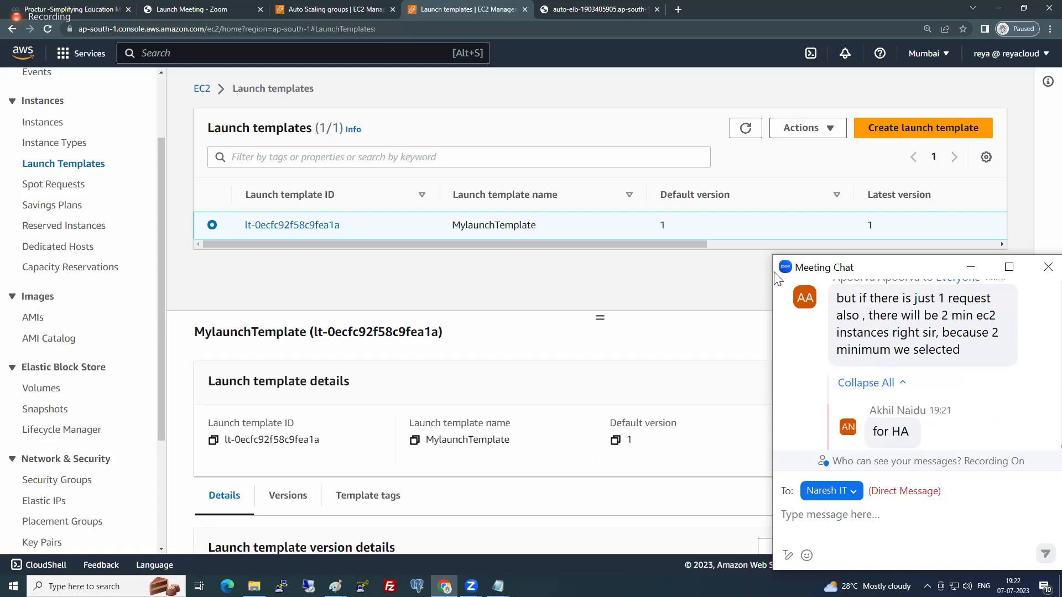
drag(776, 276, 1057, 110)
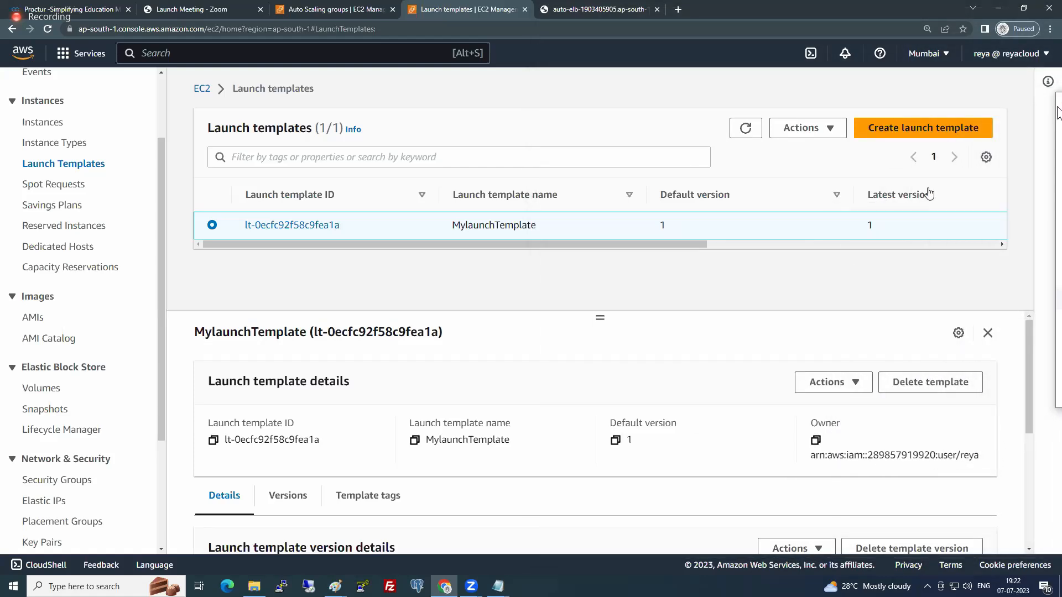
- Examine the actions available for MylaunchTemplate, including modifying it and setting a default version, without choosing one
click(813, 135)
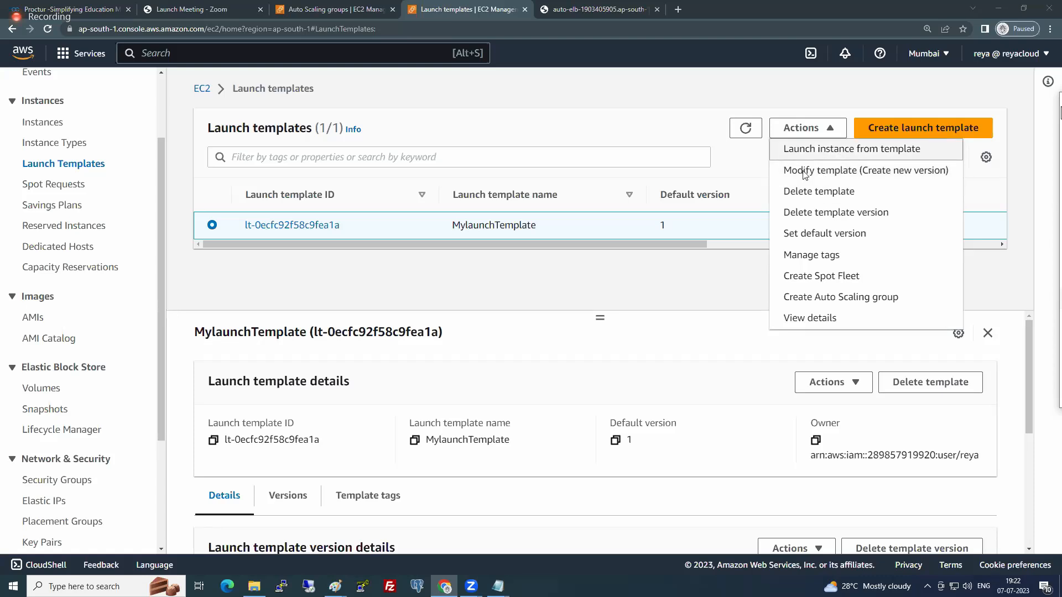
click(589, 295)
drag(460, 225, 538, 275)
click(539, 275)
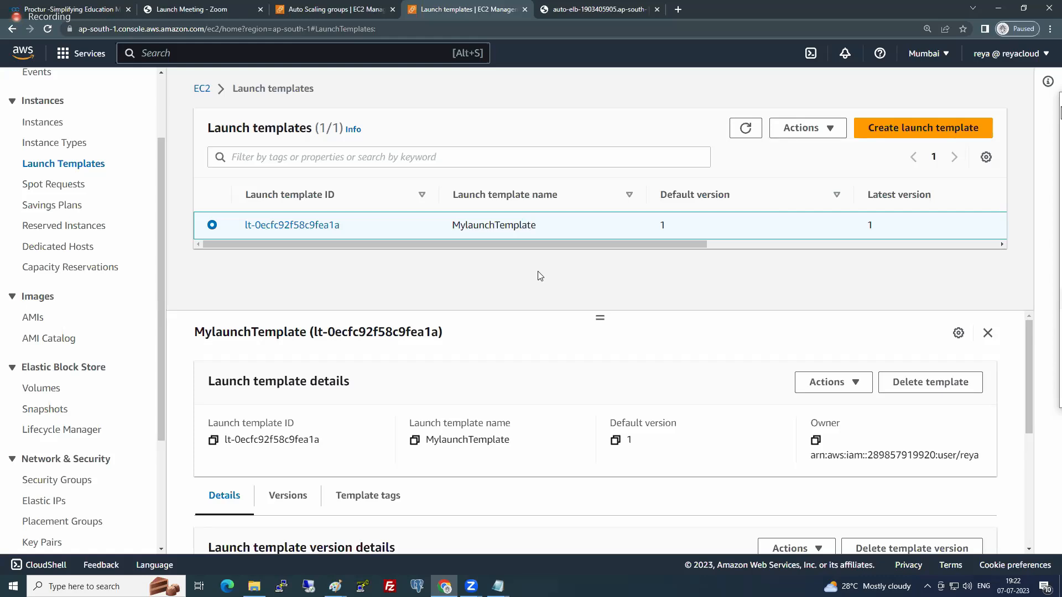
click(804, 129)
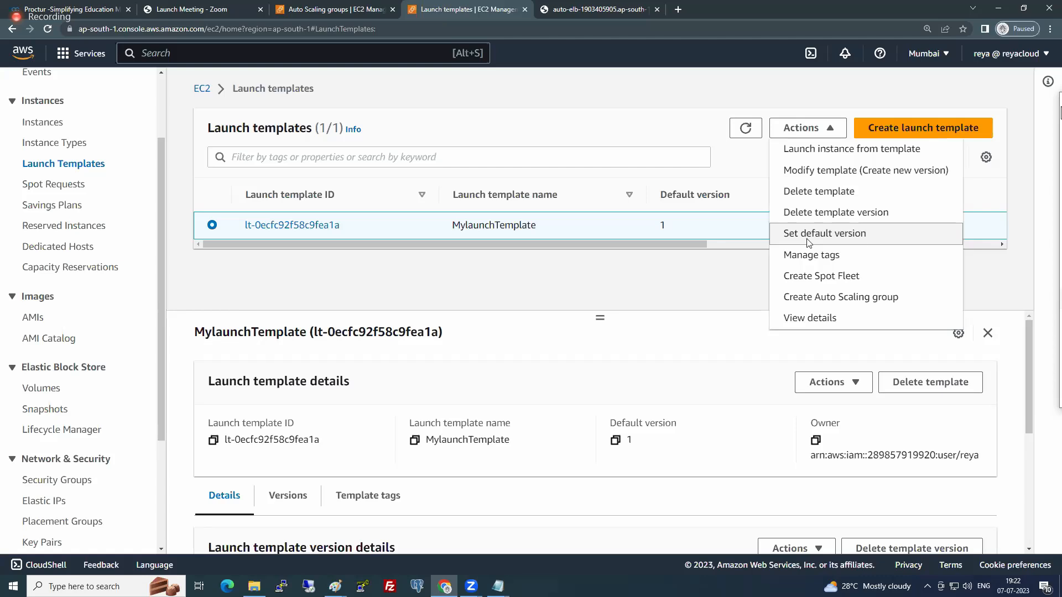
click(489, 255)
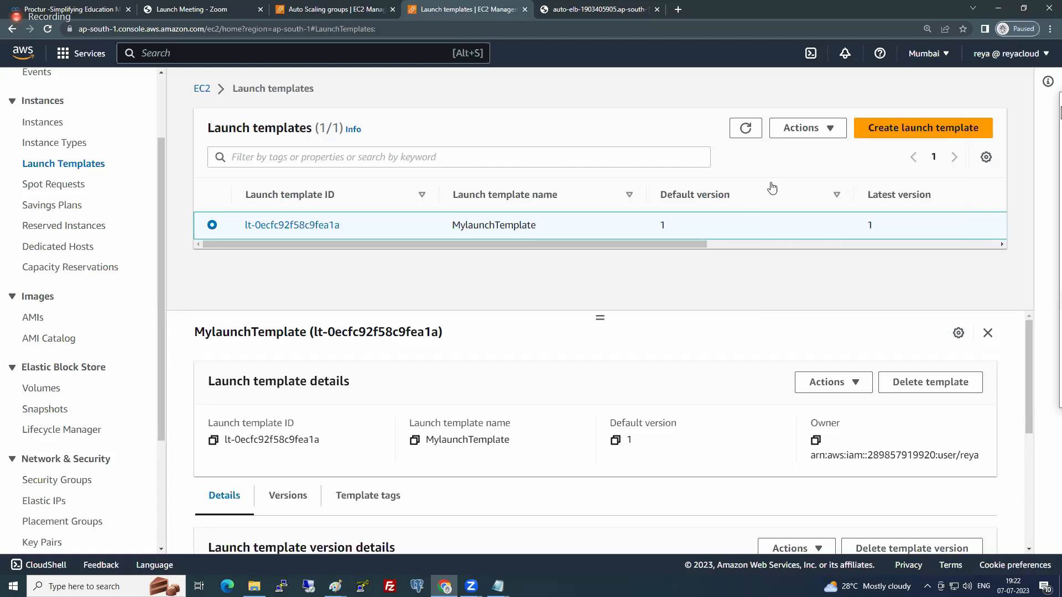
click(804, 130)
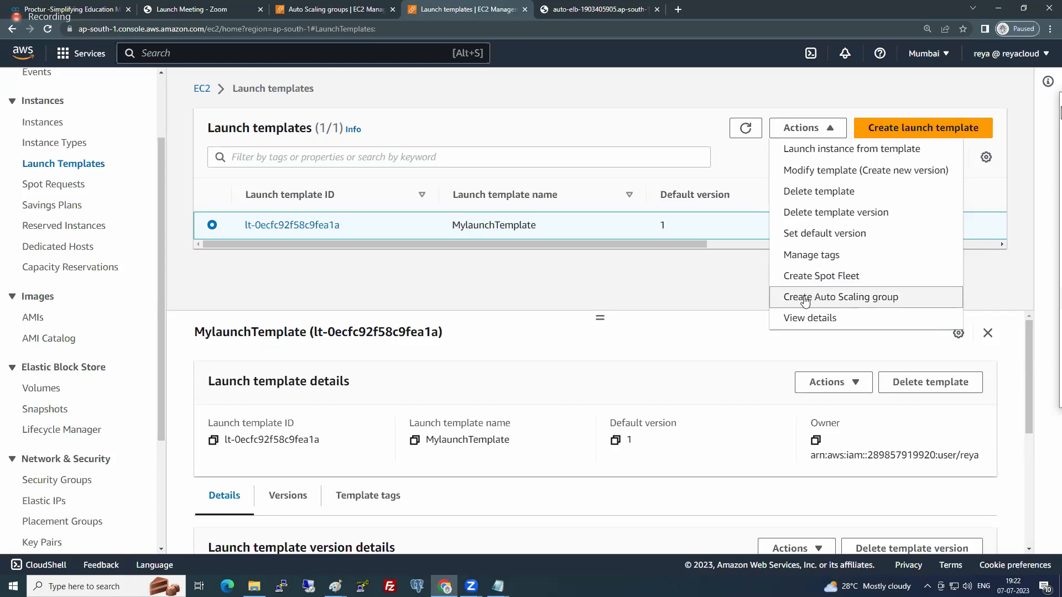
click(474, 225)
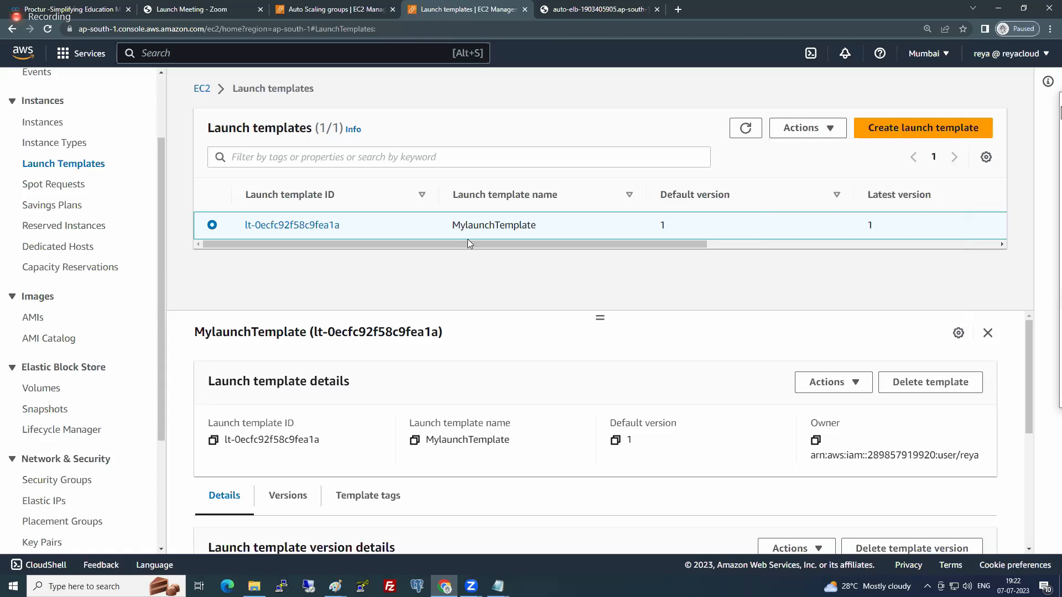
- Return to the Auto Scaling groups and check MyAutoGRP's status and the latest termination entry in its activity history
scroll(101, 376, down, 2)
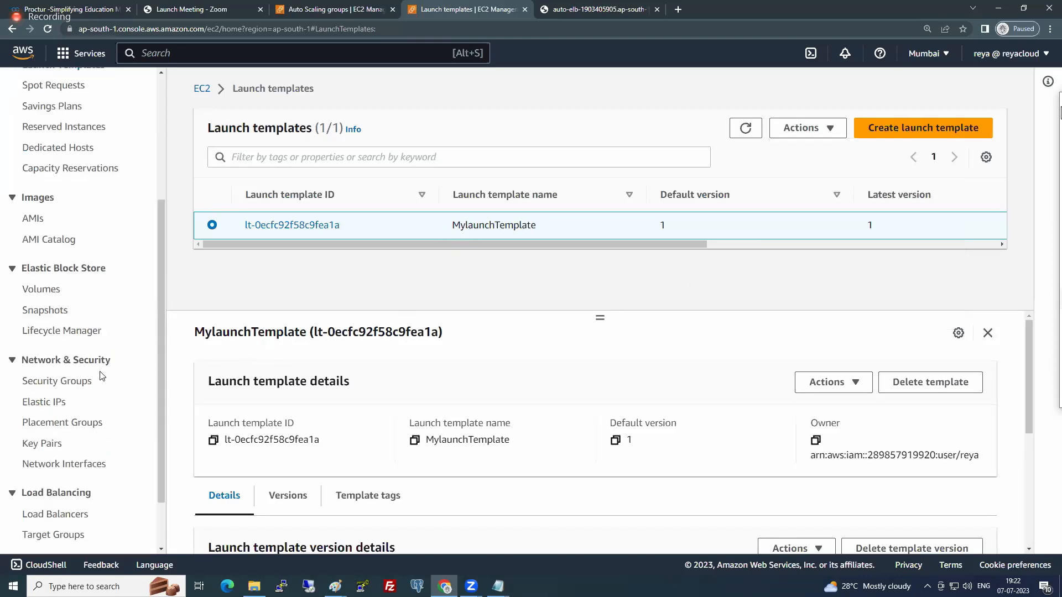
scroll(101, 376, down, 1)
click(86, 518)
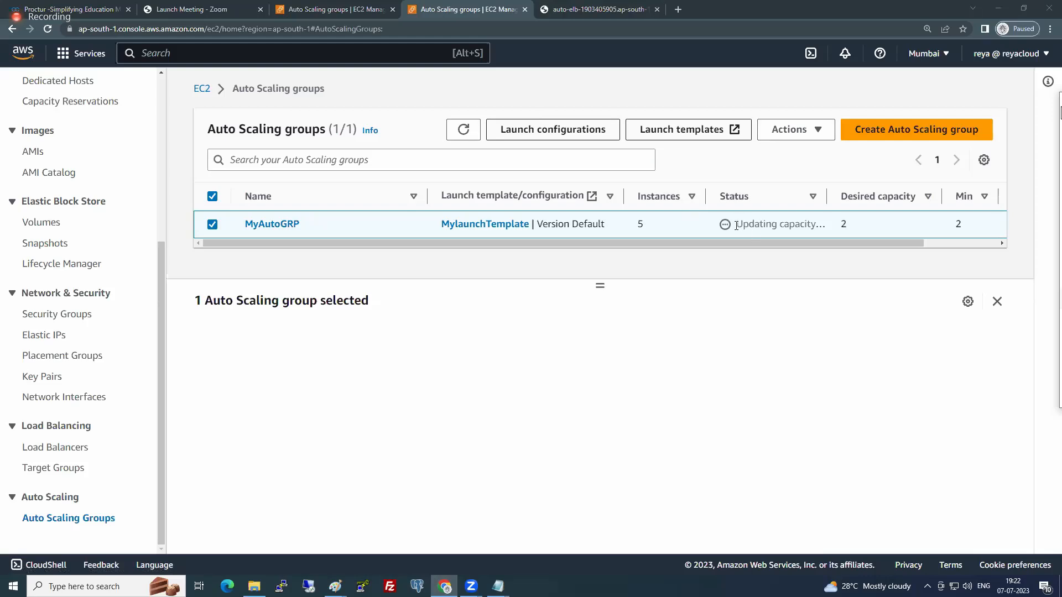
drag(736, 225, 814, 227)
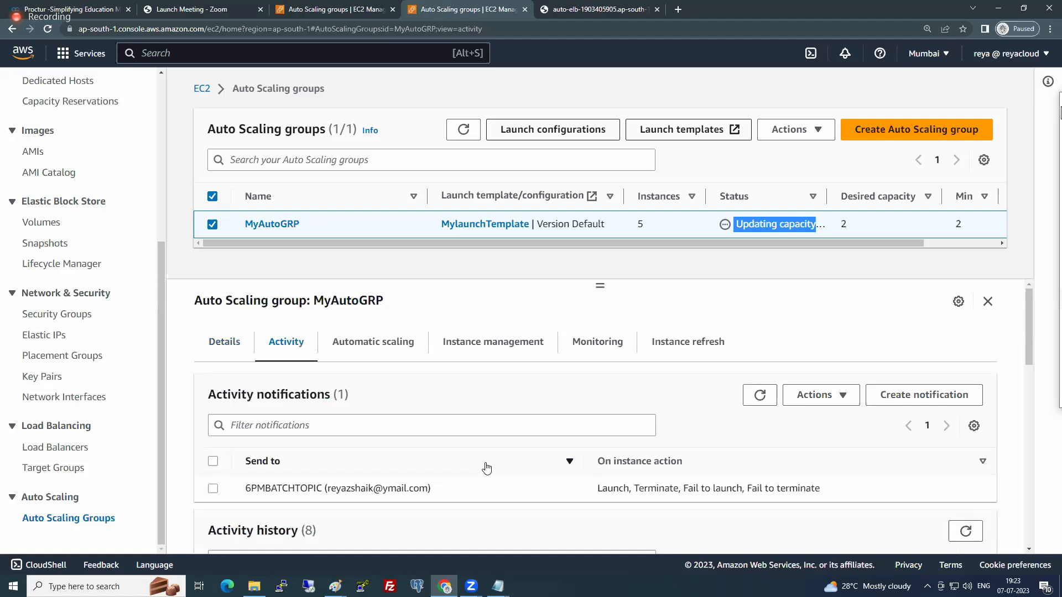
scroll(486, 465, down, 5)
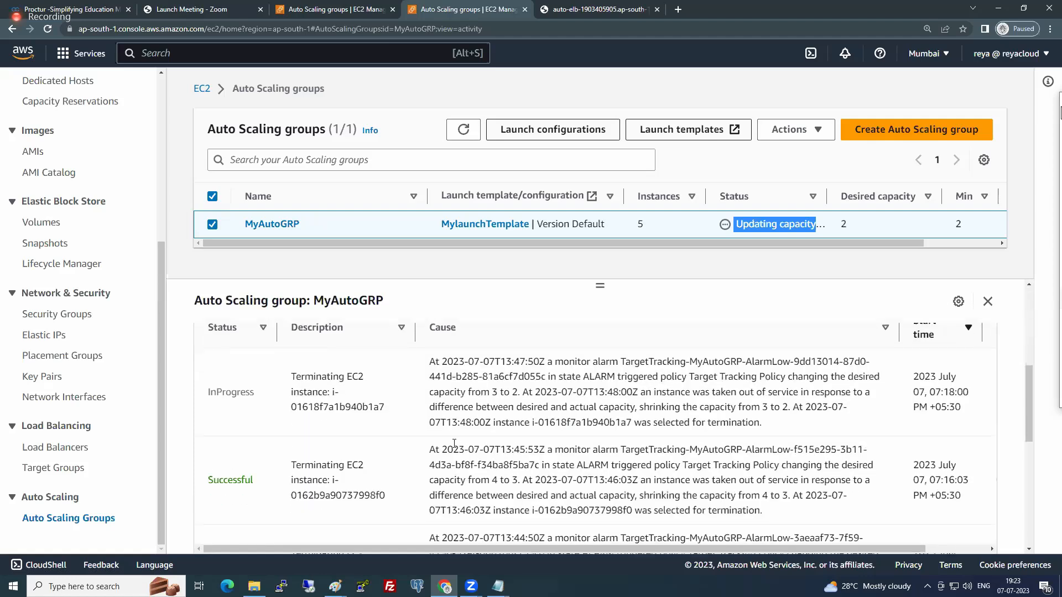
drag(296, 377, 382, 402)
click(373, 389)
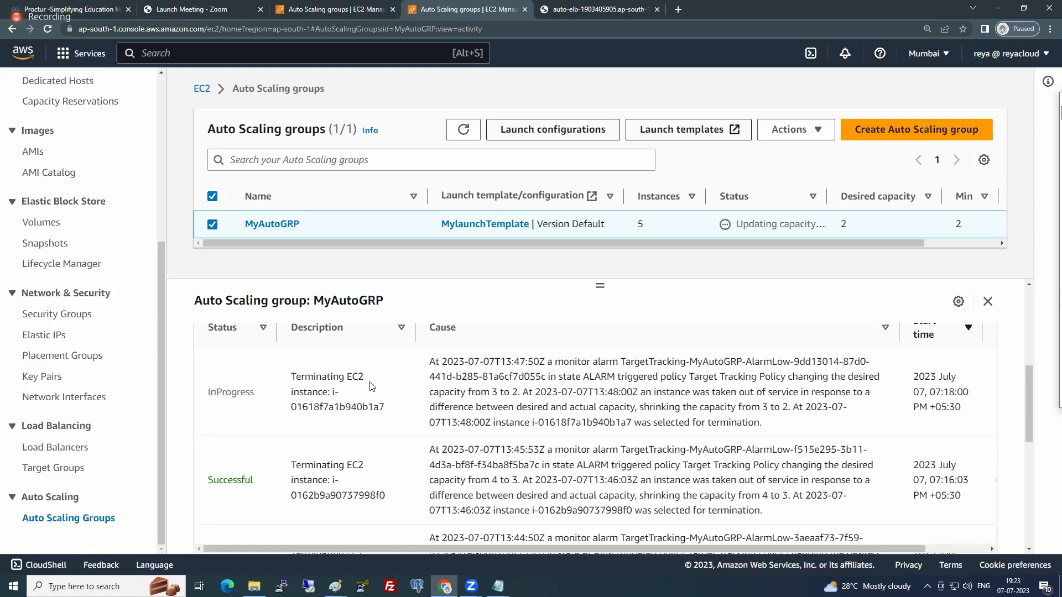
- Open the target groups and check the health status of the targets registered in APP-TG
click(80, 469)
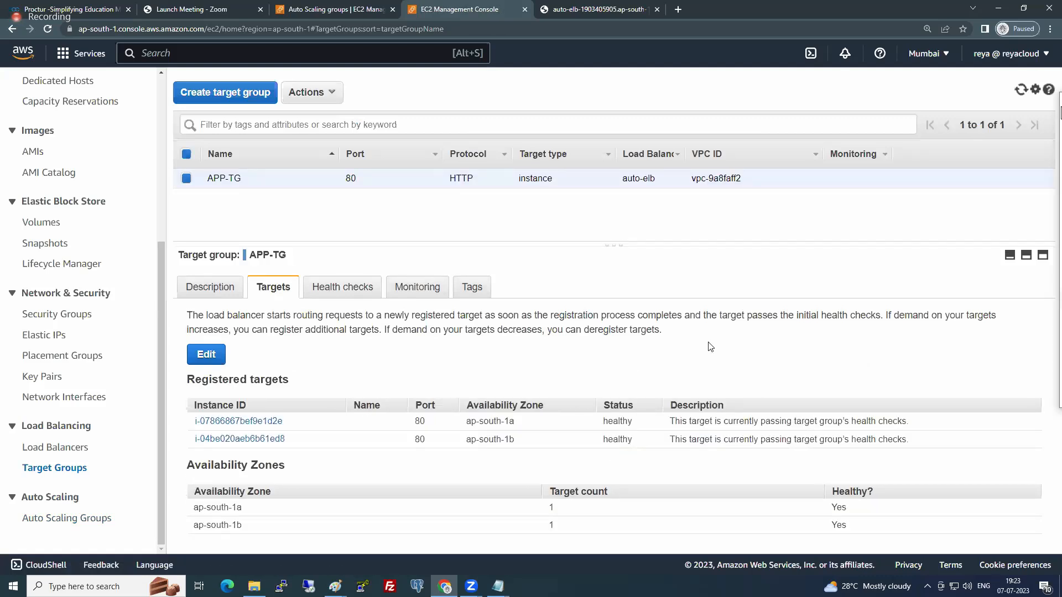
click(285, 289)
double_click(629, 421)
- Switch to Paint to show the diagram of the ALB, APP-TG and its EC2 instances
key(alt+Tab)
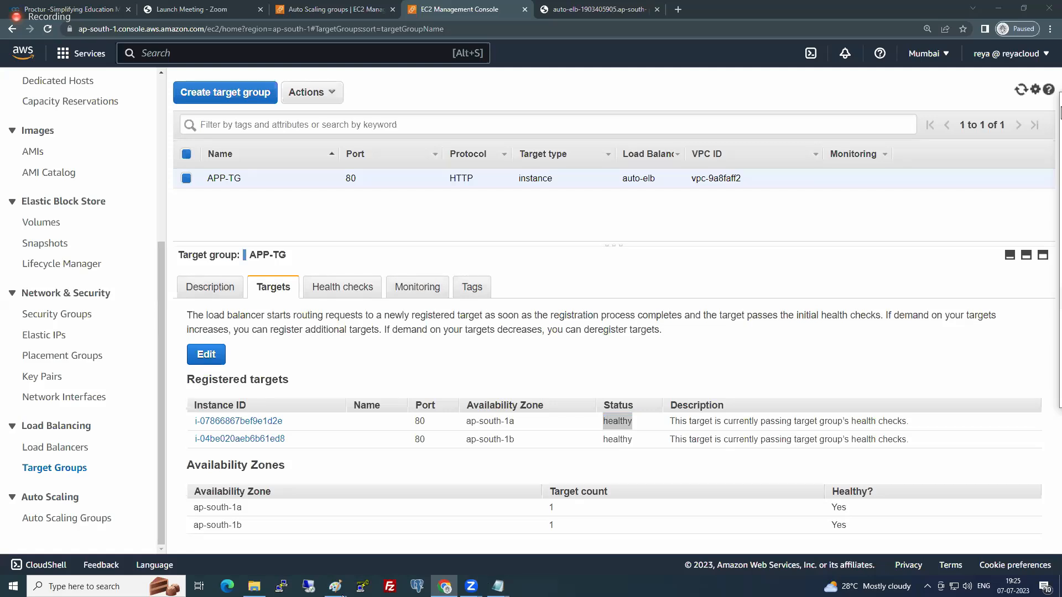
mouse_move(334, 586)
click(59, 534)
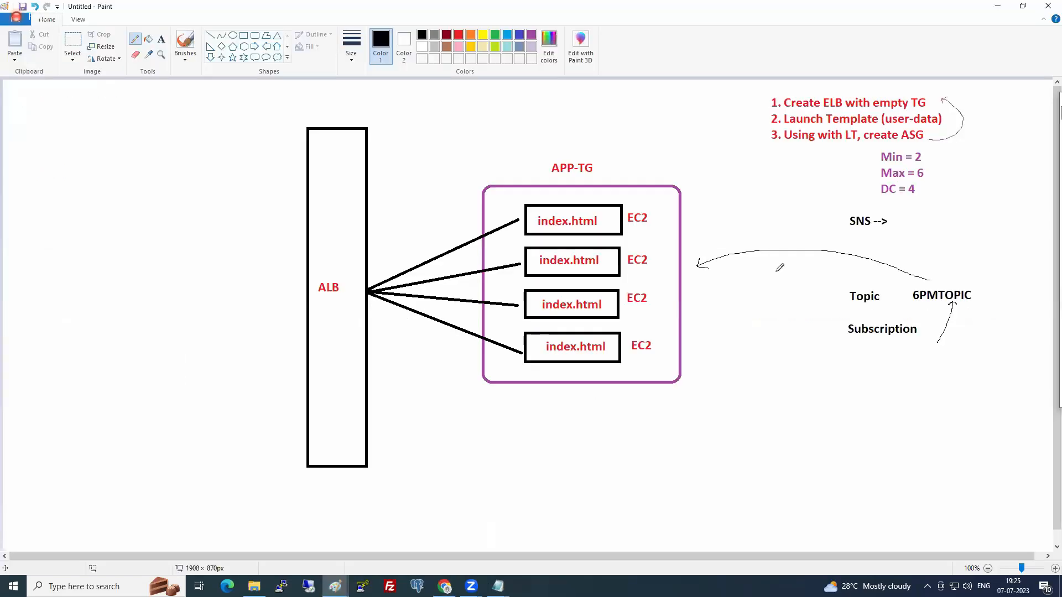